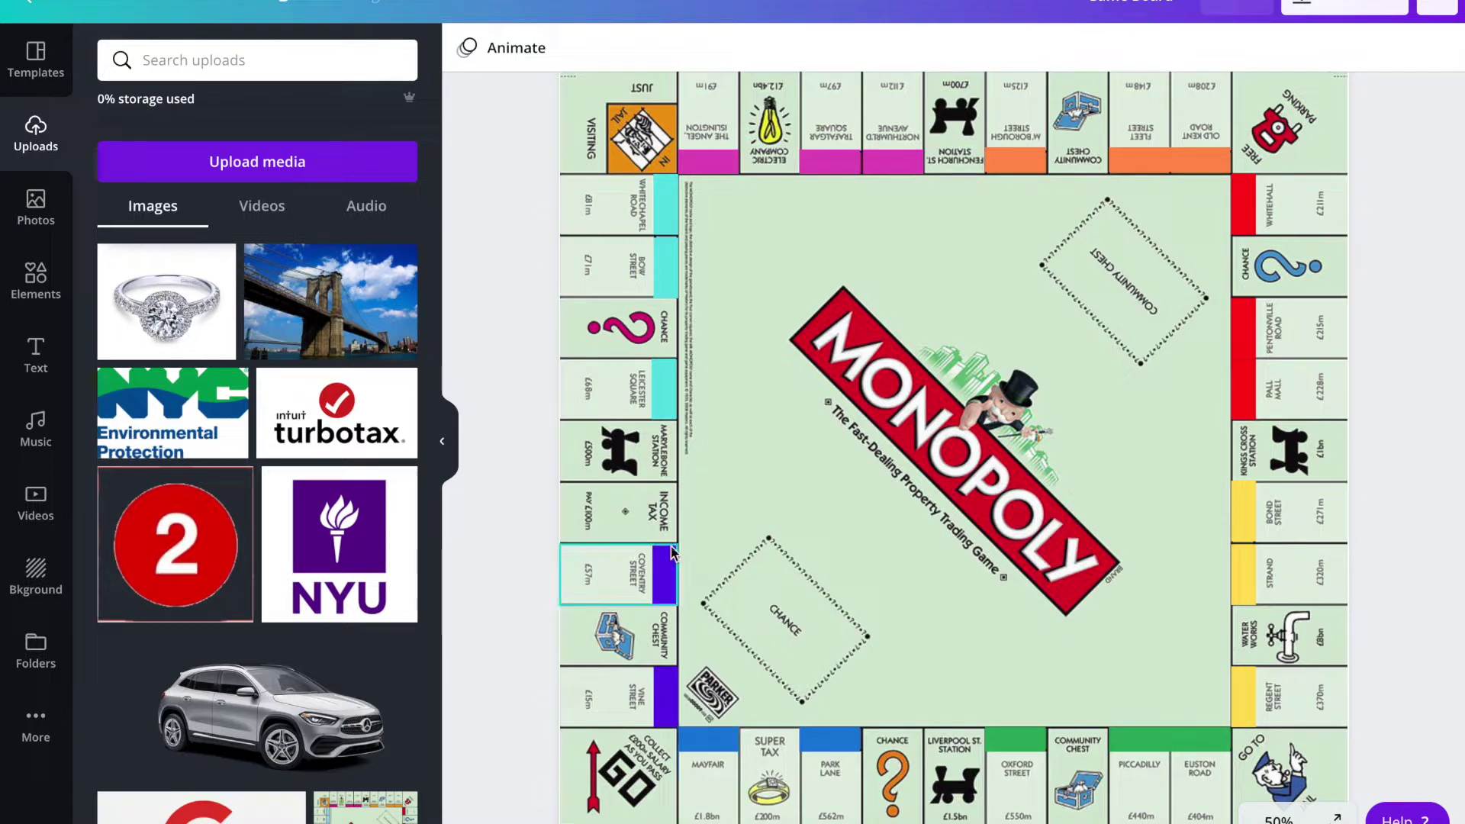
- Add a body text box to the page and select its placeholder text
{"action": "left_click", "coordinate": [39, 353]}
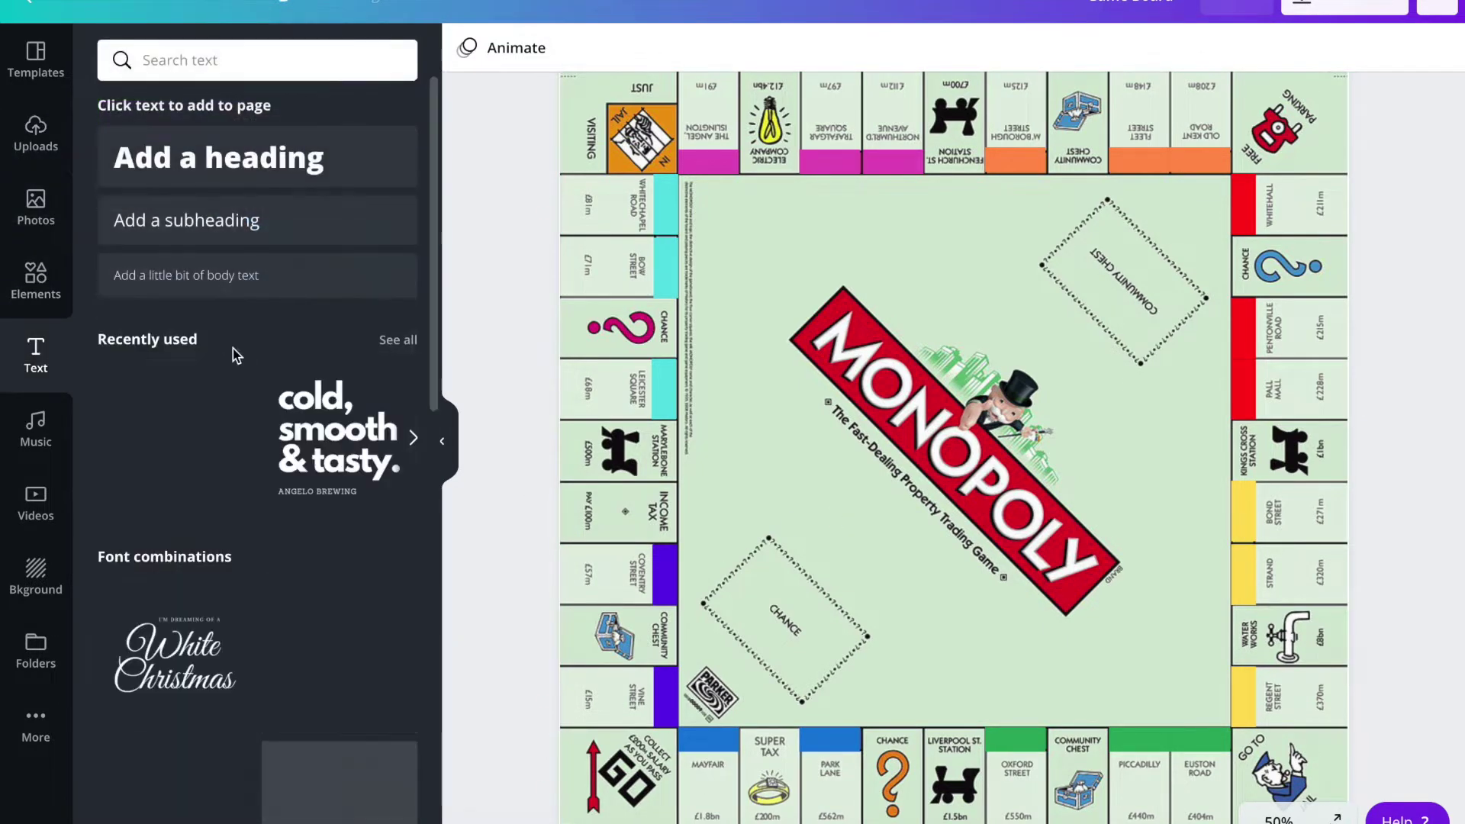
{"action": "left_click", "coordinate": [209, 277]}
{"action": "left_click", "coordinate": [828, 462]}
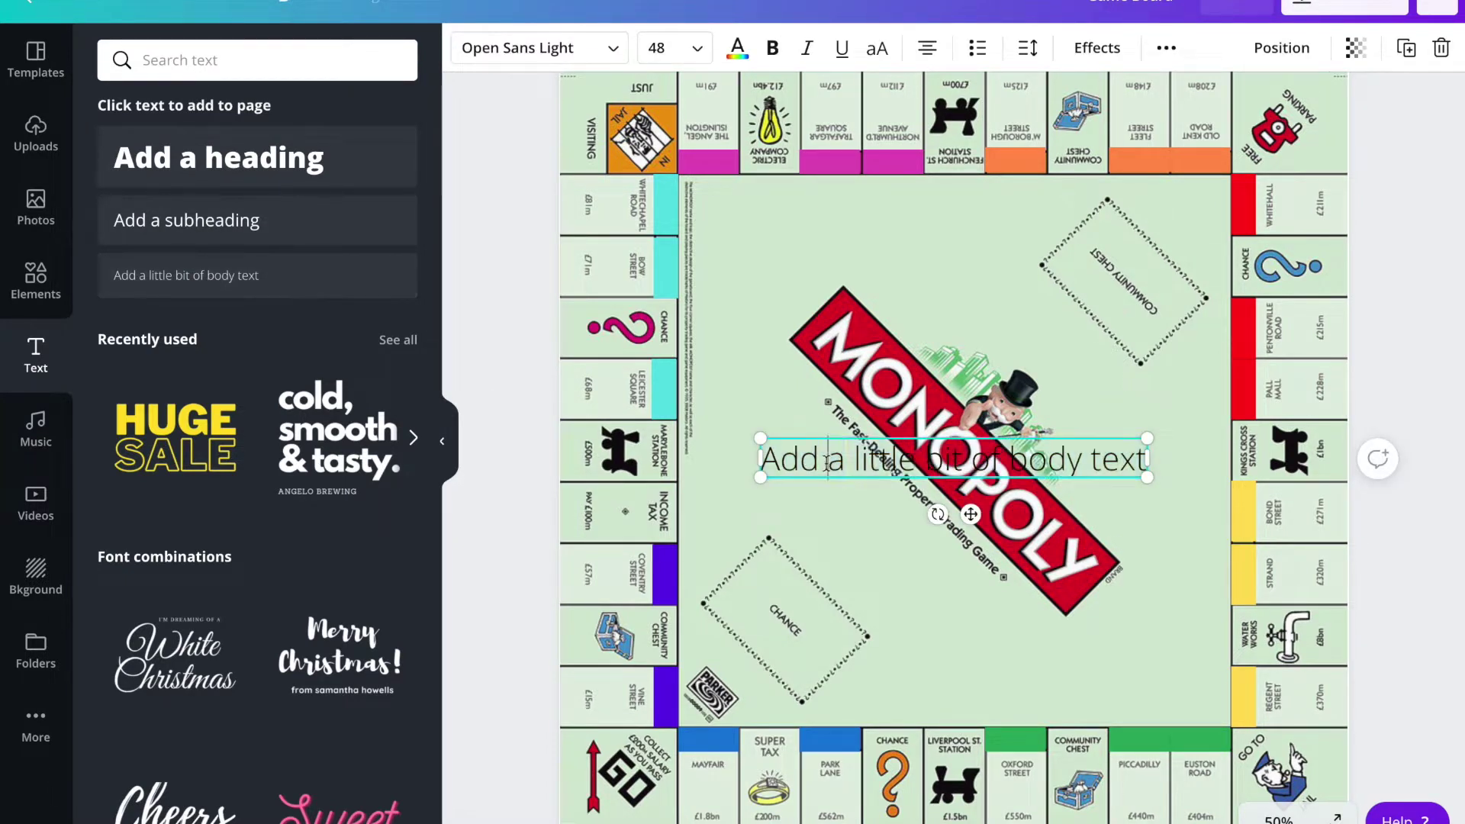
{"action": "triple_click", "coordinate": [827, 463]}
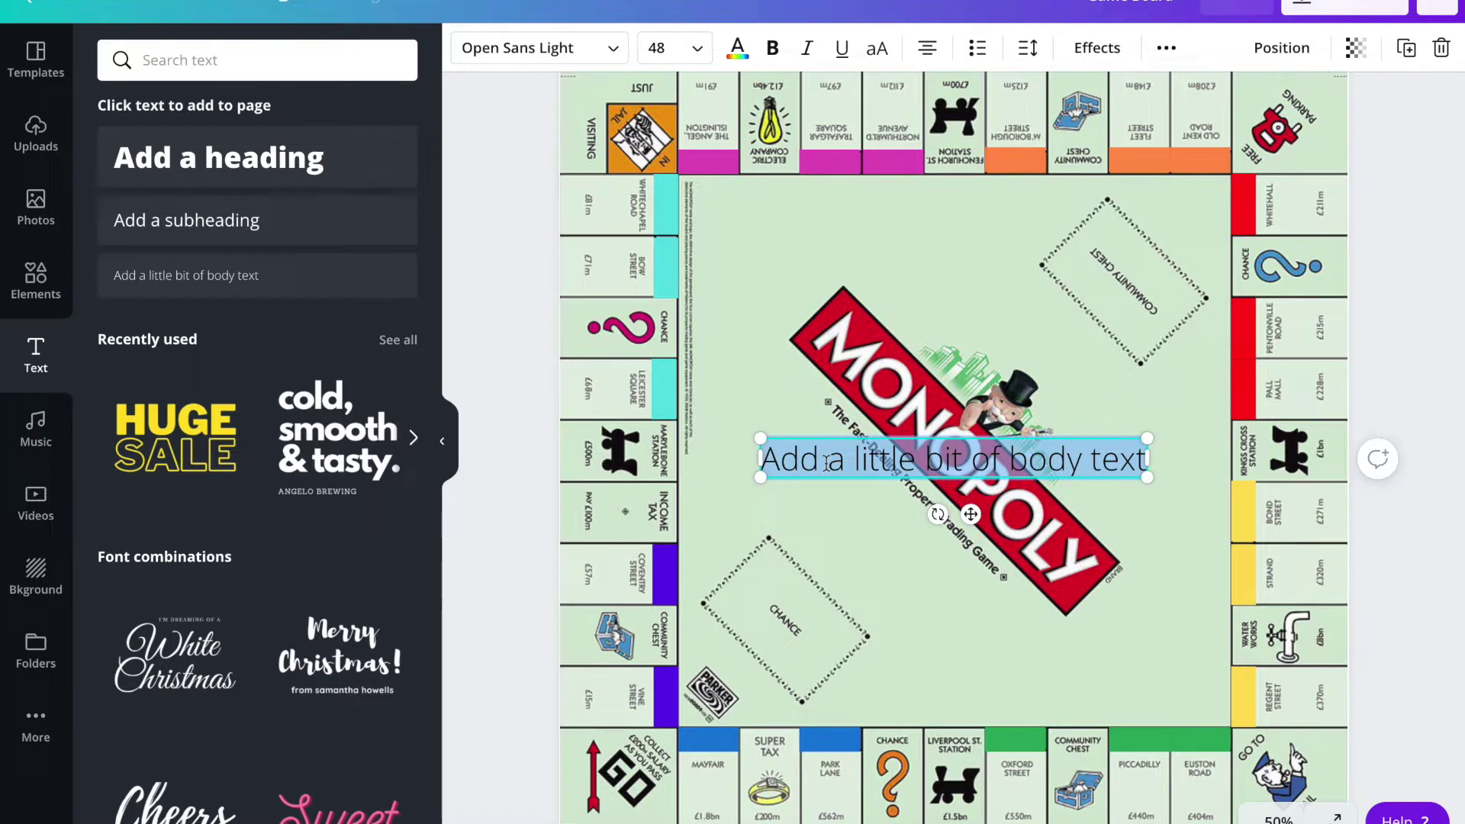
{"action": "type", "text": "E"}
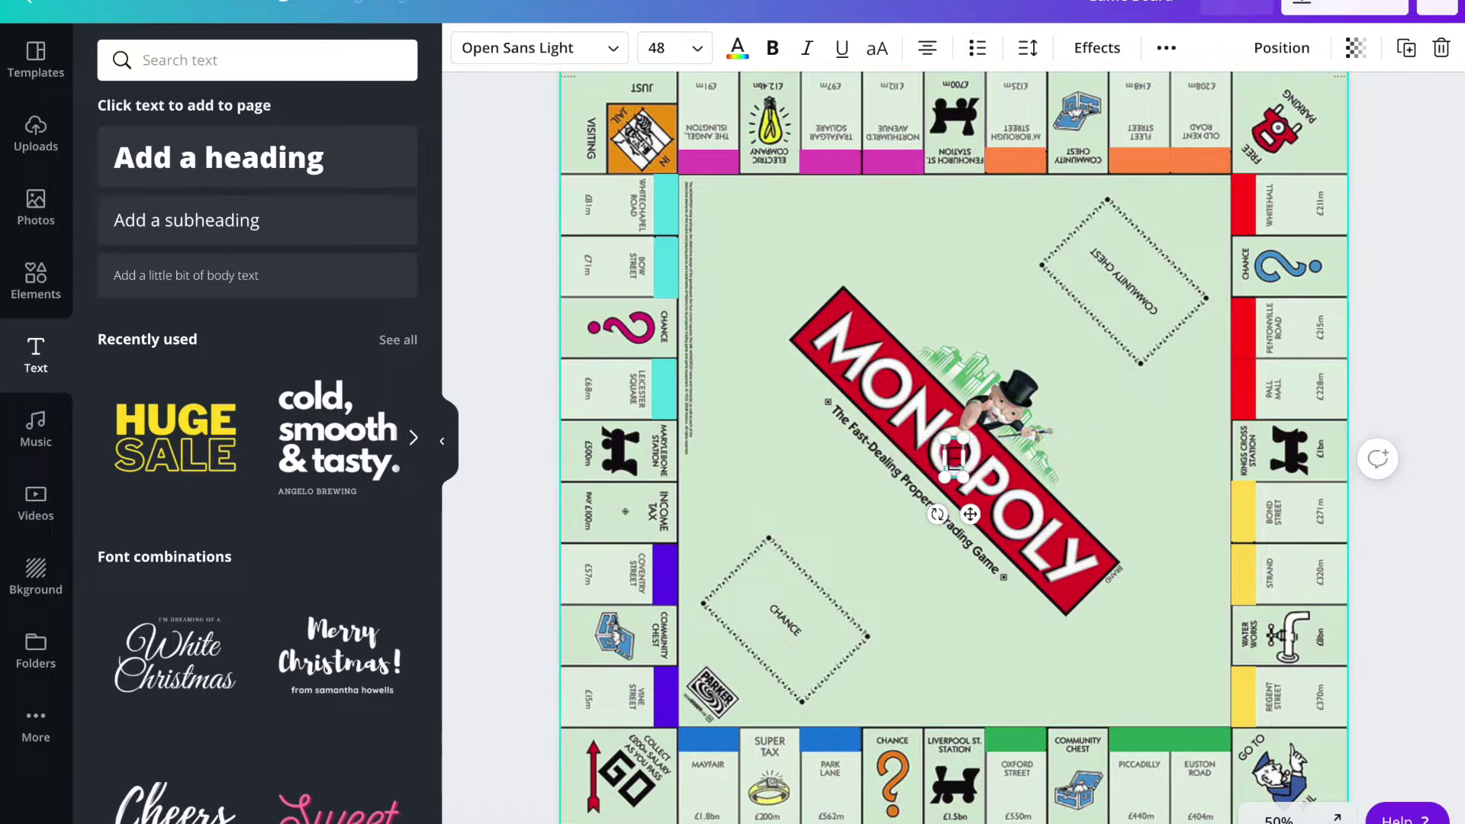
{"action": "type", "text": "M"}
- Change the text to EMPIRE BOULEVARD on two lines and drag it onto the Chance outline
{"action": "key", "text": "BackSpace"}
{"action": "key", "text": "BackSpace"}
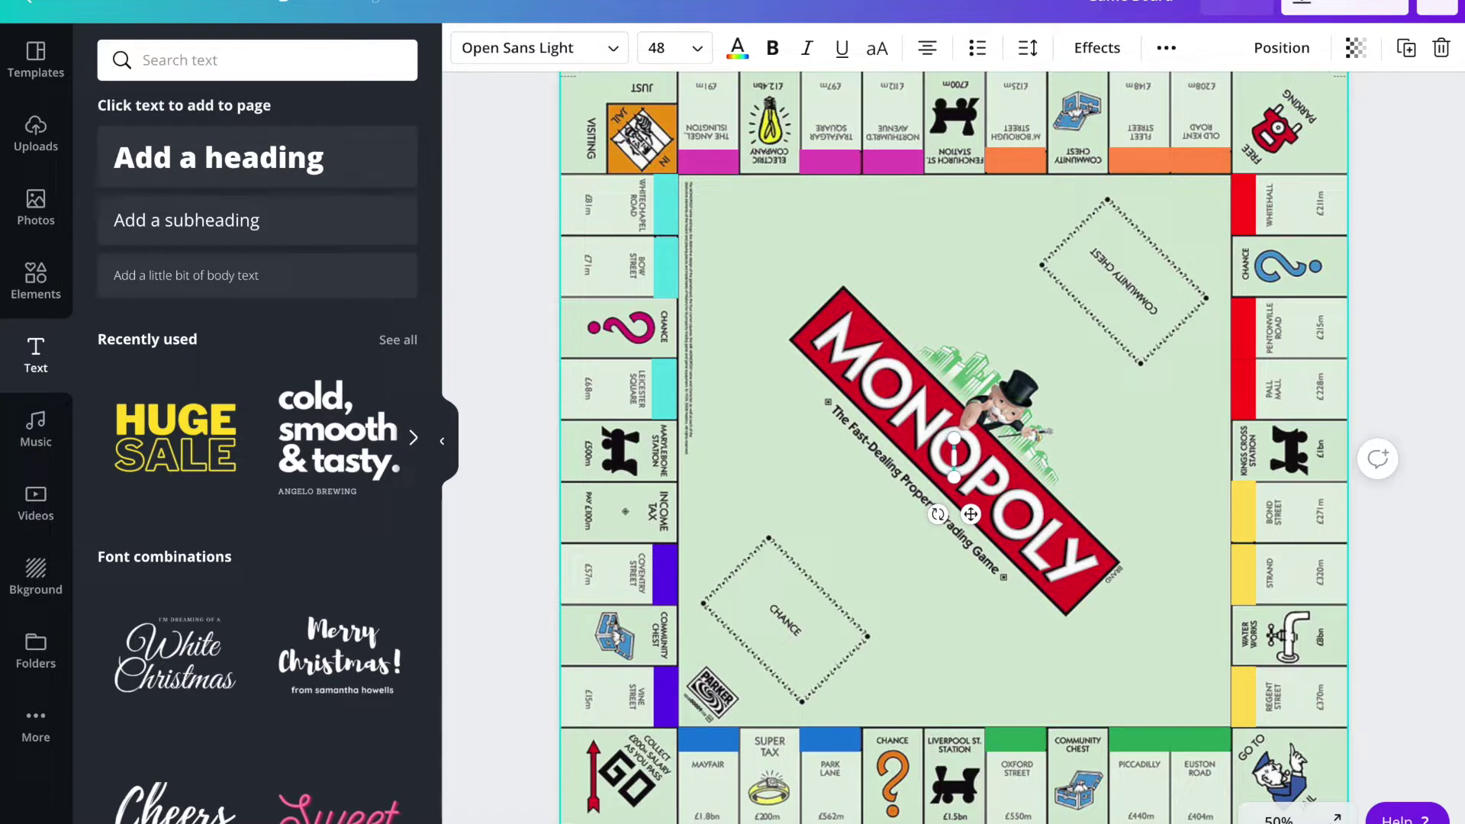
{"action": "type", "text": "EM"}
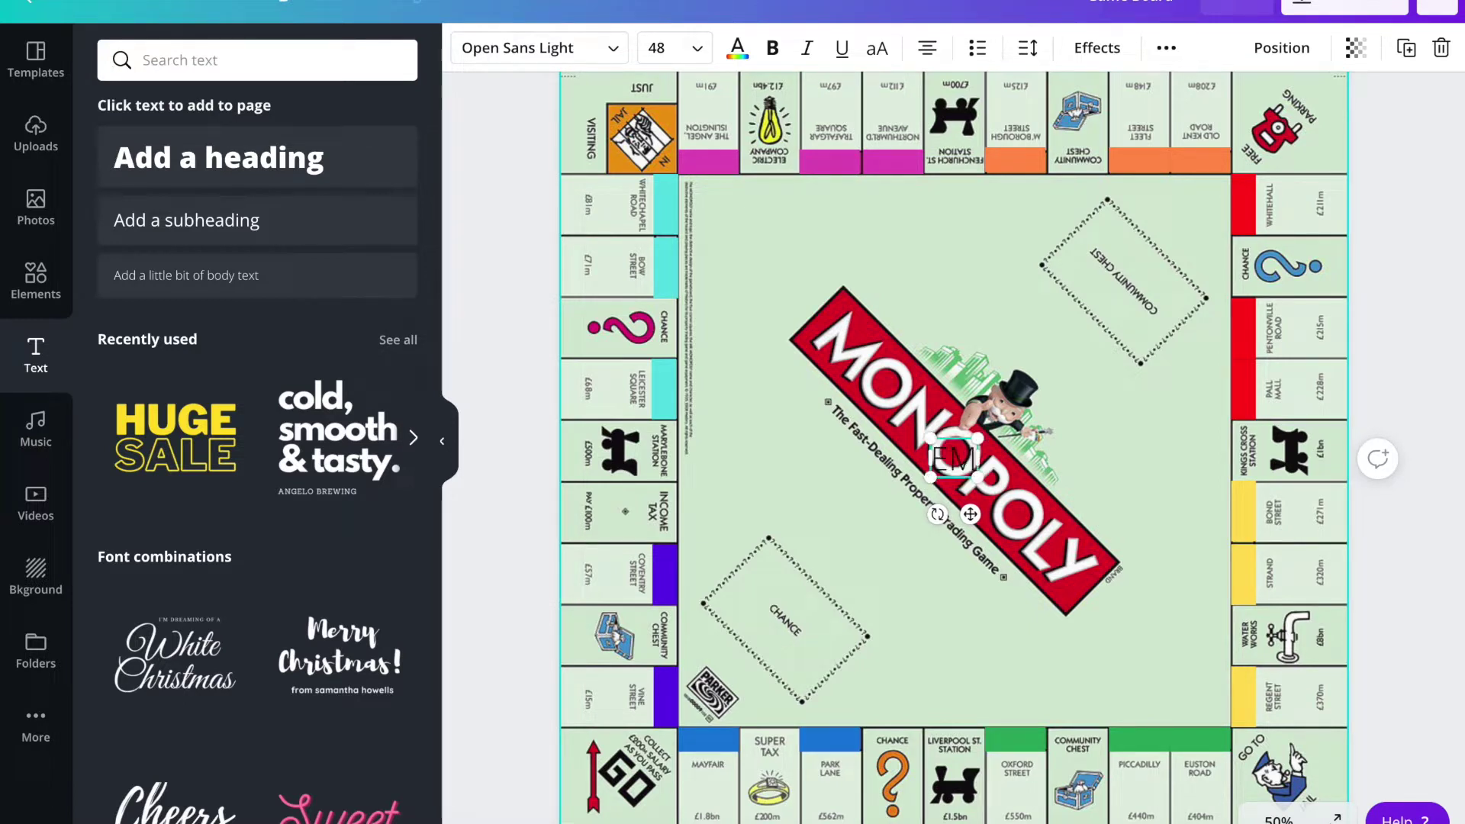
{"action": "type", "text": "PIRE"}
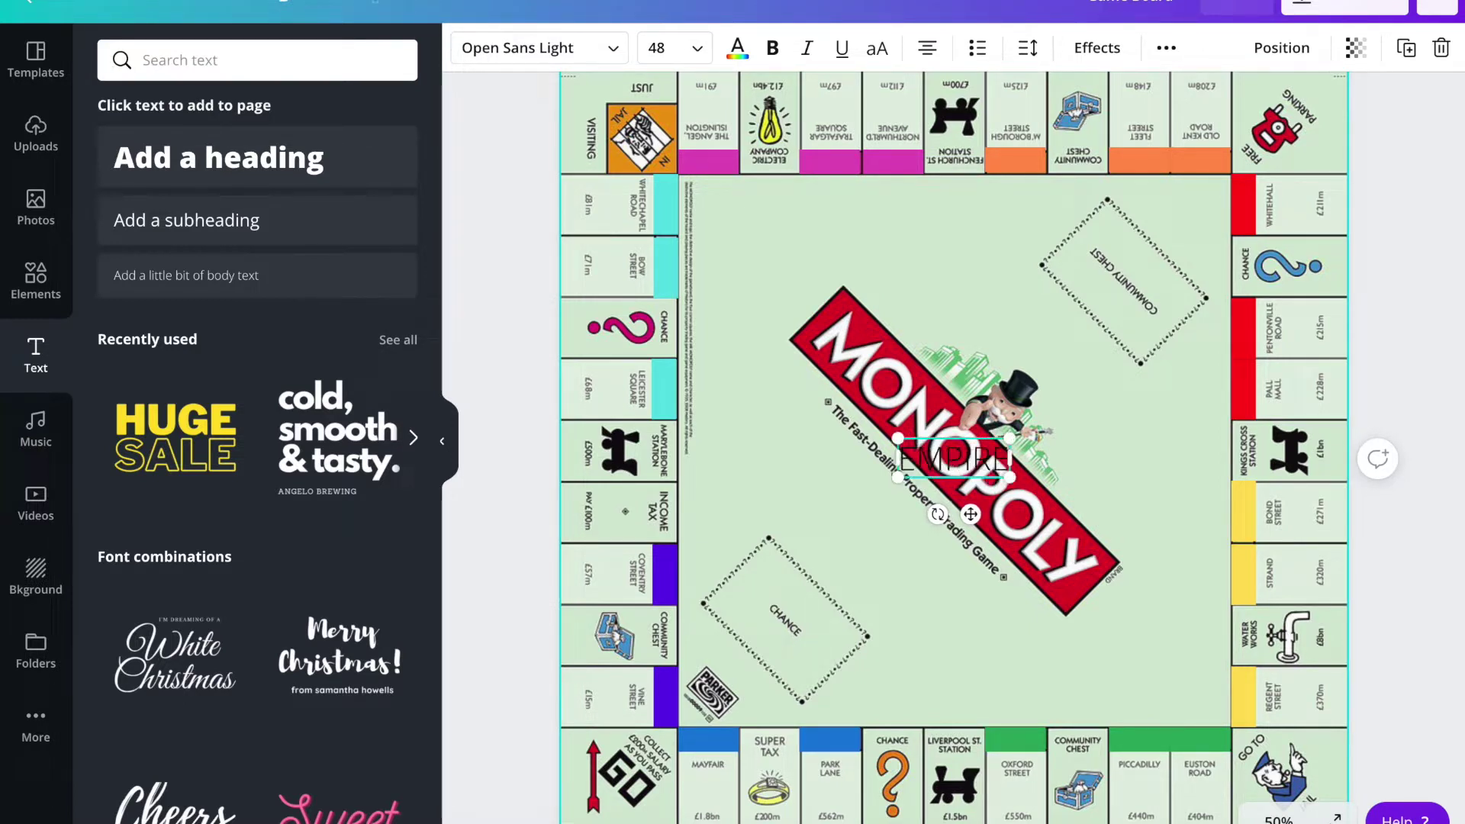
{"action": "key", "text": "Return"}
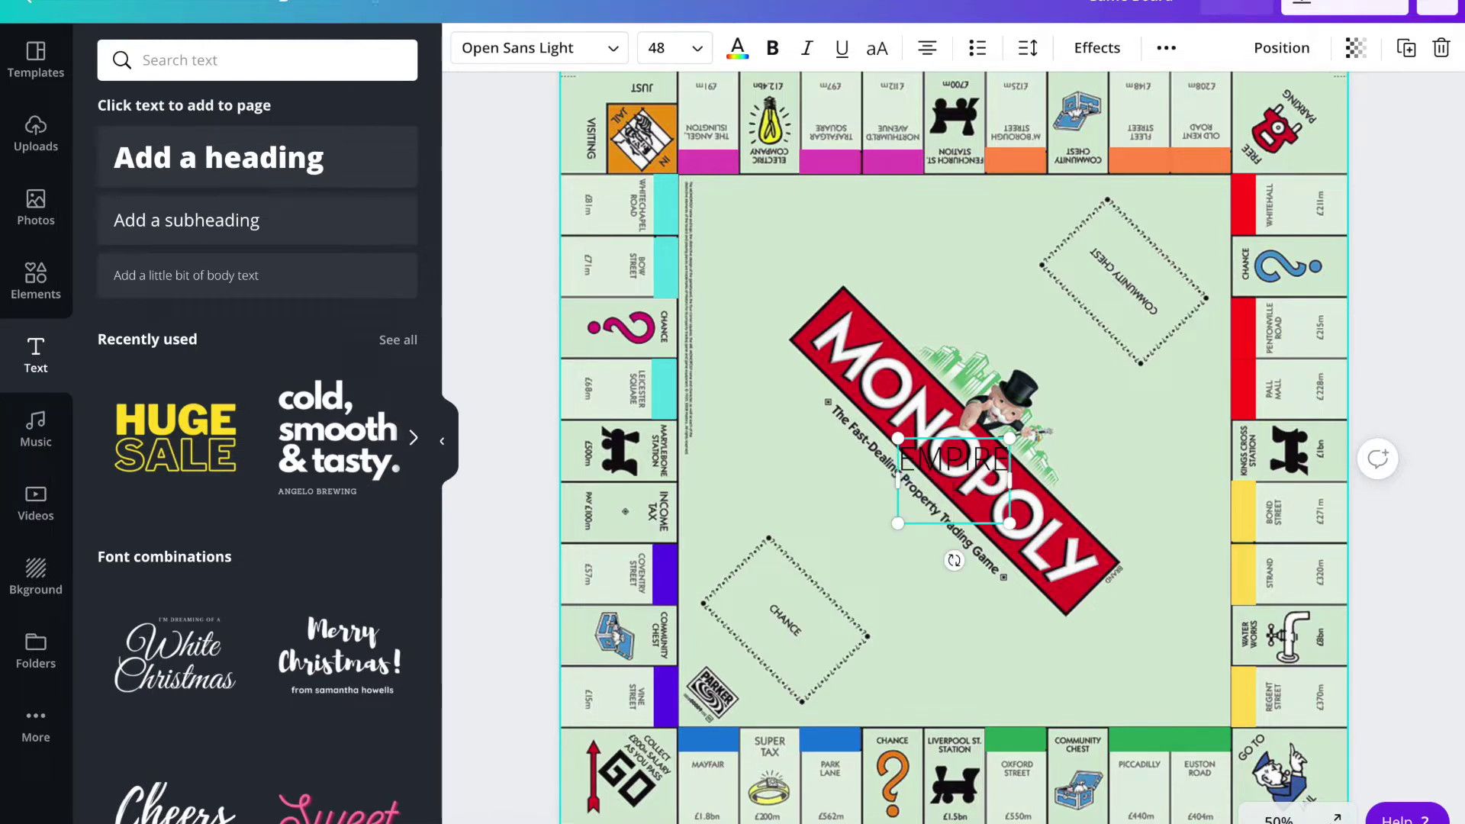
{"action": "type", "text": "BLOUV"}
{"action": "type", "text": "E"}
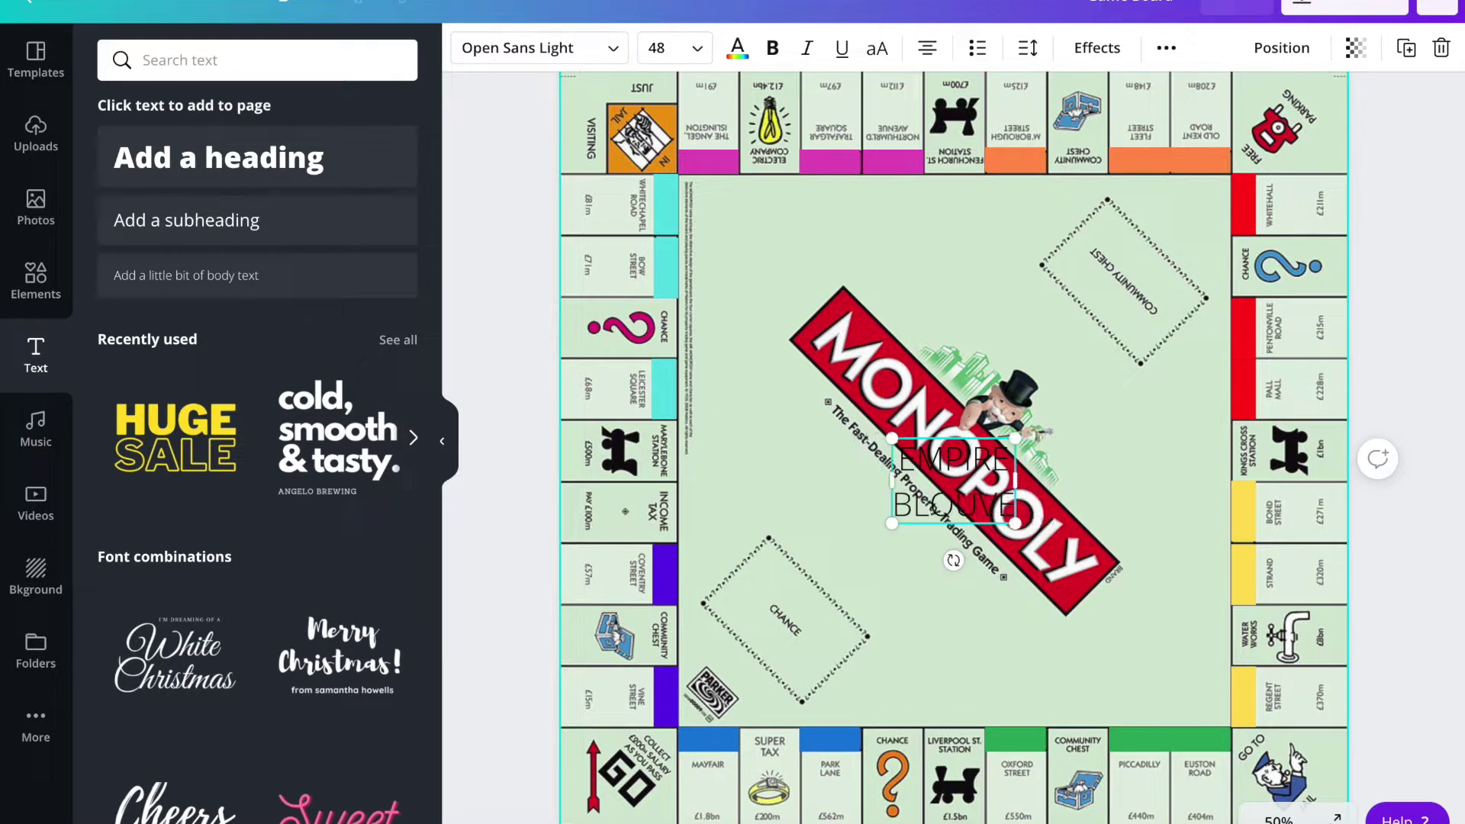
{"action": "key", "text": "BackSpace"}
{"action": "key", "text": "BackSpace"}
{"action": "key", "text": "BackSpace"}
{"action": "type", "text": "OUL"}
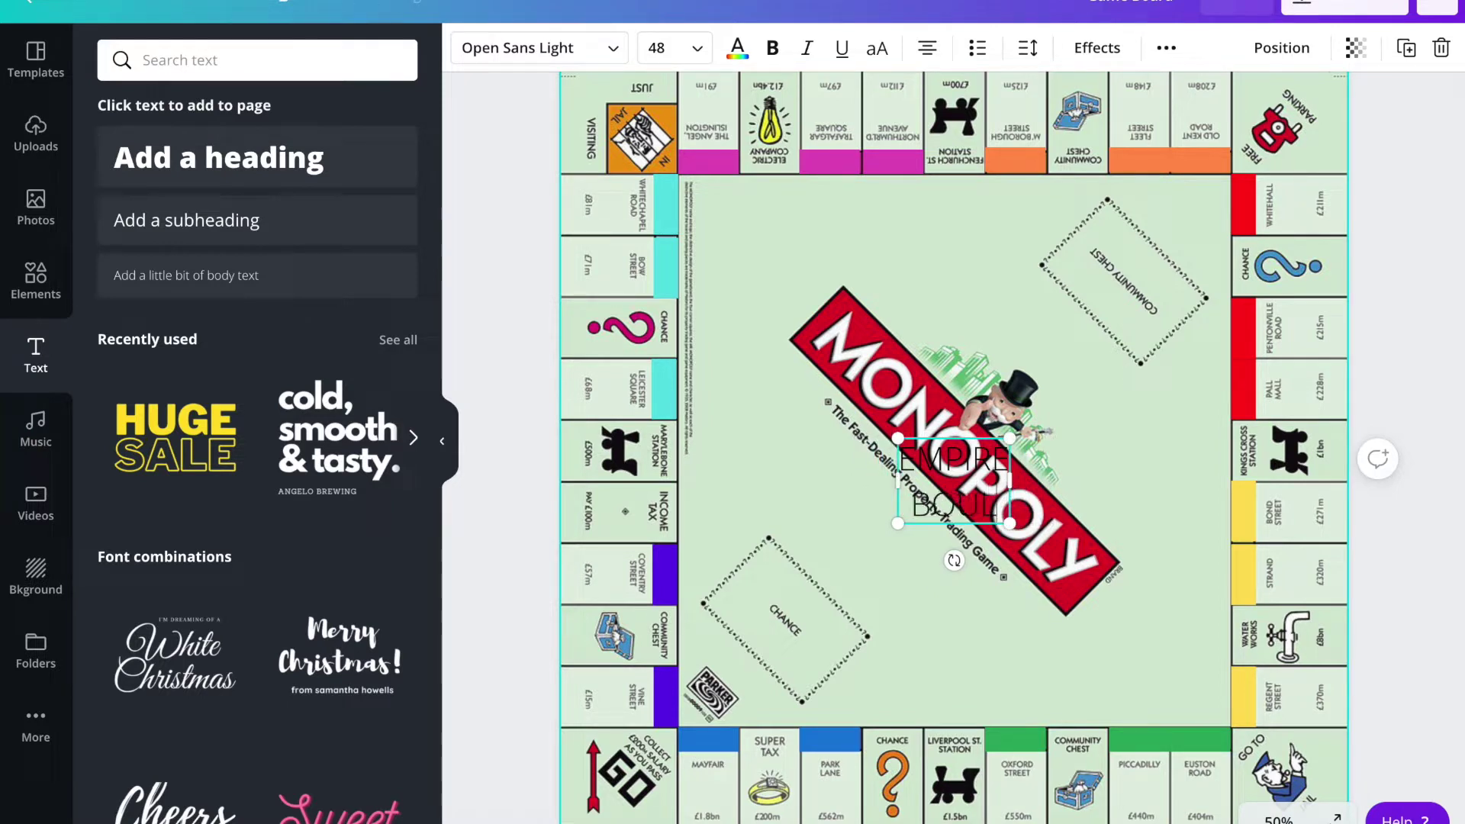
{"action": "type", "text": "EVARD"}
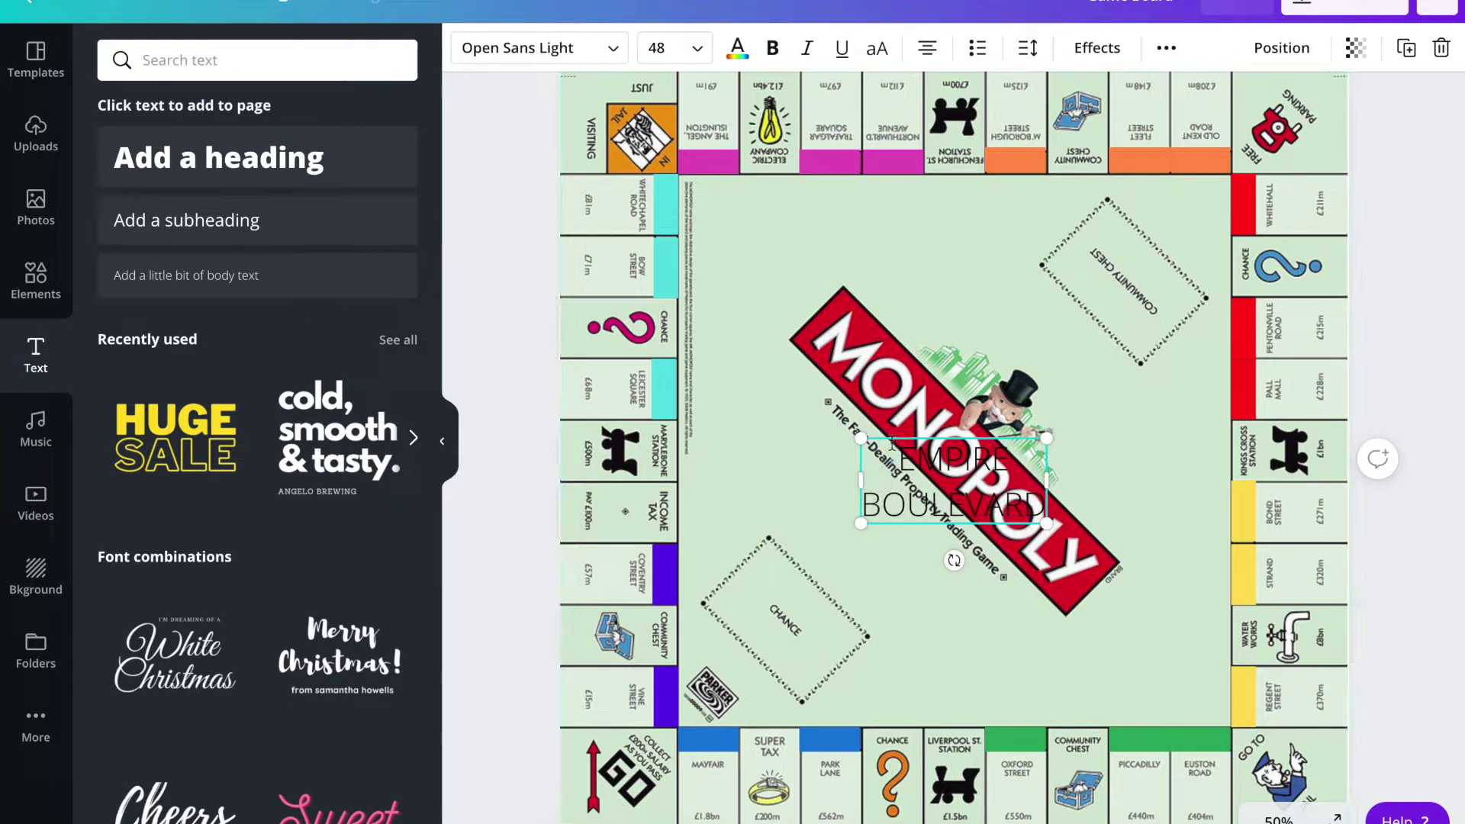
{"action": "left_click_drag", "start_coordinate": [892, 443], "coordinate": [757, 596]}
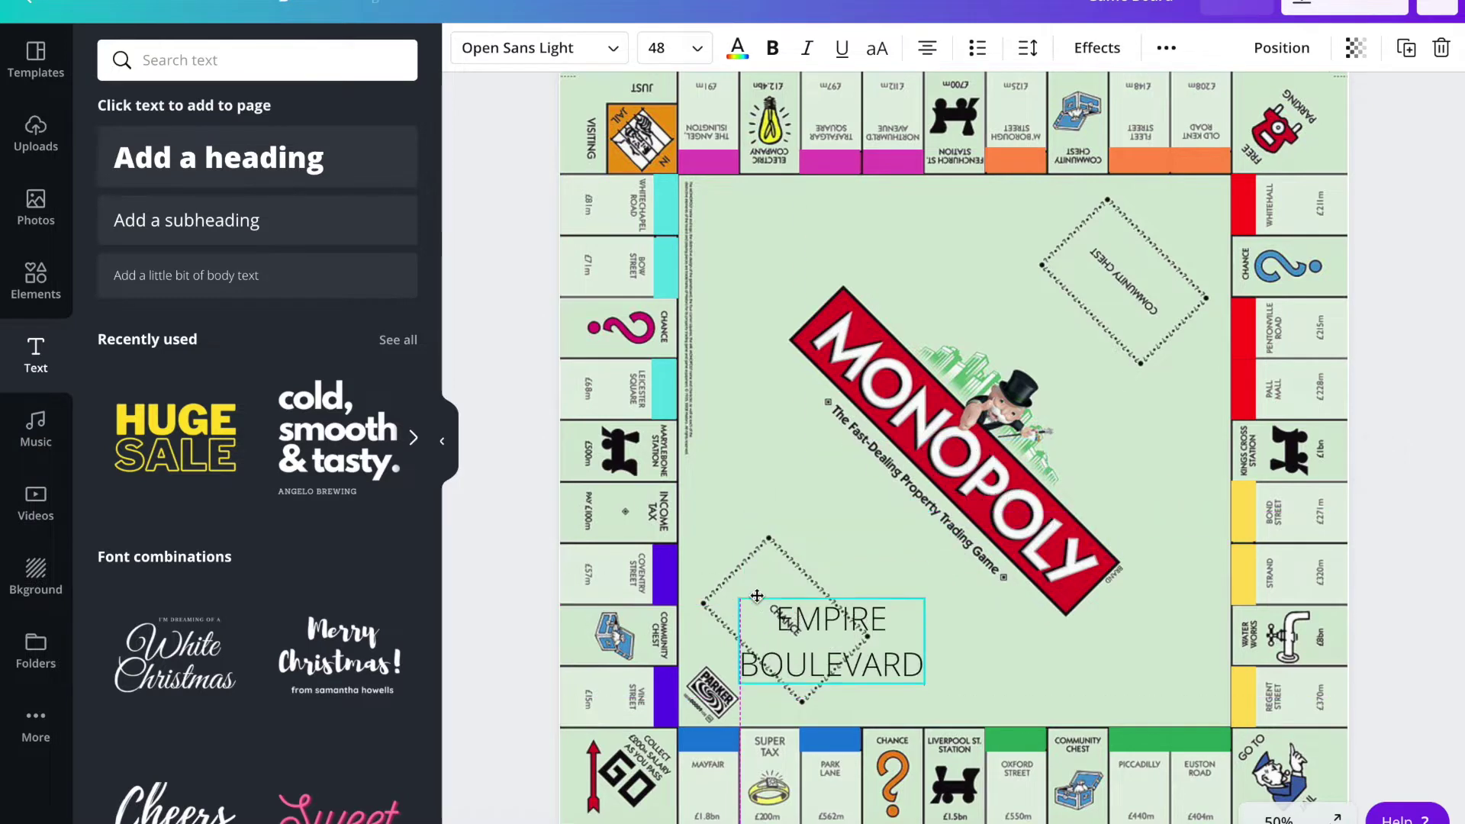
- Make EMPIRE BOULEVARD bold at size 14 and move it down to the bottom row
{"action": "left_click_drag", "start_coordinate": [776, 615], "coordinate": [914, 672]}
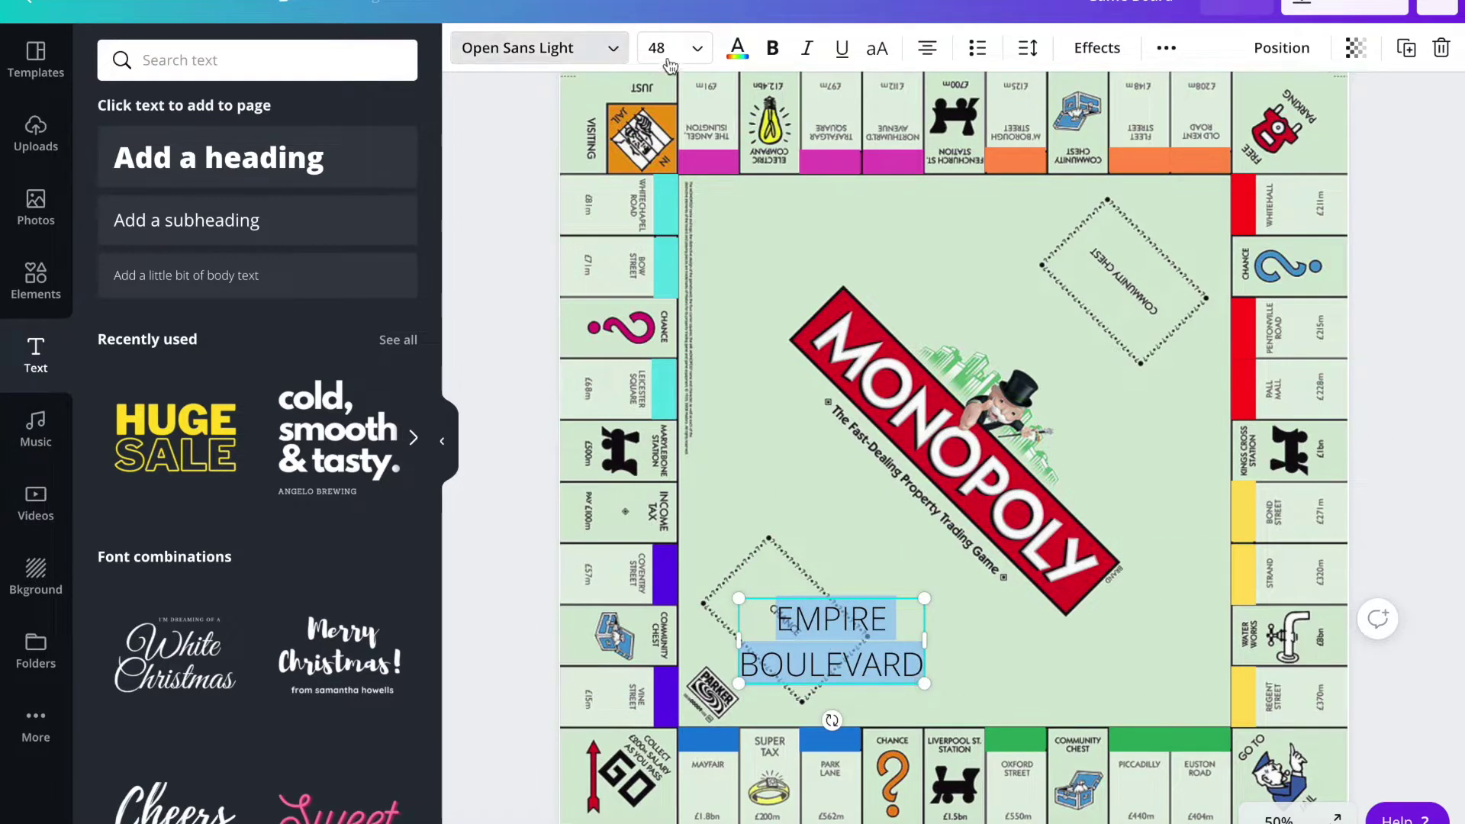
{"action": "left_click", "coordinate": [696, 50]}
{"action": "scroll", "coordinate": [683, 194], "scroll_direction": "up", "scroll_amount": 5}
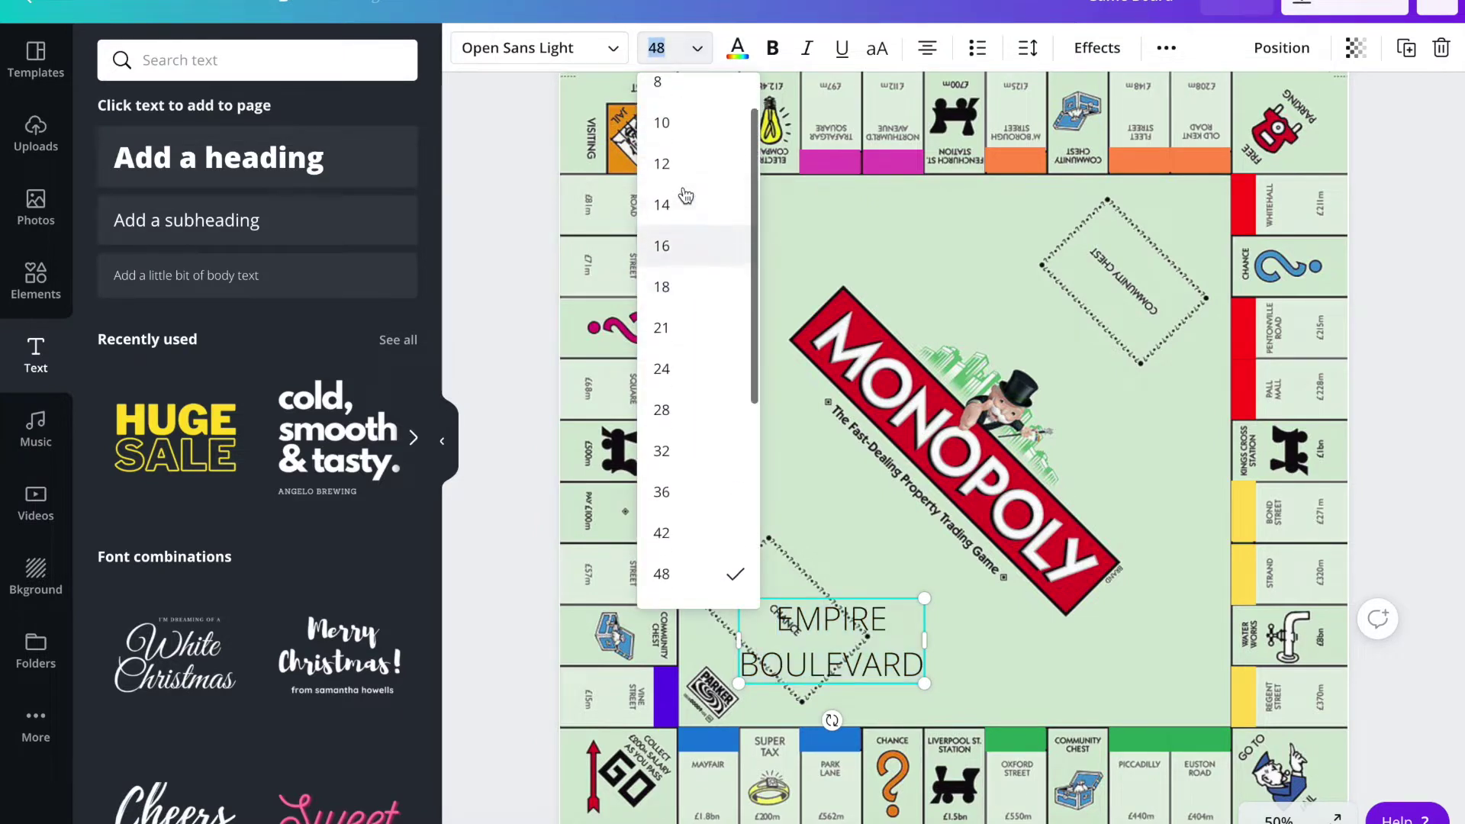
{"action": "left_click", "coordinate": [684, 191]}
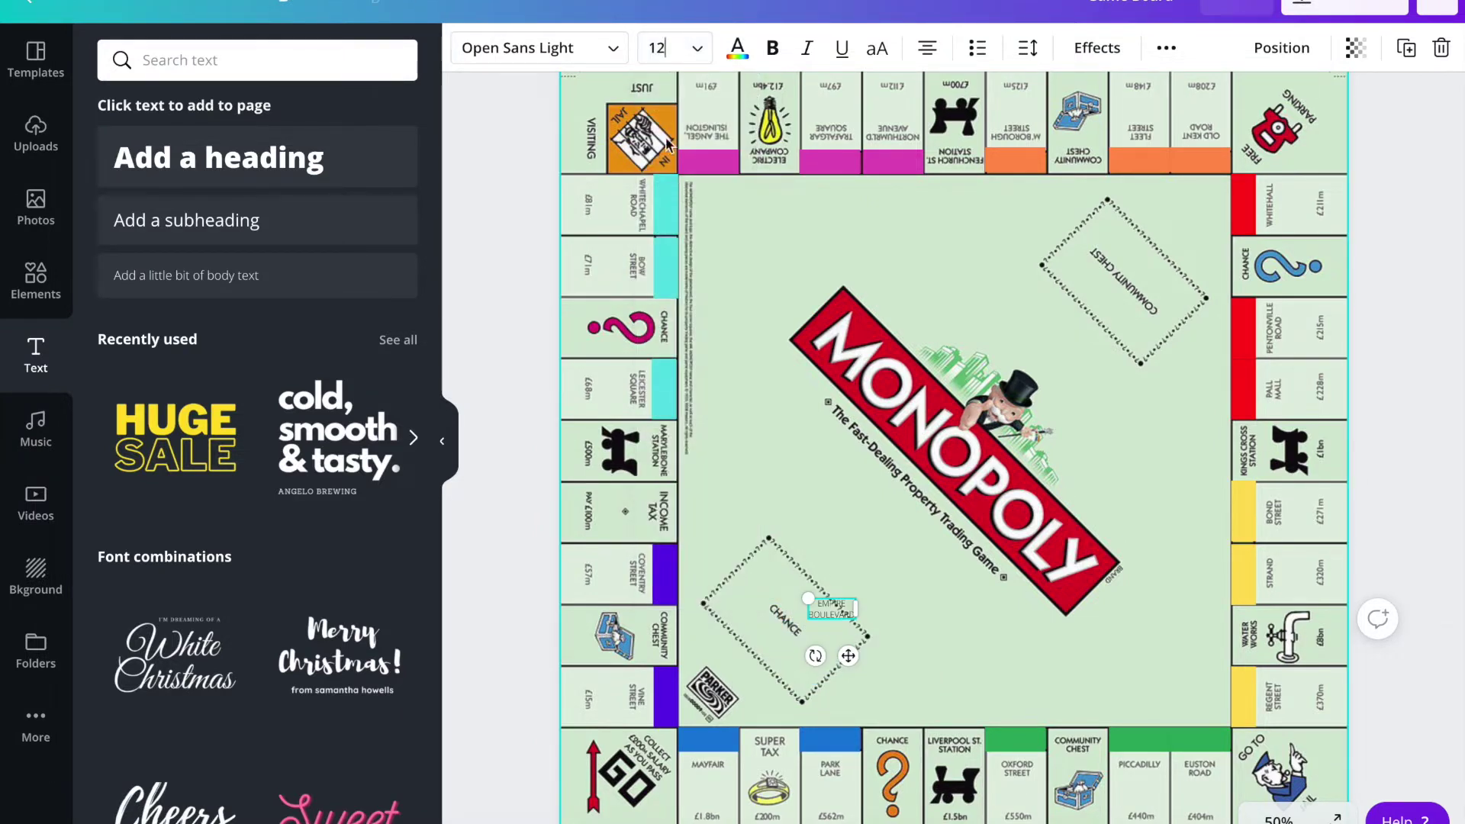
{"action": "left_click", "coordinate": [776, 47]}
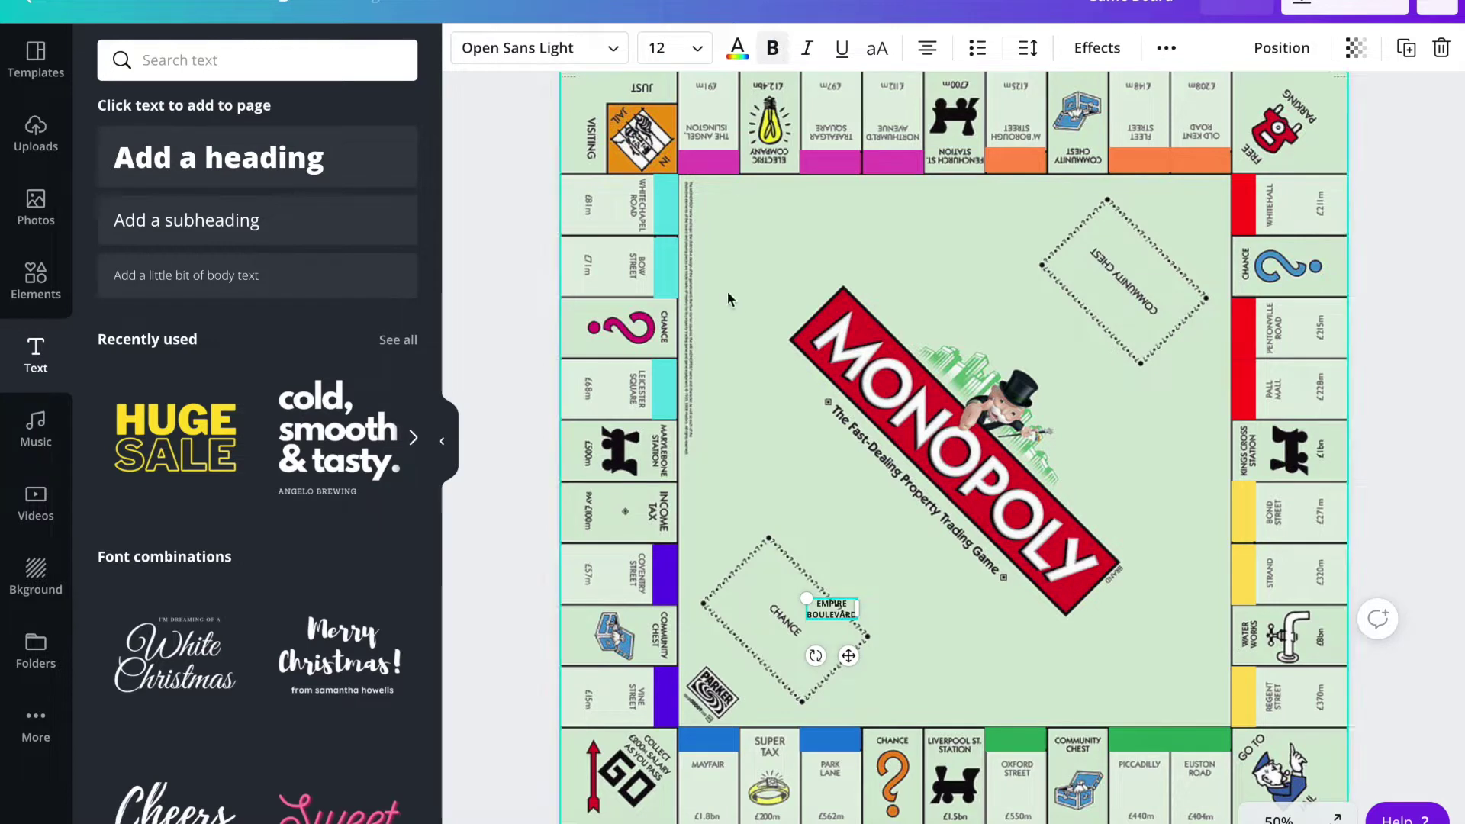
{"action": "left_click", "coordinate": [710, 55]}
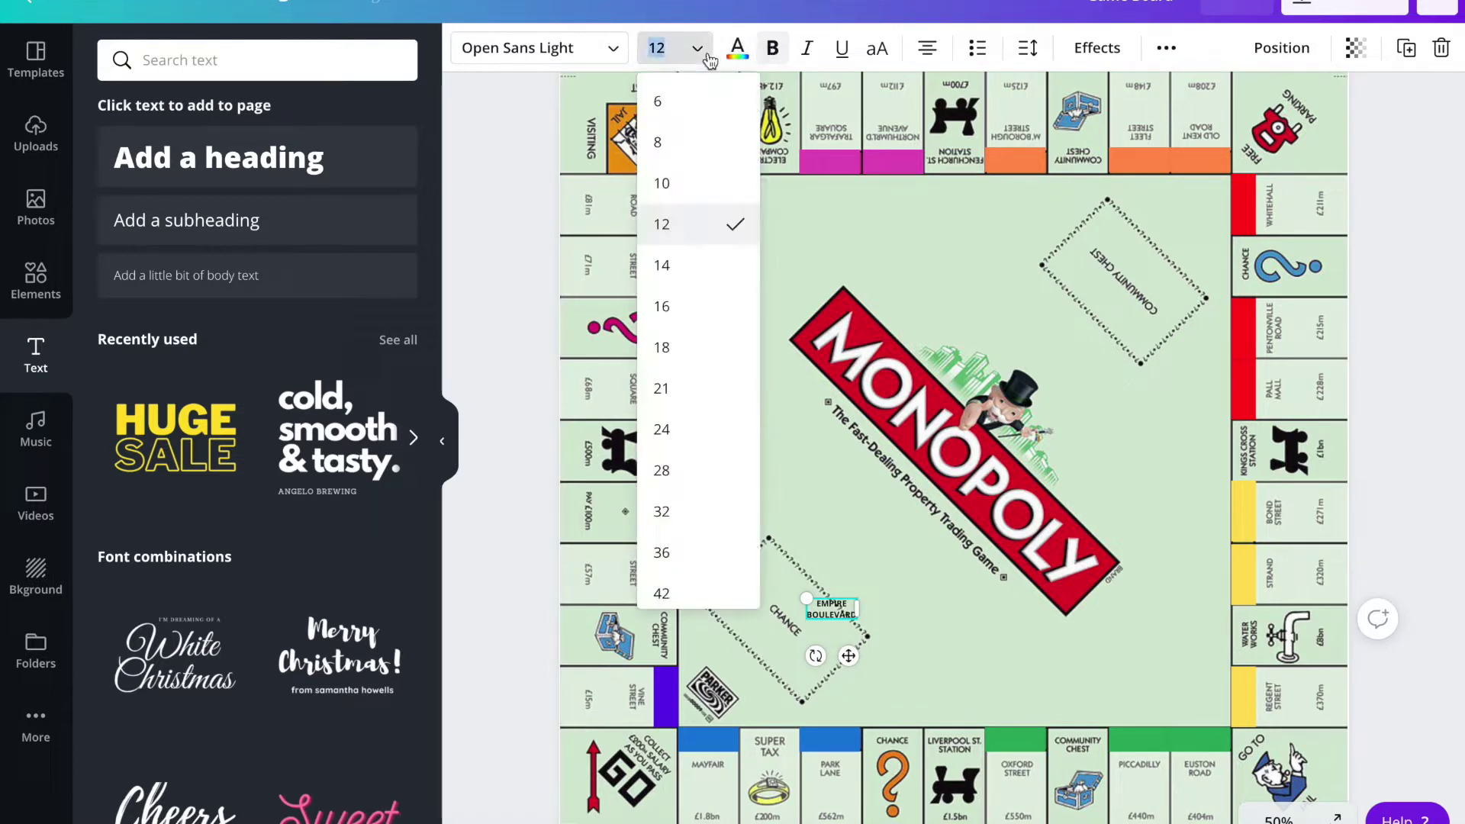
{"action": "left_click", "coordinate": [677, 272]}
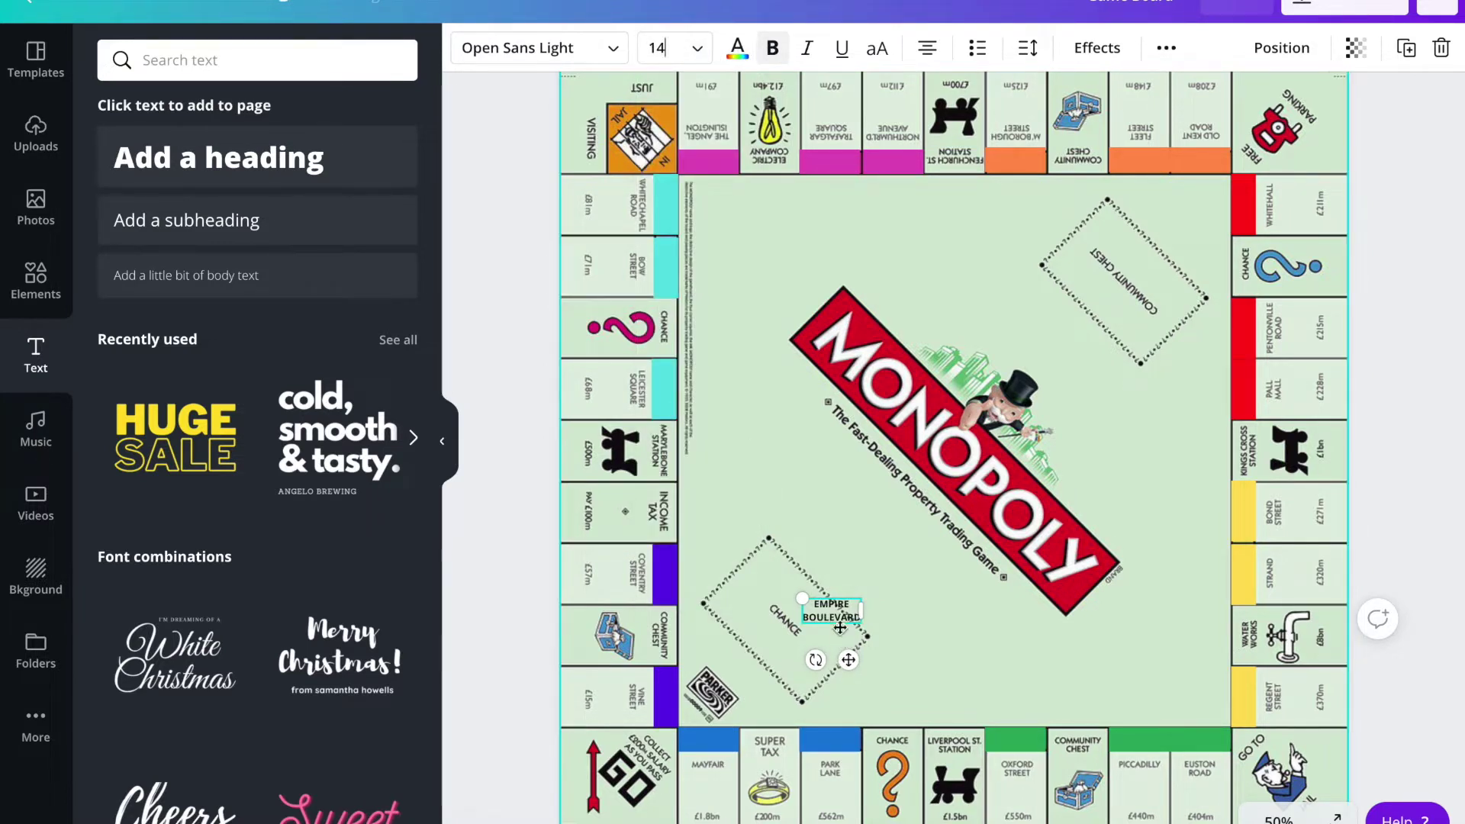
{"action": "mouse_move", "coordinate": [825, 624]}
{"action": "left_mouse_down"}
{"action": "mouse_move", "coordinate": [814, 770]}
{"action": "mouse_move", "coordinate": [727, 821]}
{"action": "left_mouse_up"}
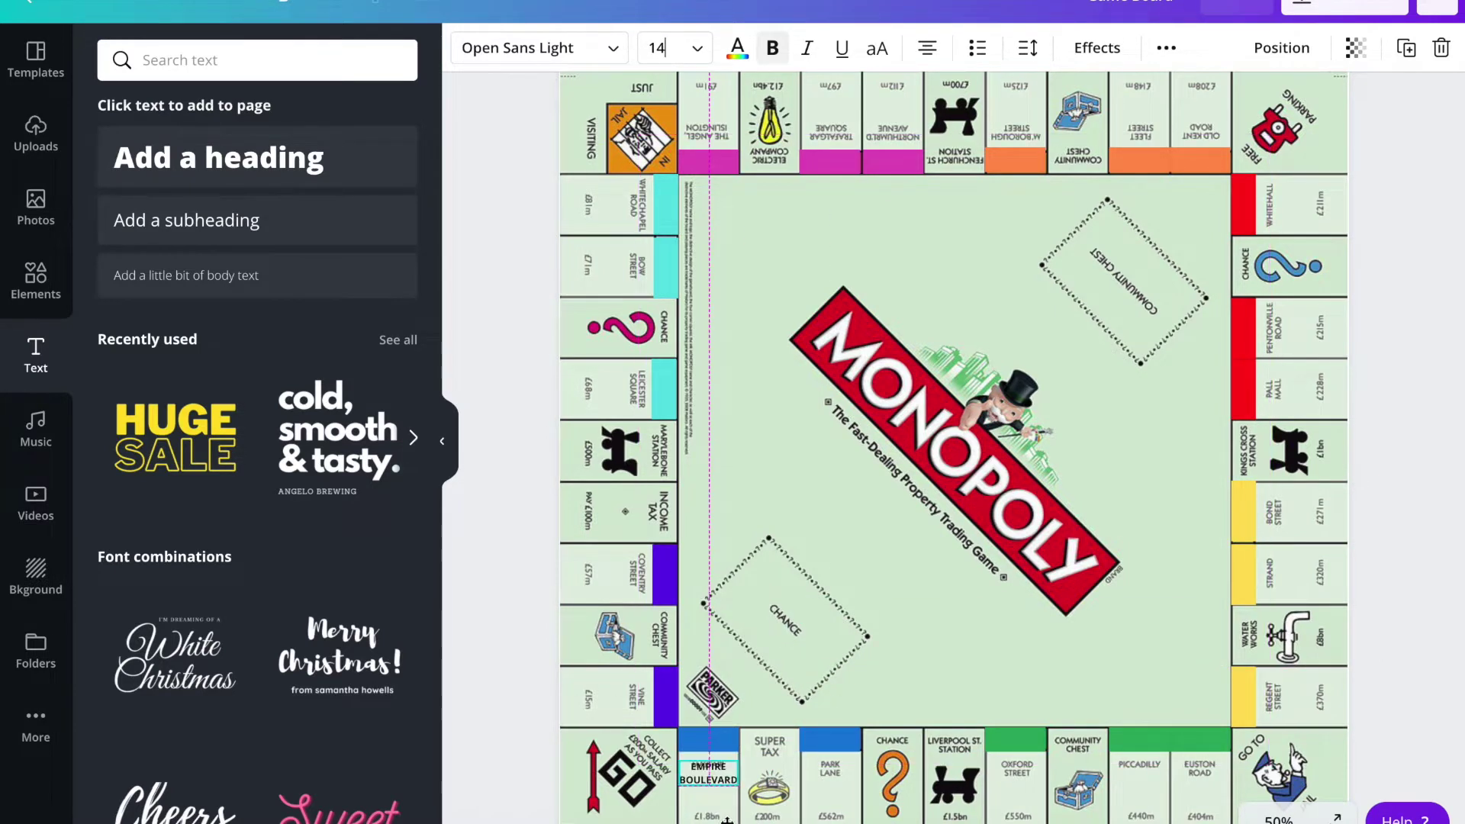
- Move the EMPIRE BOULEVARD label onto Vine Street and rotate it to 90°
{"action": "left_click_drag", "start_coordinate": [727, 820], "coordinate": [725, 821]}
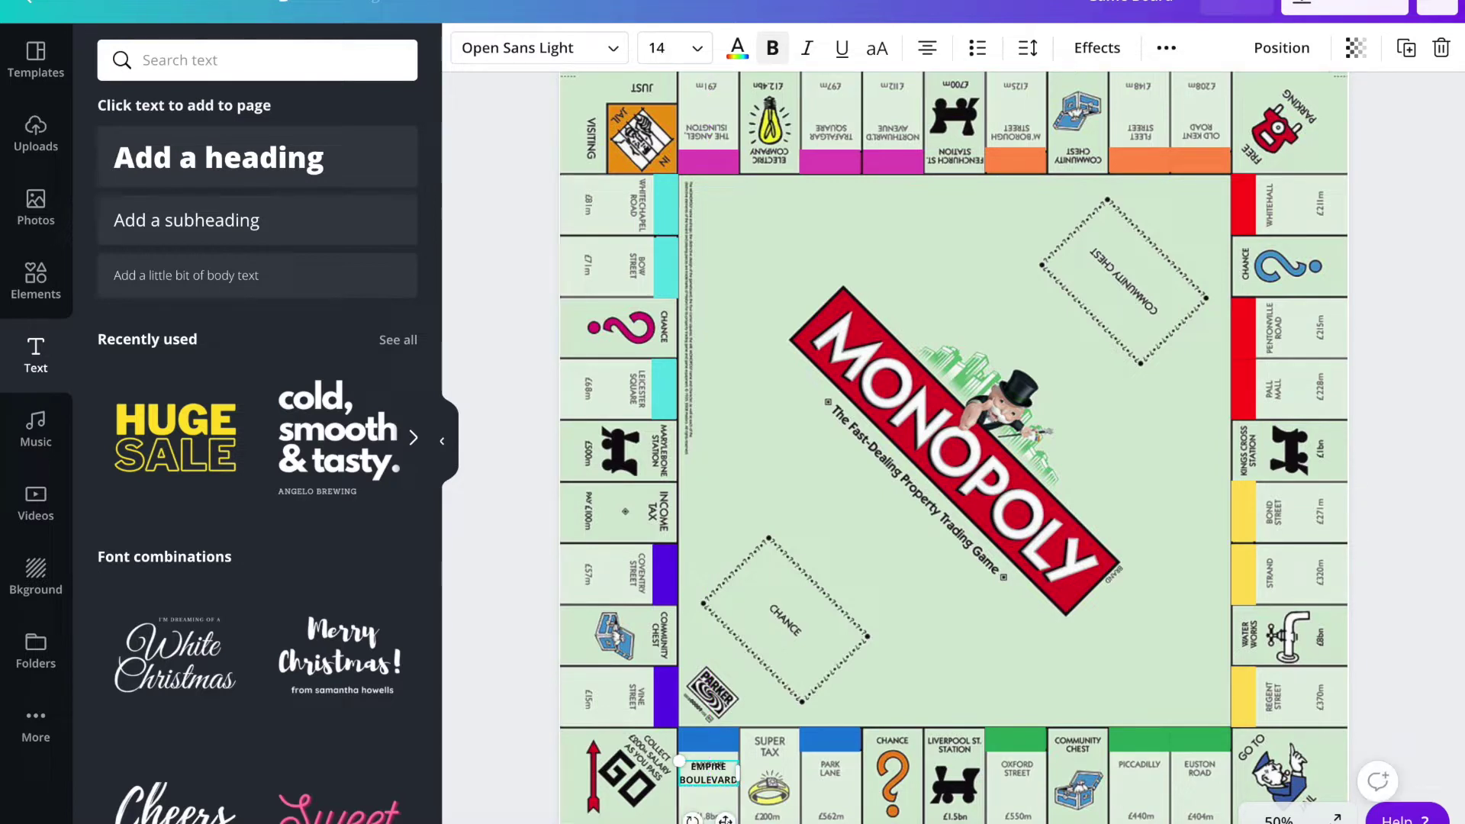
{"action": "type", "text": ".511"}
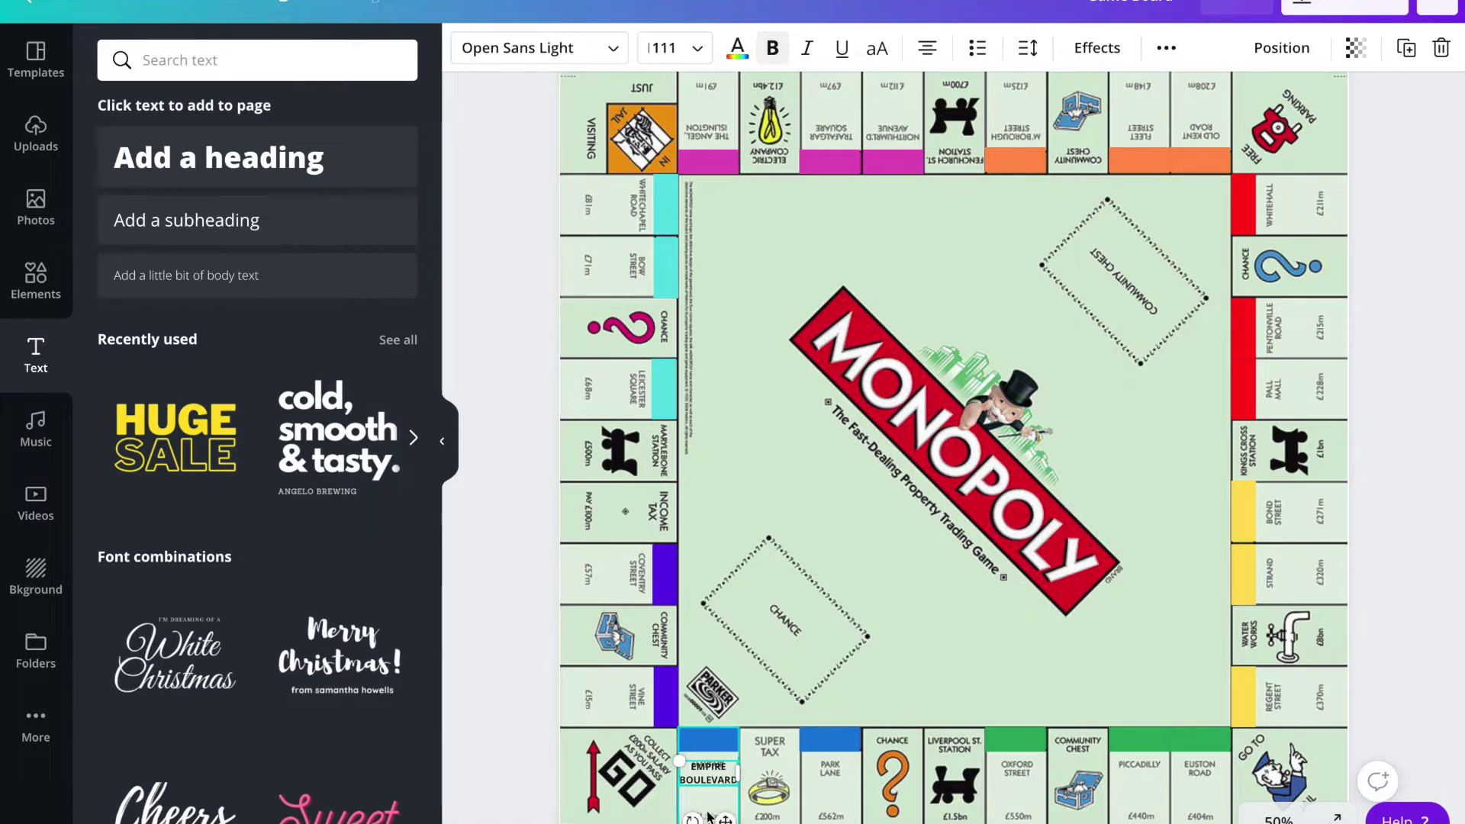
{"action": "left_click_drag", "start_coordinate": [725, 821], "coordinate": [595, 680]}
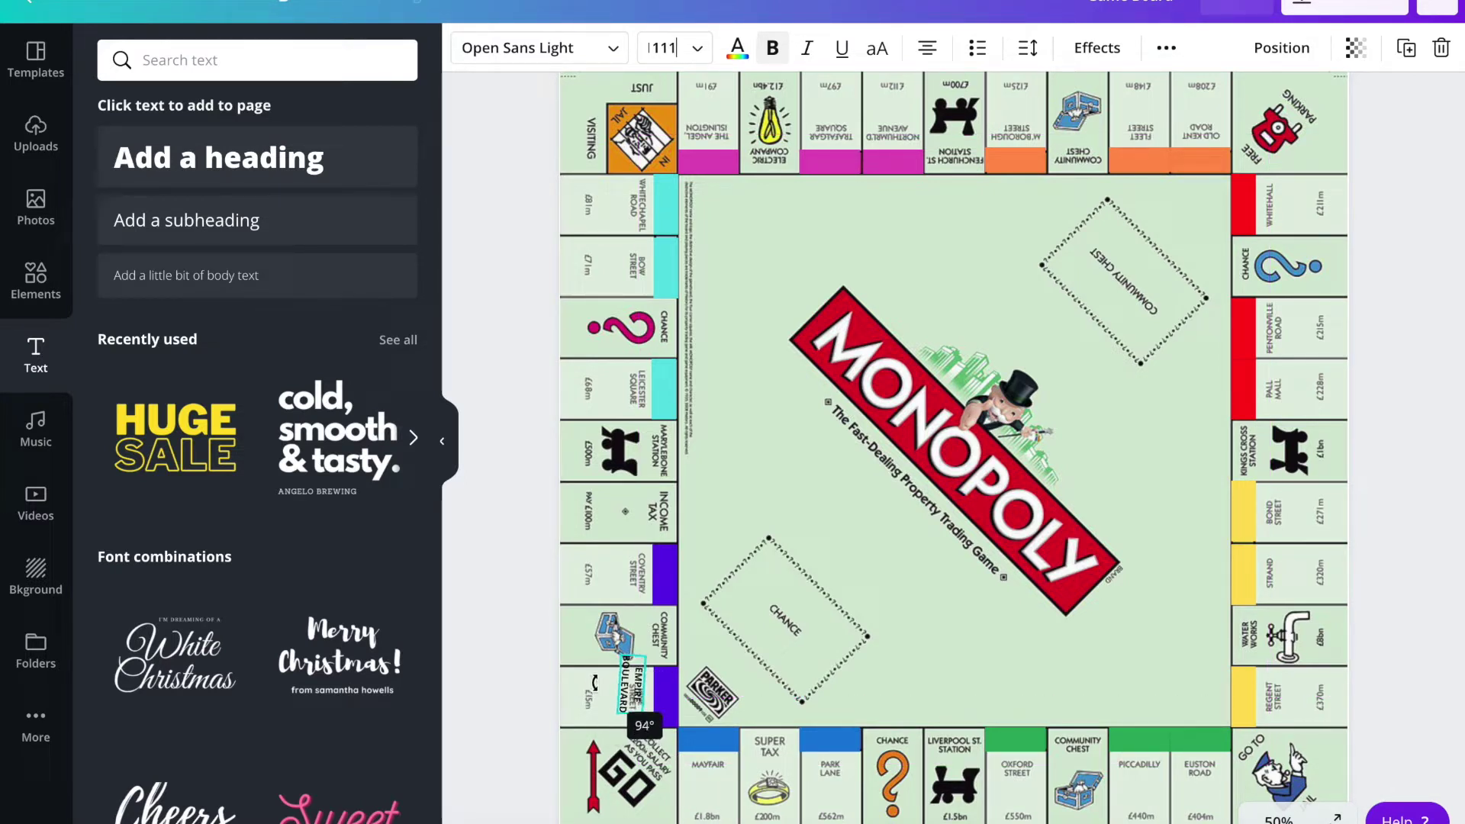
{"action": "left_click_drag", "start_coordinate": [594, 684], "coordinate": [590, 712]}
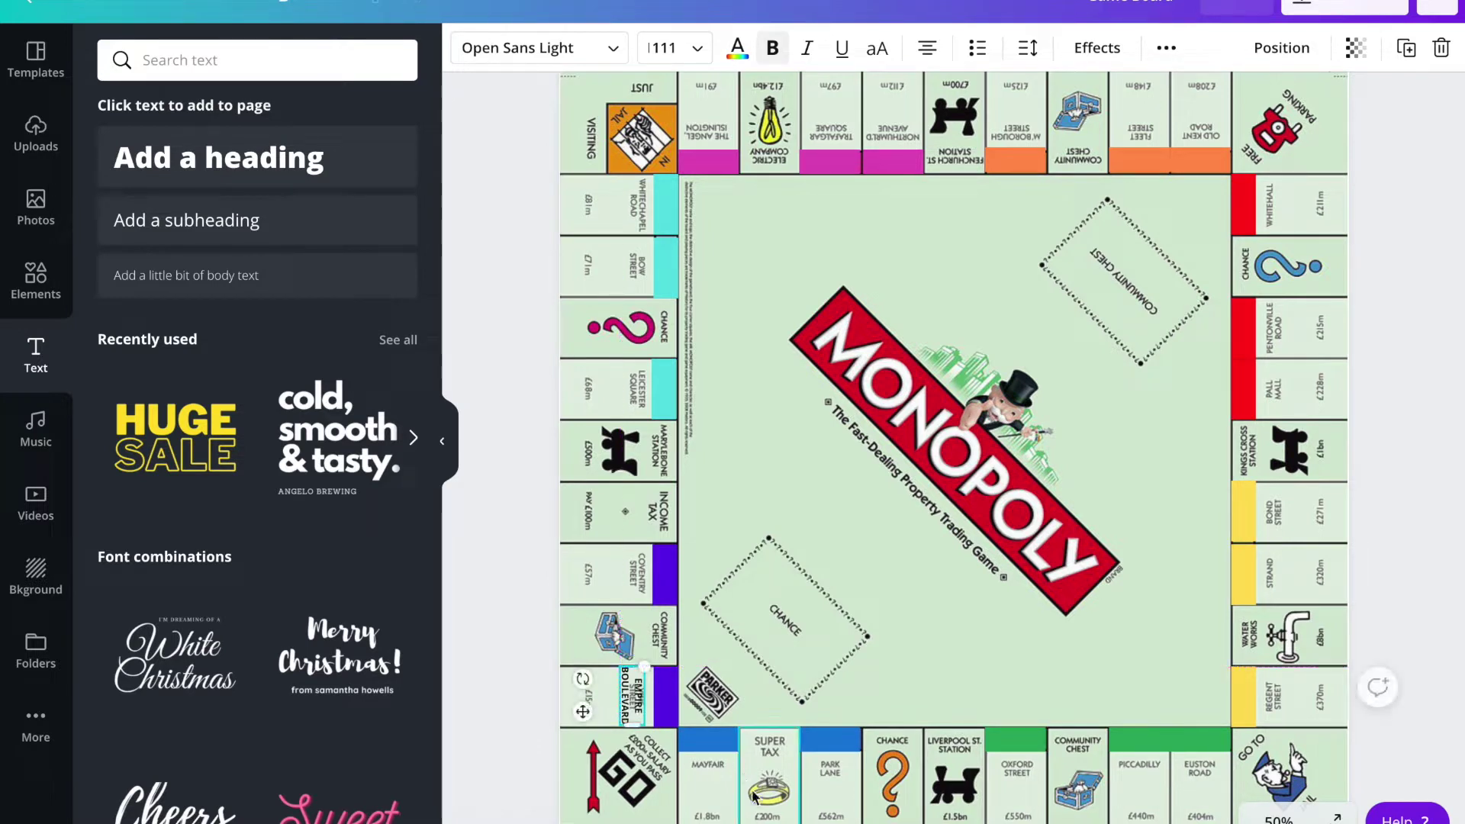
{"action": "left_click", "coordinate": [704, 762]}
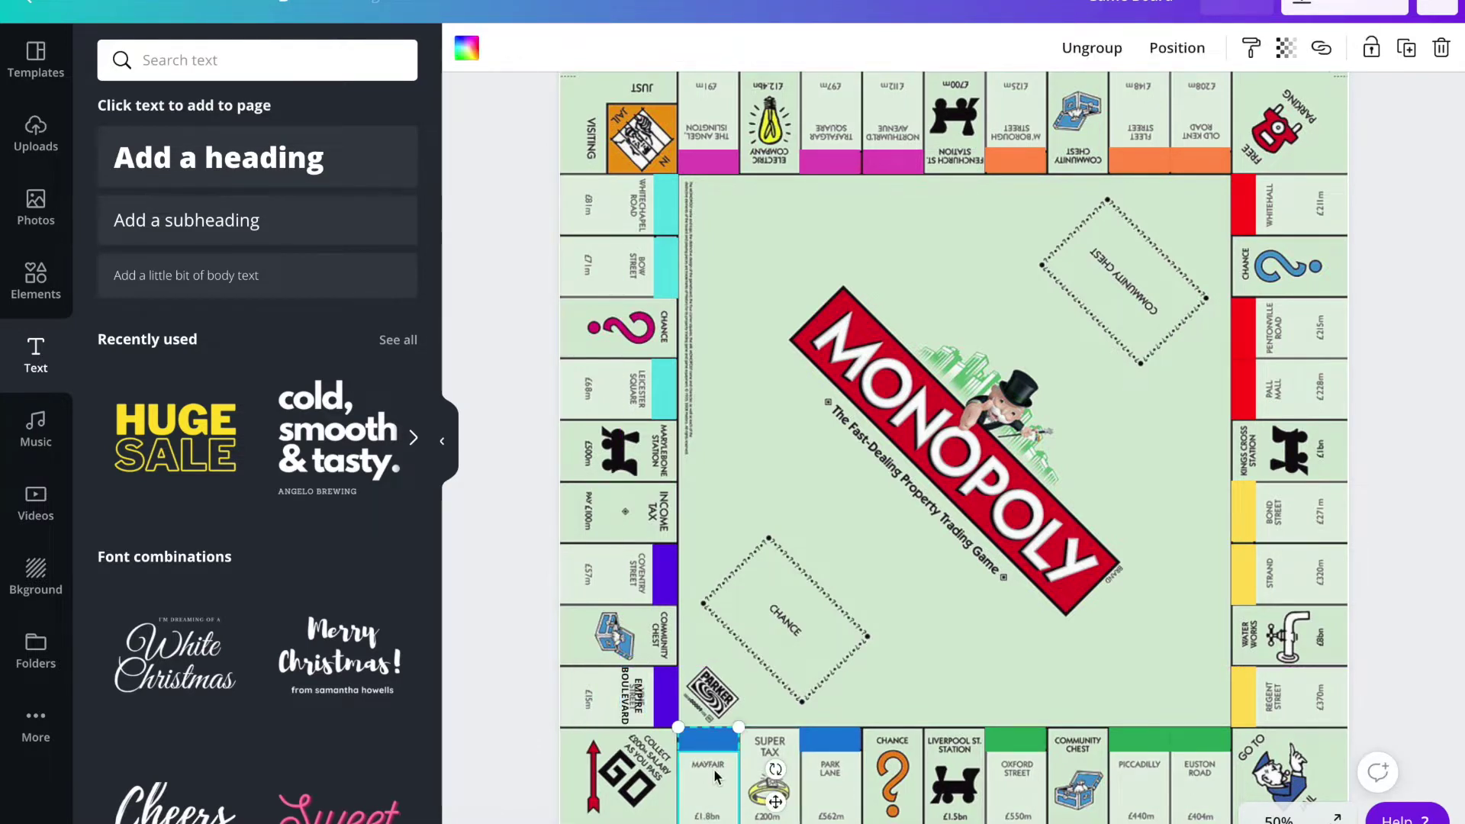
- Paste a size-14 copy of the Empire Boulevard label onto the Mayfair square
{"action": "type", "text": "1. Empire Boulevard"}
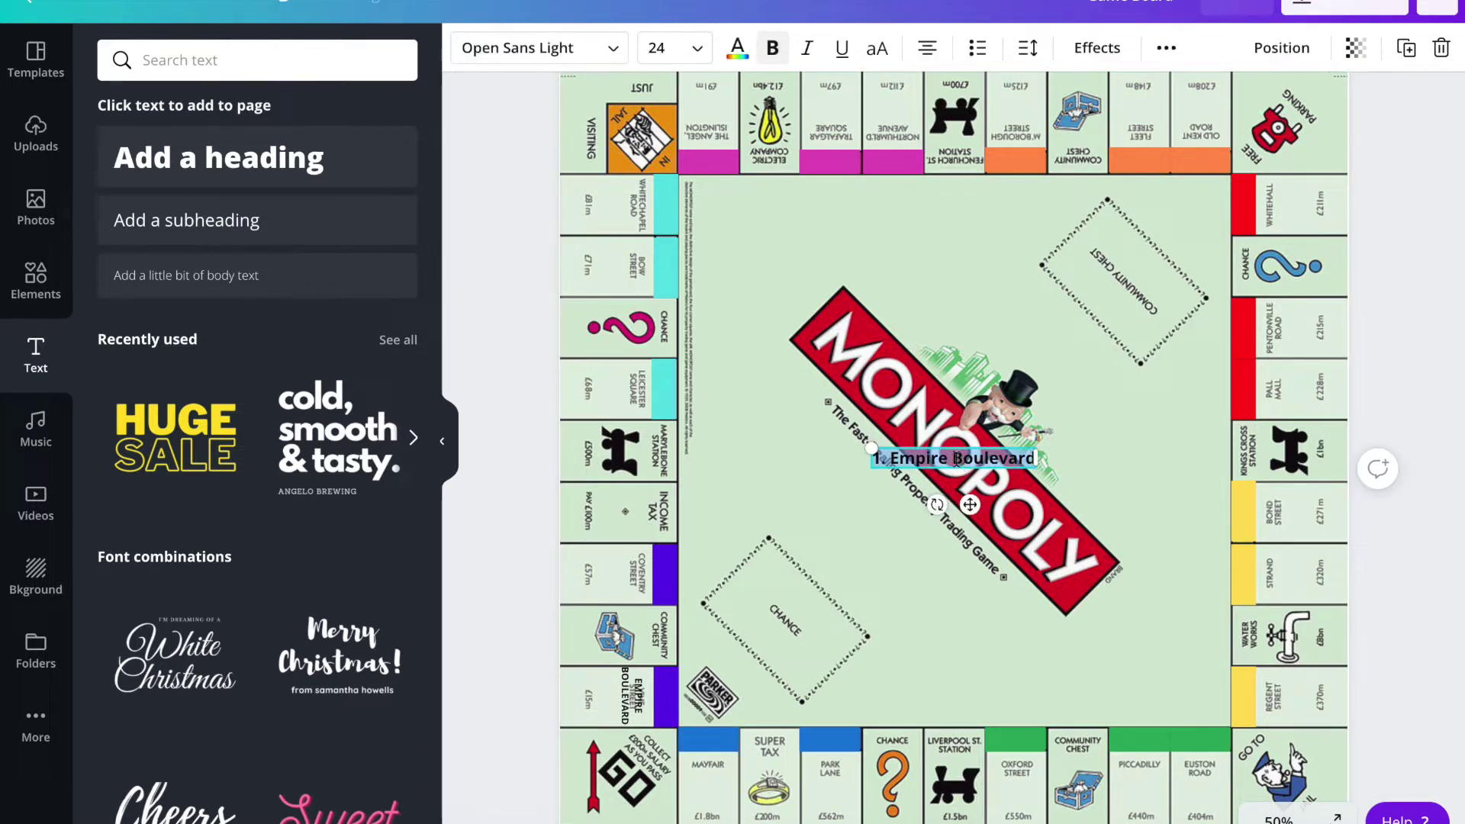
{"action": "left_click", "coordinate": [697, 48]}
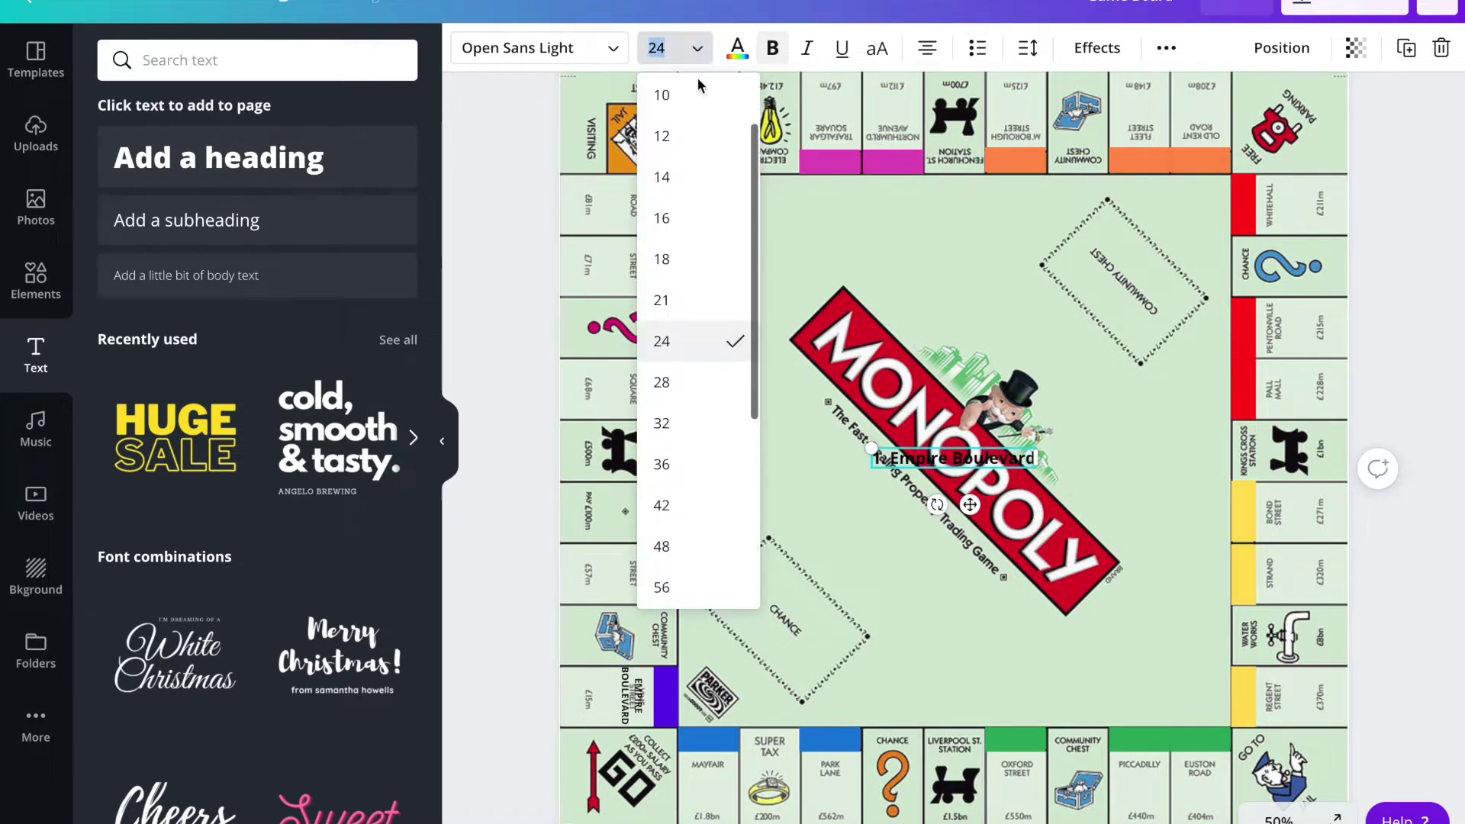
{"action": "left_click", "coordinate": [673, 179]}
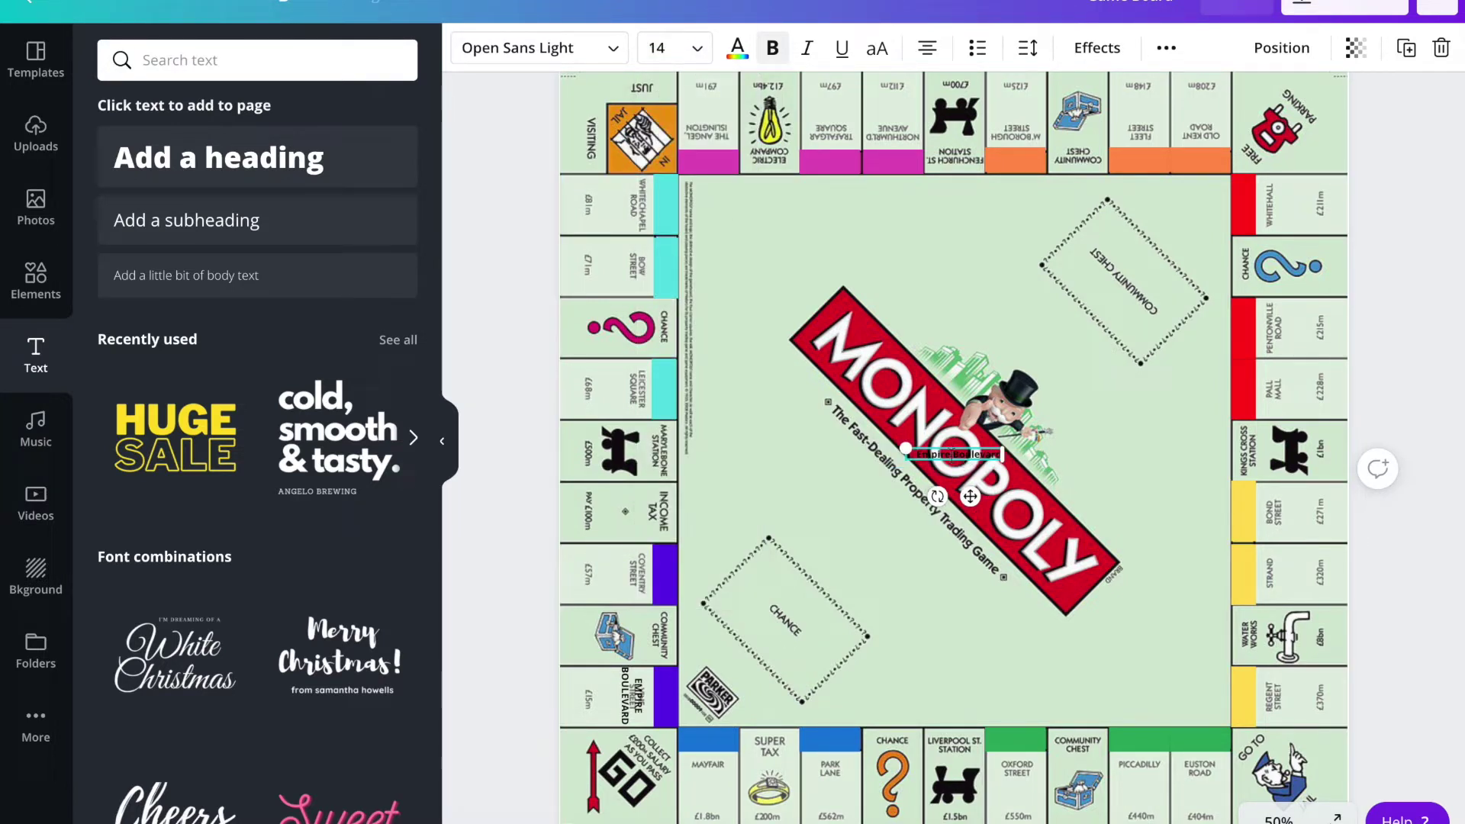
{"action": "mouse_move", "coordinate": [969, 495]}
{"action": "left_mouse_down"}
{"action": "mouse_move", "coordinate": [749, 817]}
{"action": "mouse_move", "coordinate": [730, 820]}
{"action": "left_mouse_up"}
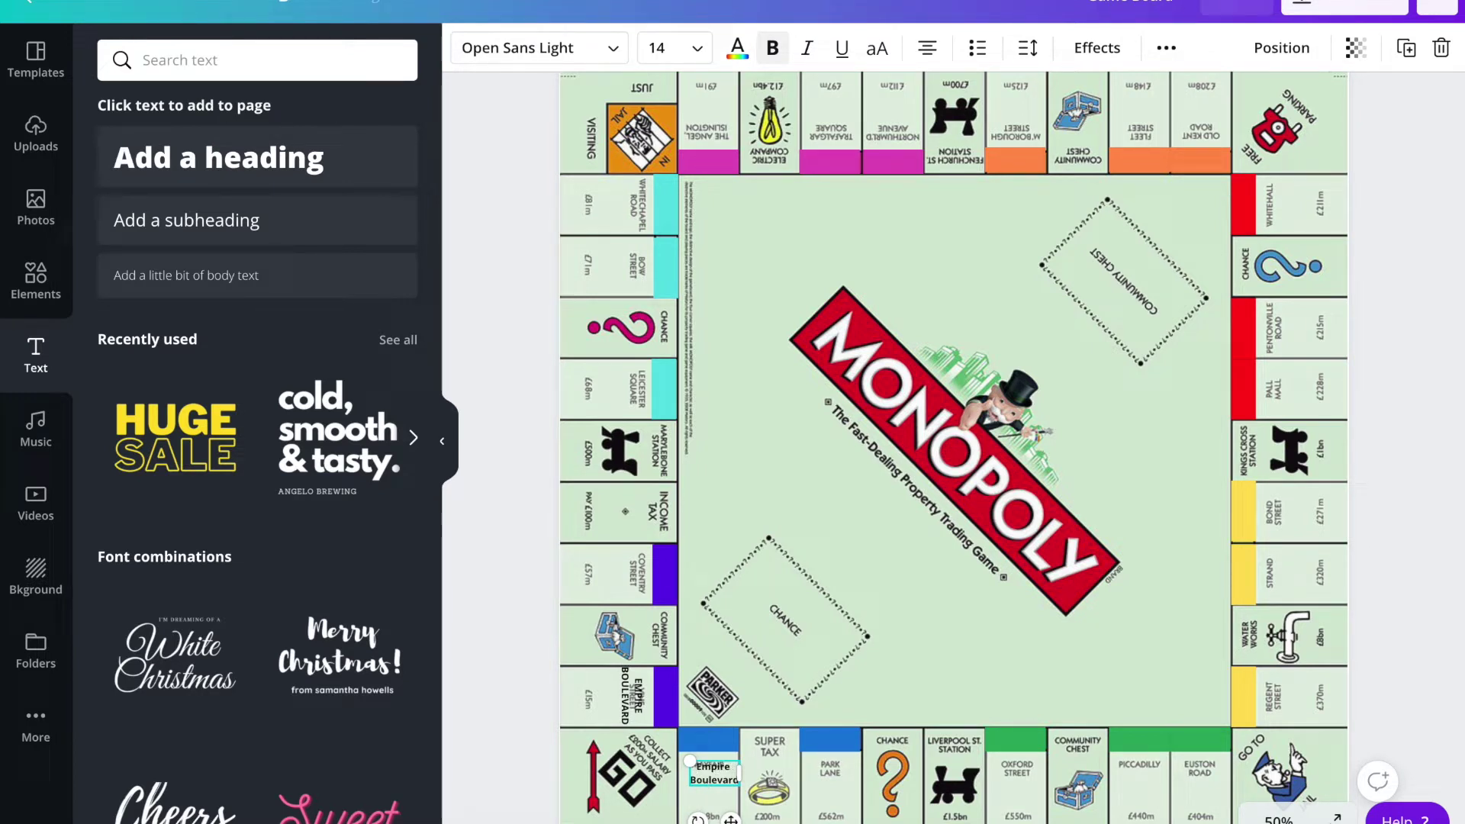
- Rename the Mayfair label to PRESIDENT STREET on two lines
{"action": "left_click_drag", "start_coordinate": [733, 819], "coordinate": [726, 820]}
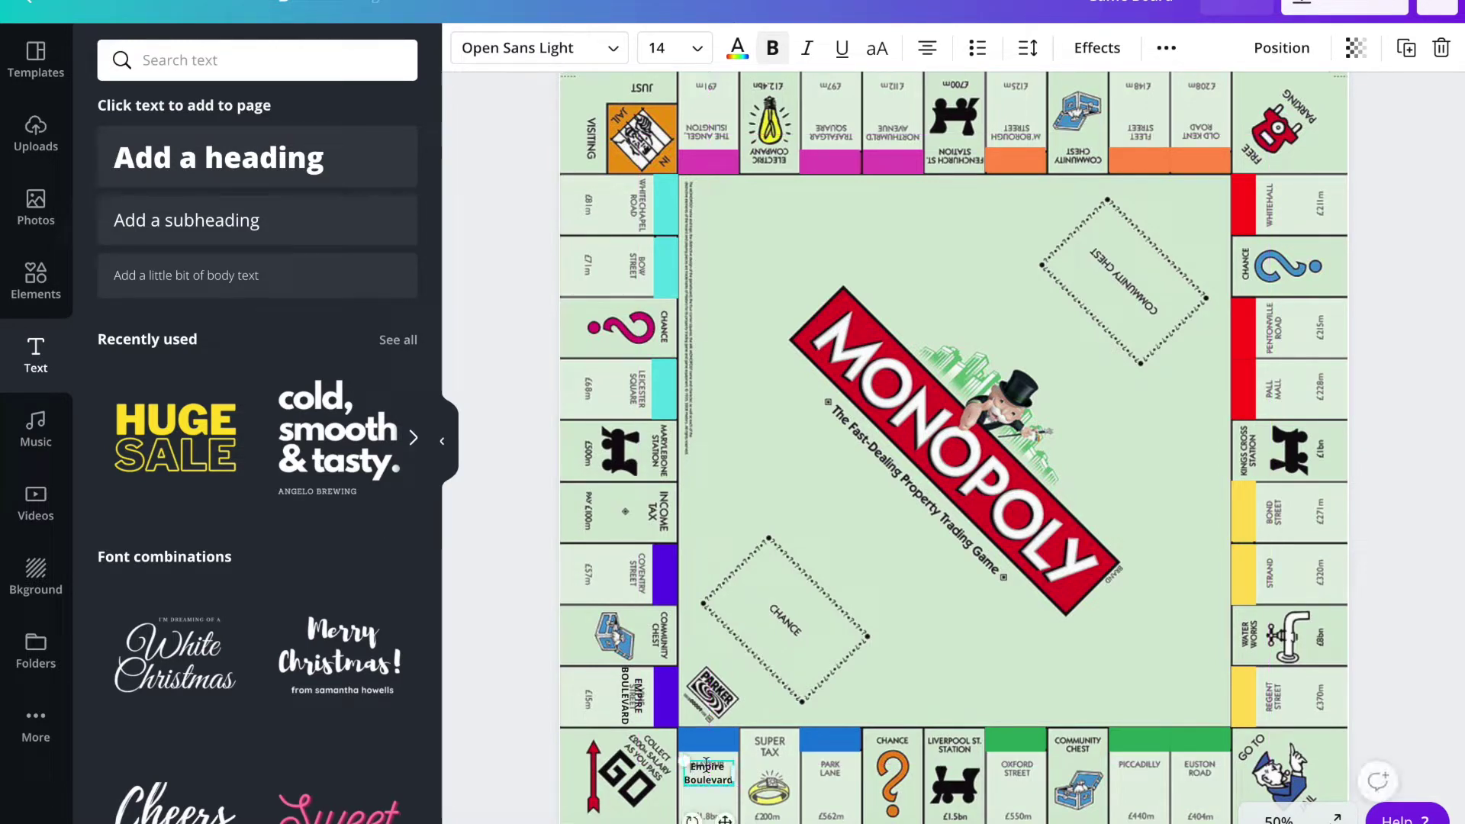
{"action": "double_click", "coordinate": [708, 767]}
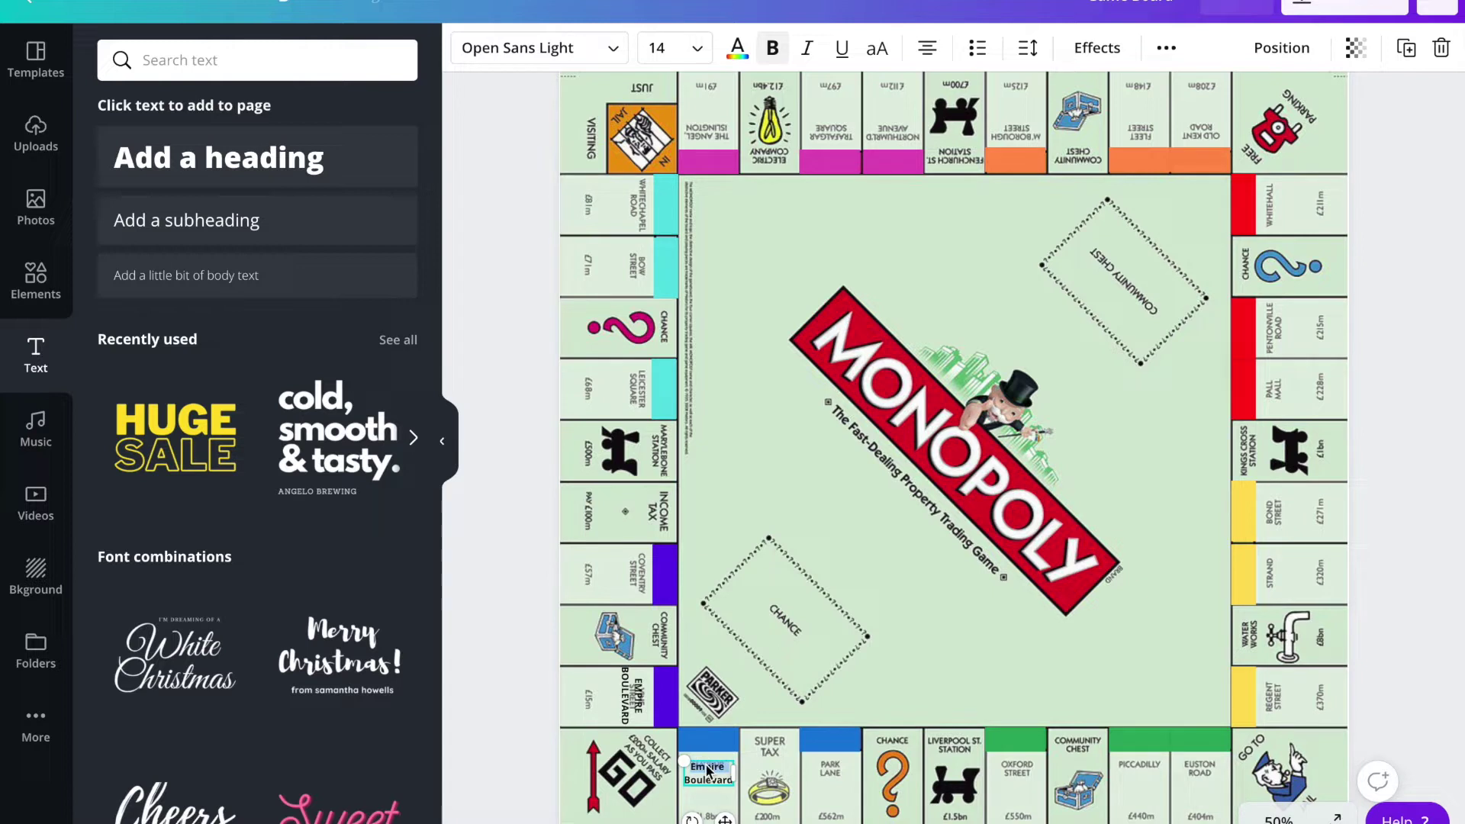
{"action": "triple_click", "coordinate": [708, 769]}
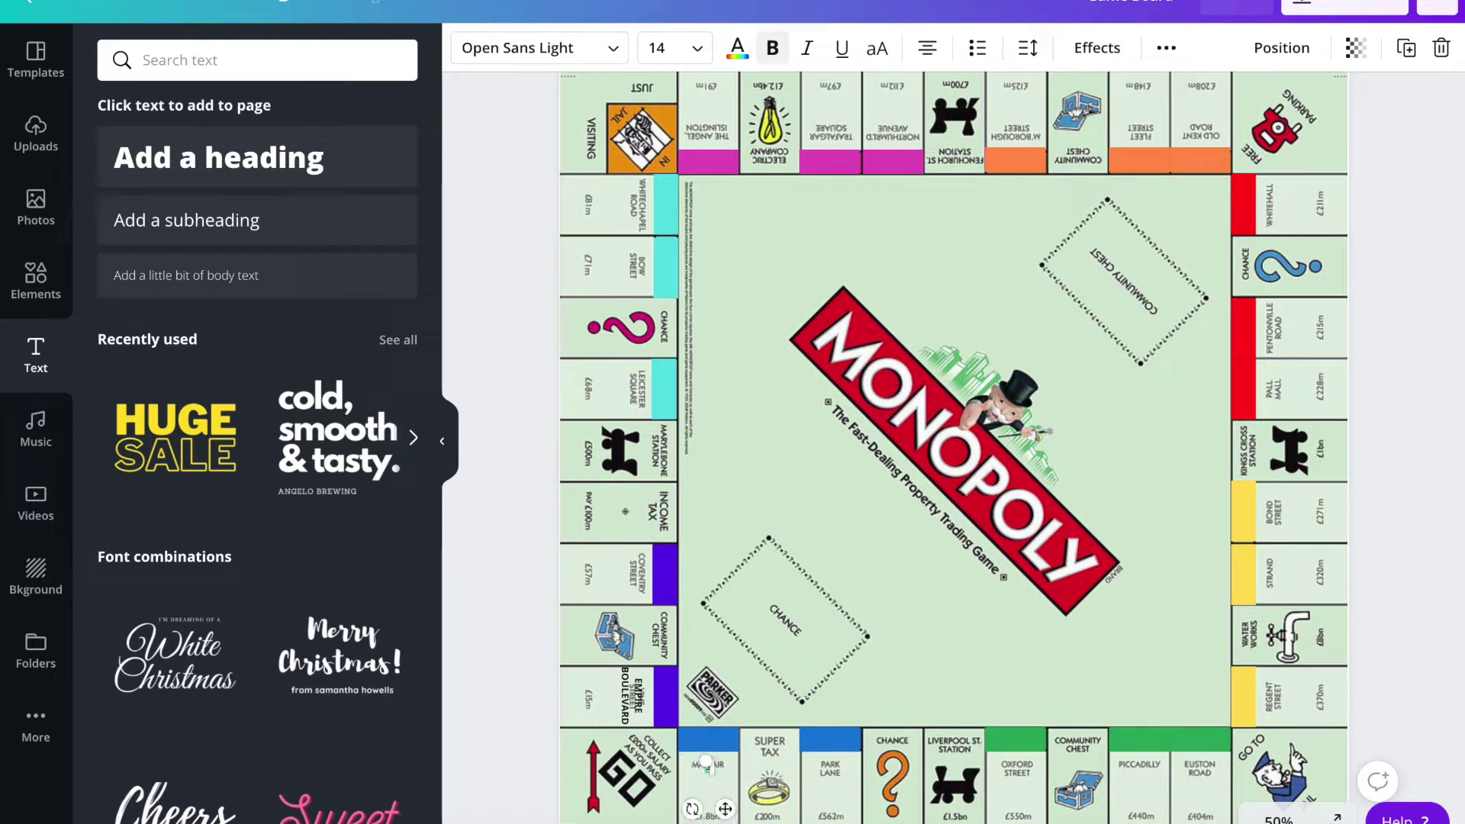
{"action": "type", "text": "ST"}
{"action": "type", "text": "D"}
{"action": "type", "text": "ENT"}
{"action": "key", "text": "Return"}
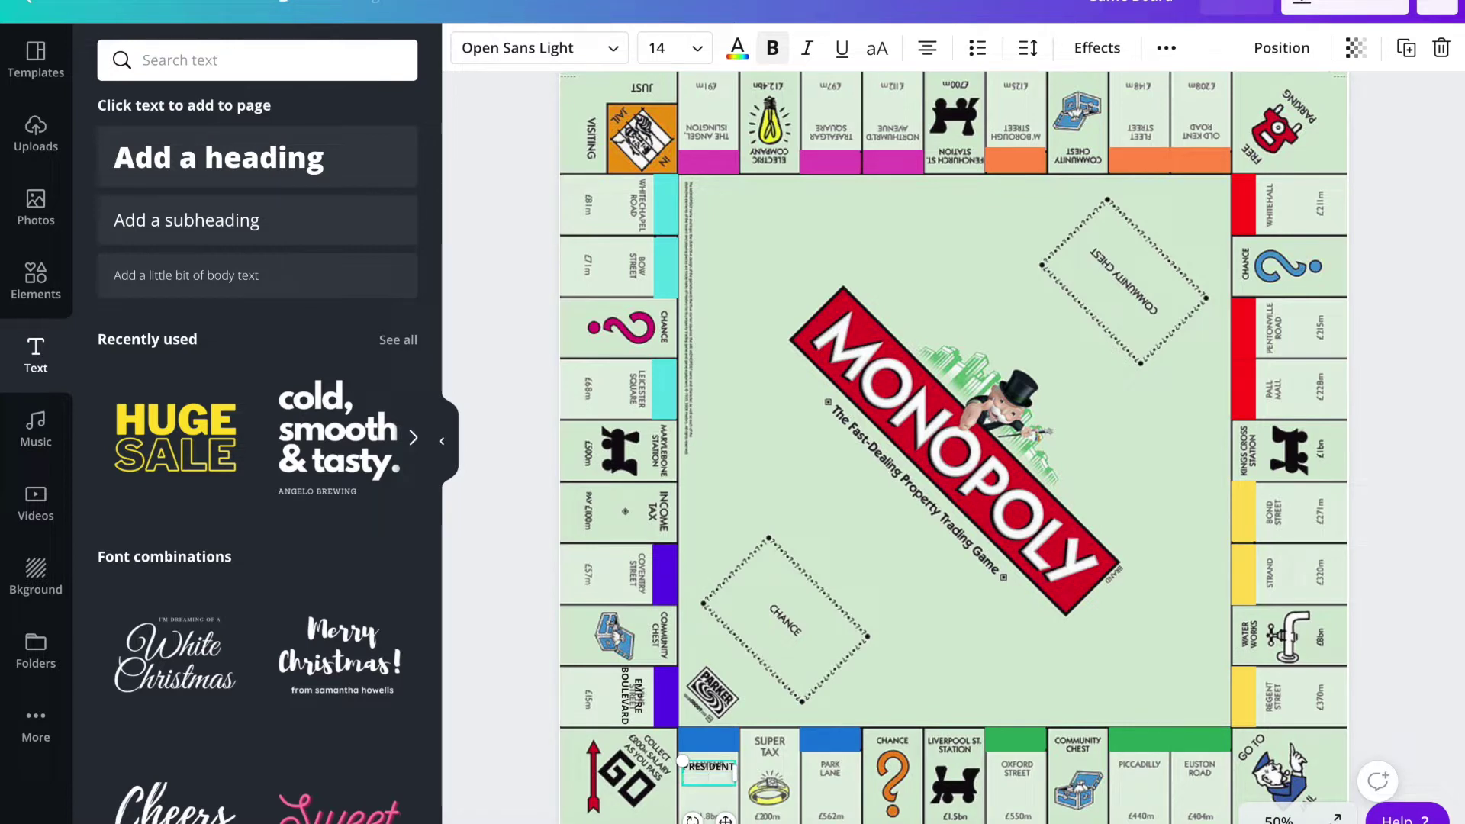
{"action": "type", "text": "STREET"}
{"action": "left_click", "coordinate": [828, 693]}
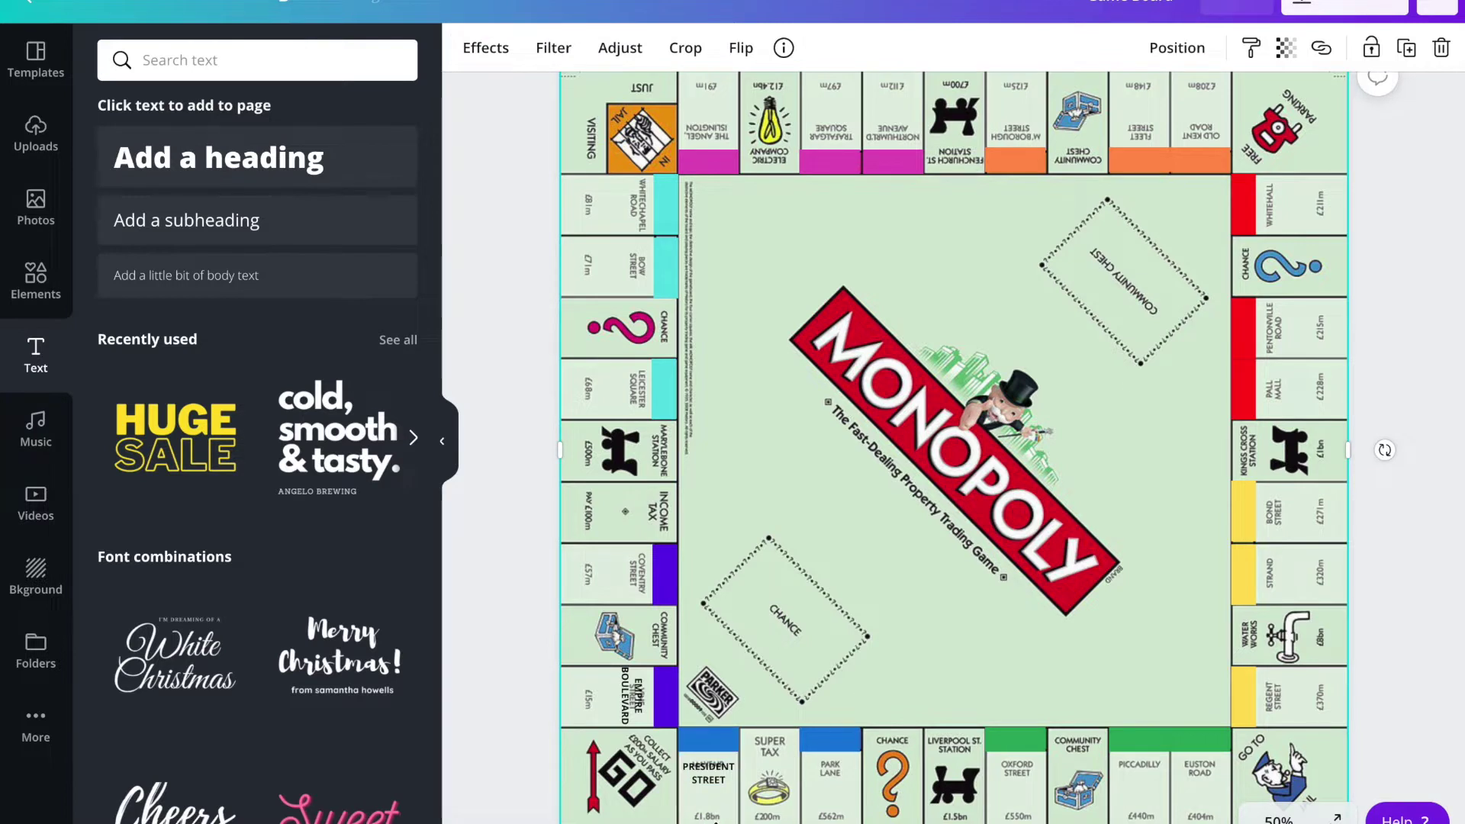
{"action": "left_click", "coordinate": [708, 776]}
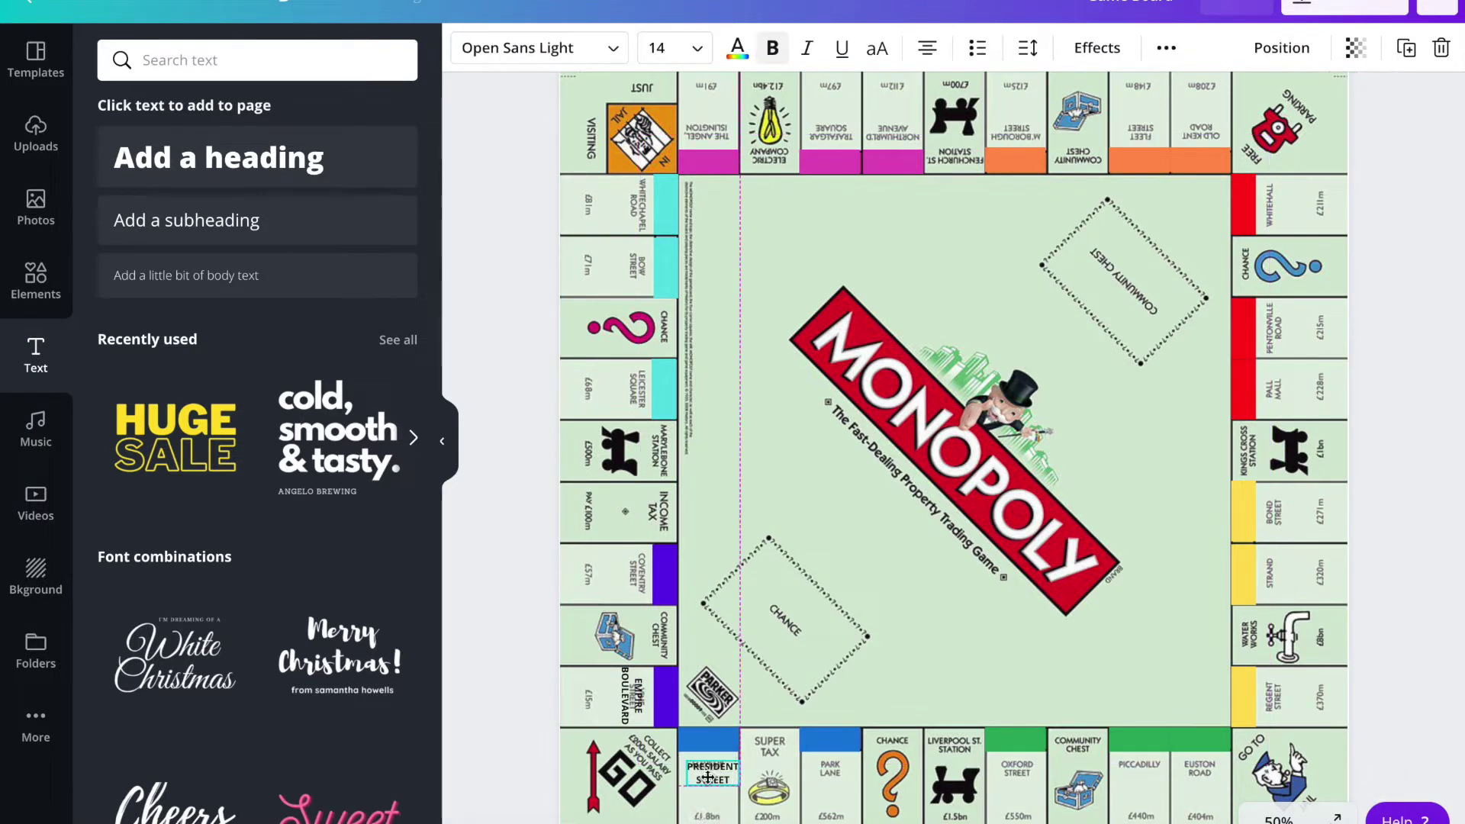
{"action": "left_click_drag", "start_coordinate": [709, 779], "coordinate": [706, 783]}
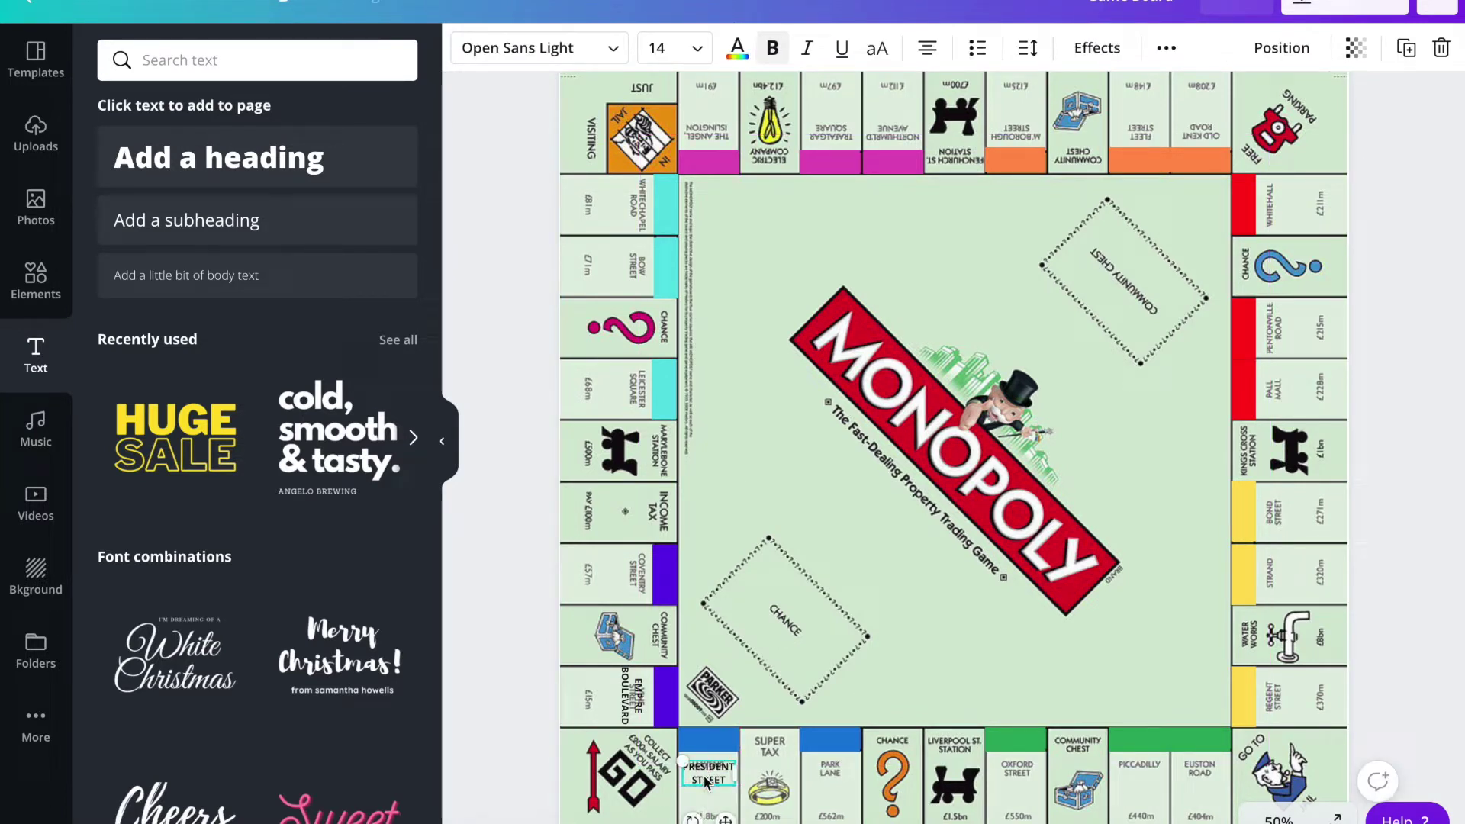
- Copy the label onto Park Lane and rename it CROWN STREET
{"action": "left_click_drag", "start_coordinate": [707, 784], "coordinate": [841, 777]}
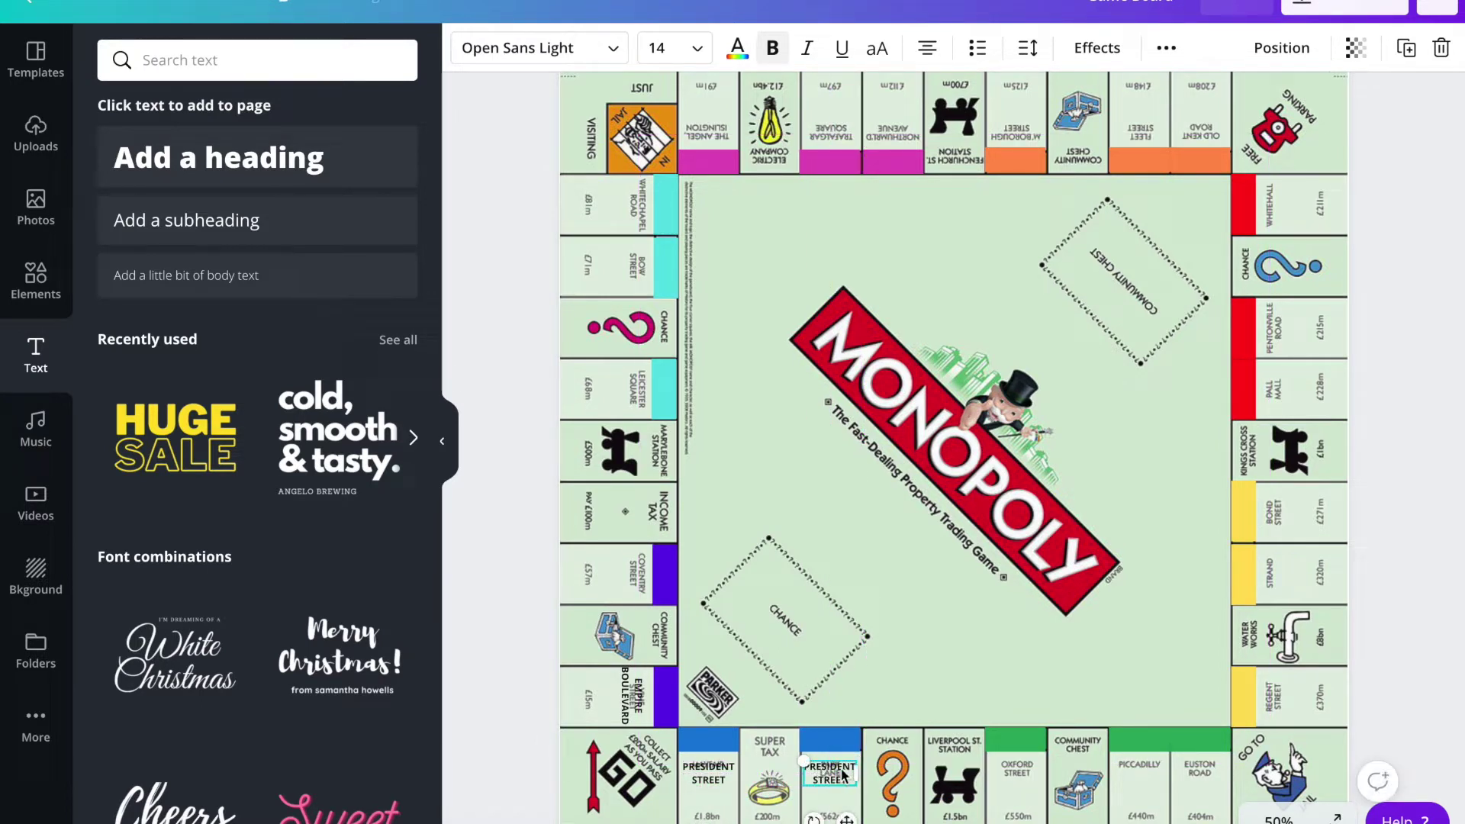
{"action": "left_click_drag", "start_coordinate": [841, 776], "coordinate": [845, 779]}
{"action": "double_click", "coordinate": [824, 770]}
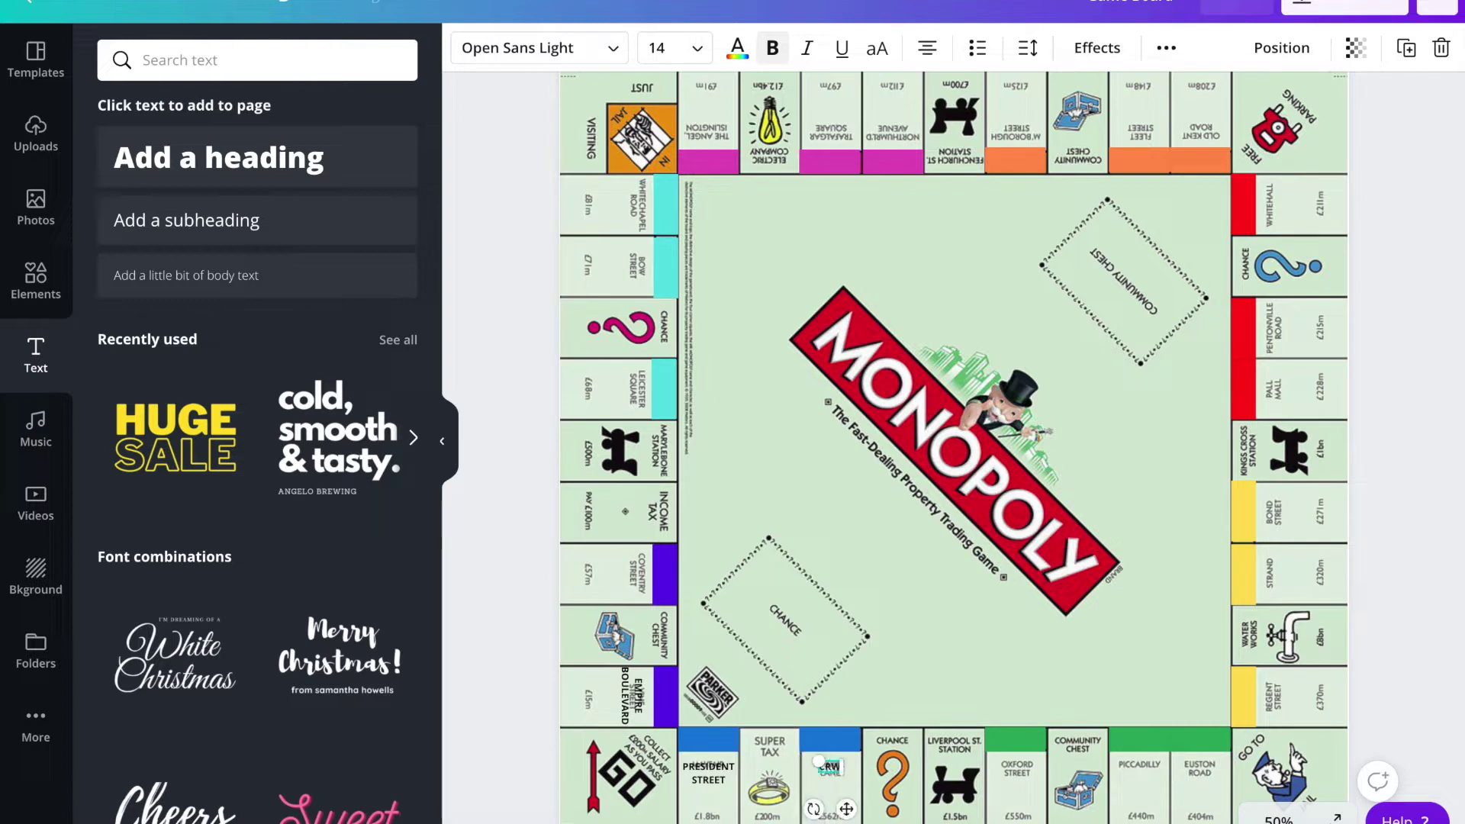
{"action": "type", "text": "CRWON"}
{"action": "key", "text": "BackSpace"}
{"action": "key", "text": "BackSpace"}
{"action": "key", "text": "BackSpace"}
{"action": "key", "text": "BackSpace"}
{"action": "key", "text": "BackSpace"}
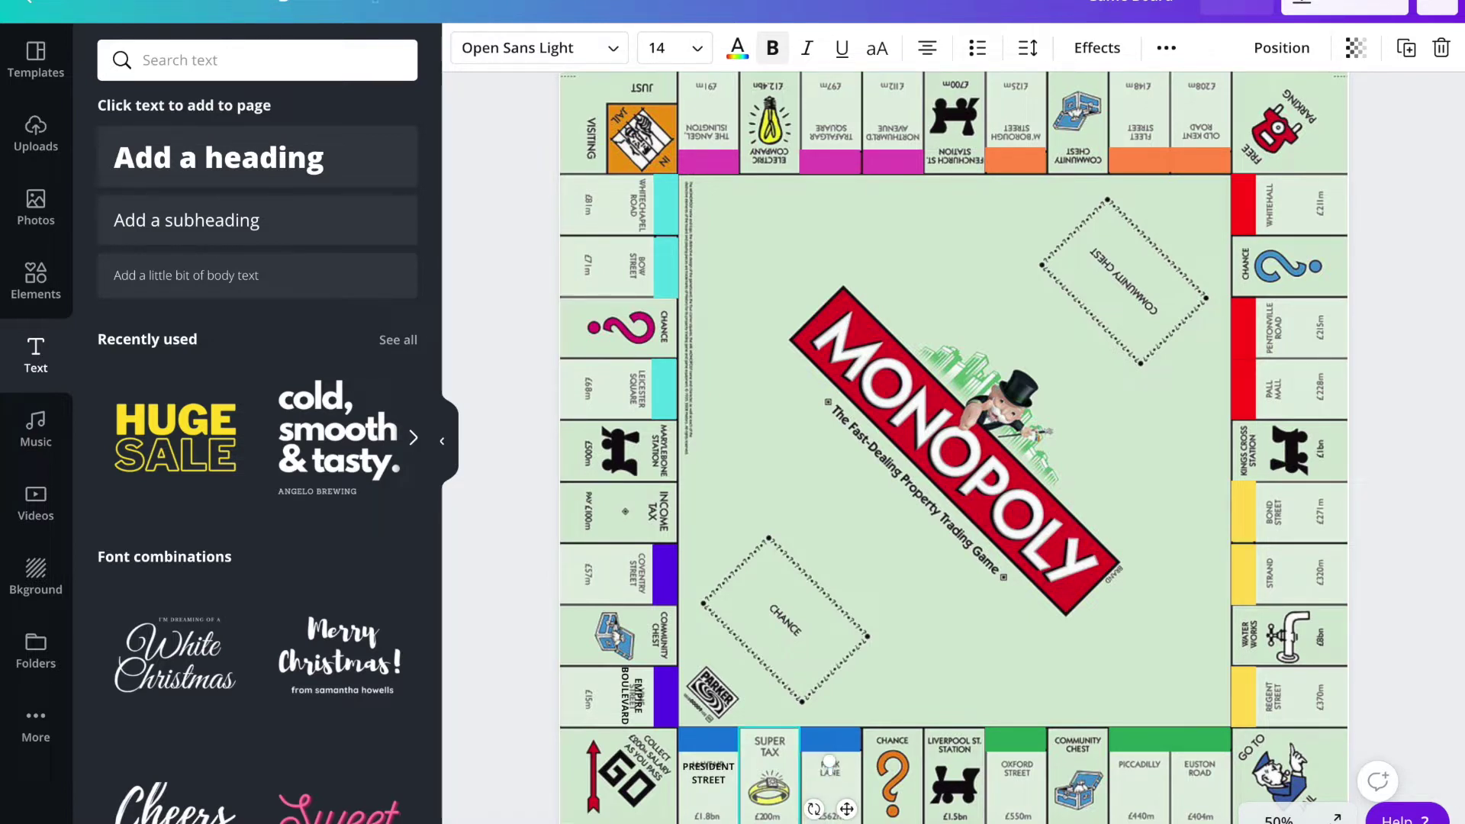
{"action": "type", "text": "CROWN STRE"}
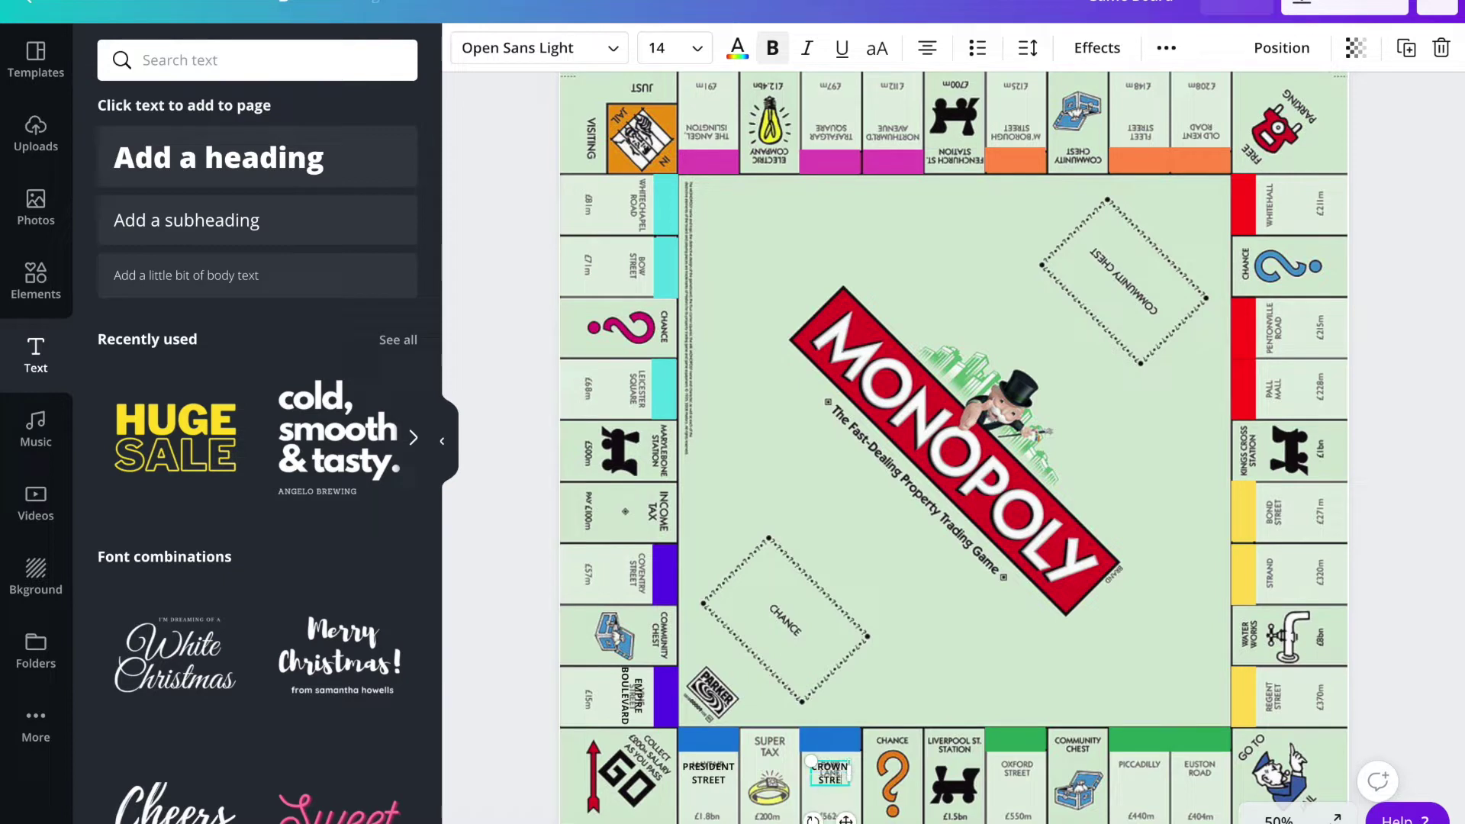
{"action": "type", "text": "ET"}
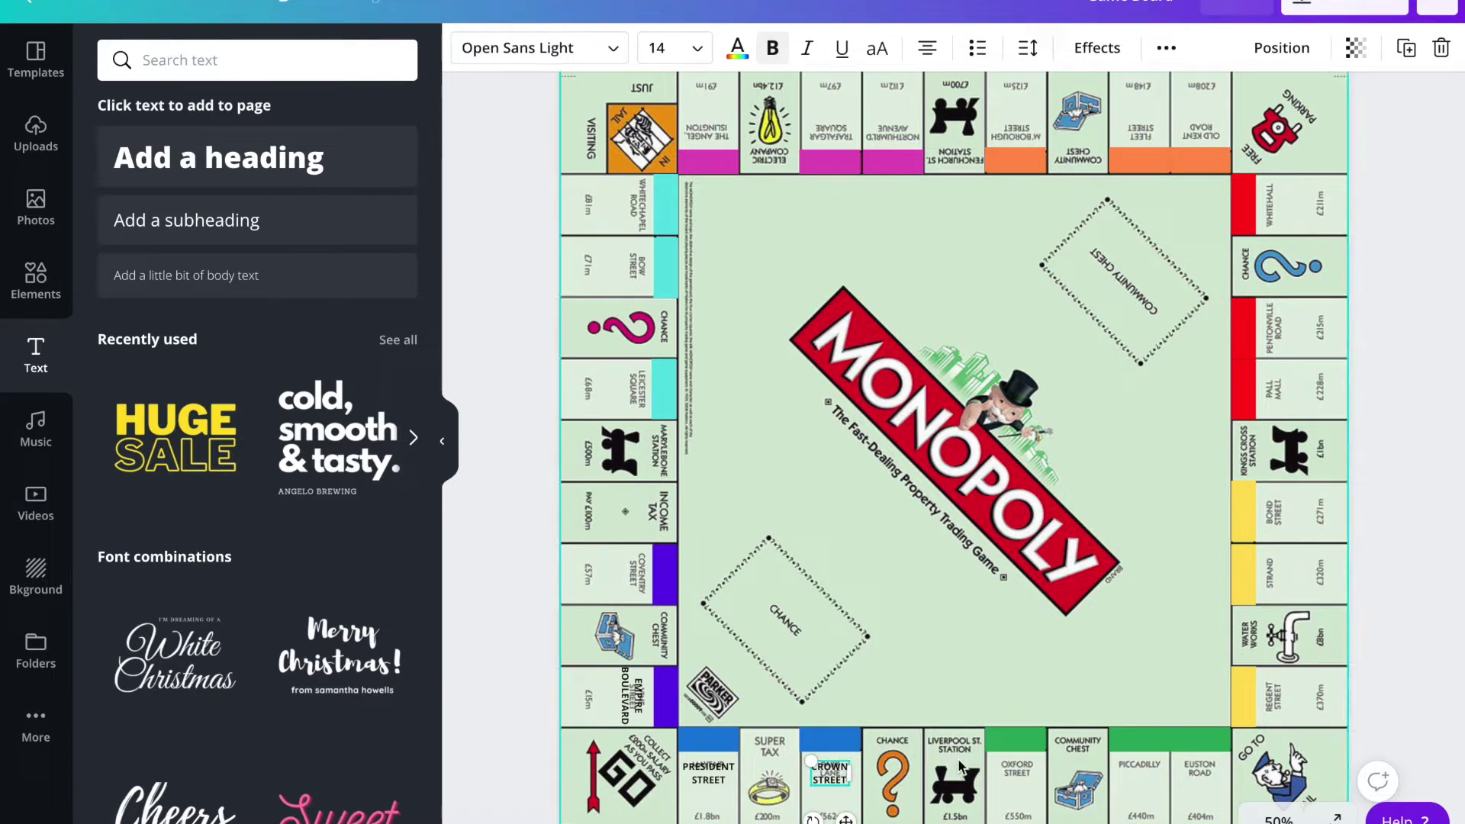
{"action": "left_click", "coordinate": [909, 695]}
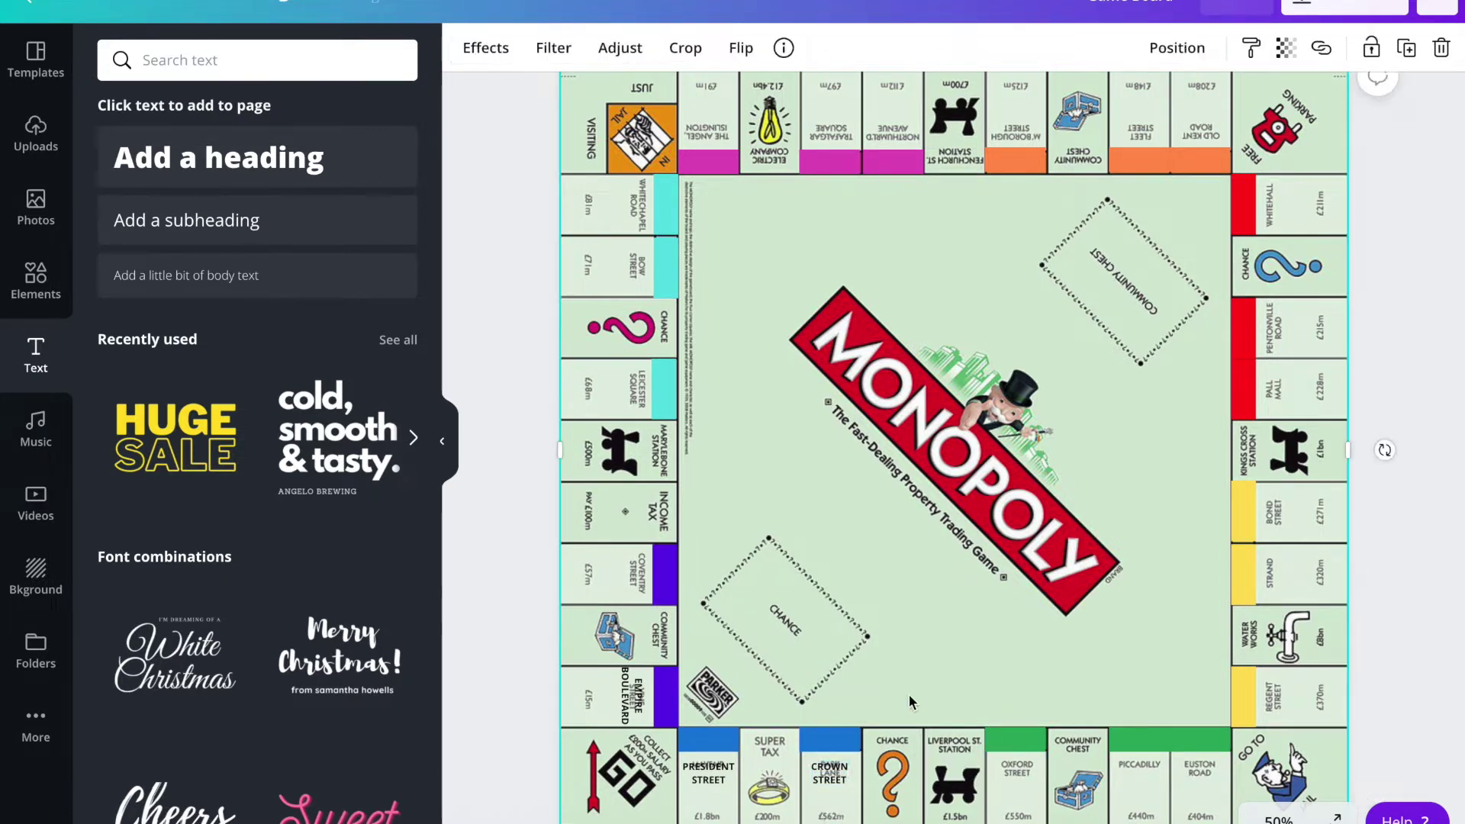
- Paste a label copy onto Oxford Street and rename it BEDFORD AVENUE
{"action": "key", "text": "ctrl+v"}
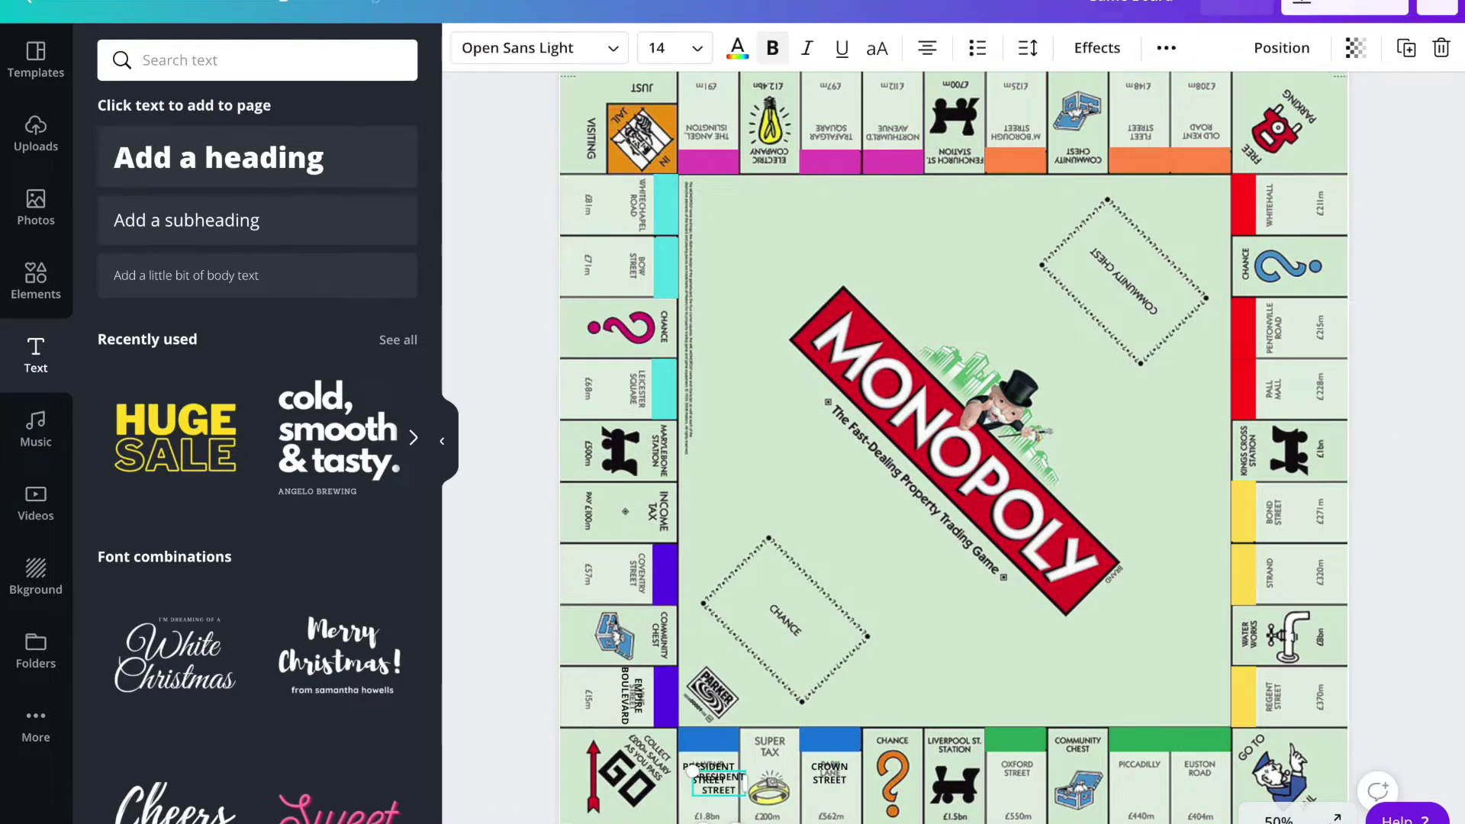
{"action": "left_click_drag", "start_coordinate": [737, 801], "coordinate": [1032, 819]}
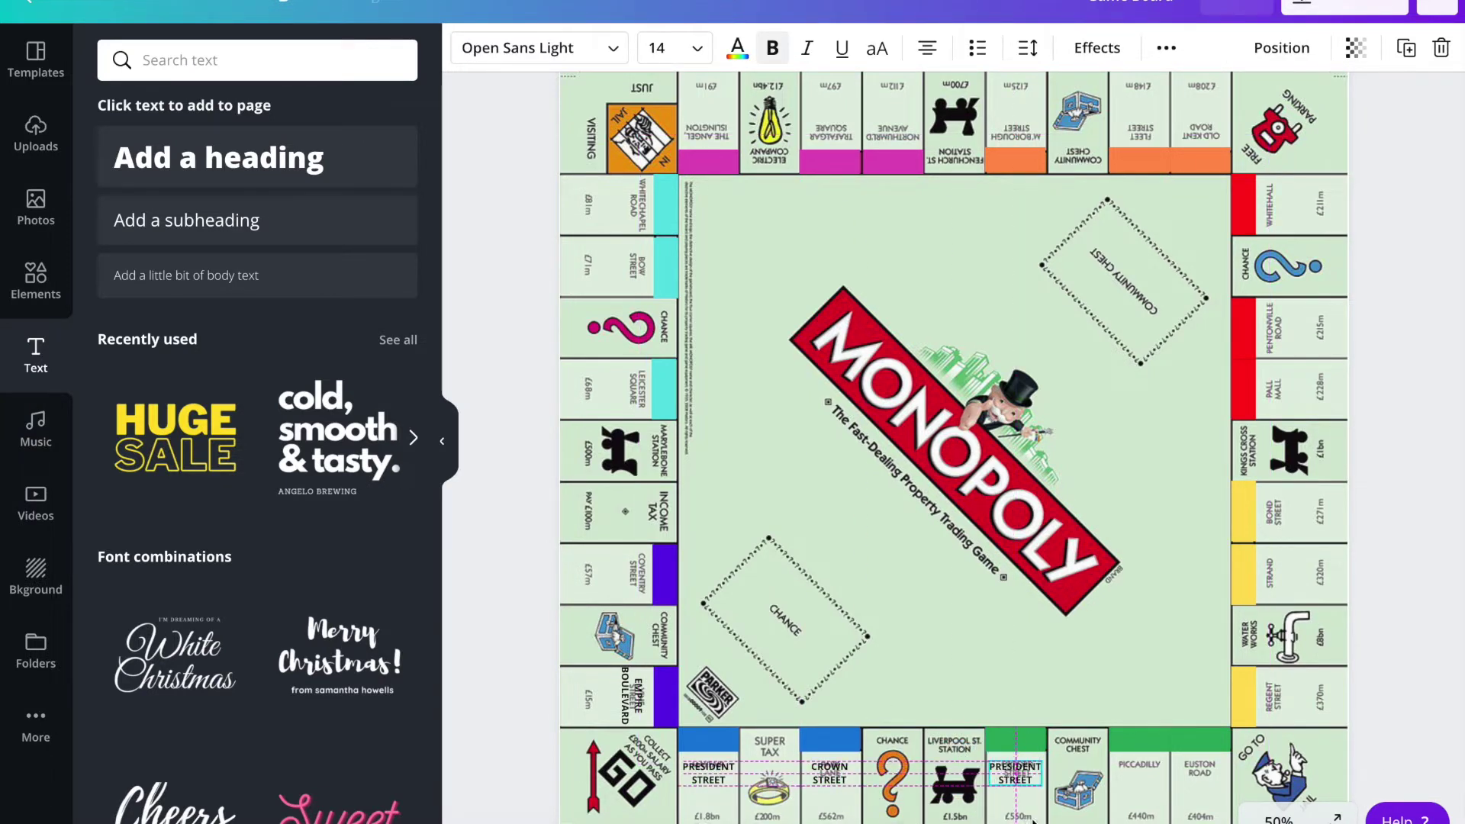
{"action": "left_click_drag", "start_coordinate": [1033, 819], "coordinate": [1024, 807]}
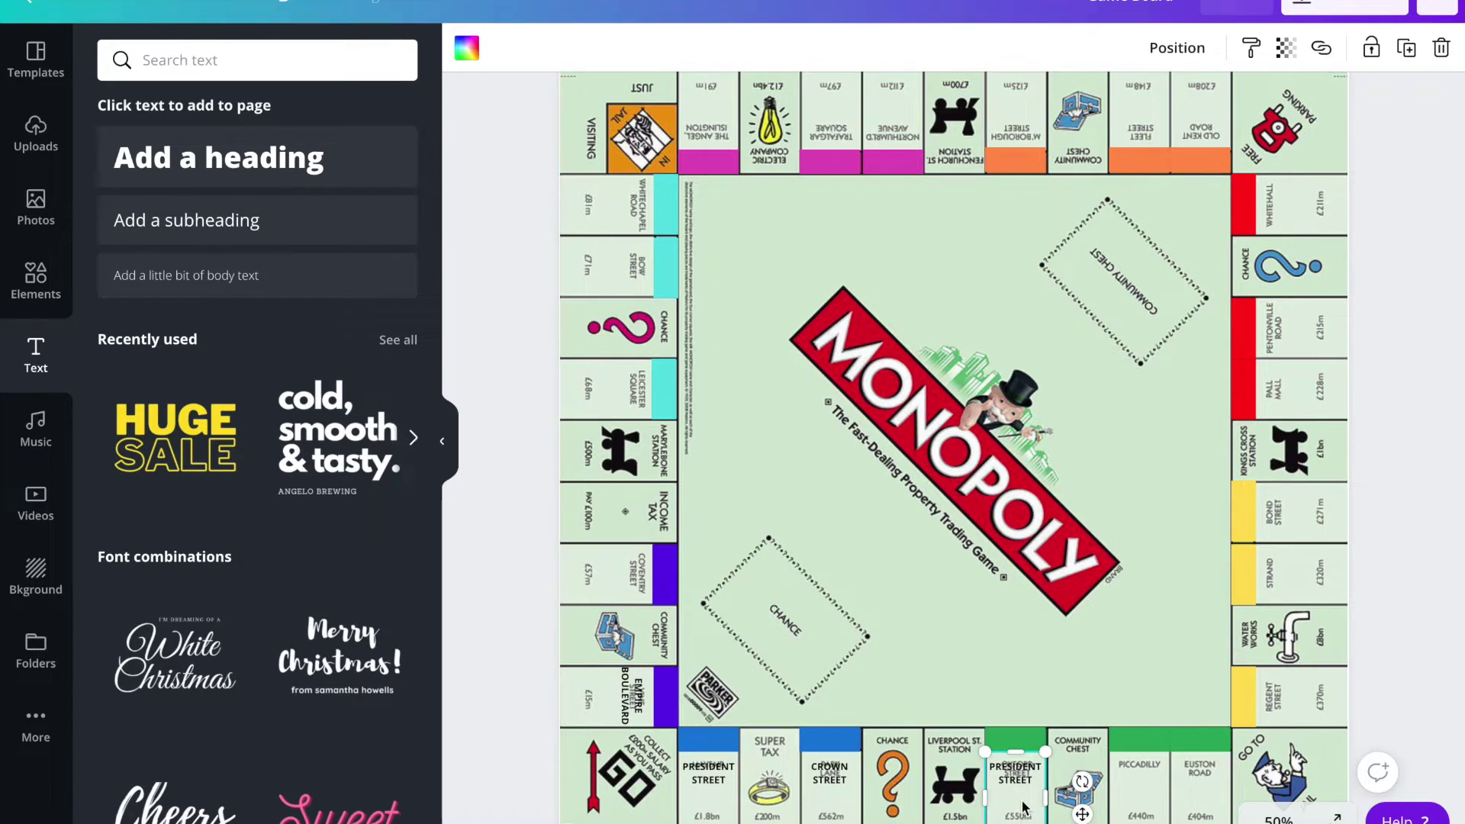
{"action": "left_click", "coordinate": [1023, 806]}
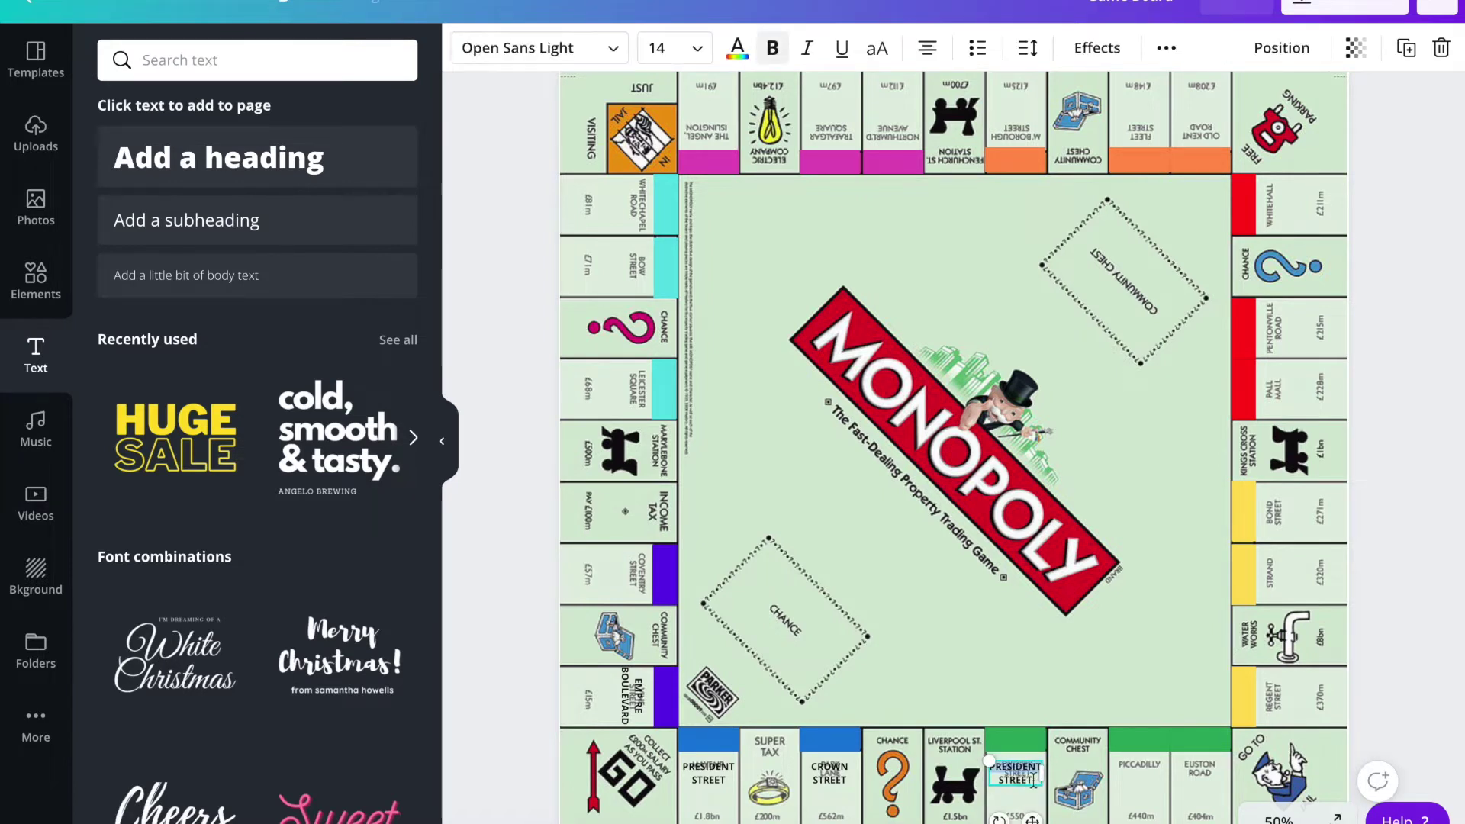
{"action": "left_click", "coordinate": [1033, 782]}
{"action": "left_click_drag", "start_coordinate": [1029, 782], "coordinate": [996, 769]}
{"action": "type", "text": "B"}
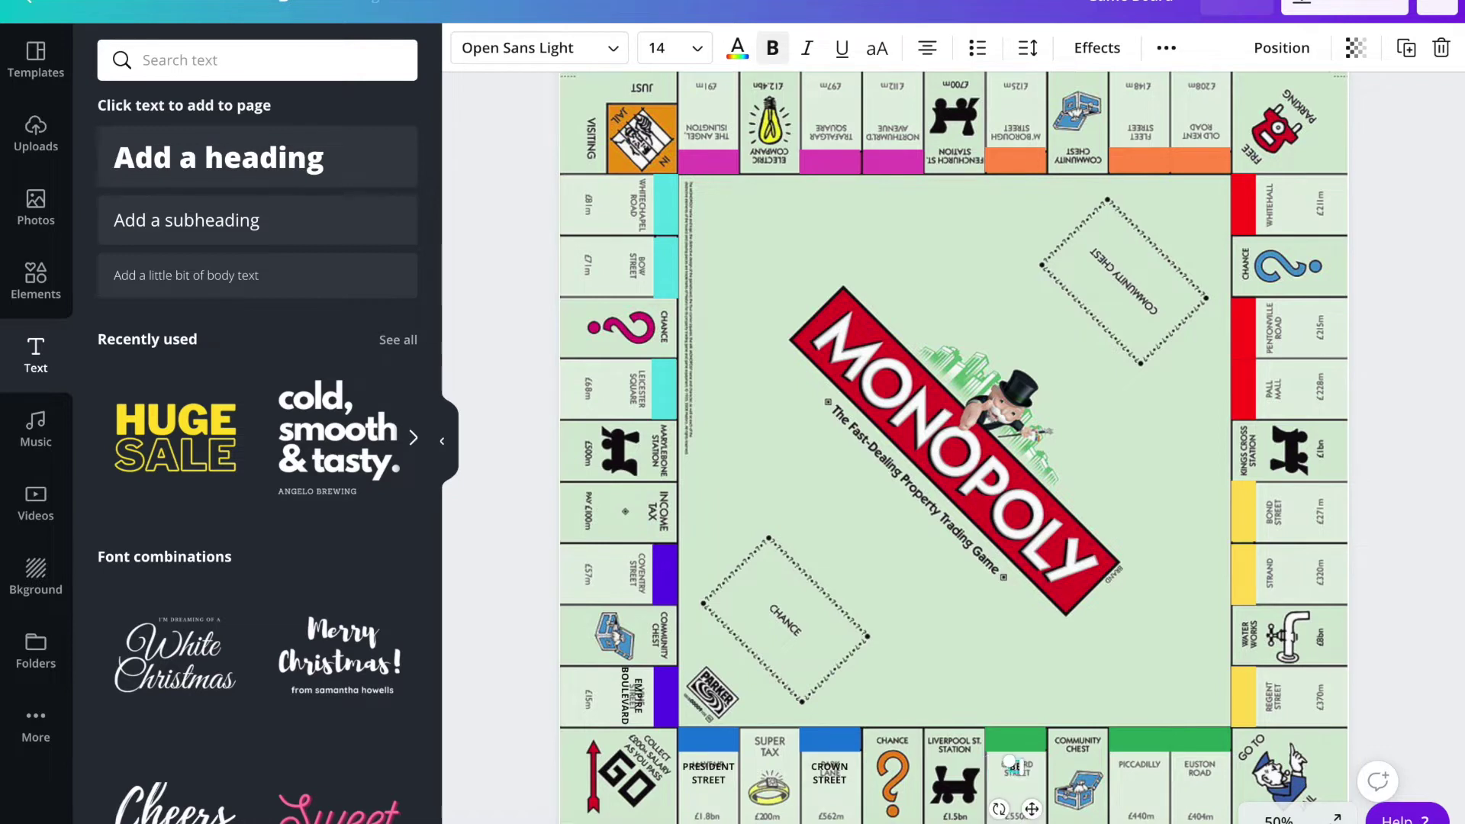
{"action": "type", "text": "EDFORD"}
{"action": "key", "text": "Return"}
{"action": "type", "text": "AVE"}
{"action": "type", "text": "NUE"}
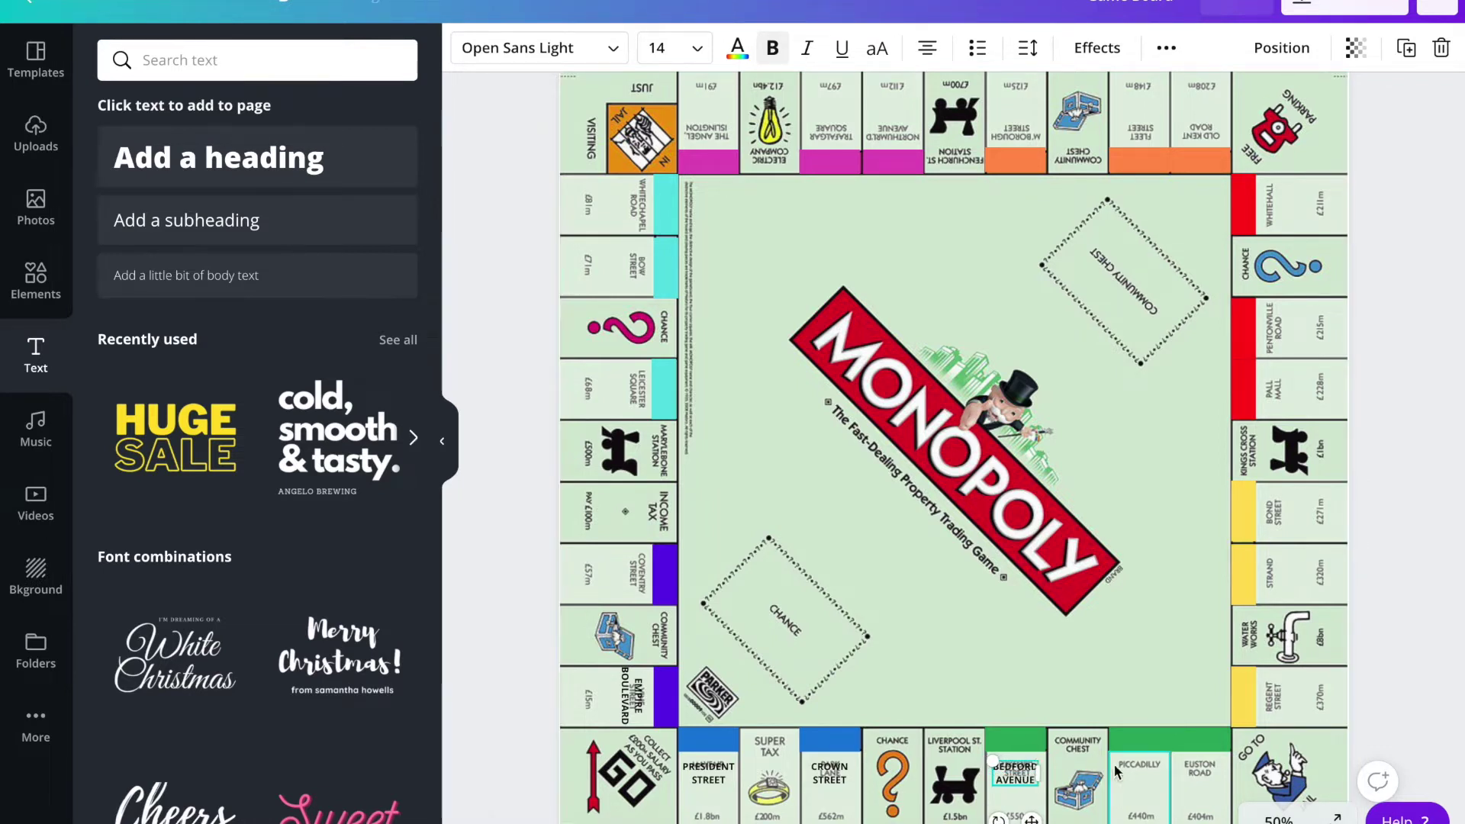
{"action": "left_click", "coordinate": [1113, 763]}
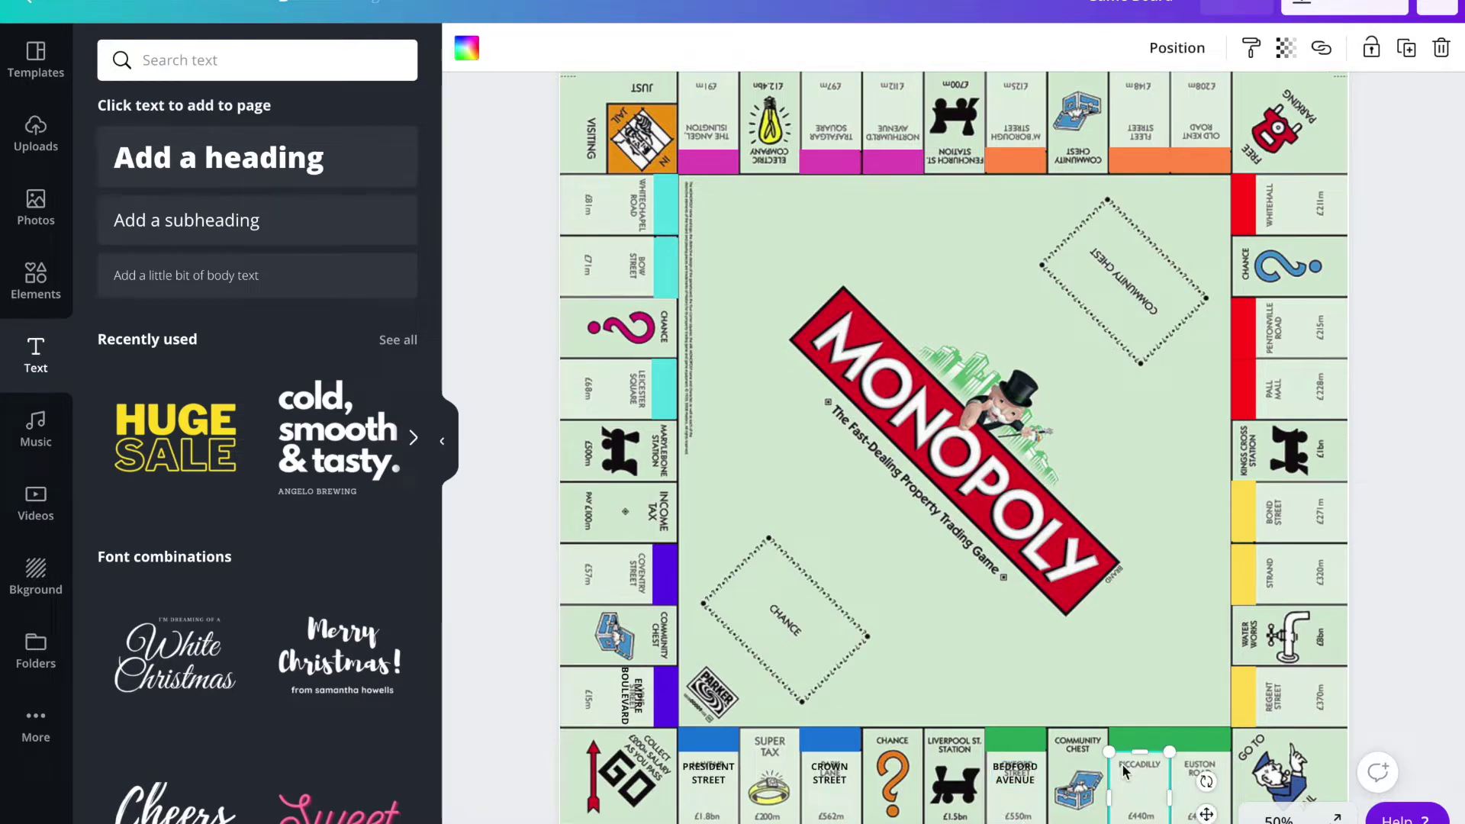
- Paste a label copy onto Piccadilly and rename it Rogers Avenue
{"action": "key", "text": "ctrl+v"}
{"action": "left_click_drag", "start_coordinate": [729, 817], "coordinate": [1161, 817]}
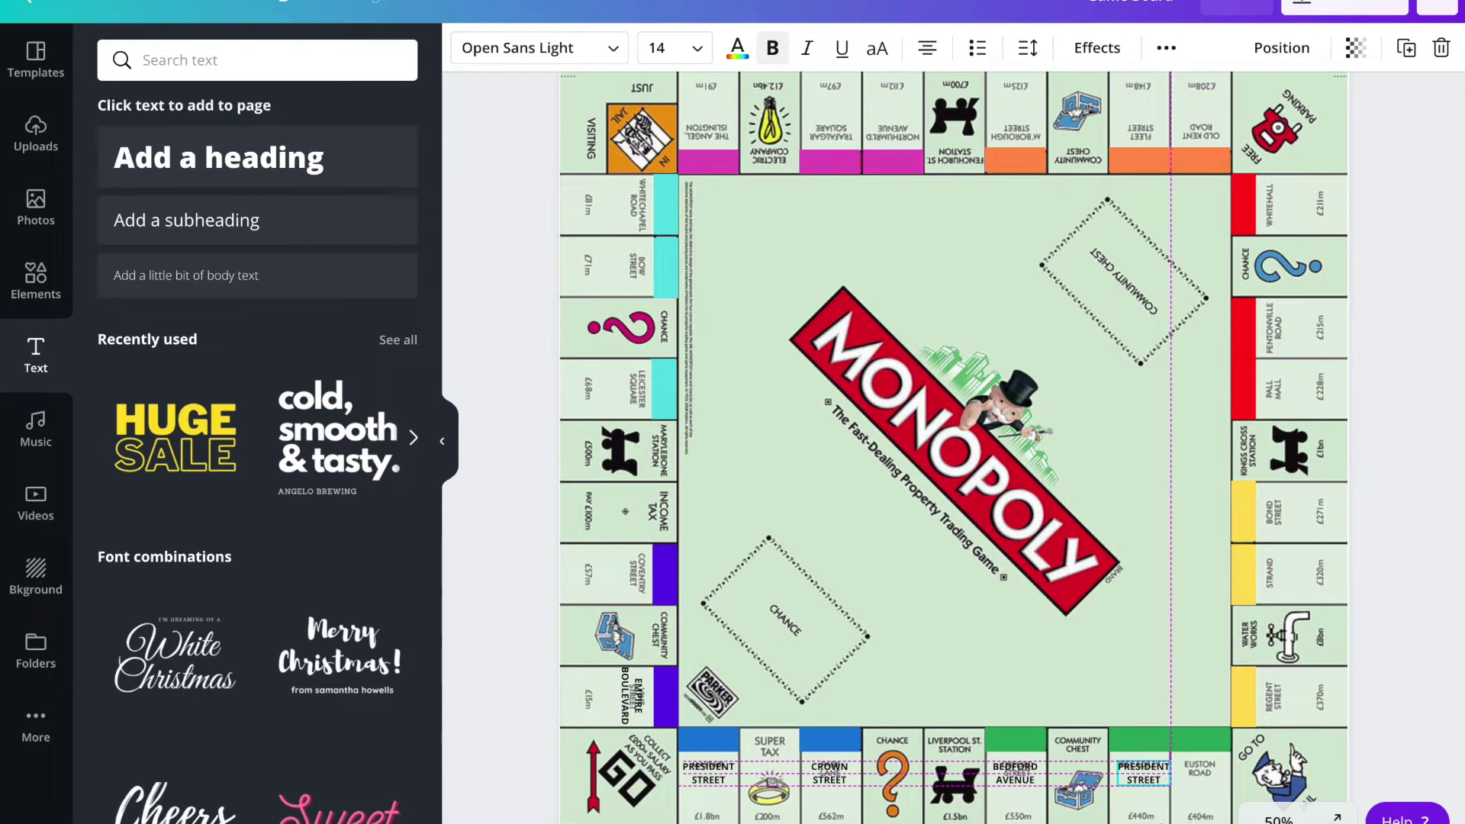
{"action": "left_click_drag", "start_coordinate": [1161, 817], "coordinate": [1162, 820]}
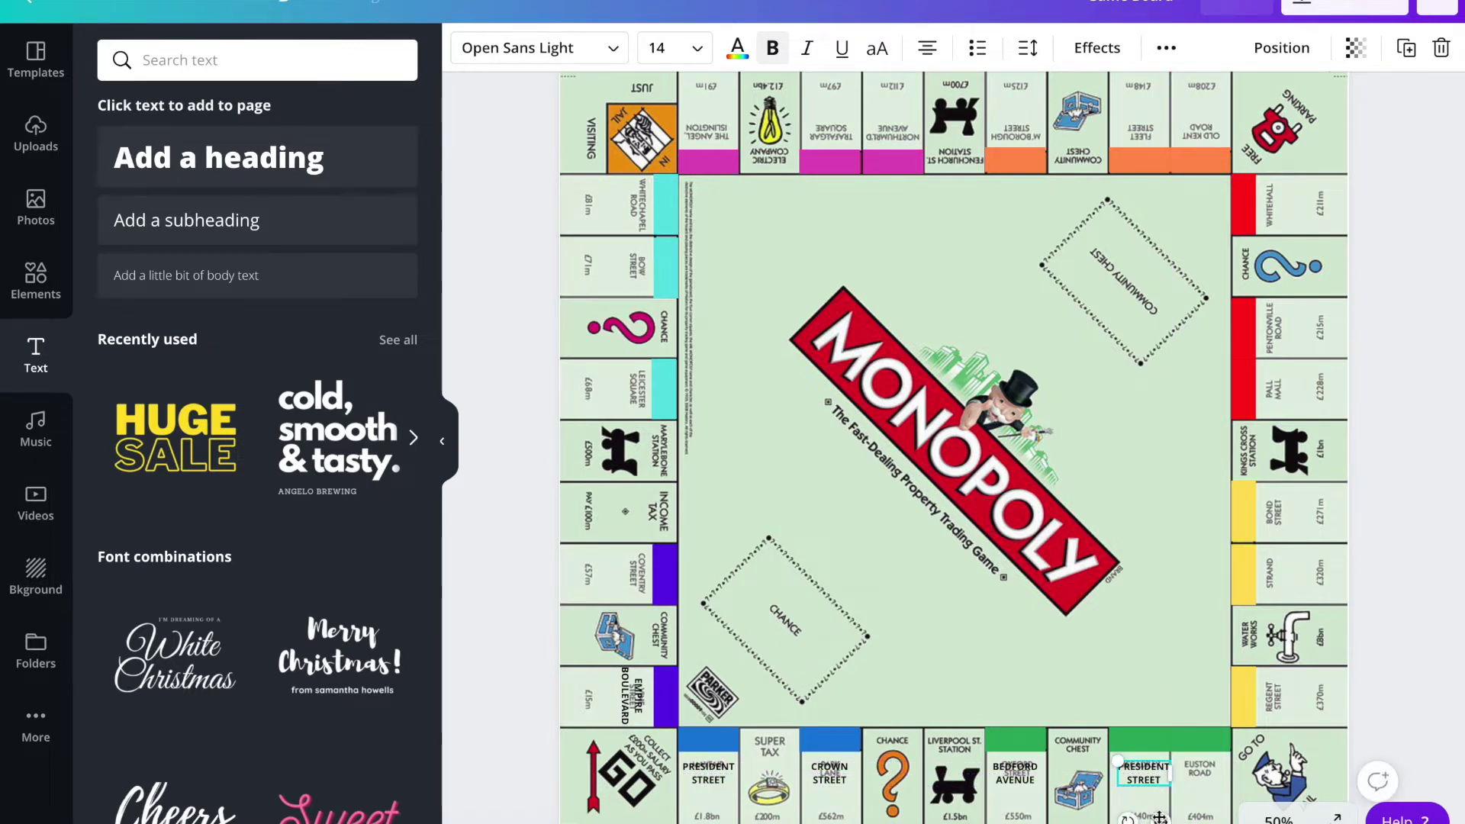
{"action": "left_click_drag", "start_coordinate": [1159, 816], "coordinate": [1156, 815]}
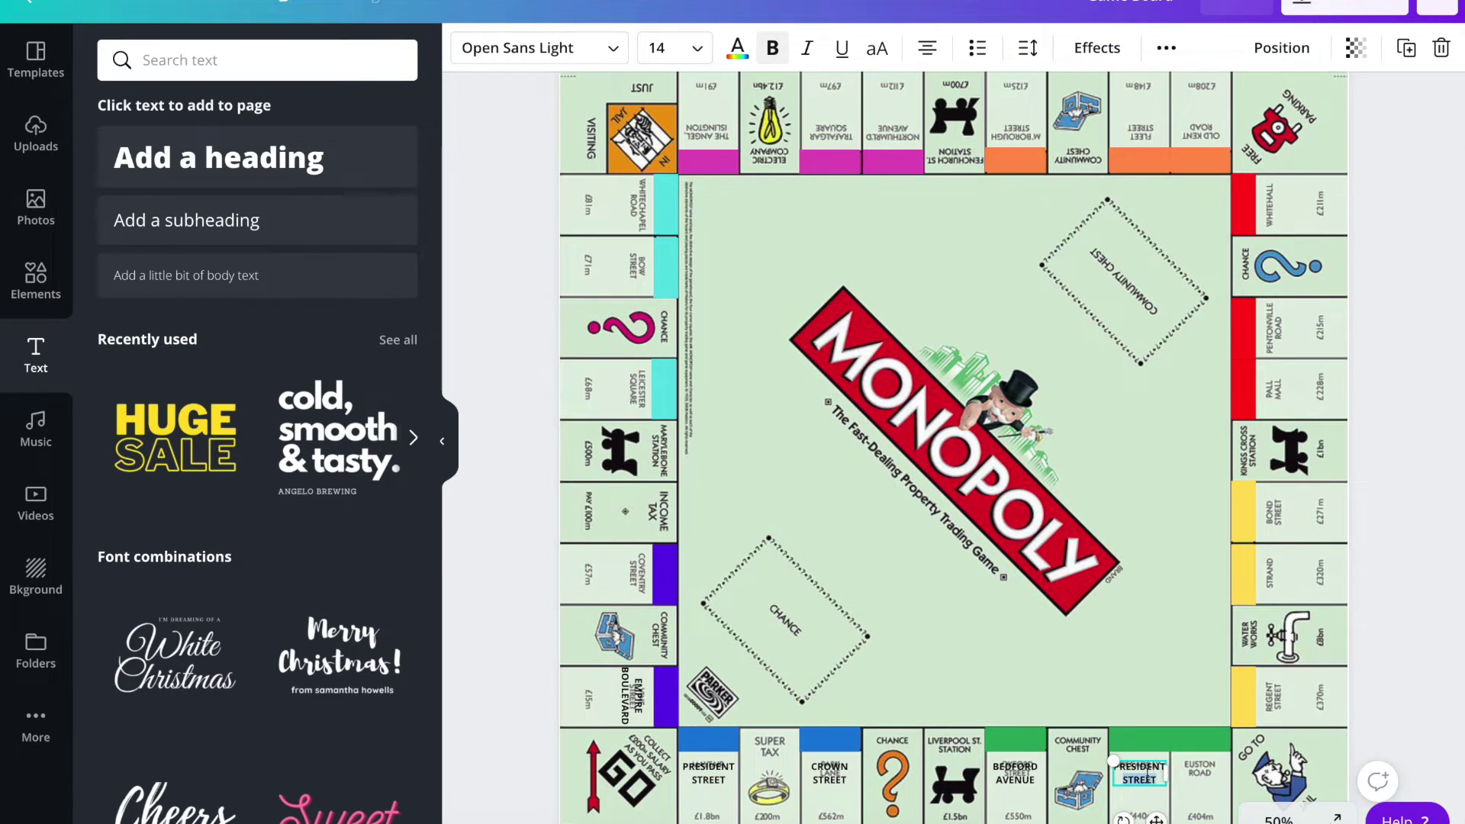
{"action": "triple_click", "coordinate": [1149, 782]}
{"action": "type", "text": "PICCADILLY"}
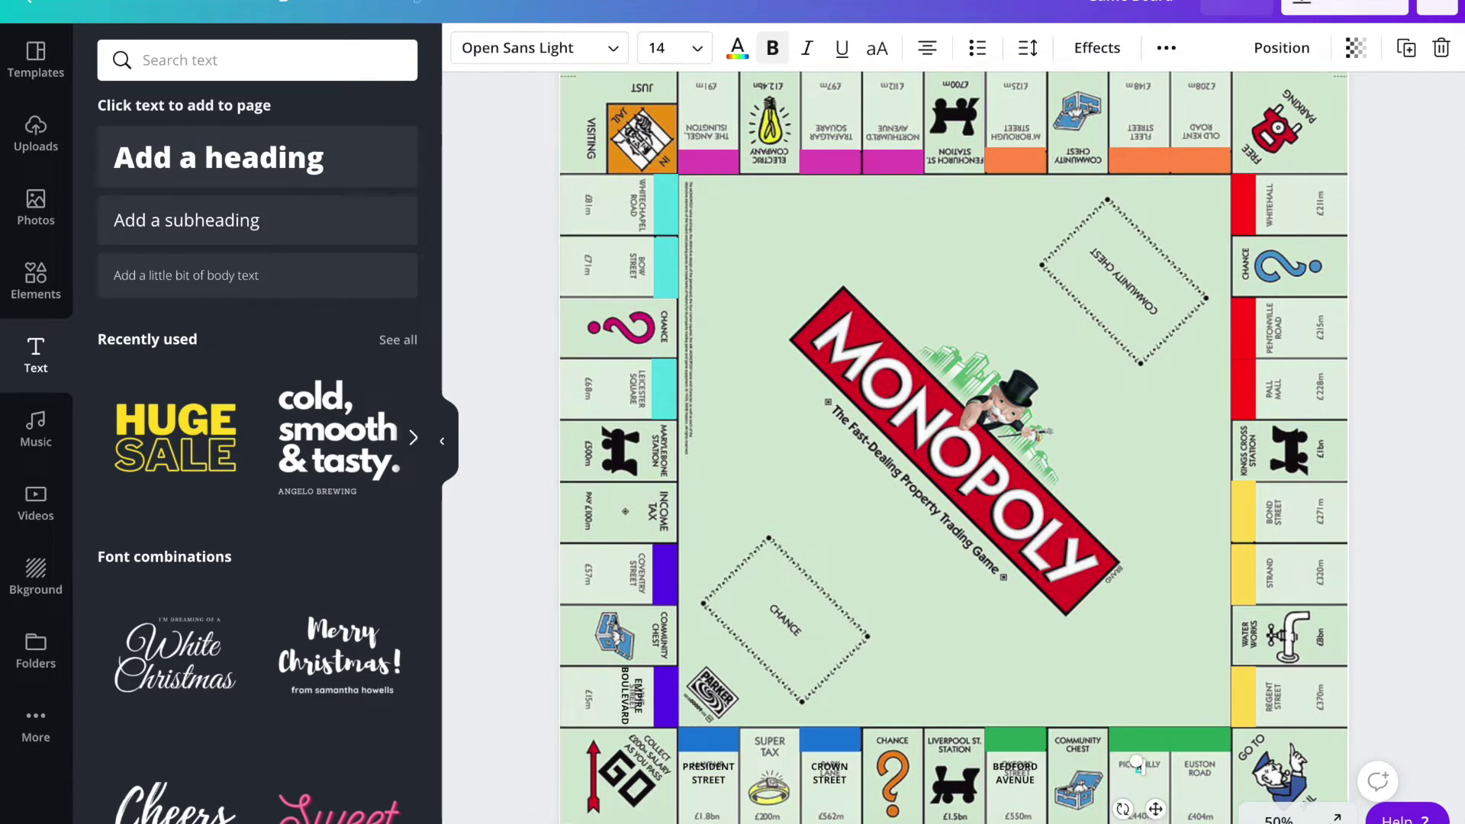
{"action": "type", "text": "ROGERS"}
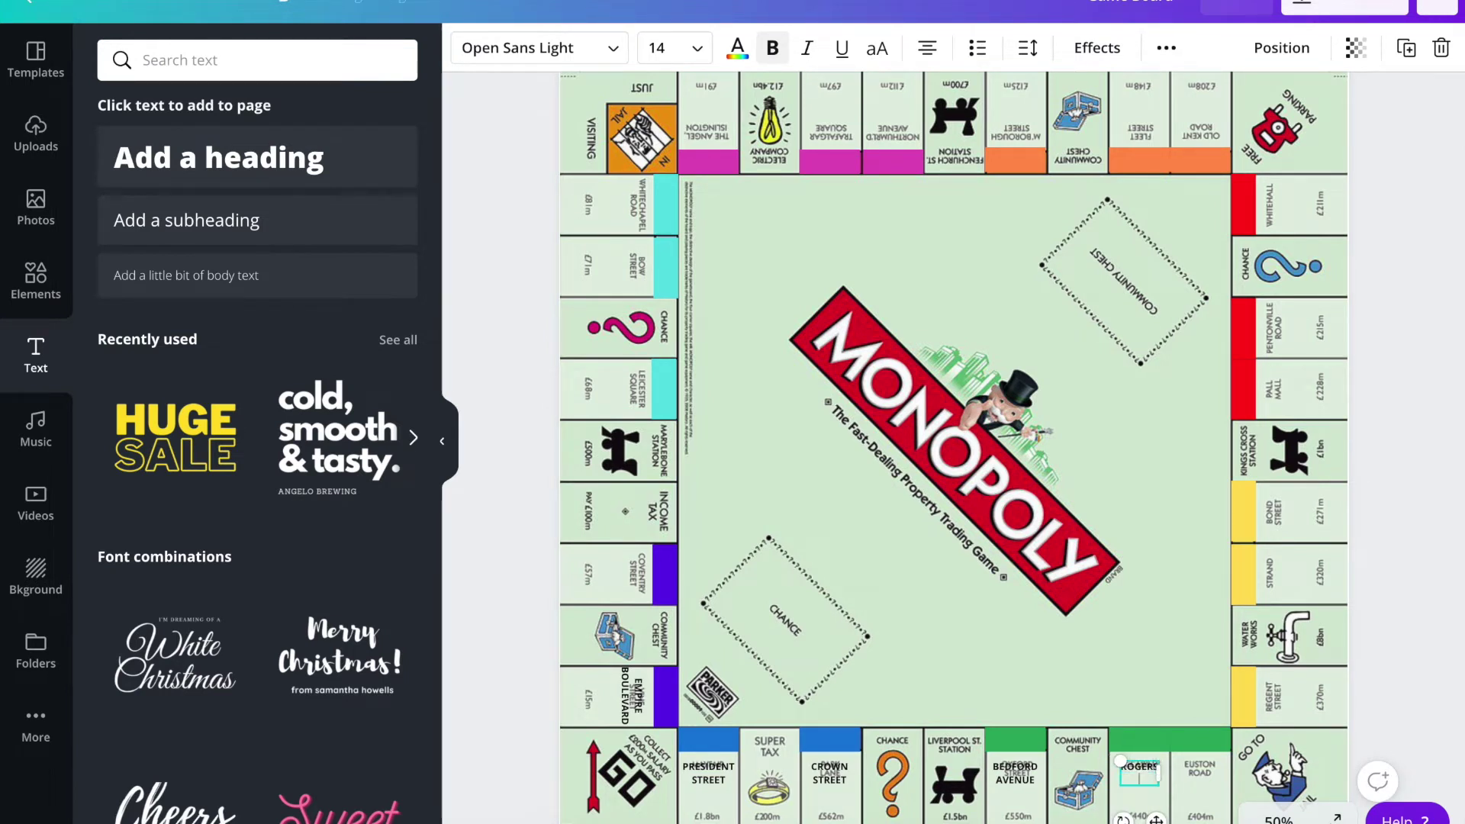
{"action": "type", "text": " AVENUE"}
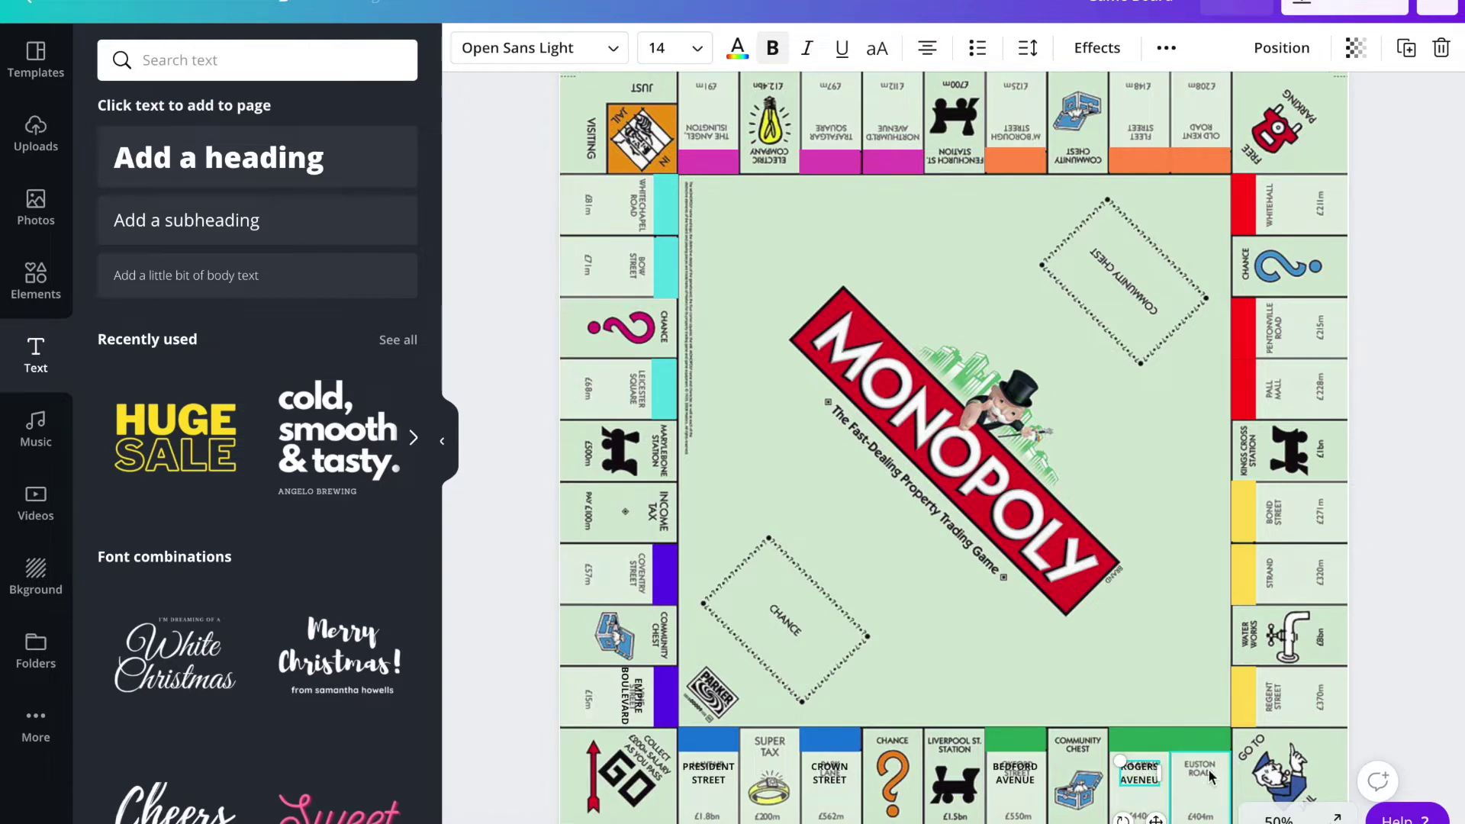
{"action": "left_click", "coordinate": [1205, 776]}
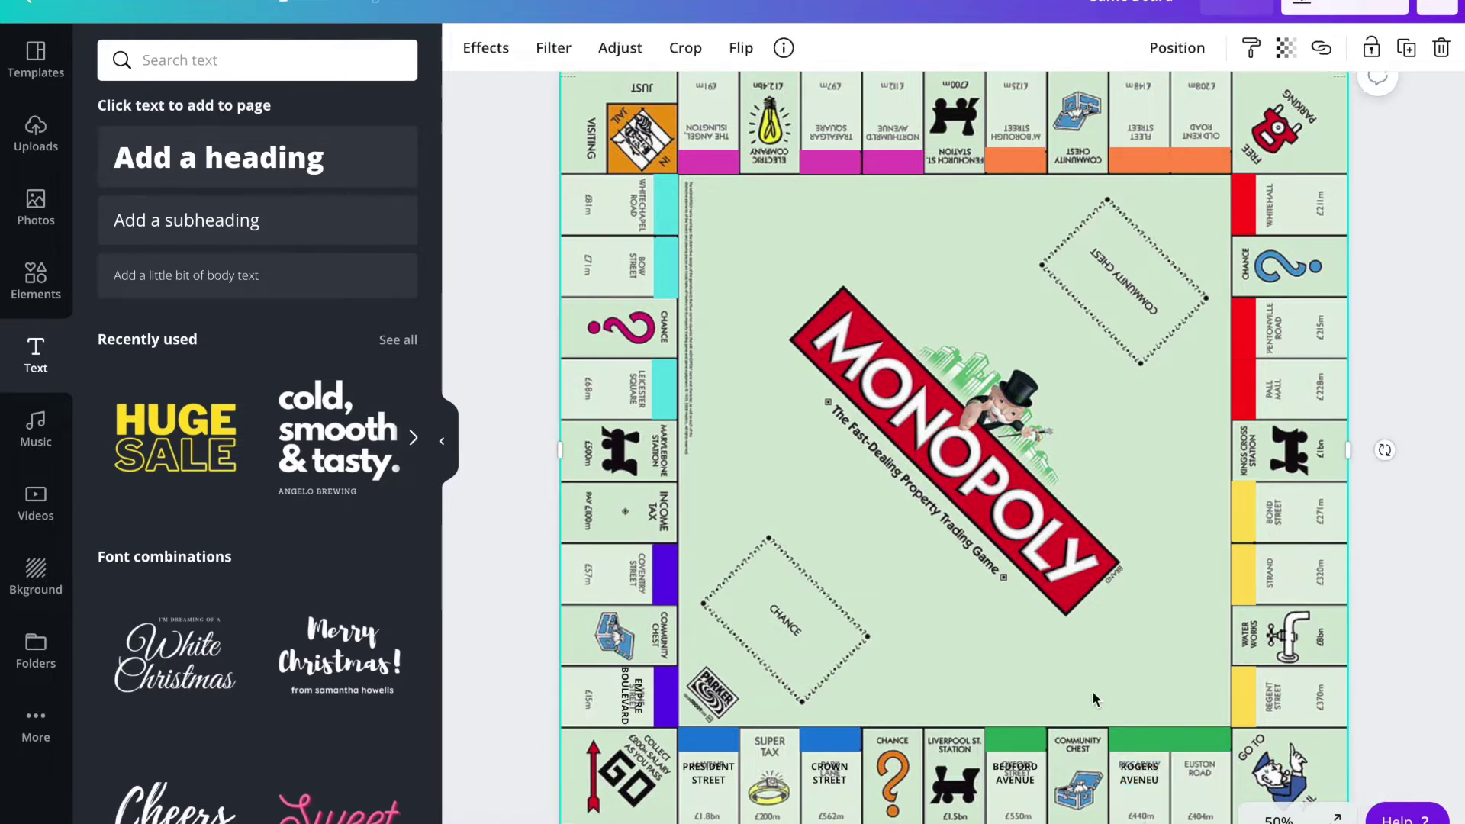
- Nudge the Bedford Avenue label and paste a street label copy over Euston Road
{"action": "left_click", "coordinate": [1138, 780]}
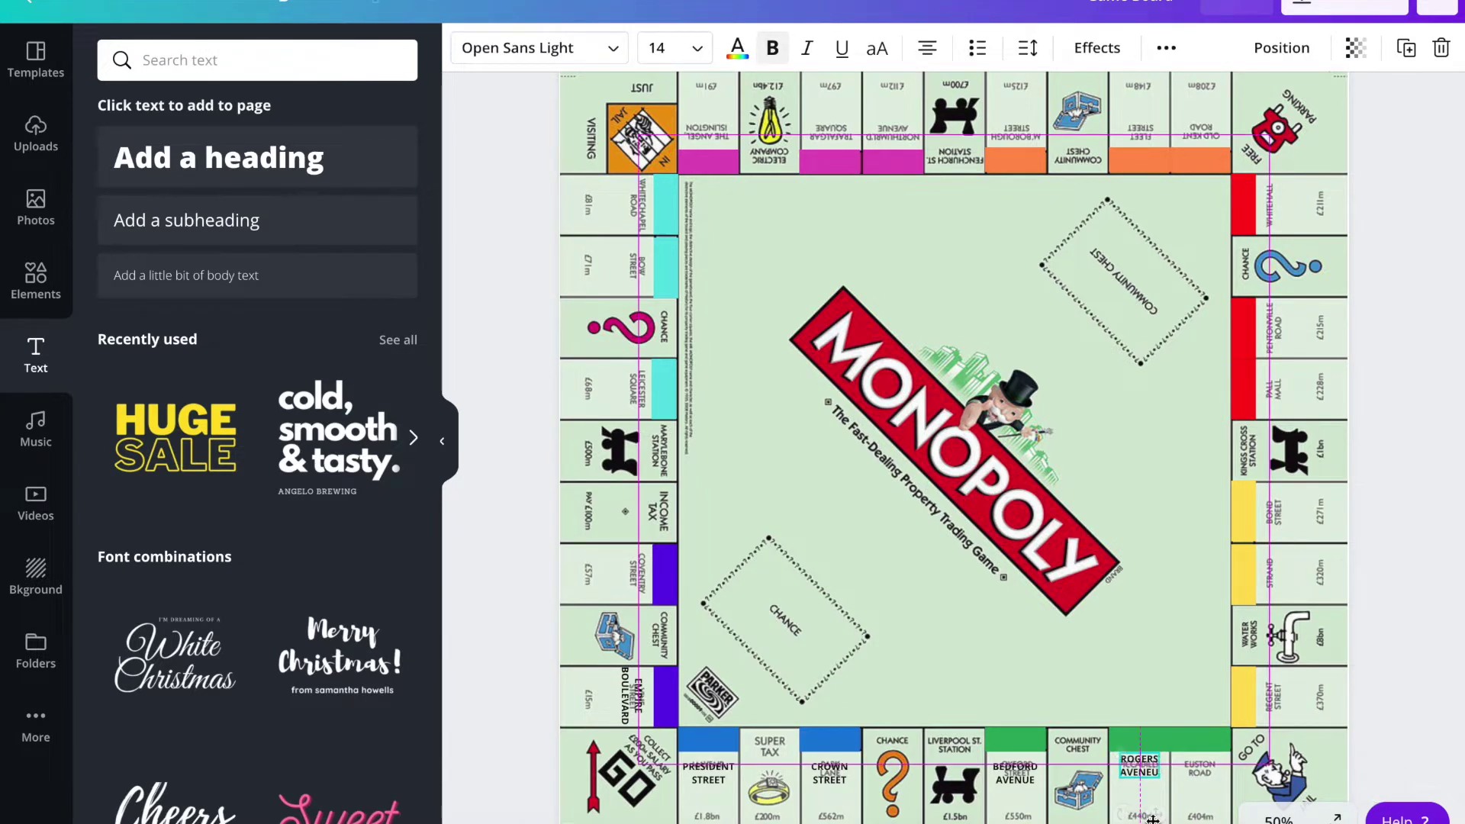
{"action": "left_click", "coordinate": [1022, 805]}
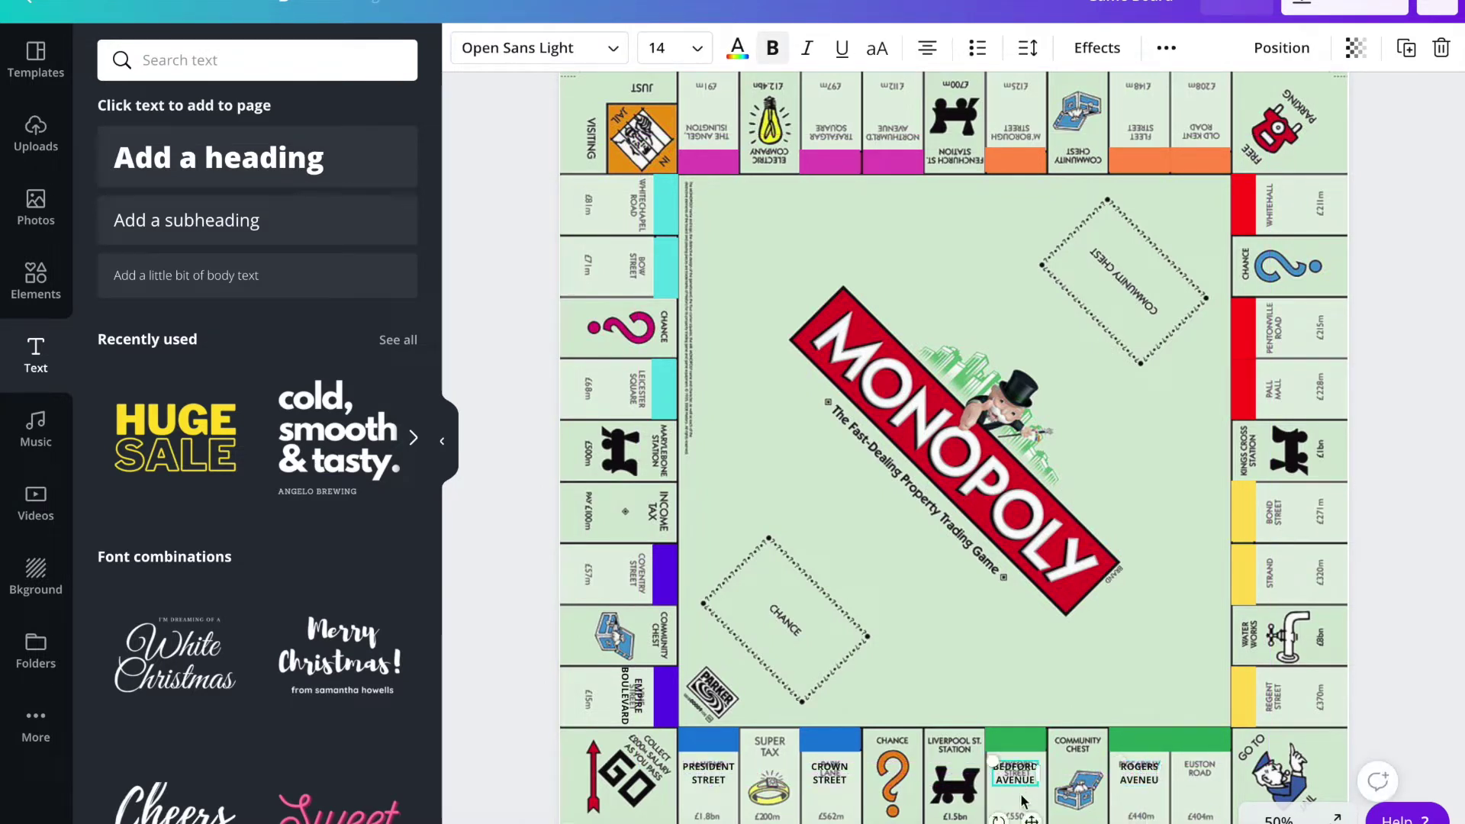
{"action": "left_click_drag", "start_coordinate": [1030, 820], "coordinate": [1030, 820]}
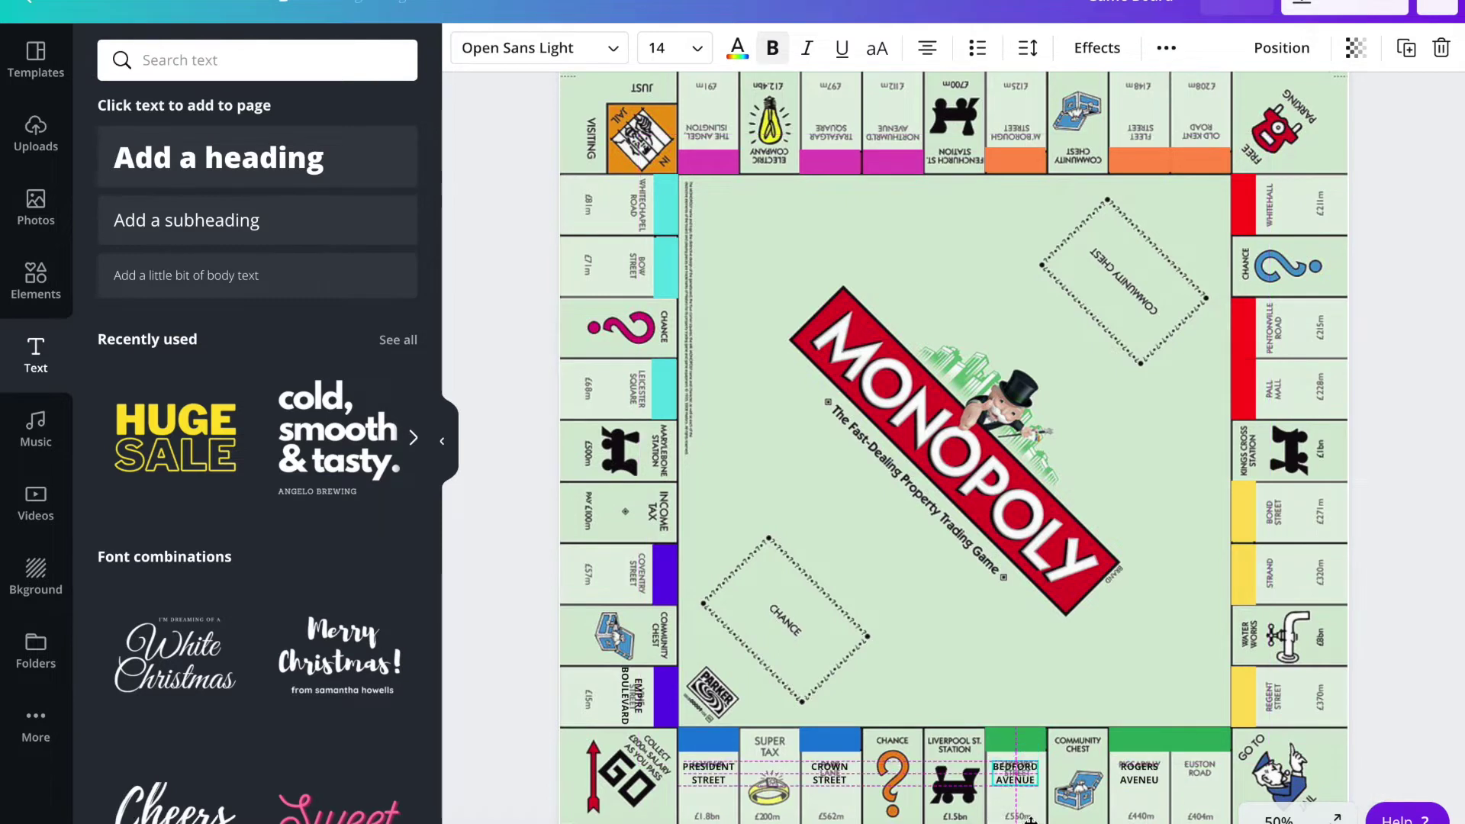
{"action": "left_click", "coordinate": [1202, 817]}
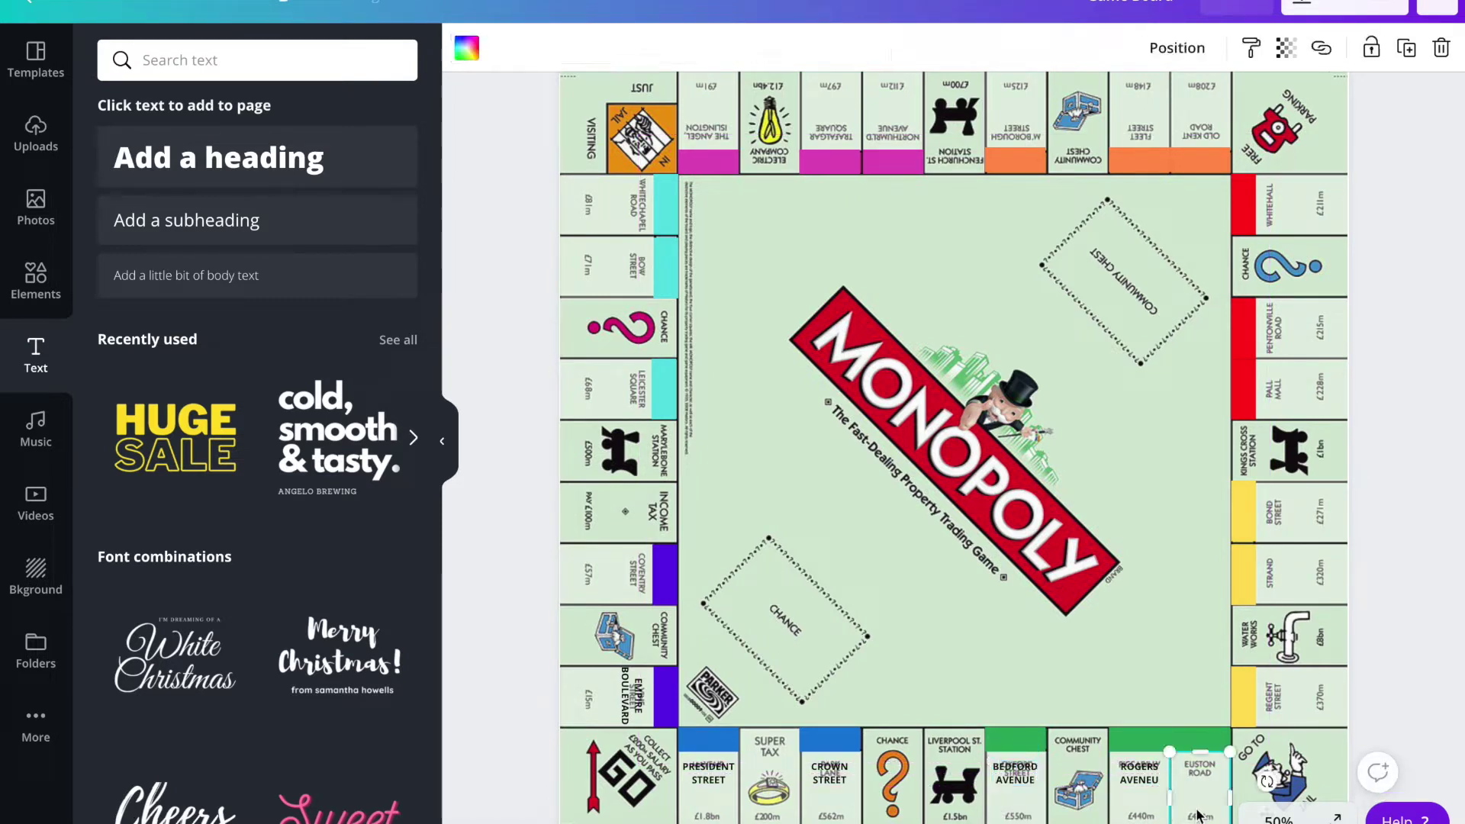
{"action": "key", "text": "ctrl+v"}
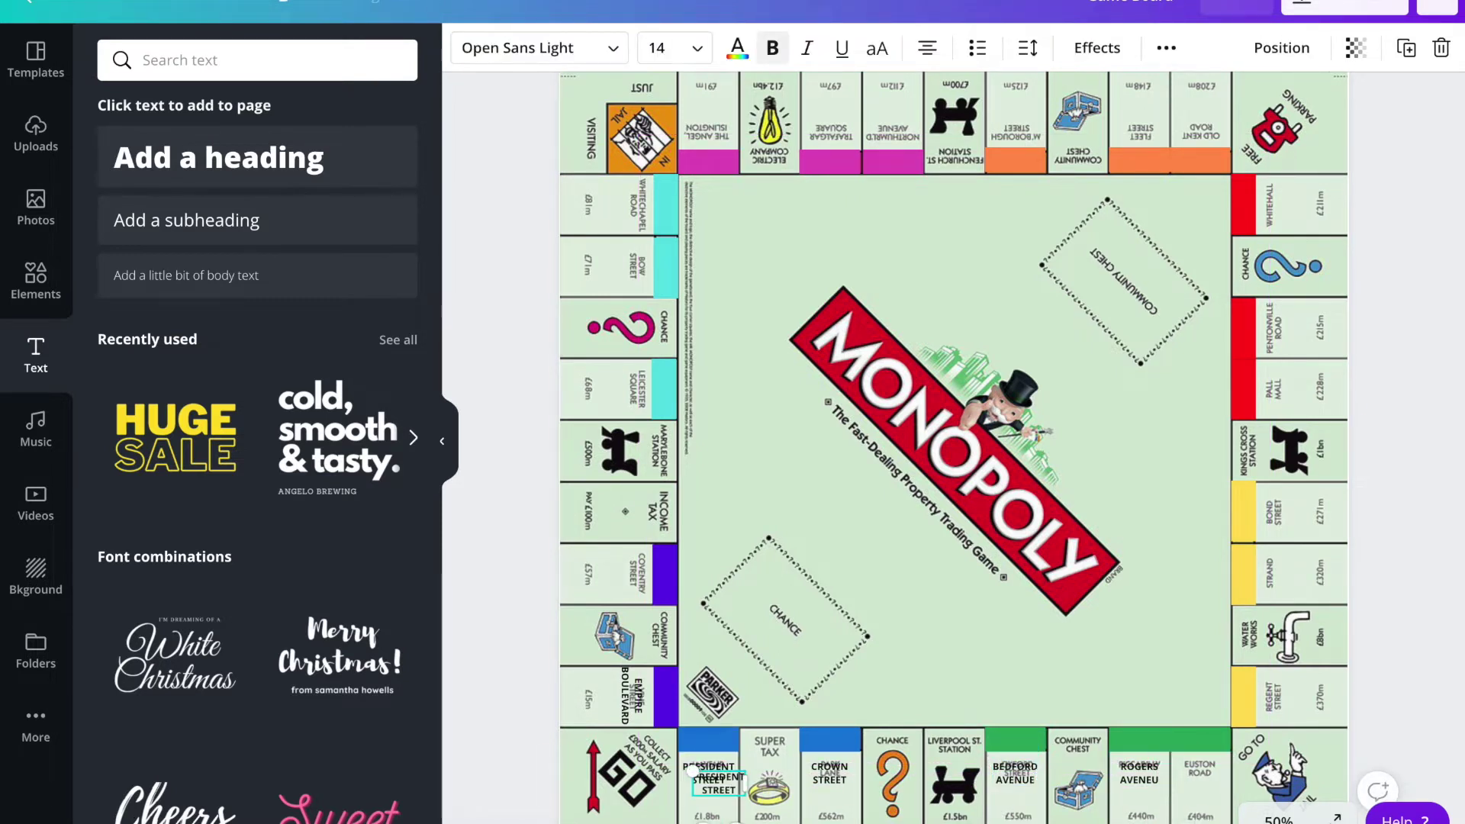
{"action": "left_click_drag", "start_coordinate": [736, 815], "coordinate": [1217, 821]}
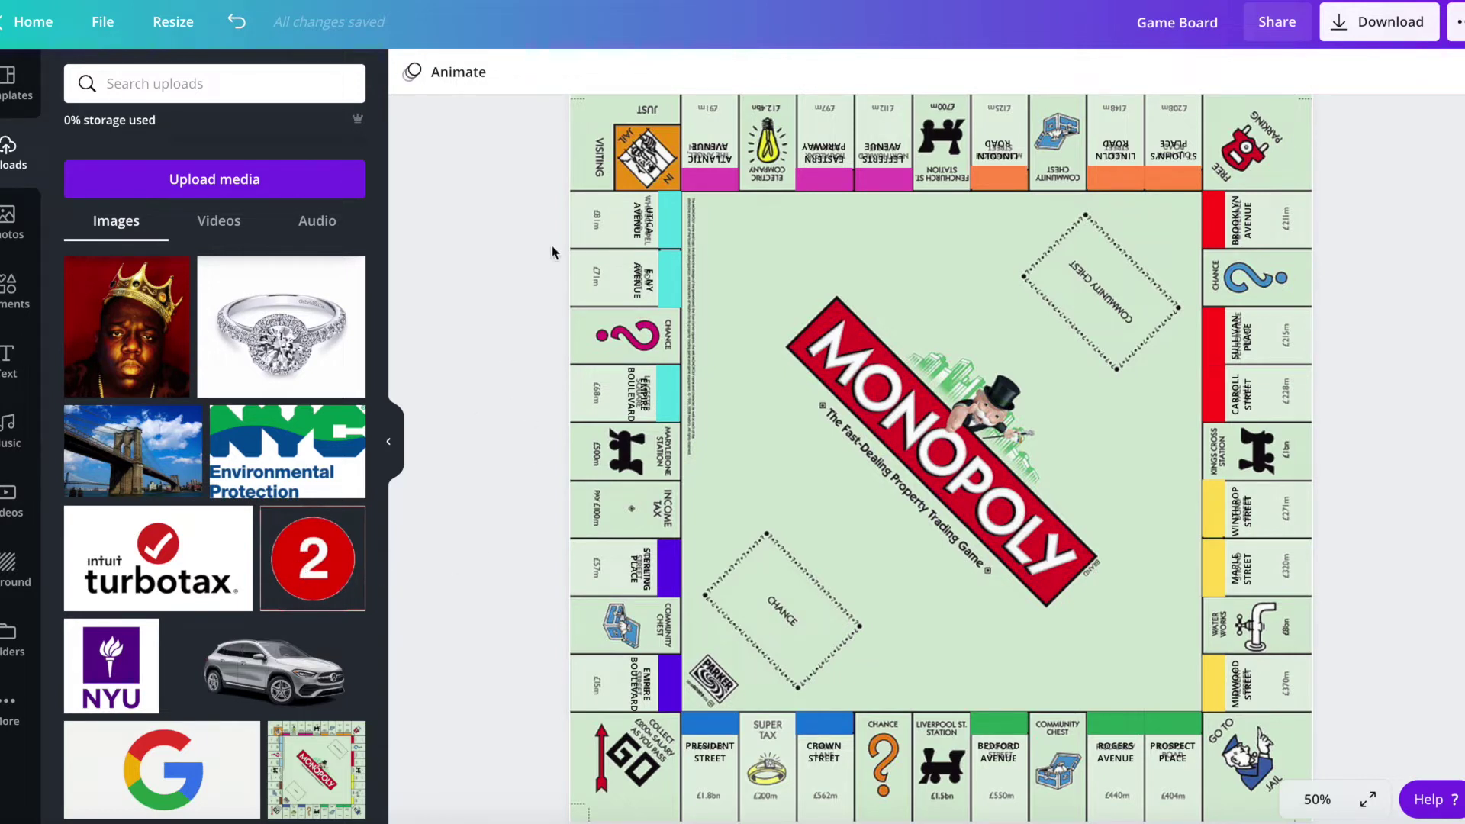
- Add the red 2 image to the board and shrink it
{"action": "left_click", "coordinate": [309, 570]}
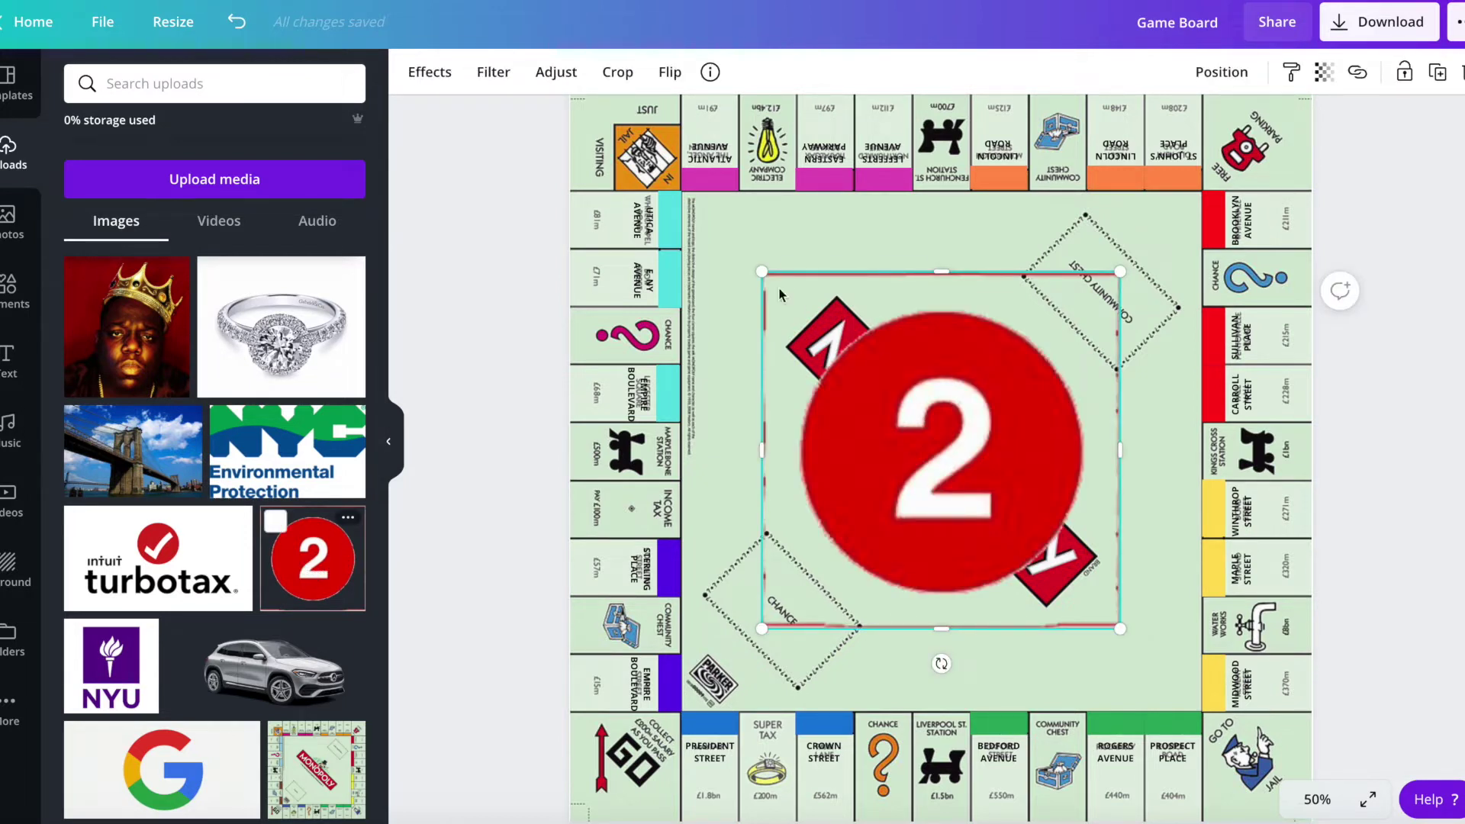
{"action": "left_click_drag", "start_coordinate": [763, 275], "coordinate": [971, 482]}
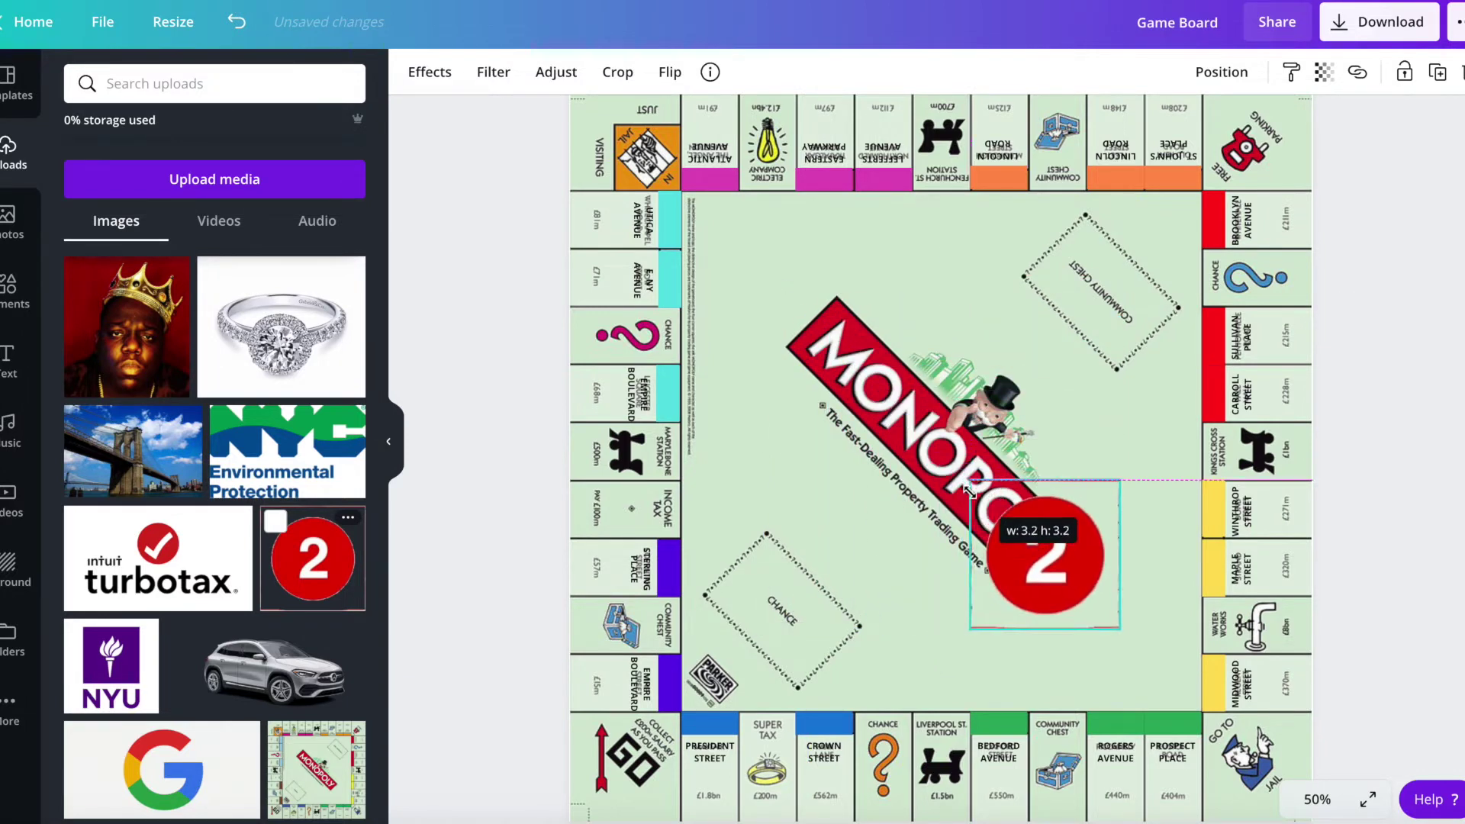
{"action": "left_click_drag", "start_coordinate": [1120, 628], "coordinate": [1069, 583]}
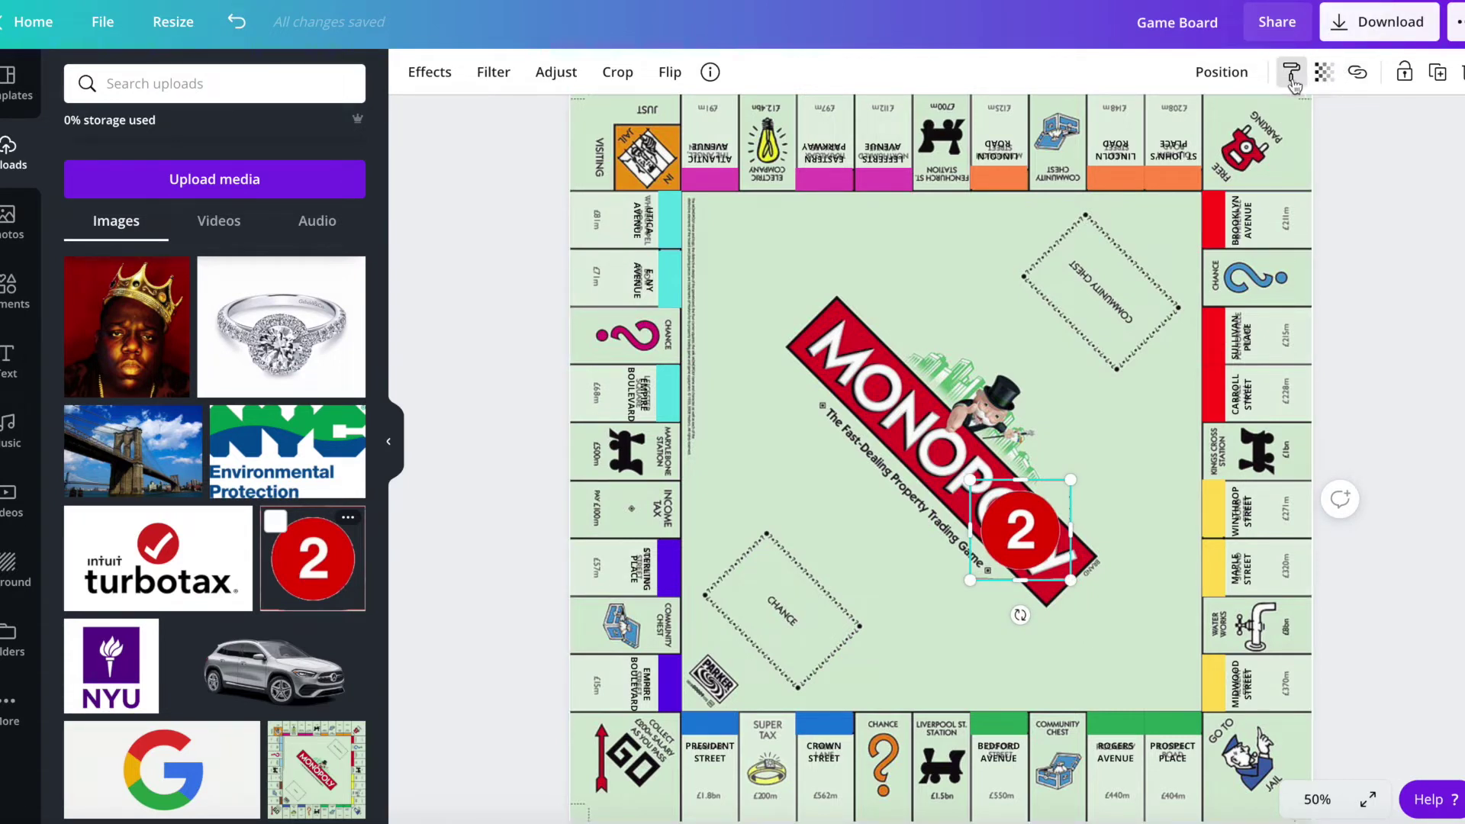
{"action": "left_click", "coordinate": [436, 73]}
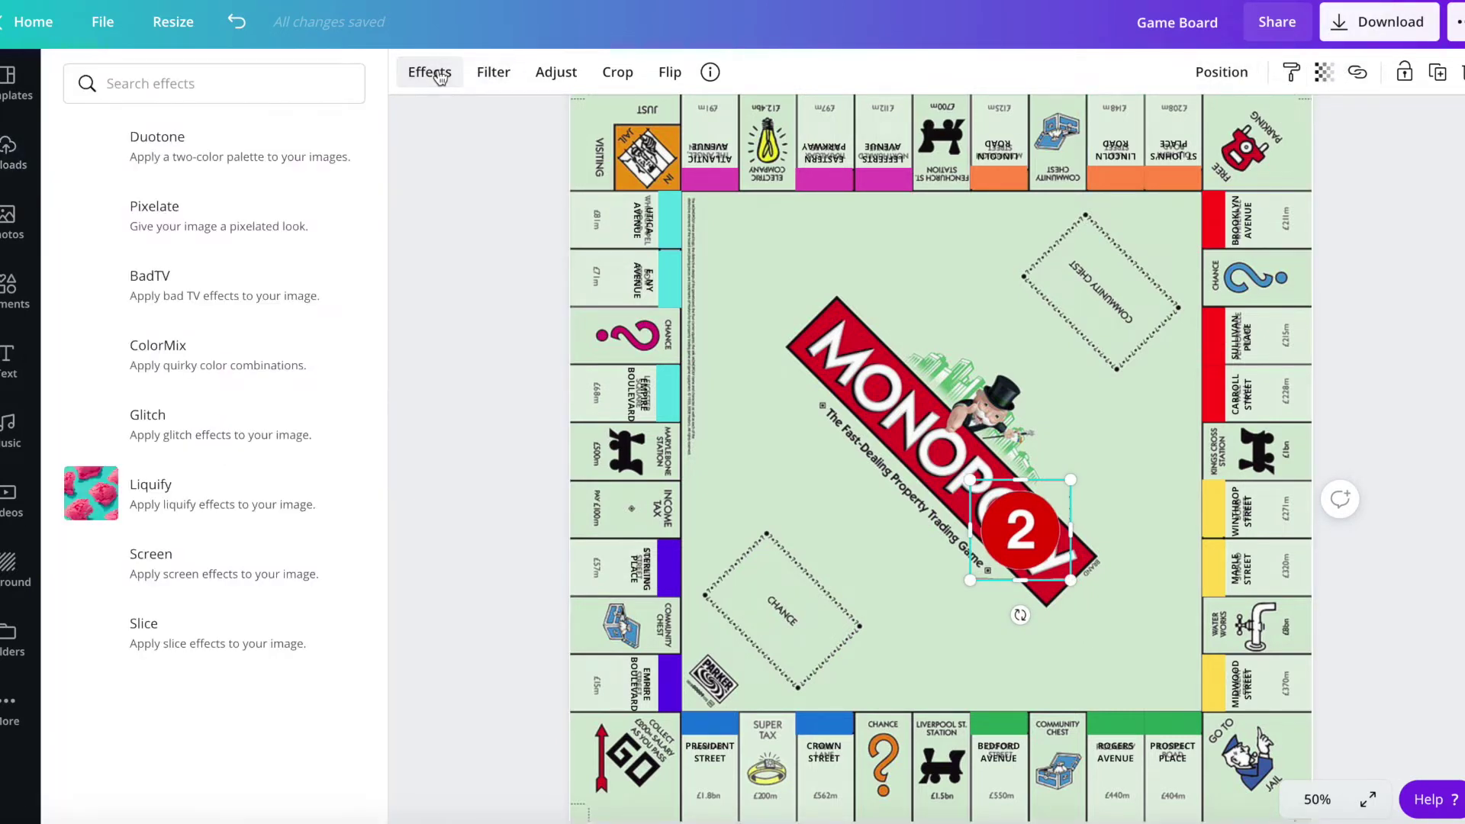
{"action": "key", "text": "Escape"}
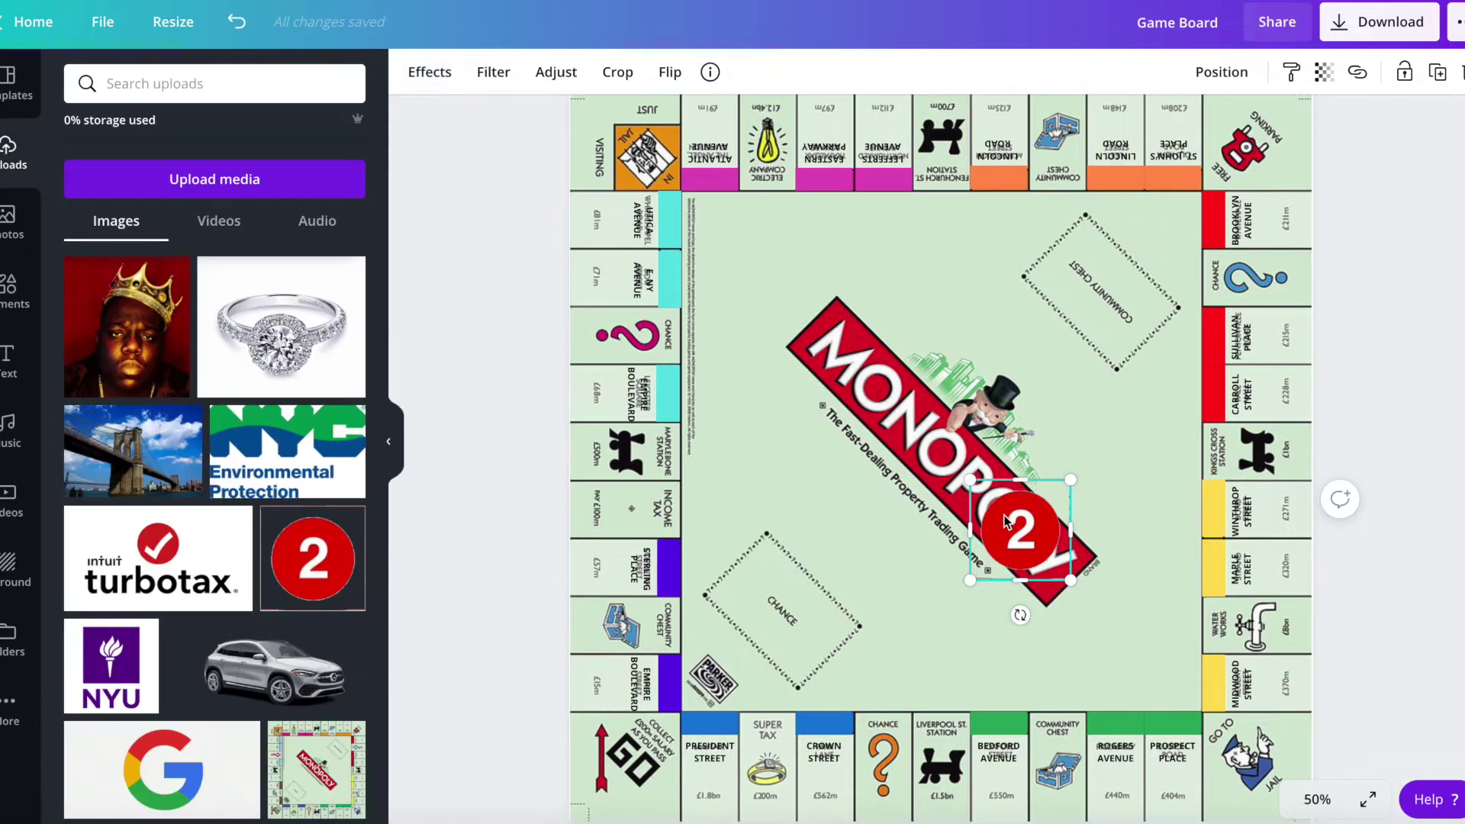
- Fit the red 2 onto Liverpool St. Station and drag a copy to Marylebone Station
{"action": "mouse_move", "coordinate": [1005, 516]}
{"action": "left_mouse_down"}
{"action": "mouse_move", "coordinate": [678, 457]}
{"action": "mouse_move", "coordinate": [918, 728]}
{"action": "mouse_move", "coordinate": [972, 743]}
{"action": "left_mouse_up"}
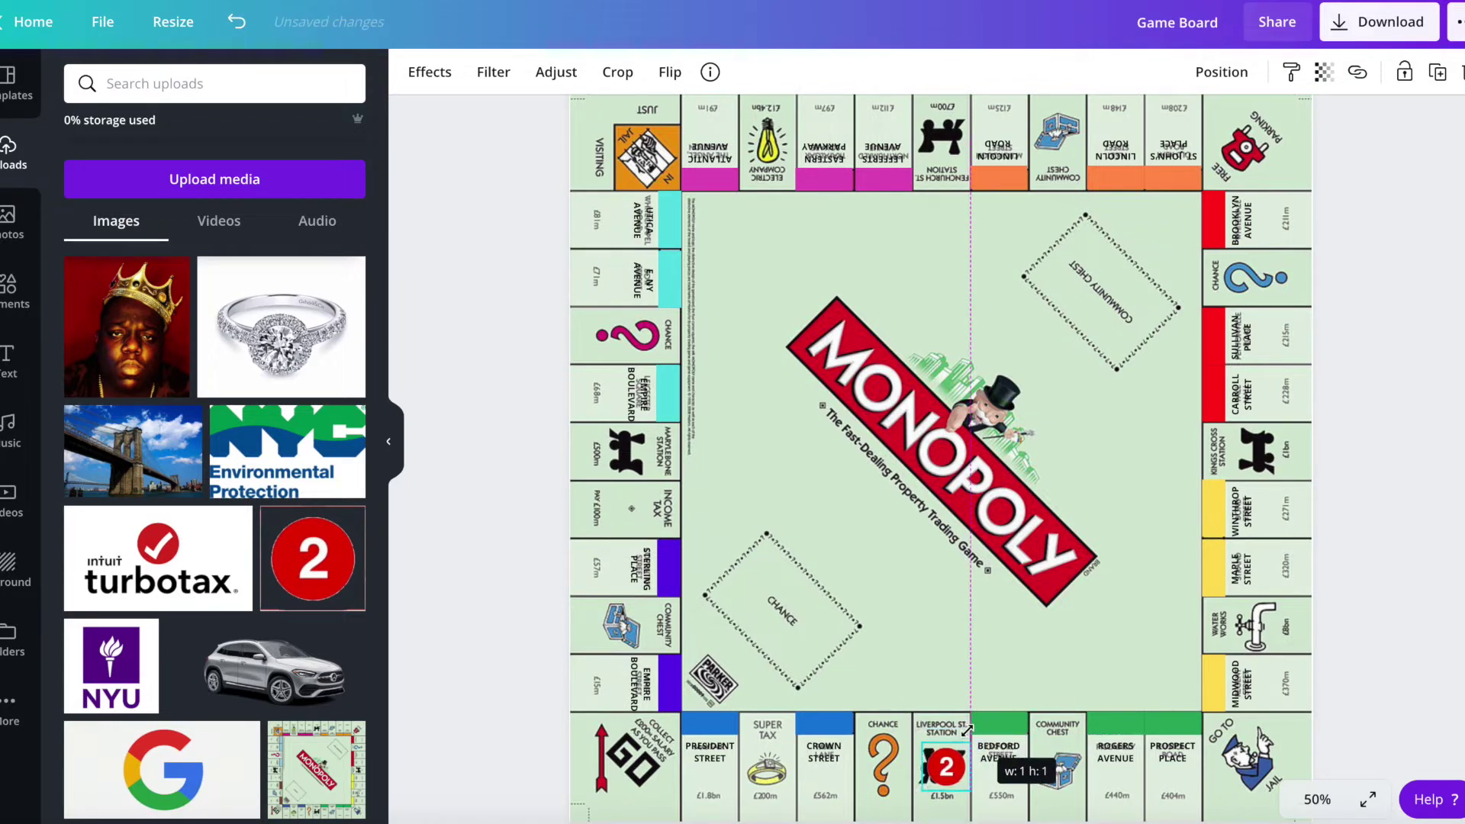
{"action": "left_click_drag", "start_coordinate": [957, 768], "coordinate": [942, 763]}
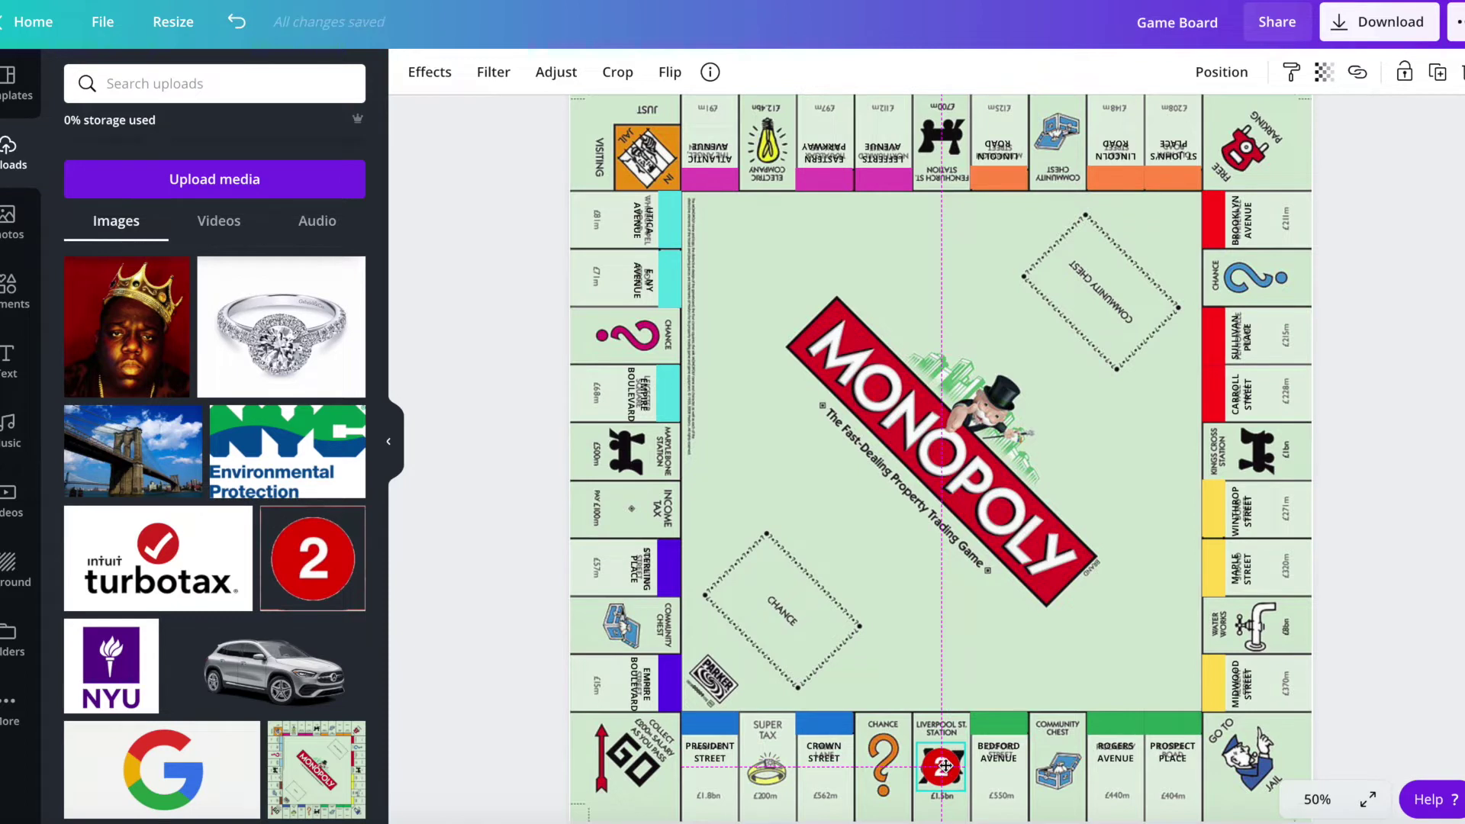
{"action": "left_click_drag", "start_coordinate": [942, 763], "coordinate": [946, 767]}
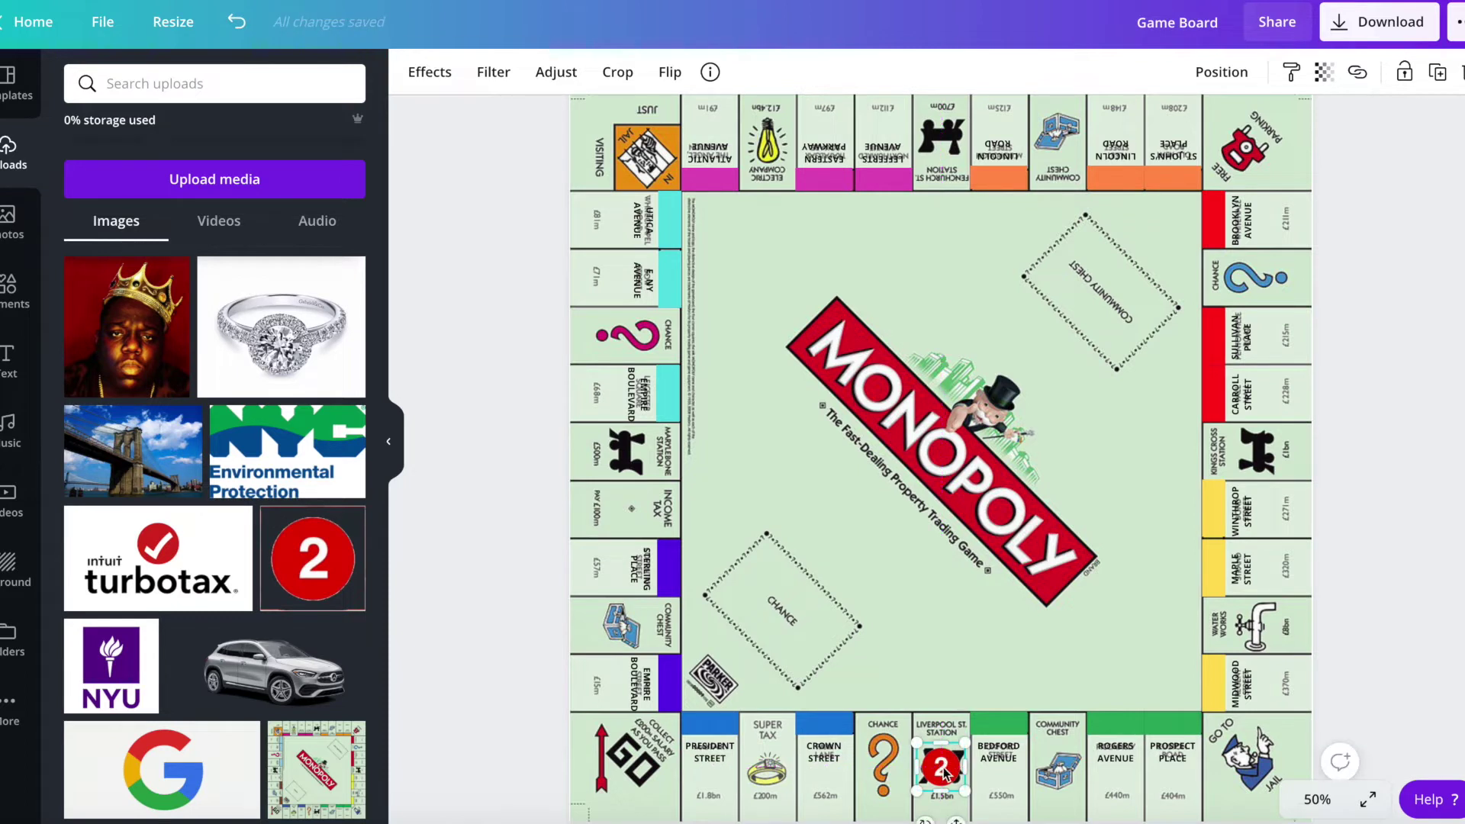
{"action": "left_click_drag", "start_coordinate": [943, 772], "coordinate": [944, 770]}
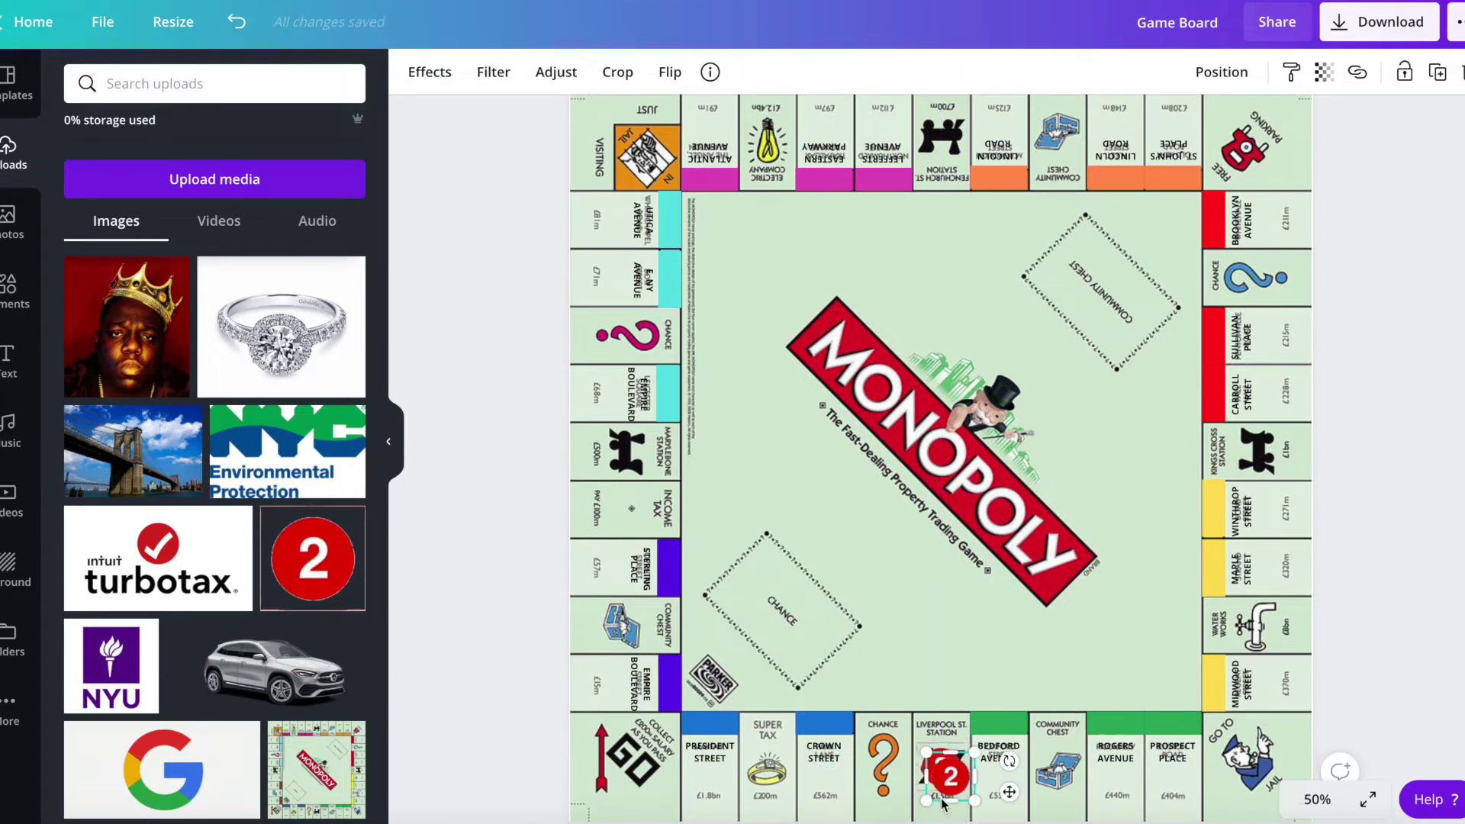
{"action": "mouse_move", "coordinate": [945, 775]}
{"action": "left_mouse_down"}
{"action": "mouse_move", "coordinate": [743, 580]}
{"action": "mouse_move", "coordinate": [562, 438]}
{"action": "left_mouse_up"}
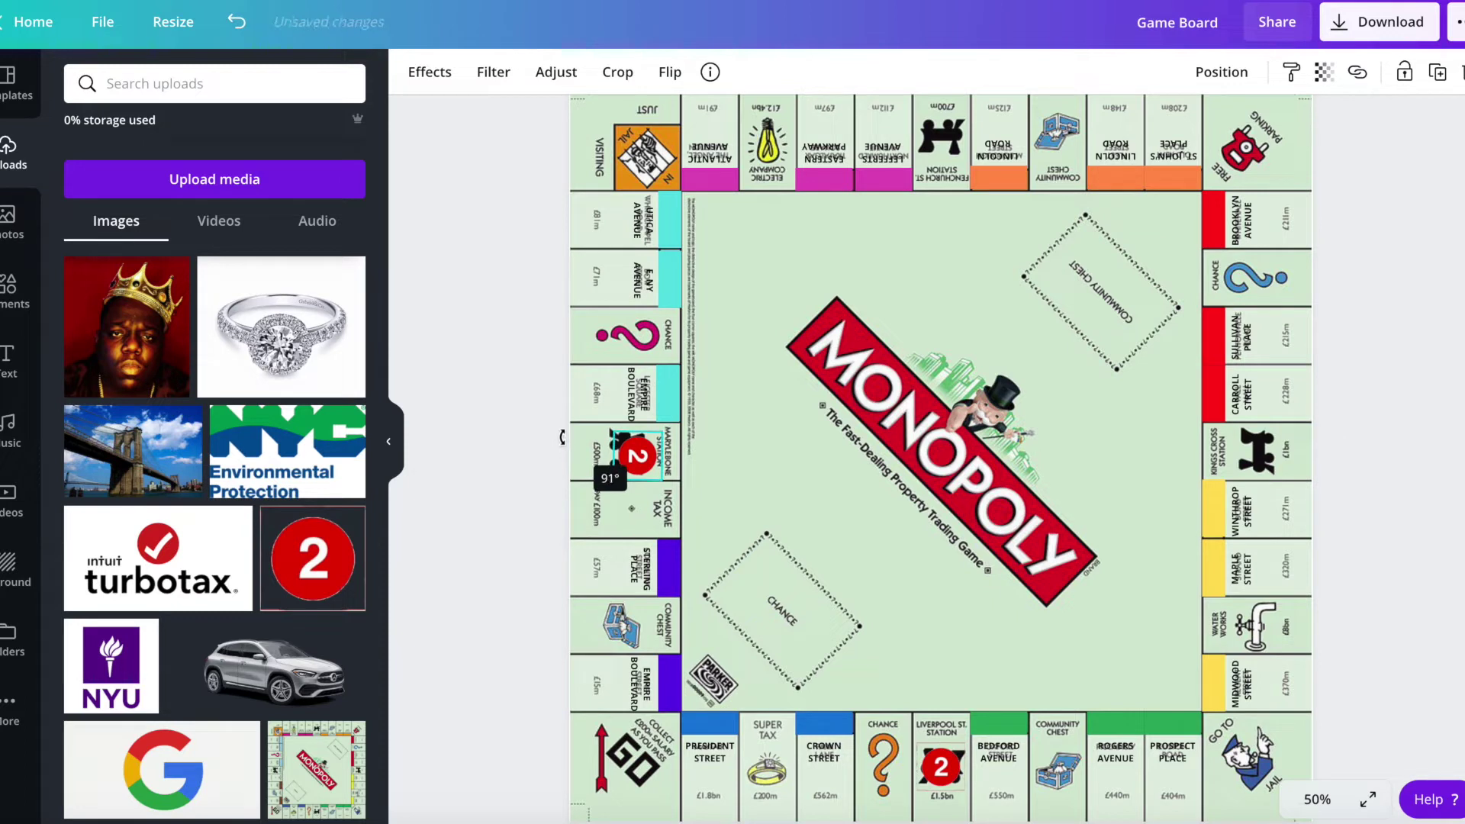
- Rotate the Marylebone red 2 slightly and raise it a little
{"action": "left_click_drag", "start_coordinate": [561, 438], "coordinate": [647, 462]}
{"action": "key", "text": "ctrl+z"}
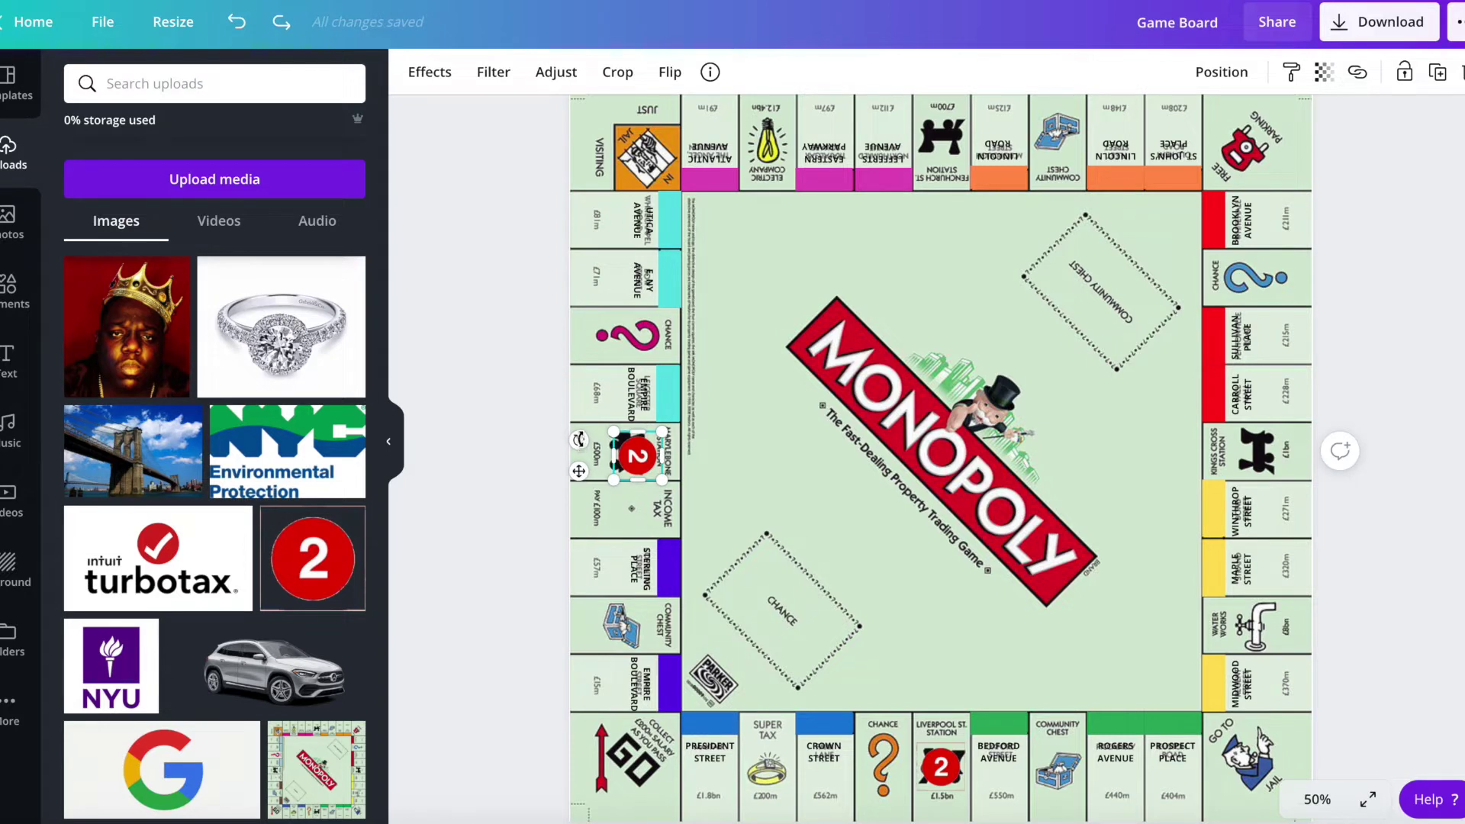
{"action": "left_click_drag", "start_coordinate": [579, 438], "coordinate": [616, 456]}
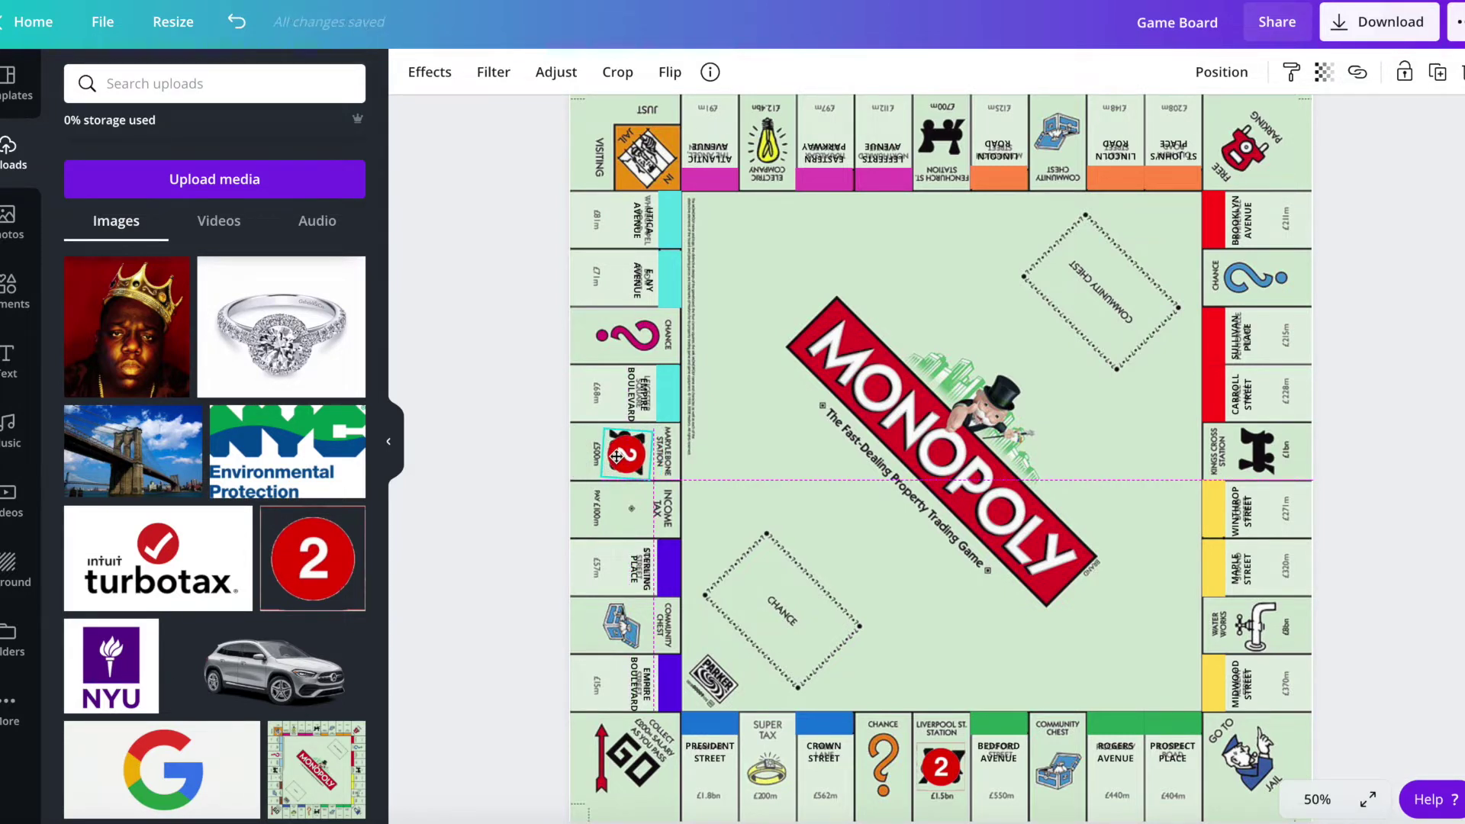
{"action": "left_click_drag", "start_coordinate": [616, 457], "coordinate": [617, 451]}
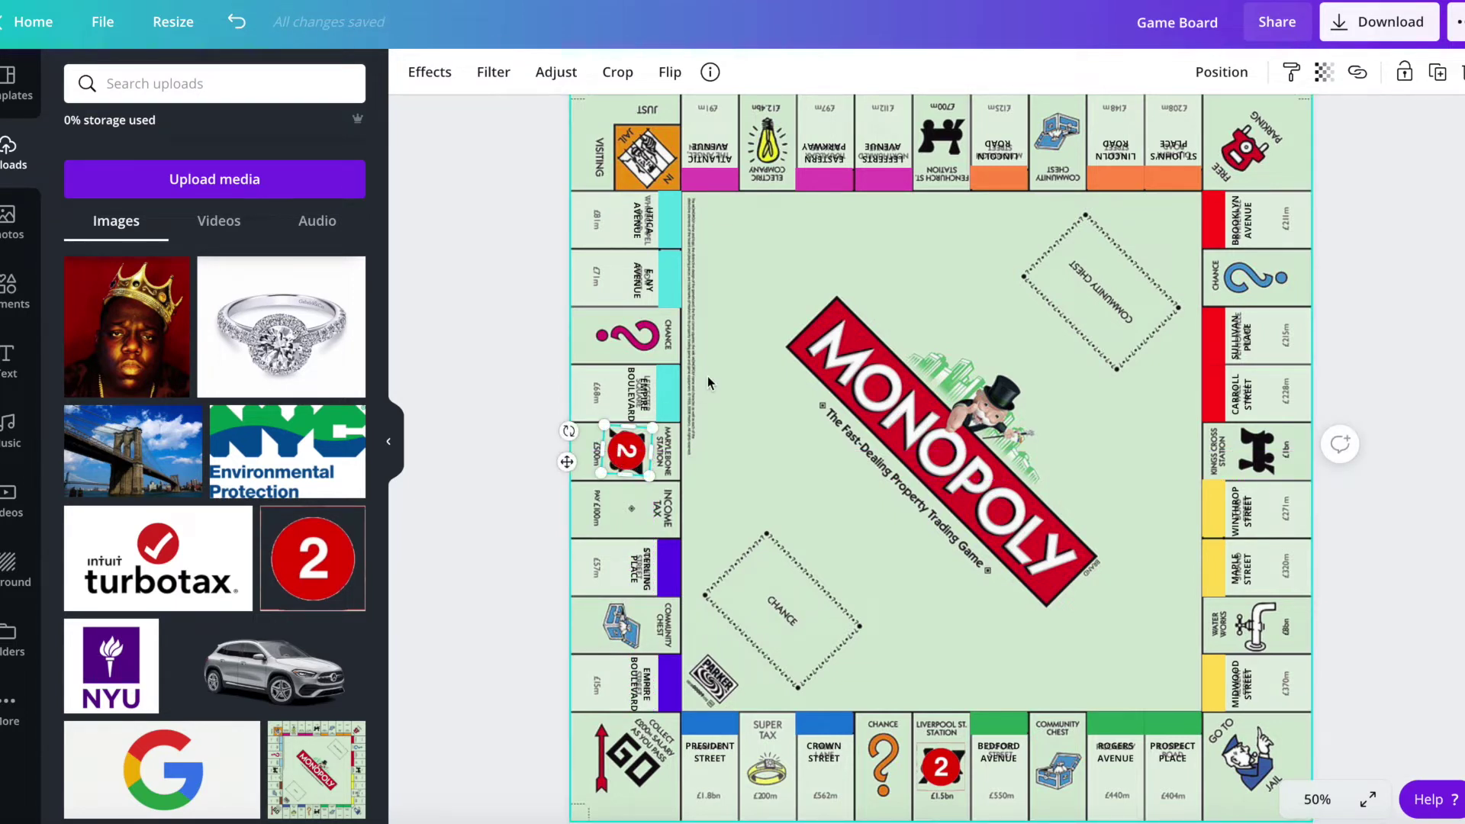
- Place an upside-down red 2 copy on the top-row Fenchurch St Station
{"action": "mouse_move", "coordinate": [739, 388]}
{"action": "left_mouse_down"}
{"action": "mouse_move", "coordinate": [737, 202]}
{"action": "mouse_move", "coordinate": [964, 146]}
{"action": "left_mouse_up"}
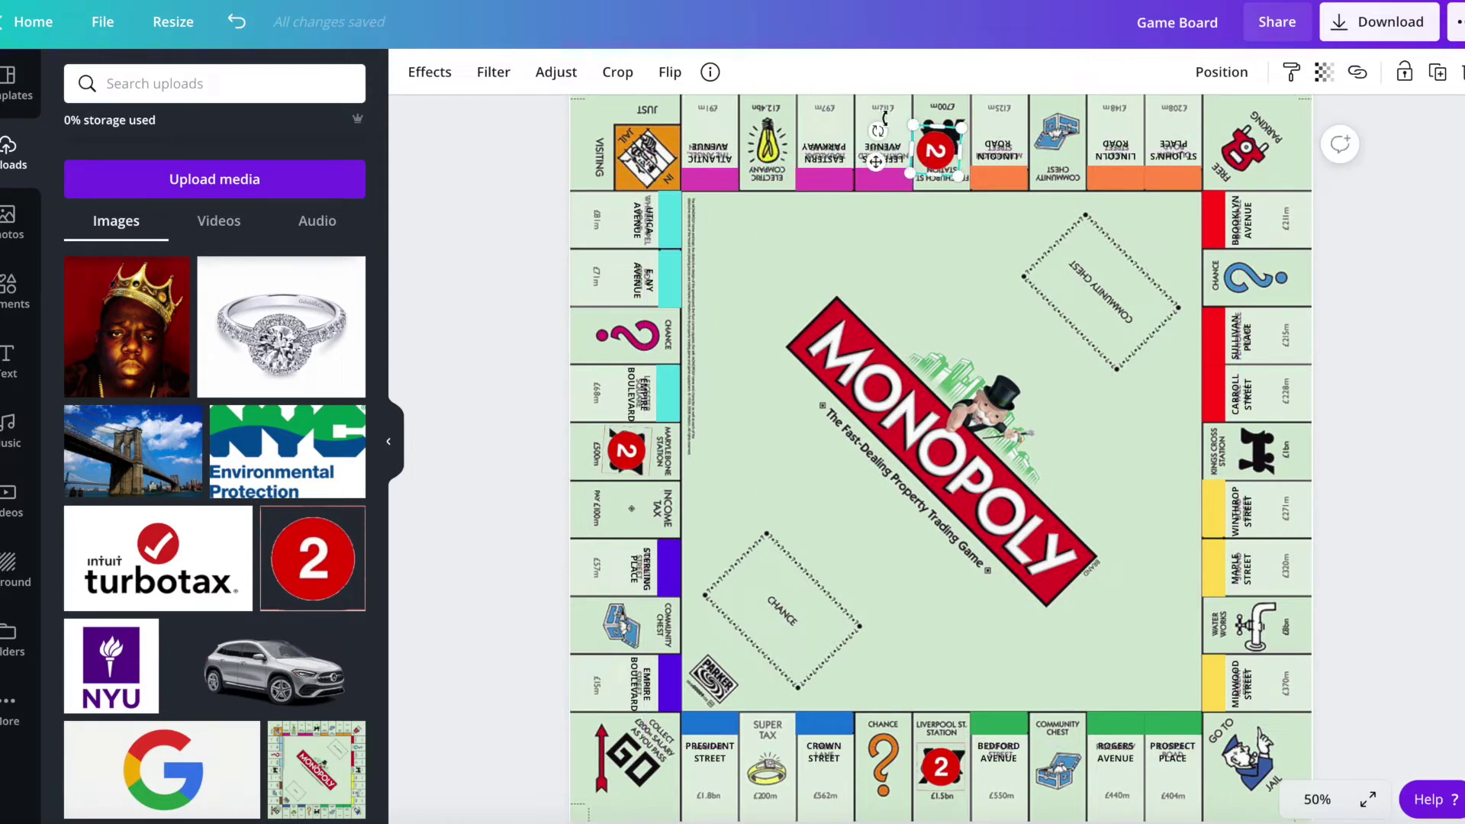
{"action": "left_click", "coordinate": [865, 130]}
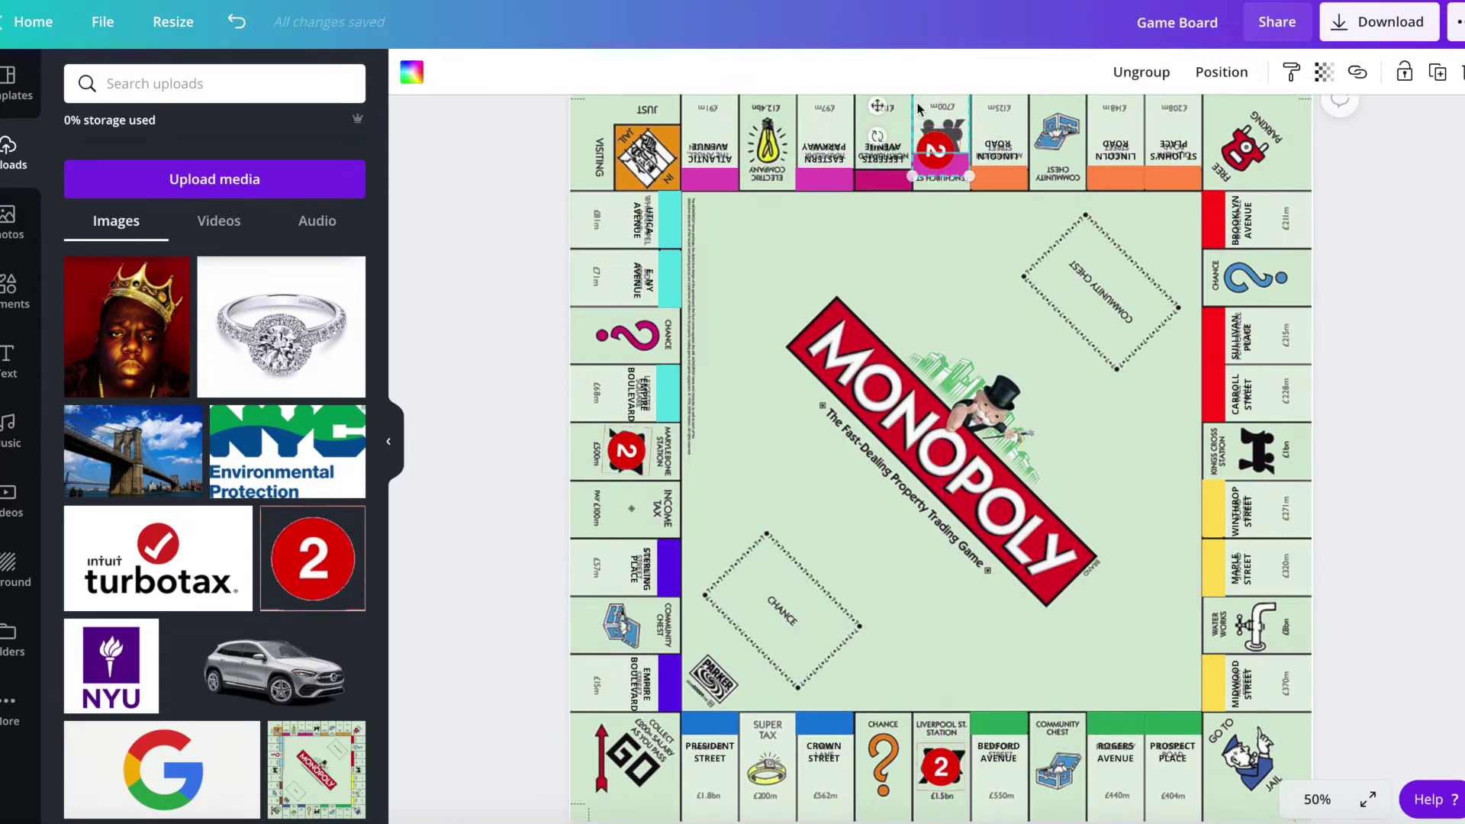
{"action": "key", "text": "ctrl+z"}
{"action": "left_click", "coordinate": [929, 144]}
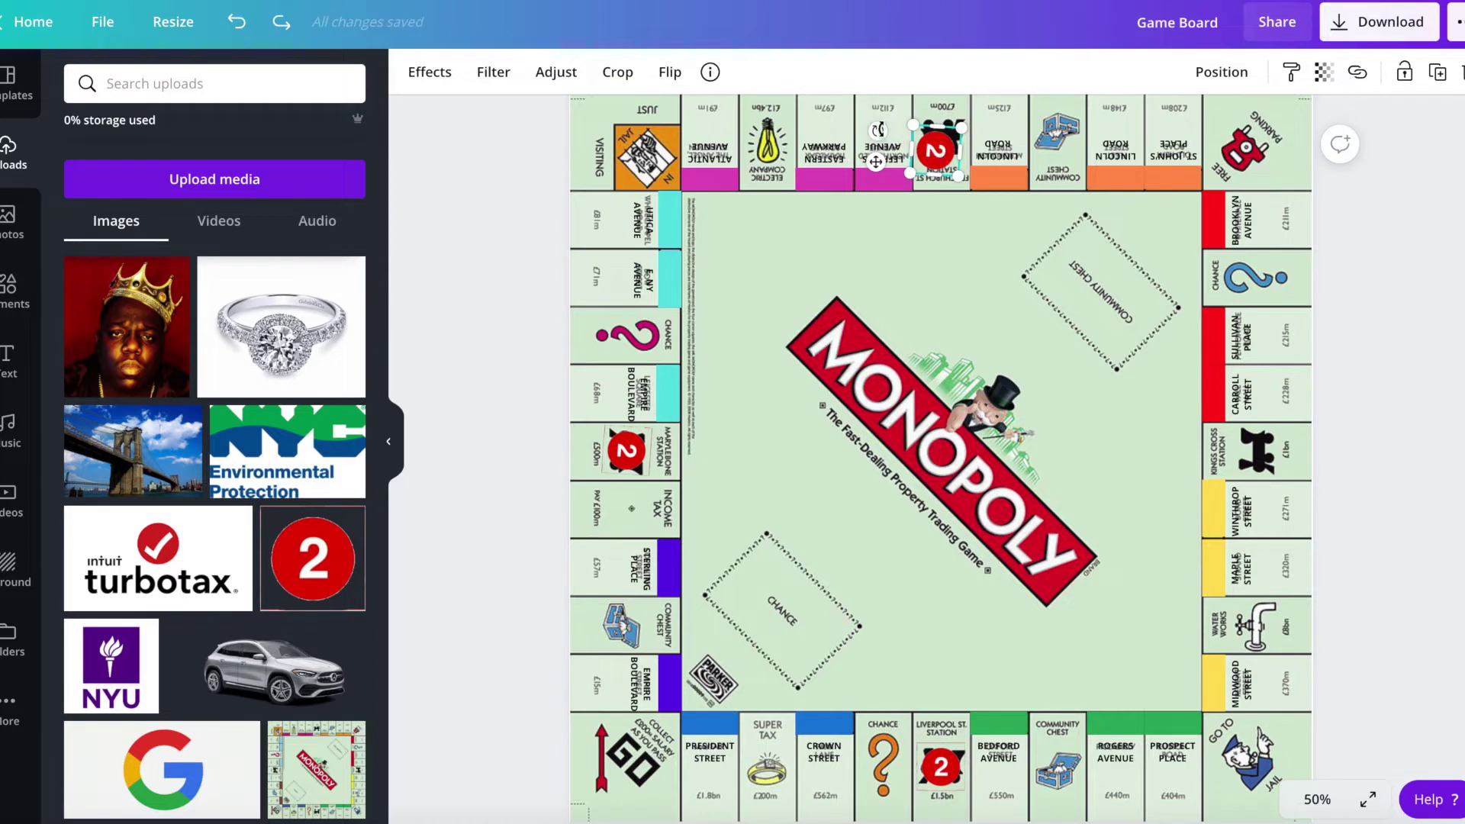
{"action": "left_click_drag", "start_coordinate": [878, 130], "coordinate": [952, 105]}
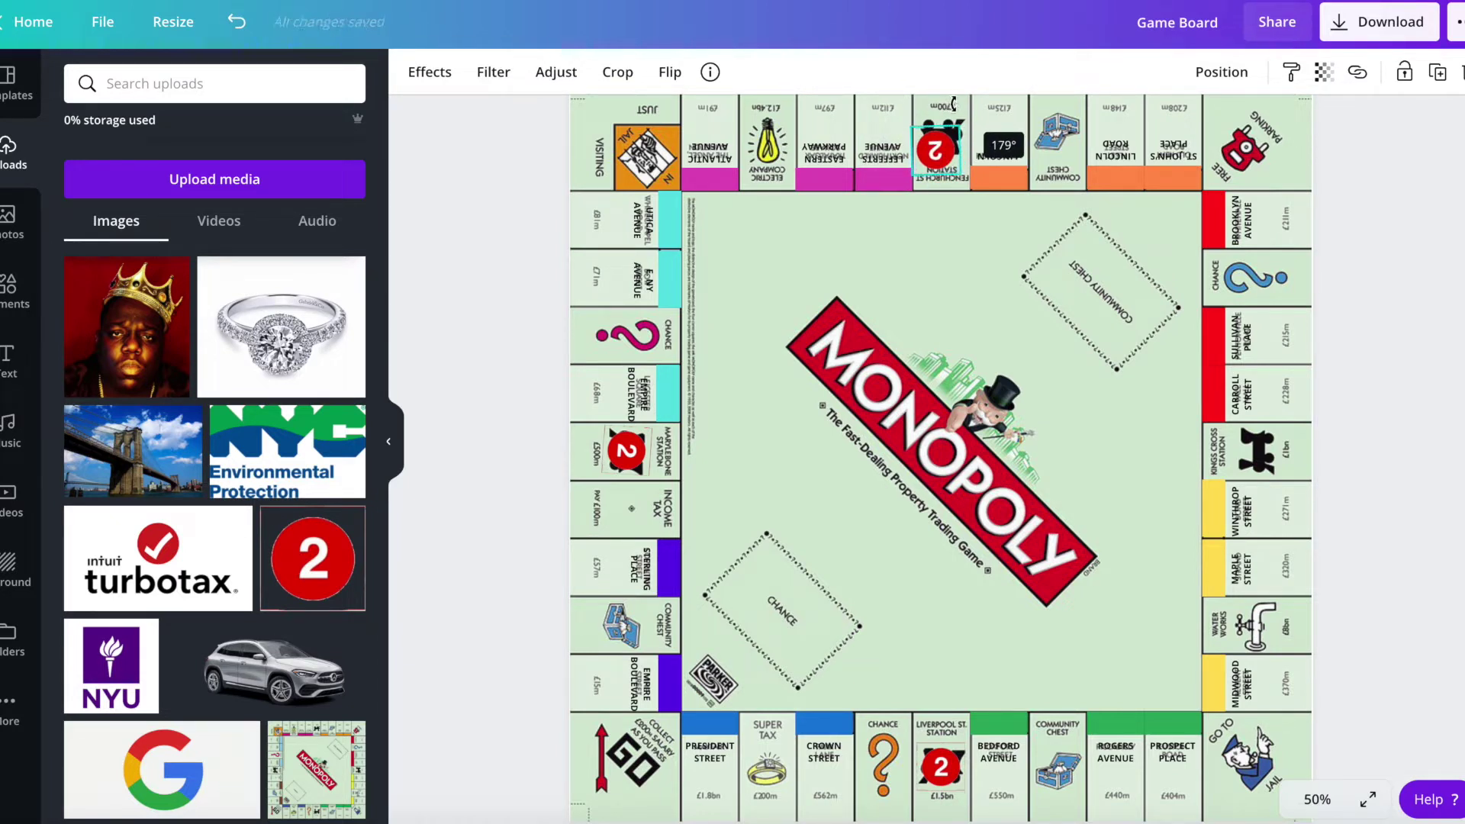
{"action": "left_click_drag", "start_coordinate": [947, 148], "coordinate": [952, 137]}
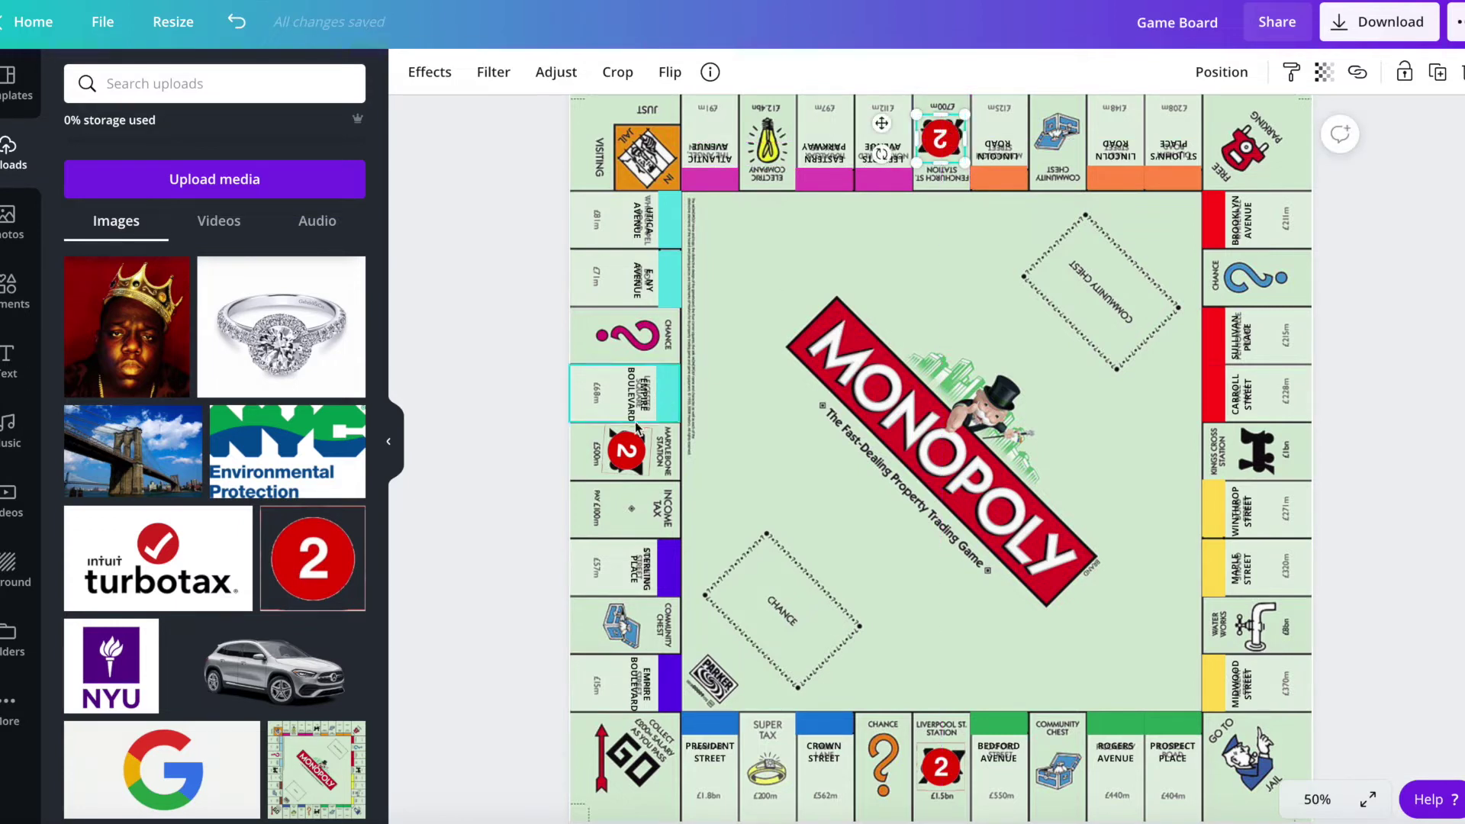
- Turn the Marylebone red 2 a quarter turn
{"action": "left_click", "coordinate": [628, 449]}
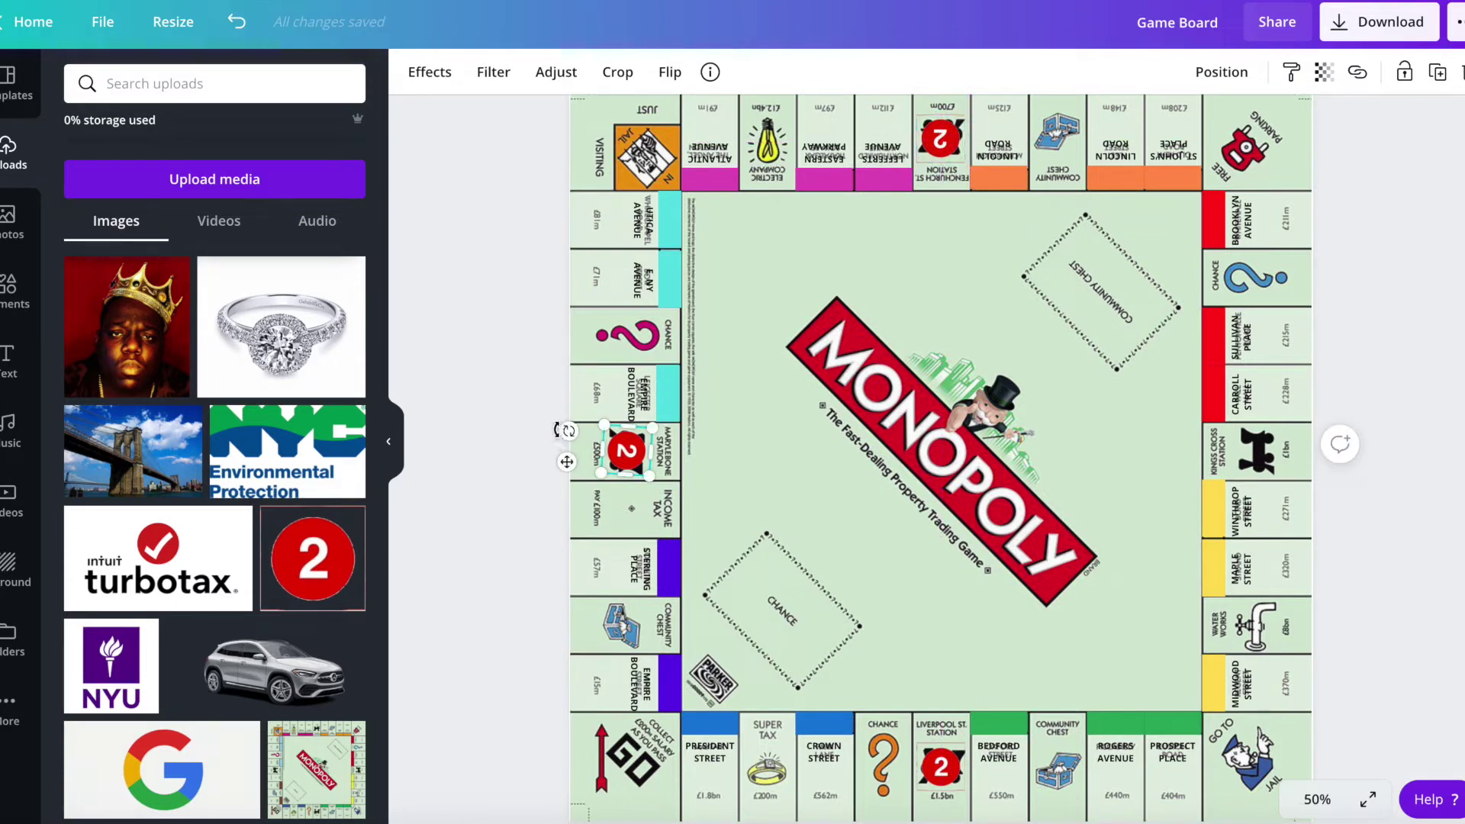
{"action": "left_click_drag", "start_coordinate": [557, 431], "coordinate": [560, 439]}
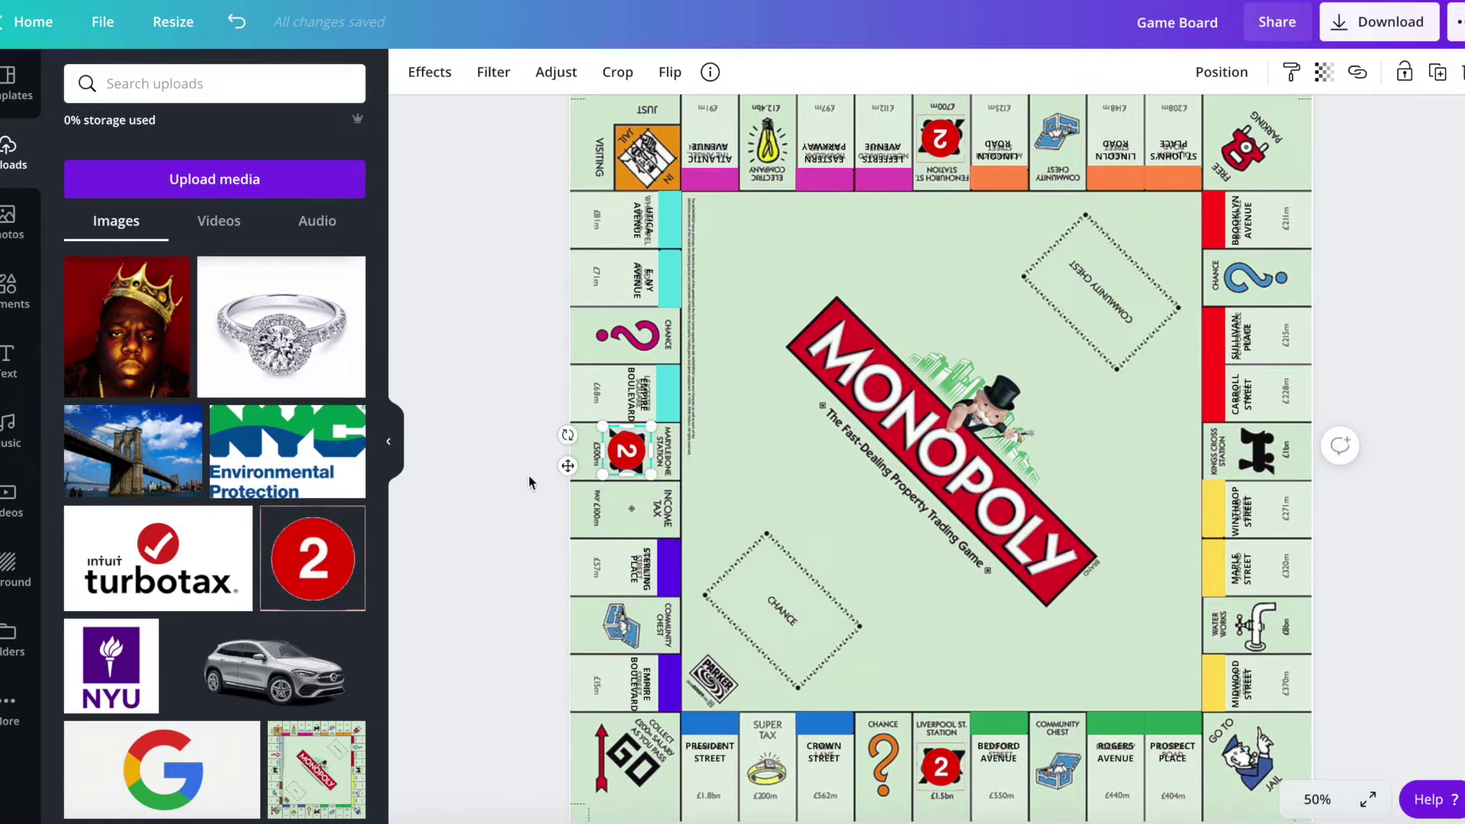
{"action": "left_click", "coordinate": [529, 475]}
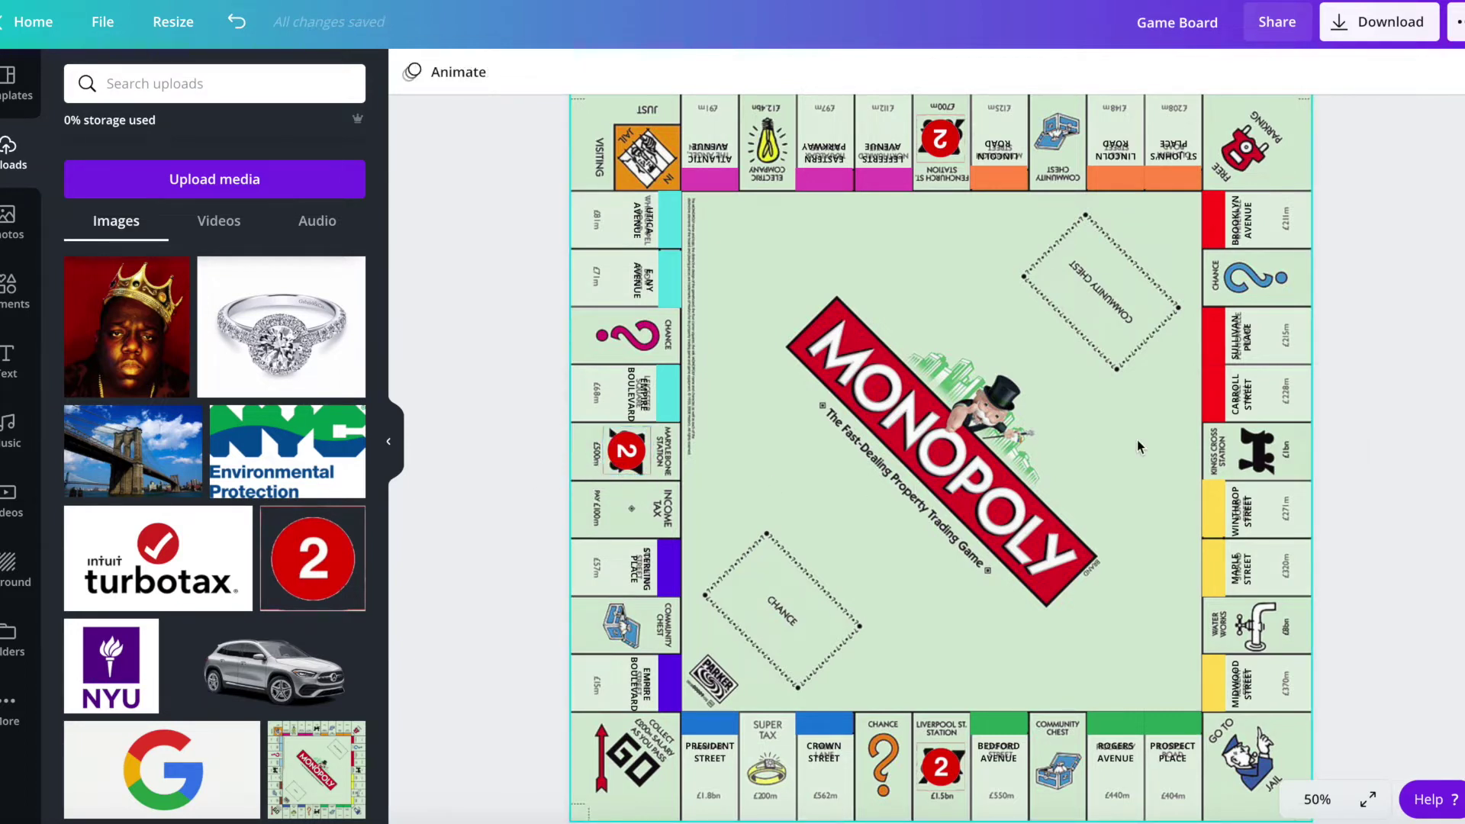
{"action": "key", "text": "Tab"}
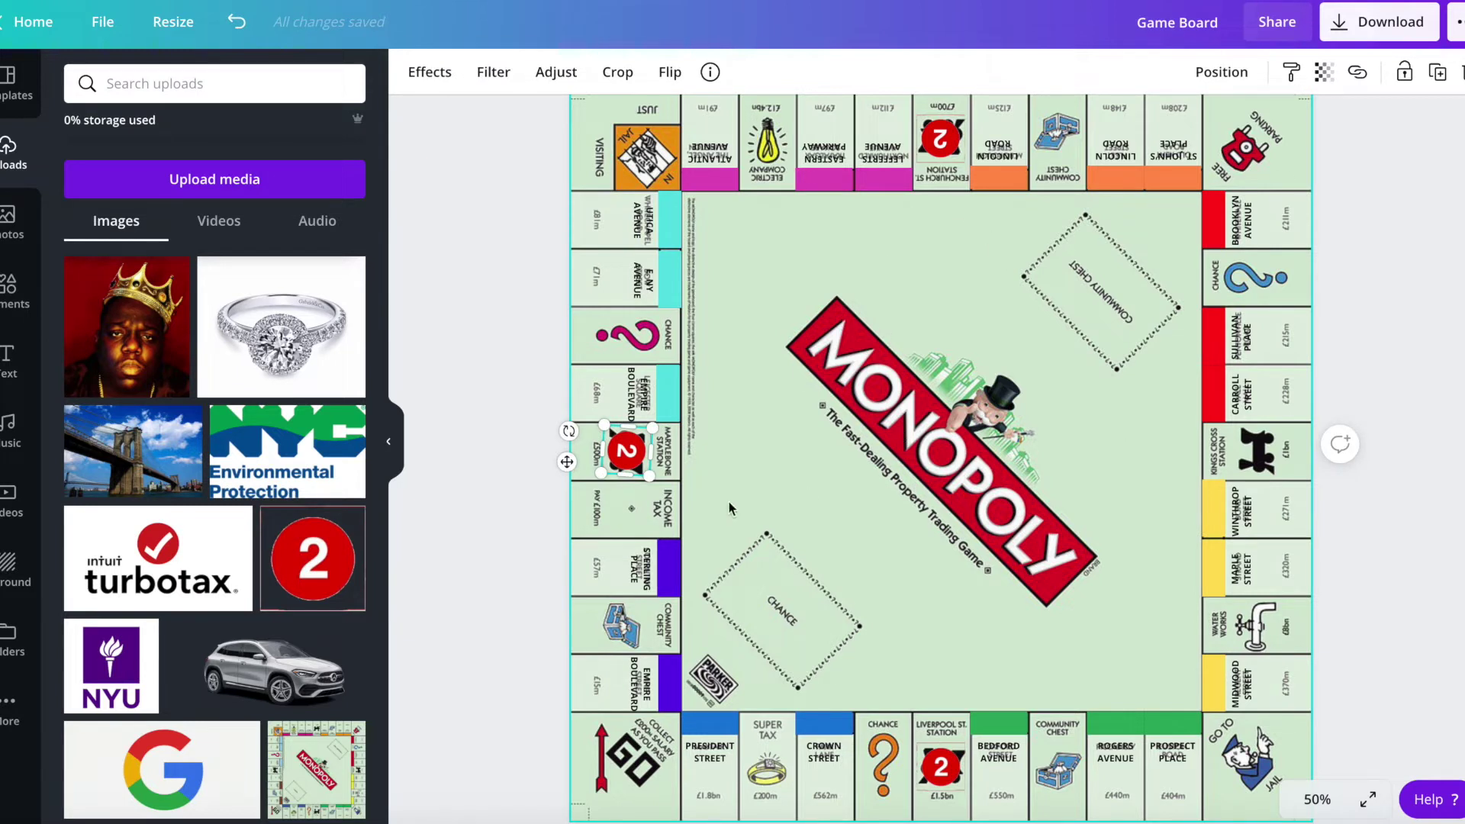
- Place a red 2 copy on Kings Cross Station, rotated to face the edge
{"action": "left_click", "coordinate": [943, 143]}
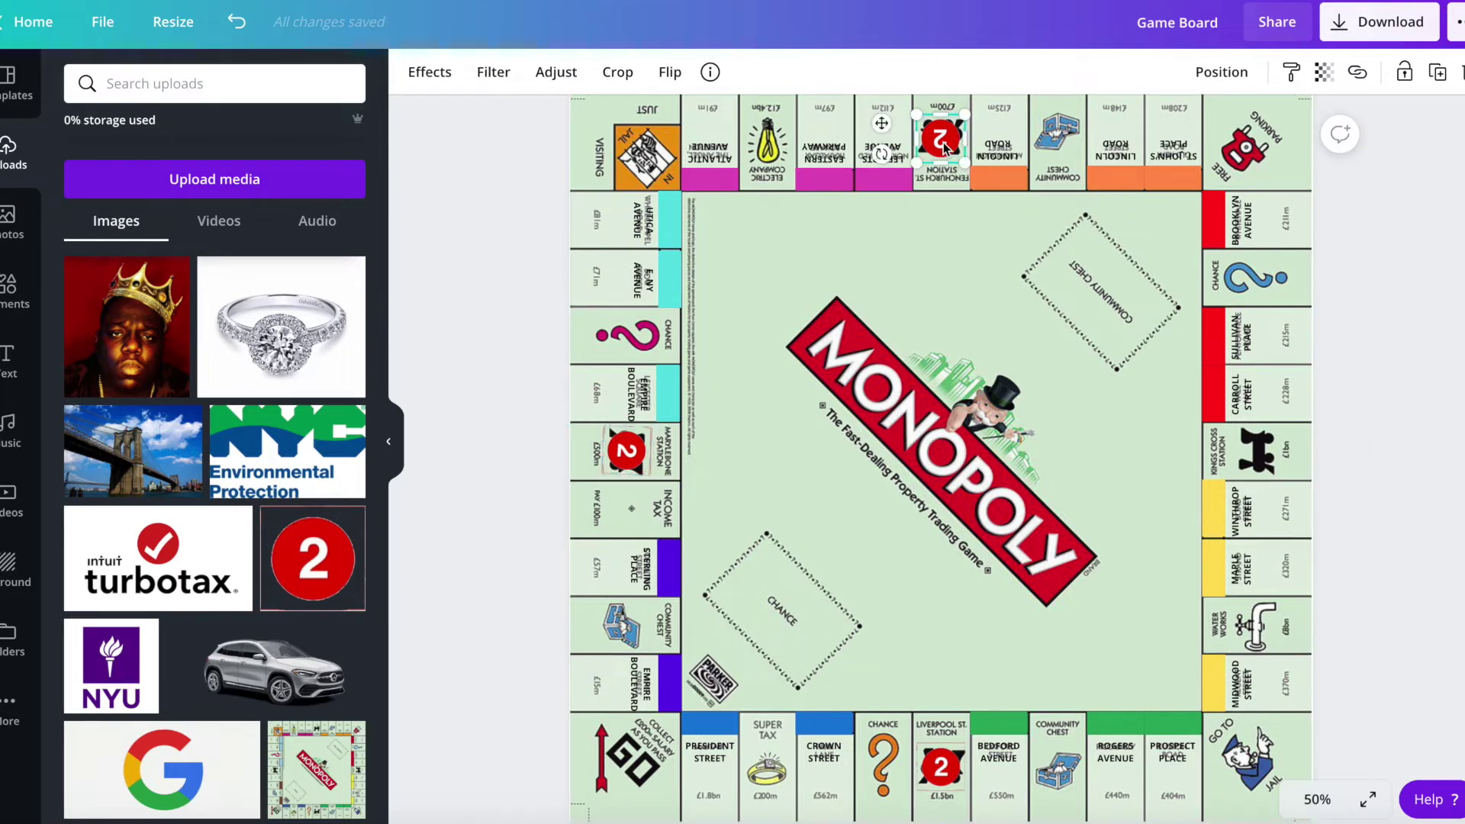
{"action": "mouse_move", "coordinate": [942, 142]}
{"action": "left_mouse_down"}
{"action": "mouse_move", "coordinate": [1266, 472]}
{"action": "mouse_move", "coordinate": [1261, 450]}
{"action": "left_mouse_up"}
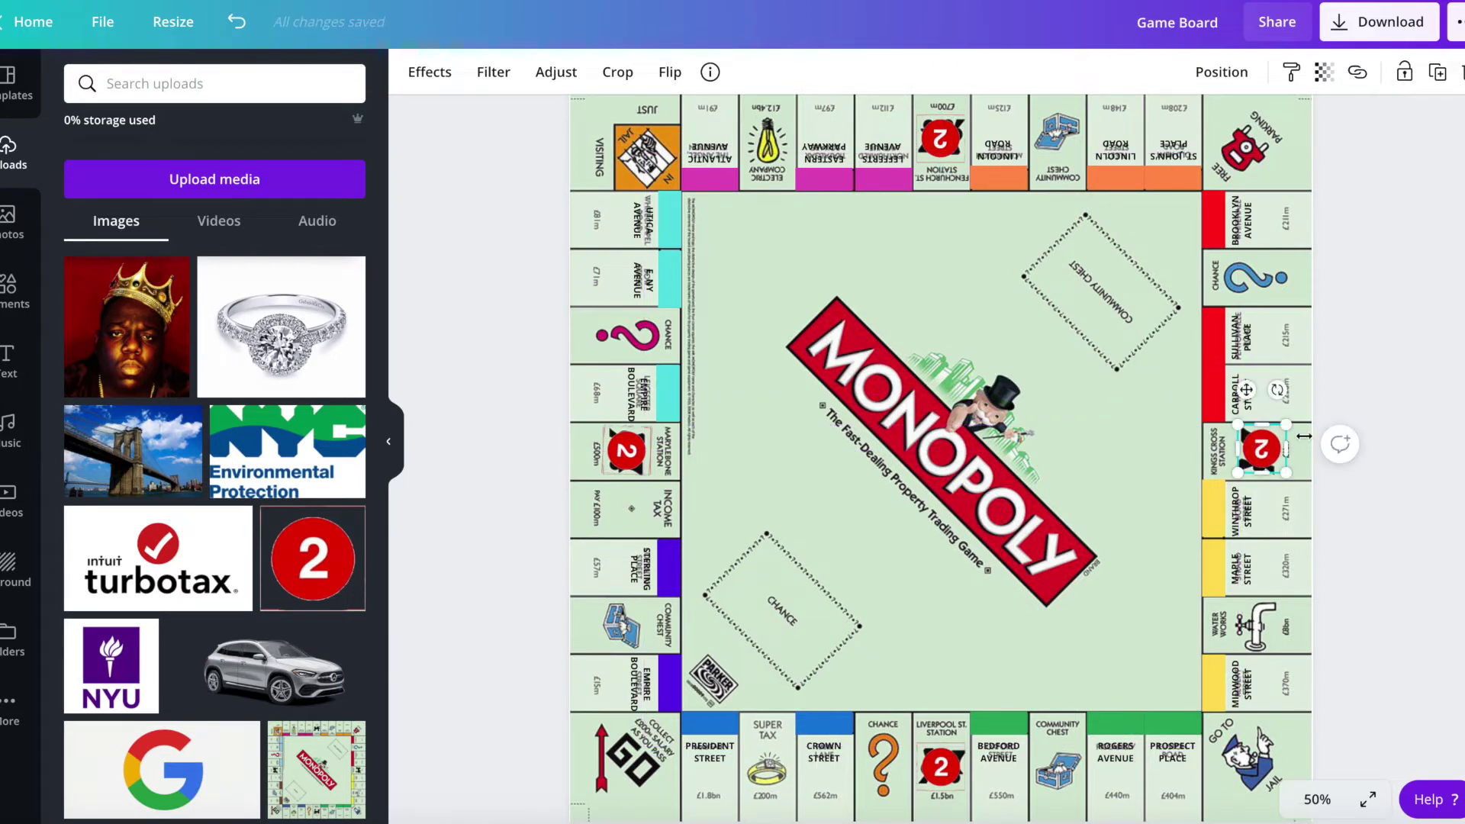
{"action": "left_click_drag", "start_coordinate": [1278, 390], "coordinate": [1380, 457]}
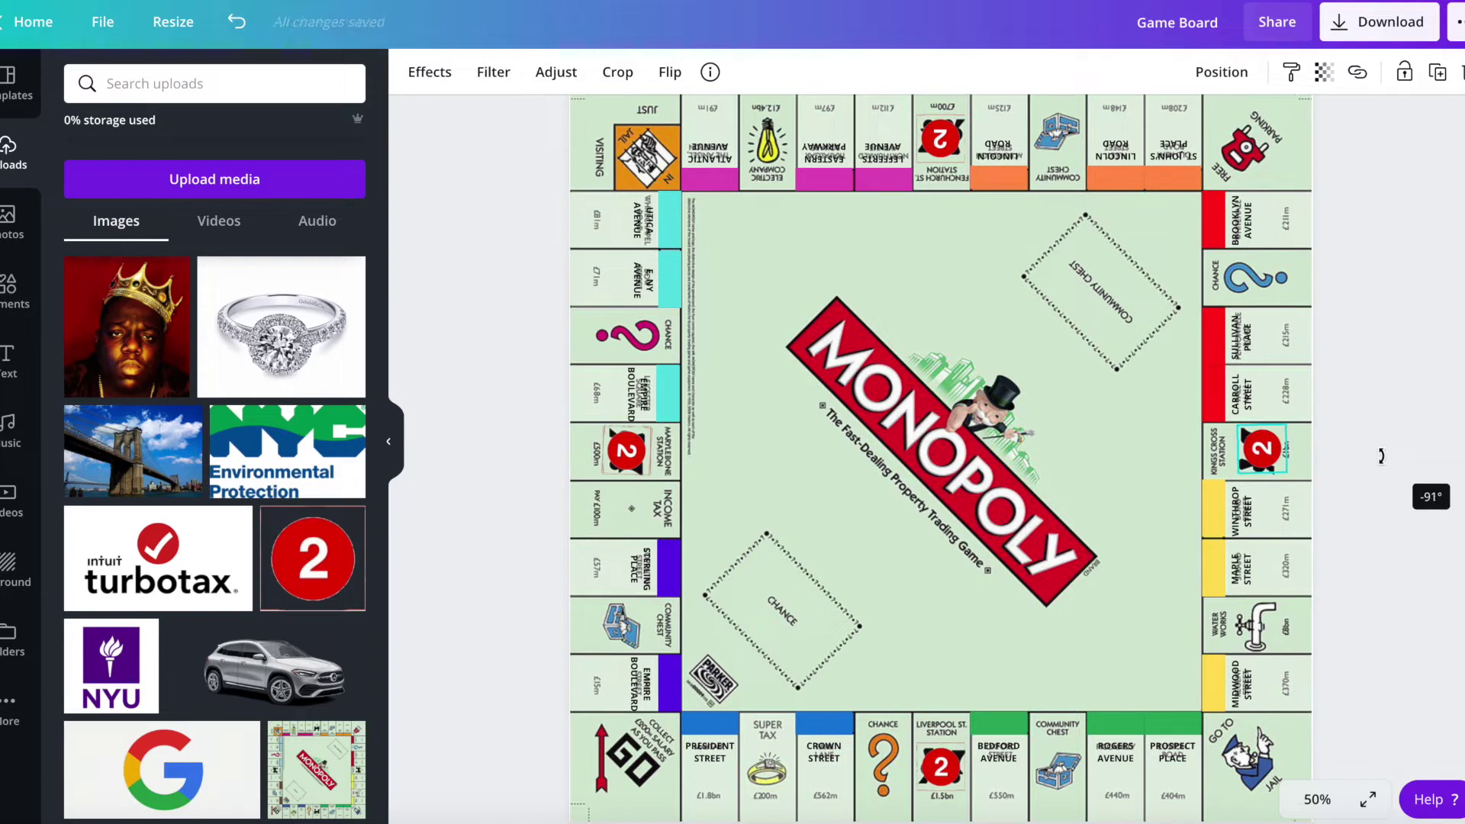
{"action": "left_click_drag", "start_coordinate": [1381, 457], "coordinate": [1380, 457]}
{"action": "left_click_drag", "start_coordinate": [1271, 458], "coordinate": [1268, 461]}
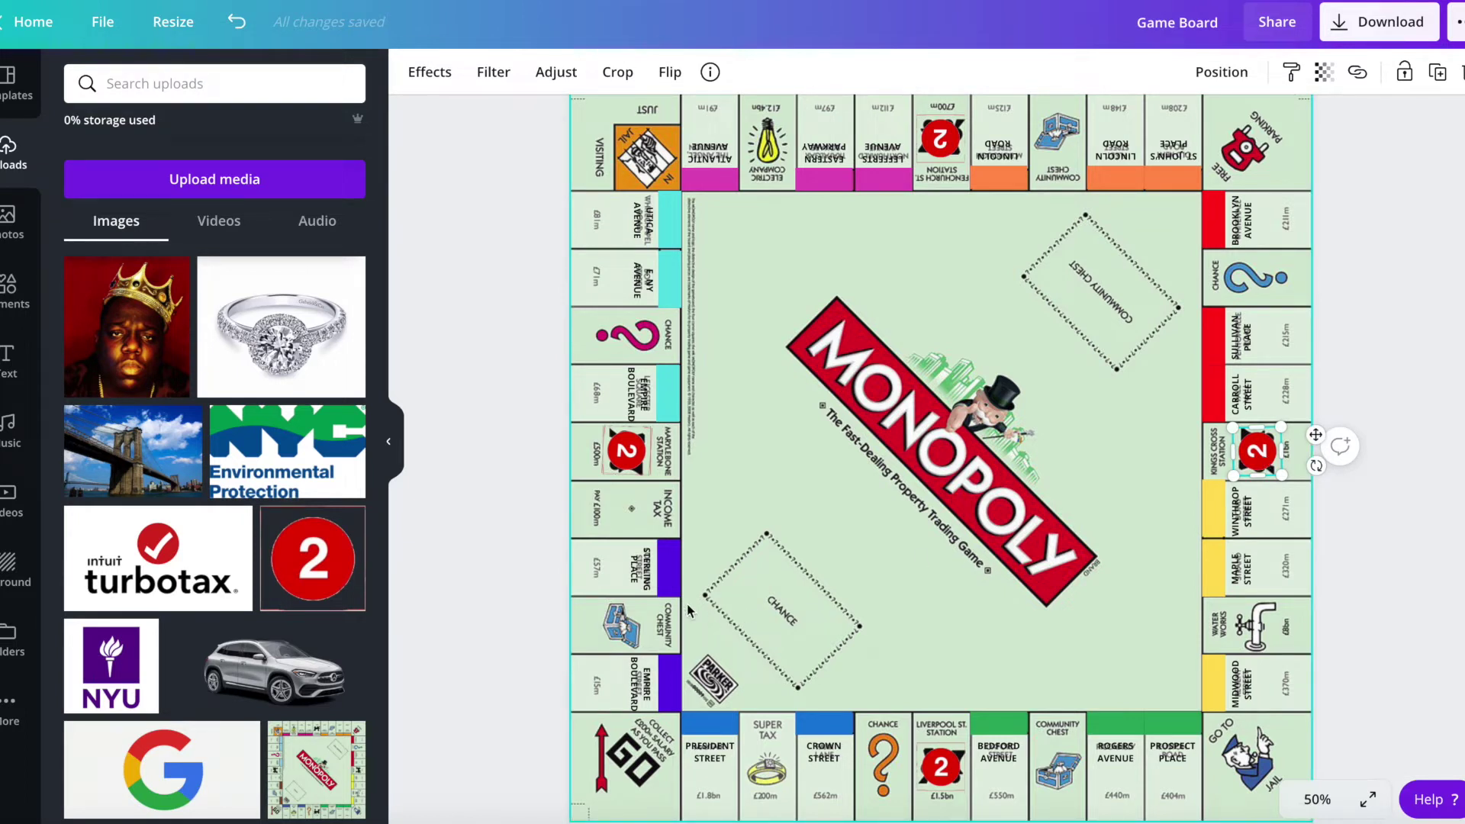
- Fine-tune the Marylebone badge's rotation and deselect it
{"action": "left_click", "coordinate": [625, 453]}
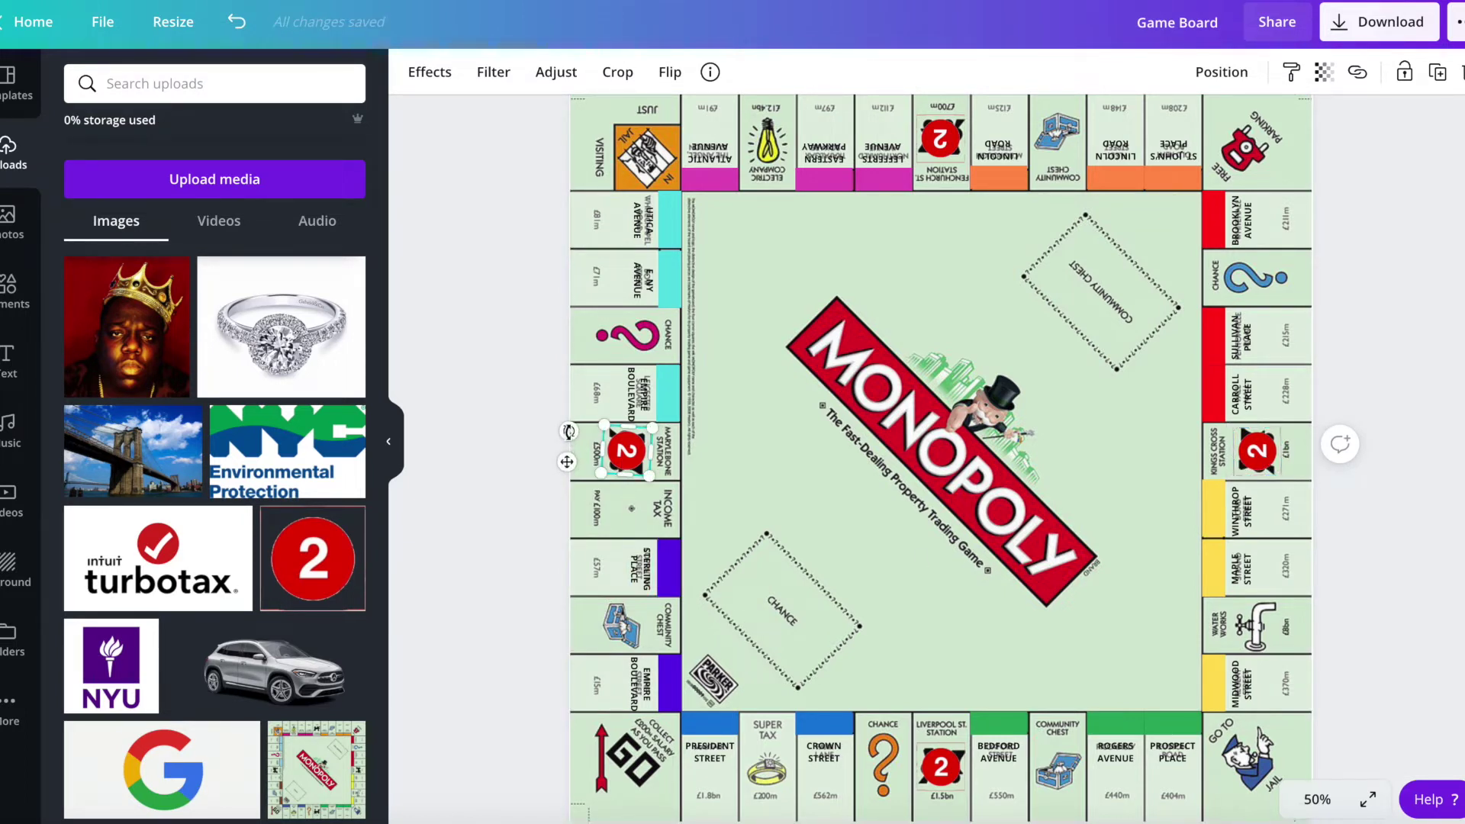
{"action": "left_click_drag", "start_coordinate": [568, 432], "coordinate": [564, 441]}
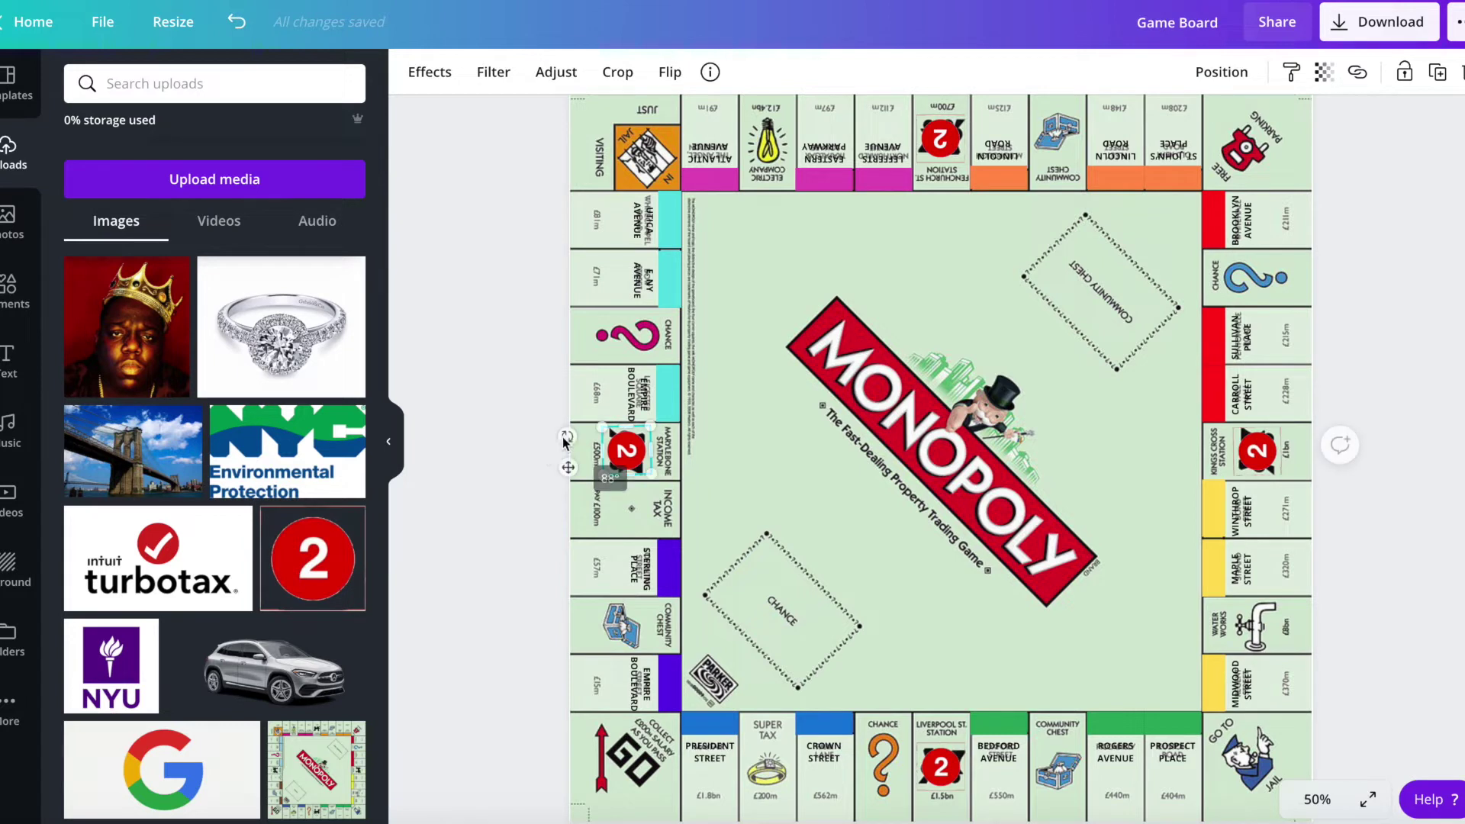
{"action": "left_click", "coordinate": [544, 456]}
- Duplicate the Sterling Place label onto Marylebone Station as Bergen St Station
{"action": "left_click", "coordinate": [664, 456]}
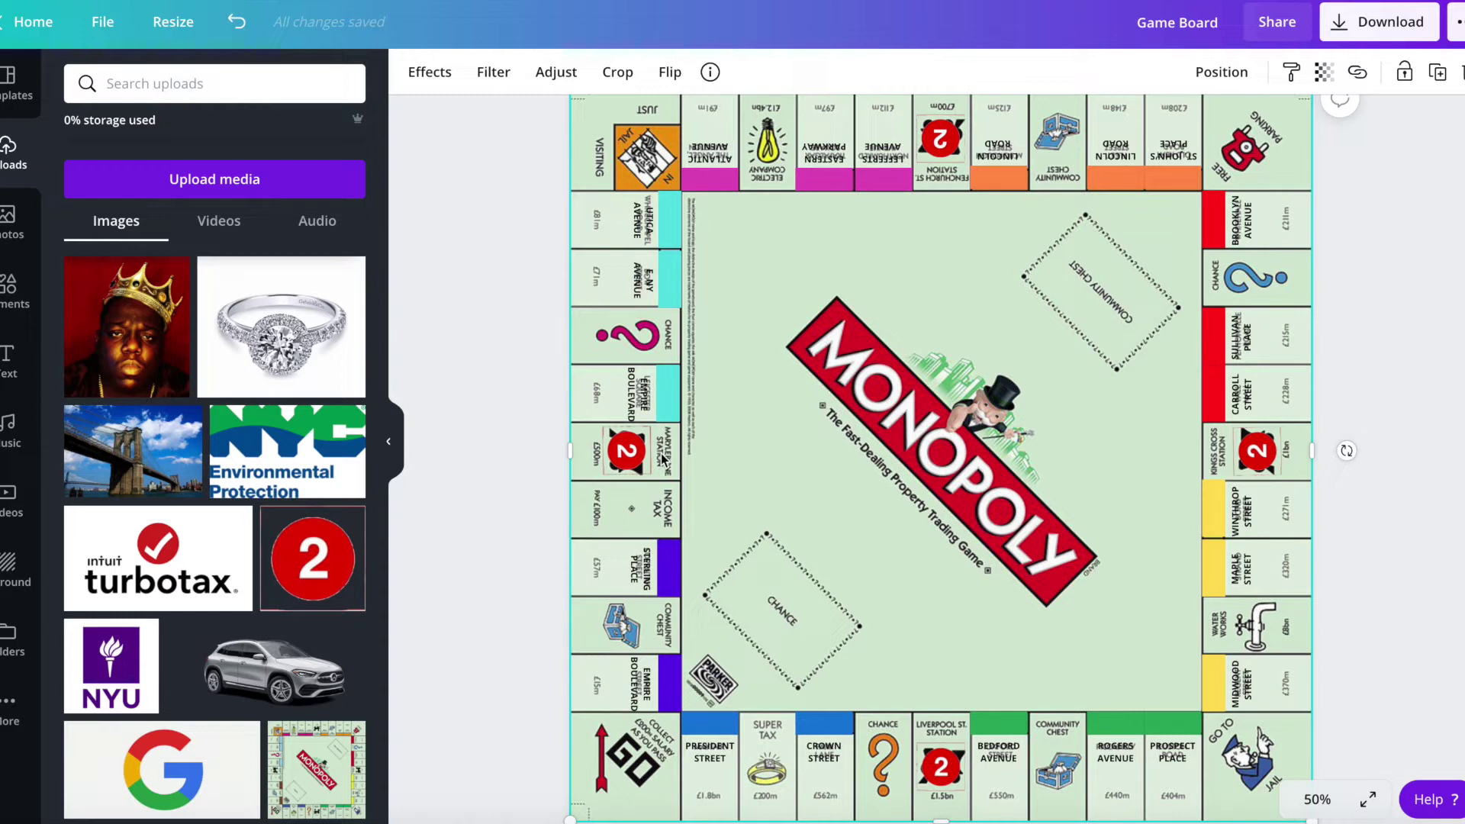
{"action": "left_click", "coordinate": [638, 570]}
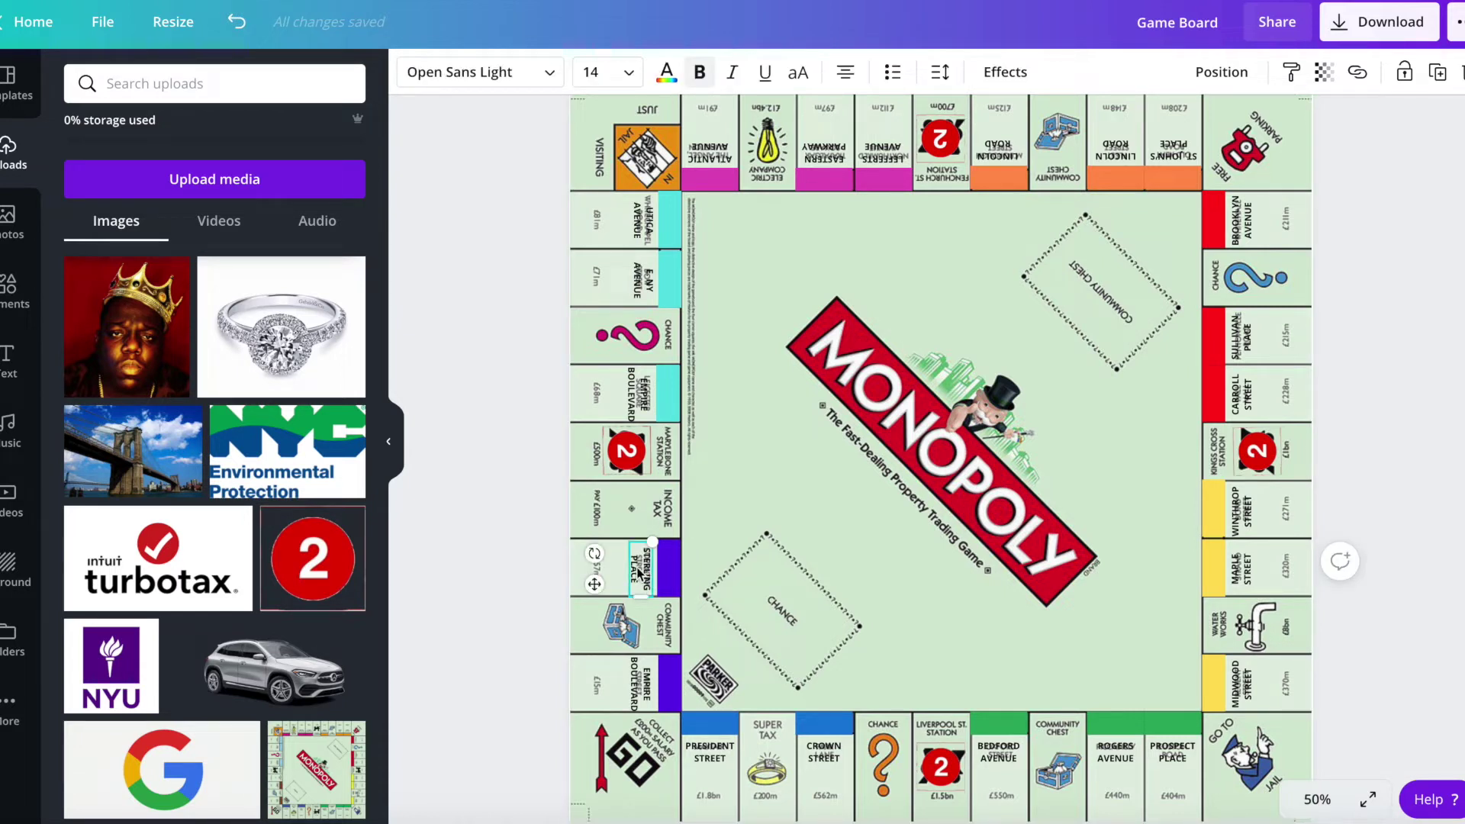
{"action": "key", "text": "shift+Right"}
{"action": "key", "text": "shift+Down"}
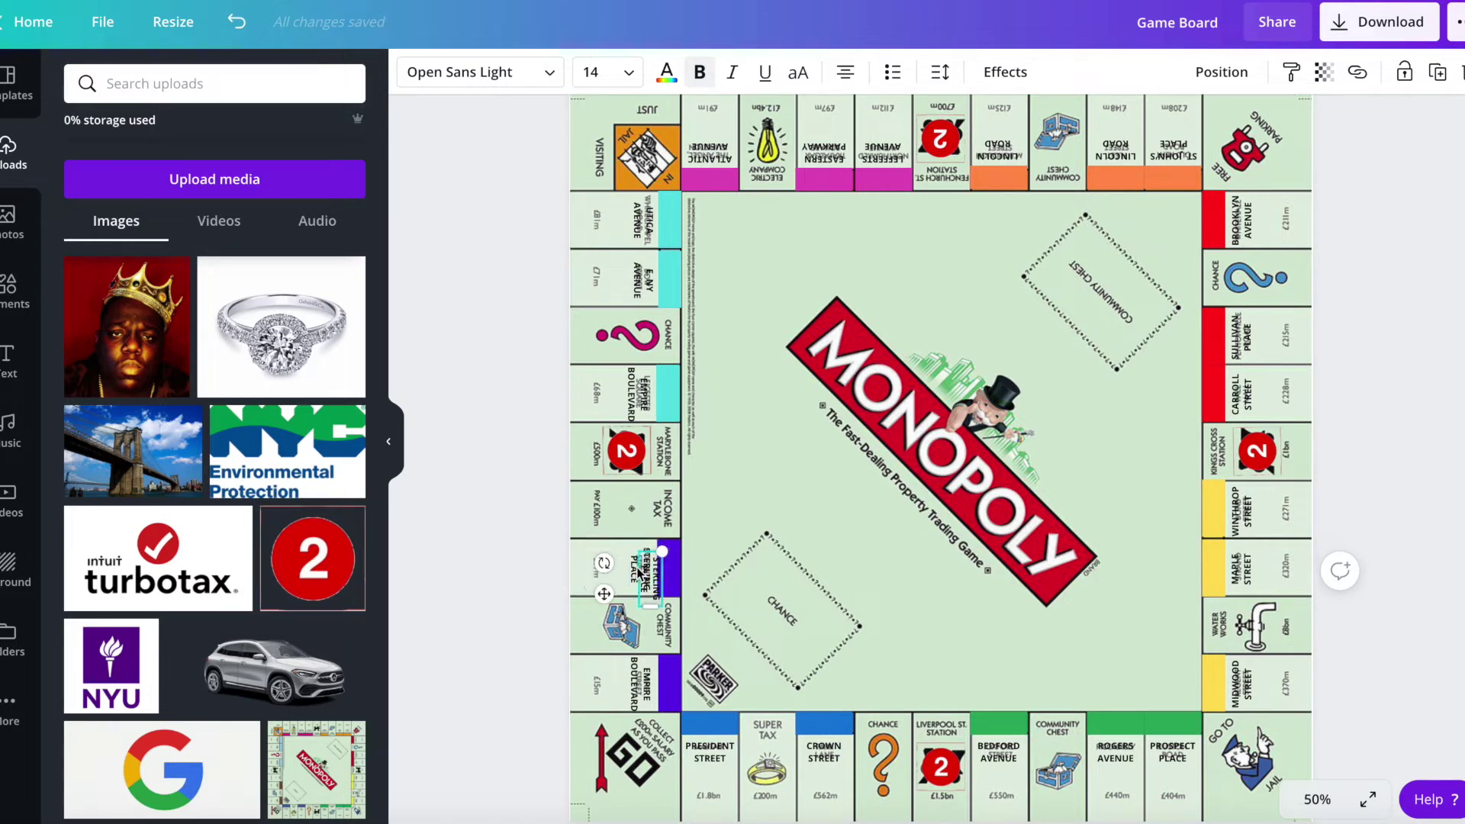
{"action": "left_click_drag", "start_coordinate": [651, 584], "coordinate": [661, 452]}
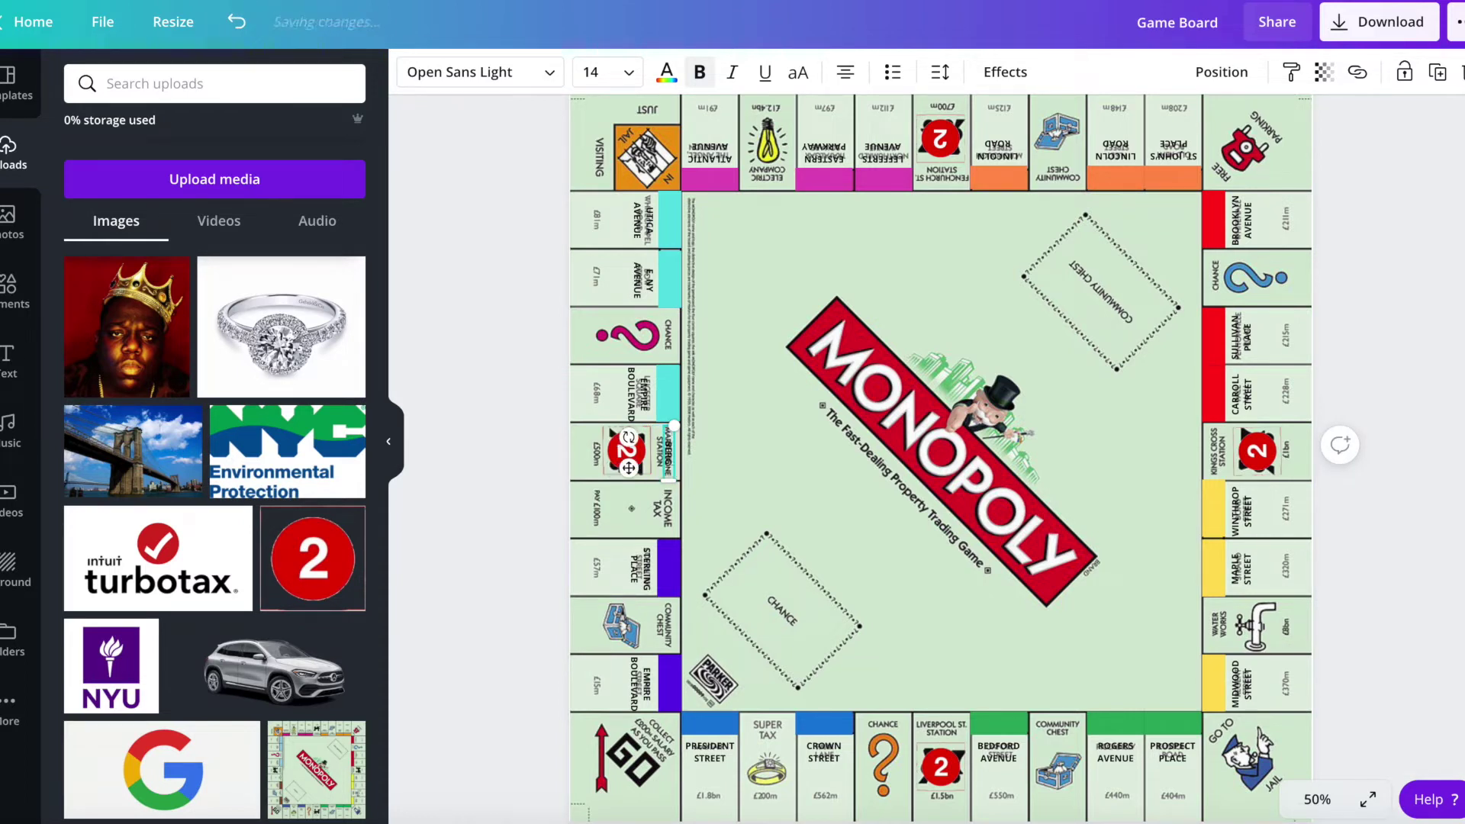
{"action": "type", "text": "Bergen St Stationreet"}
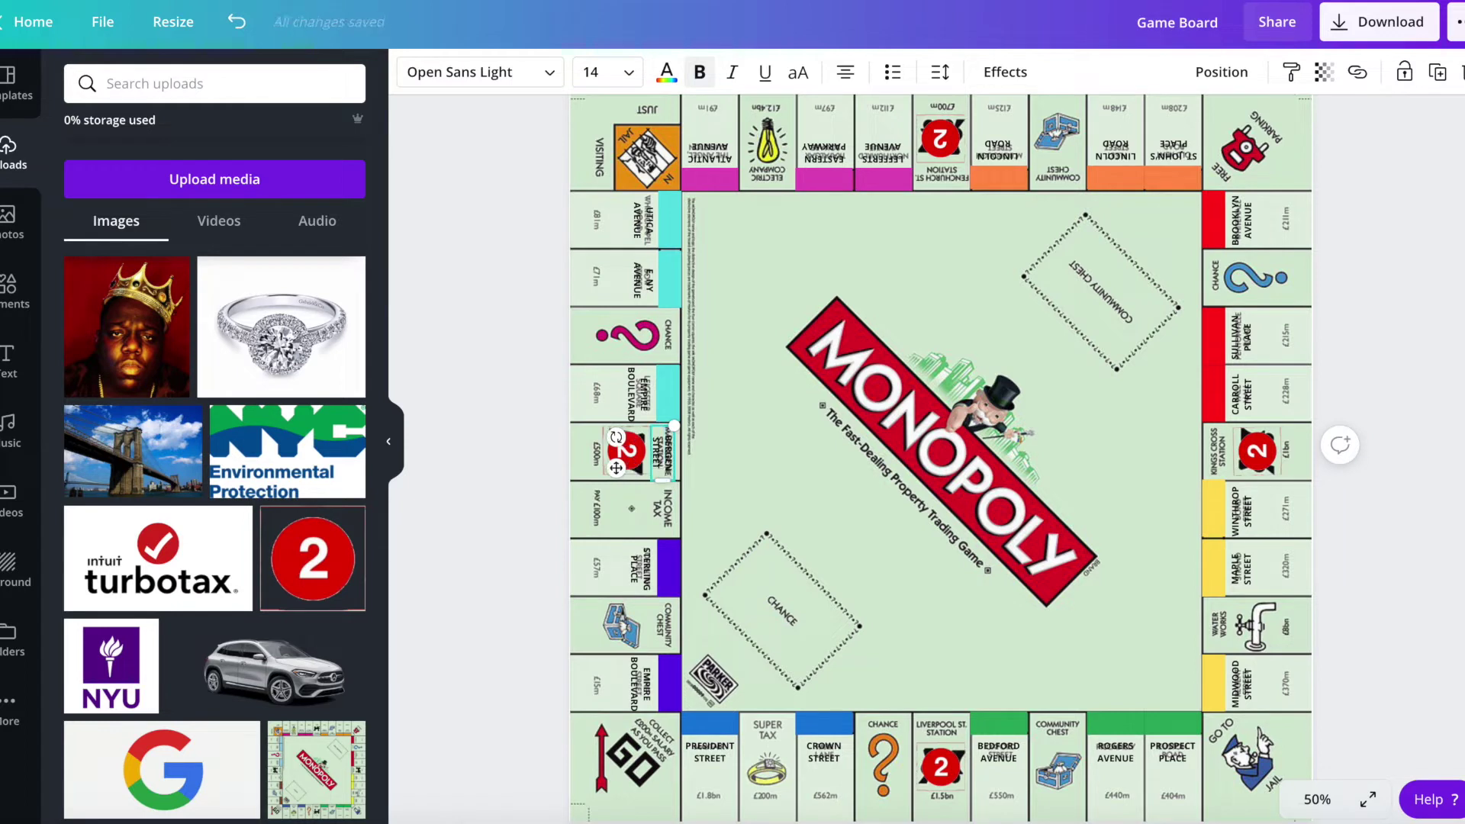
- Nudge the Marylebone and top-row red 2 badges into alignment
{"action": "left_click", "coordinate": [627, 459]}
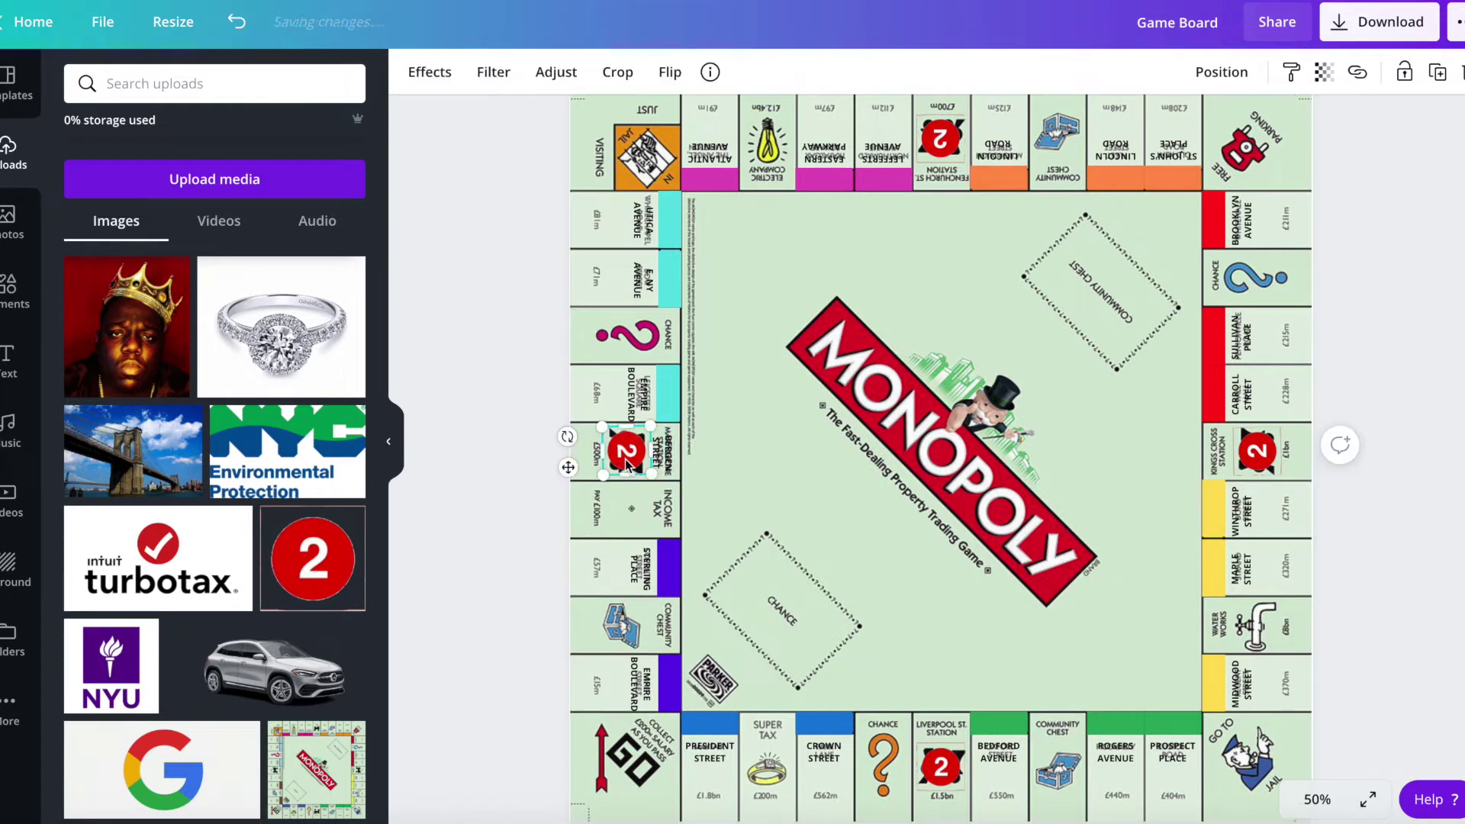
{"action": "left_click_drag", "start_coordinate": [626, 460], "coordinate": [618, 459]}
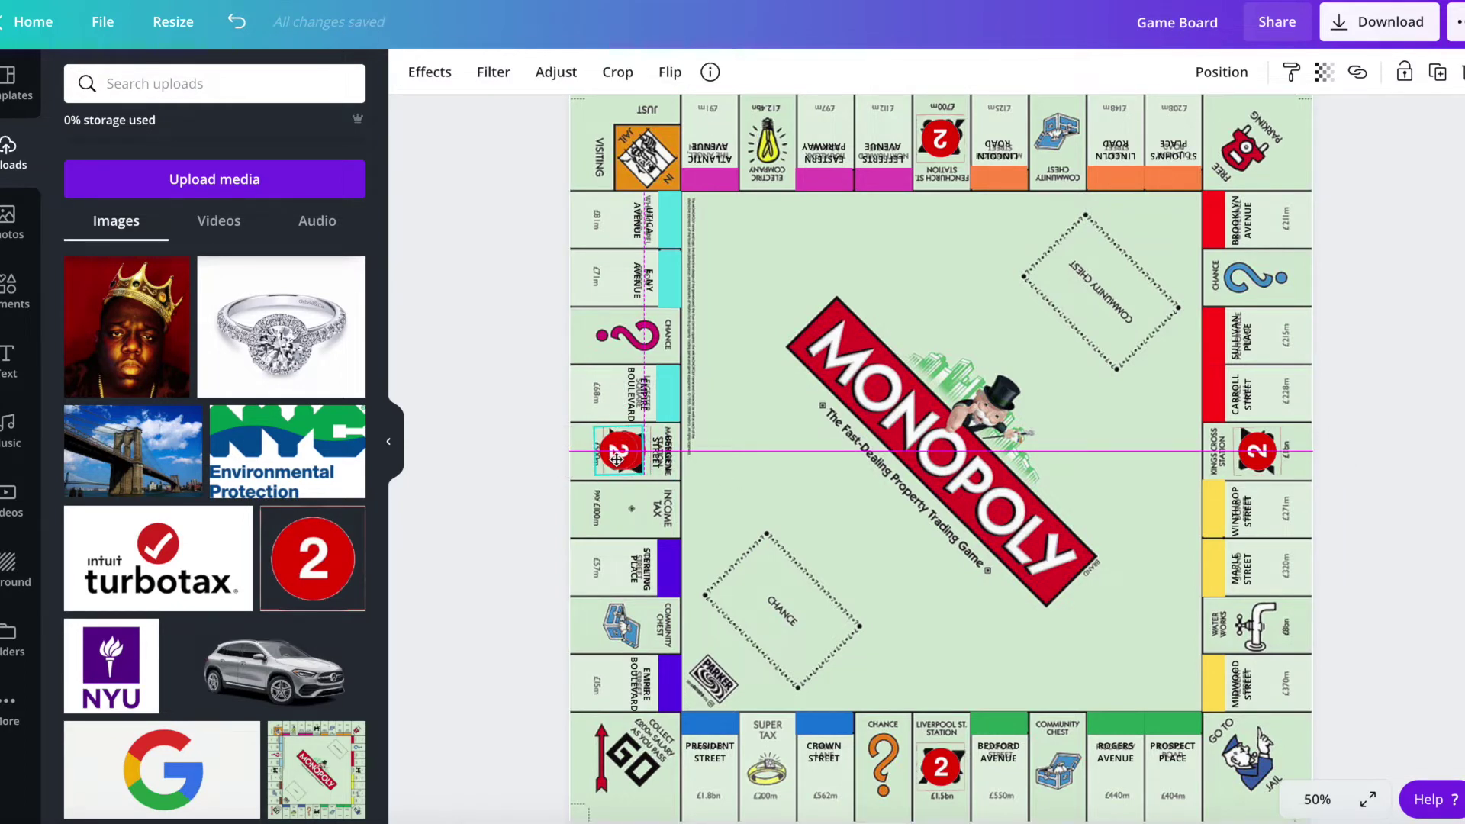
{"action": "left_click", "coordinate": [665, 450]}
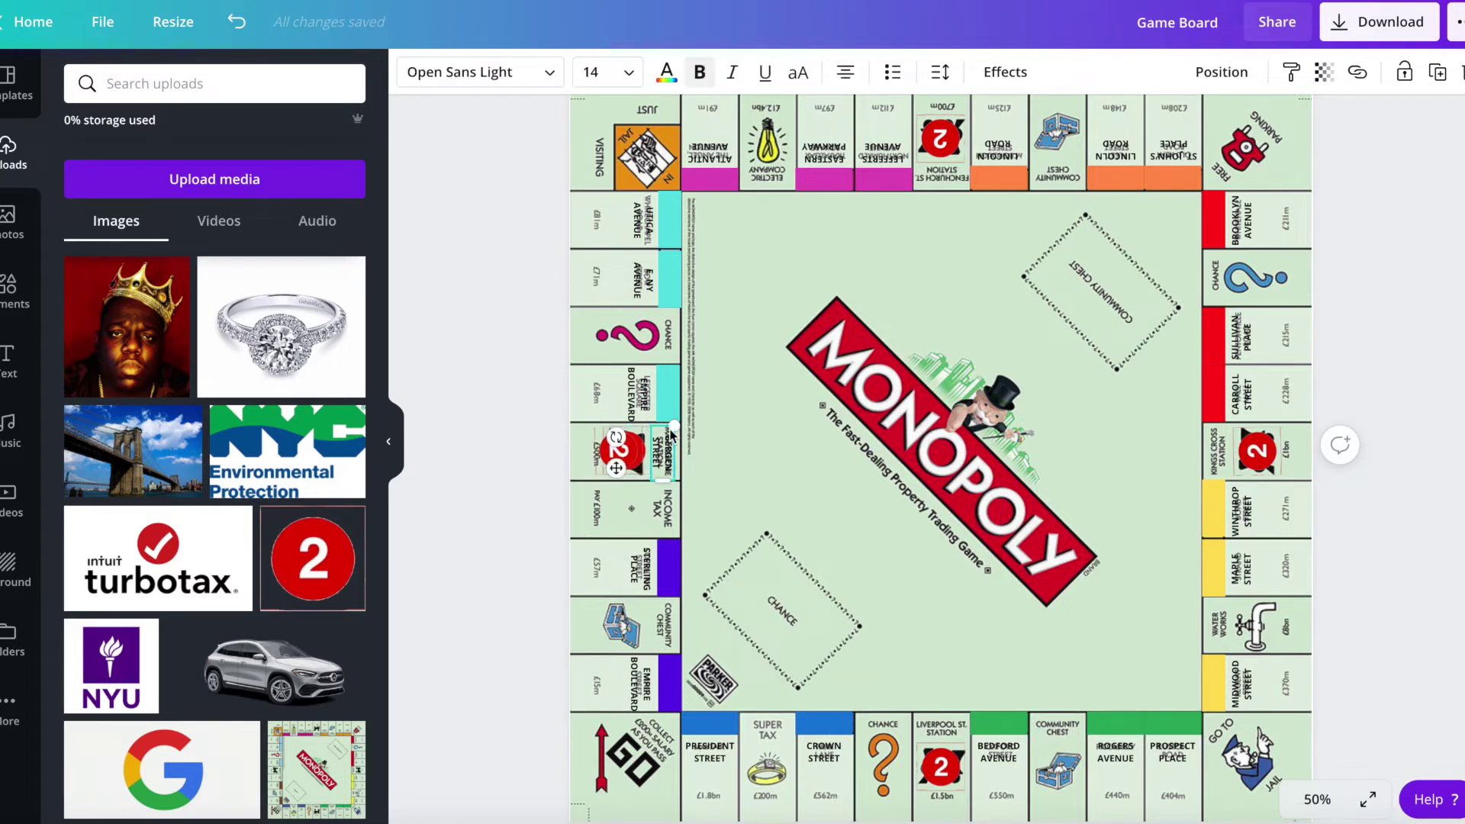
{"action": "left_click_drag", "start_coordinate": [939, 140], "coordinate": [940, 134]}
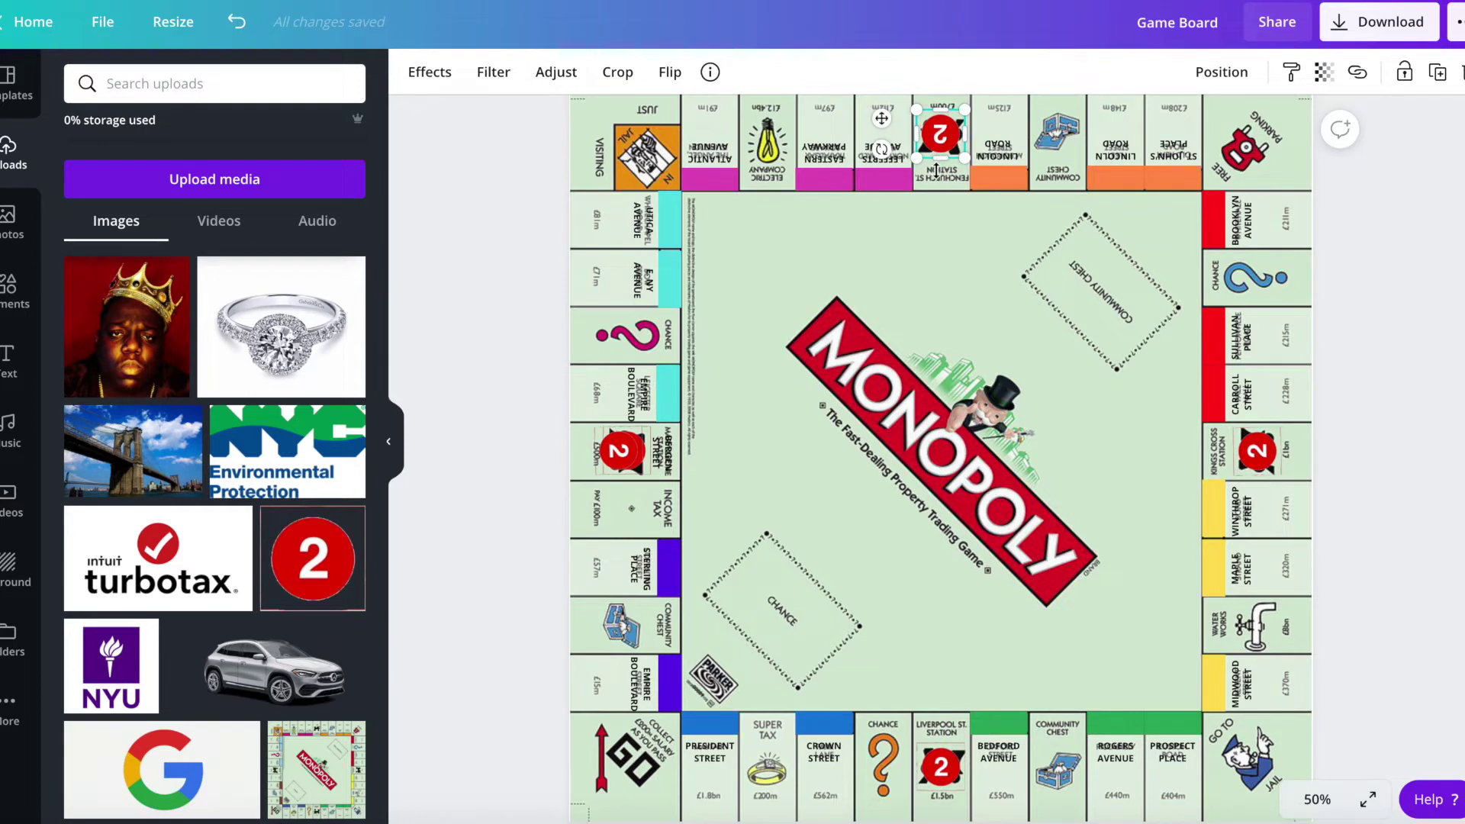
{"action": "key", "text": "Tab"}
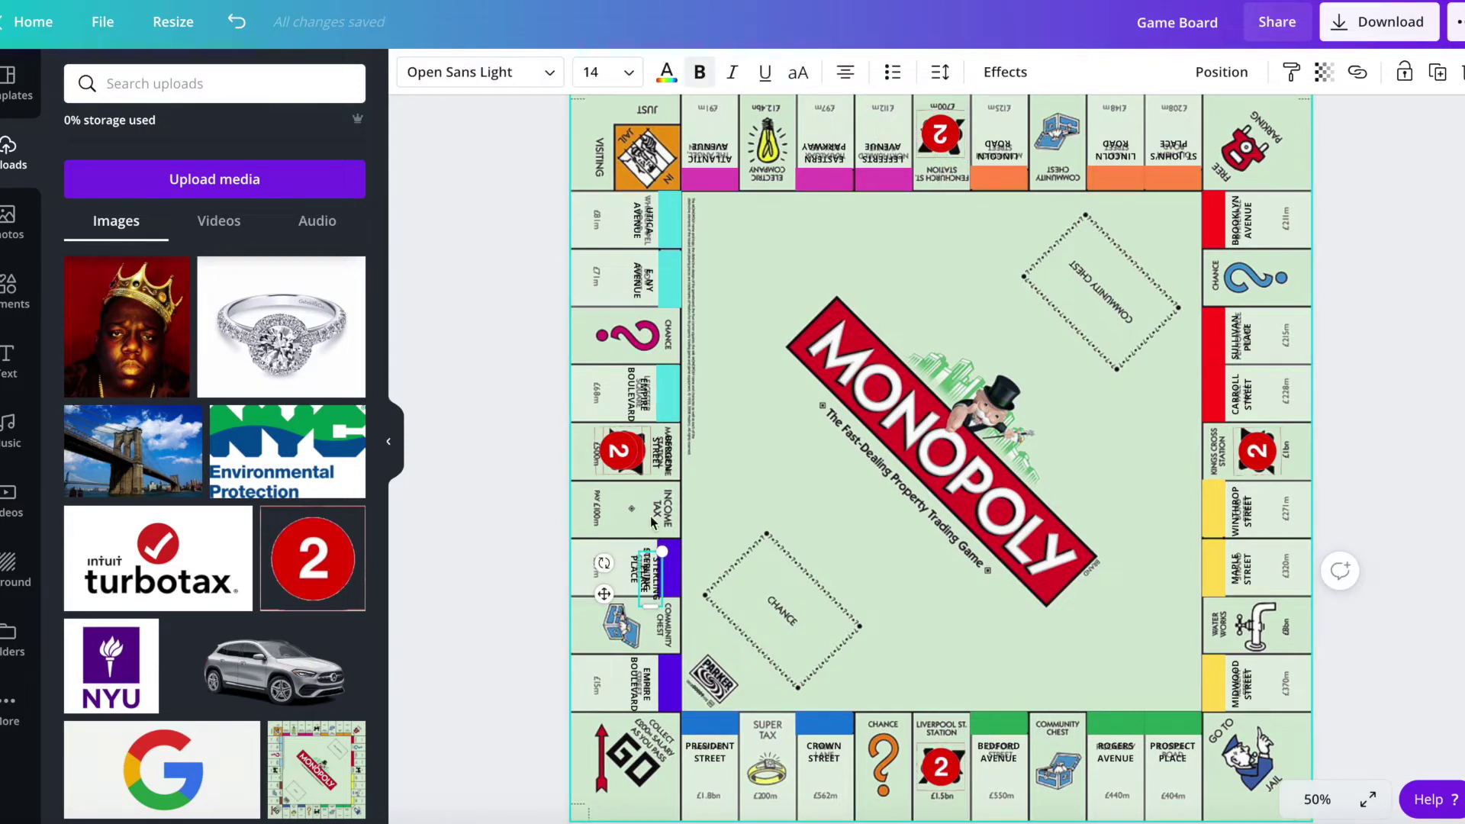
- Place an upside-down Grand Army Plaza label and red 2 badge on Fenchurch St Station
{"action": "left_click_drag", "start_coordinate": [648, 568], "coordinate": [925, 190]}
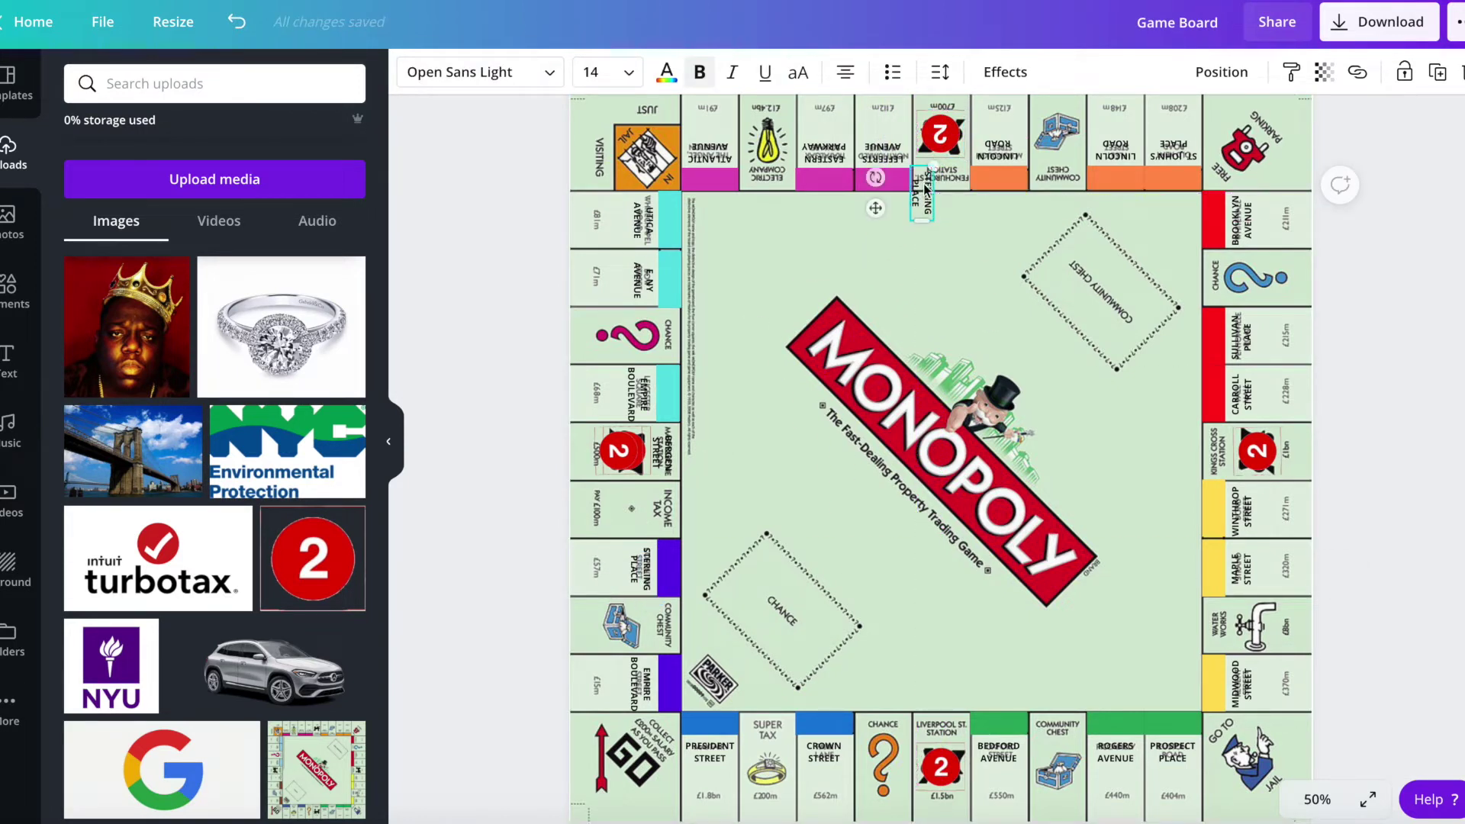
{"action": "left_click_drag", "start_coordinate": [873, 178], "coordinate": [923, 153]}
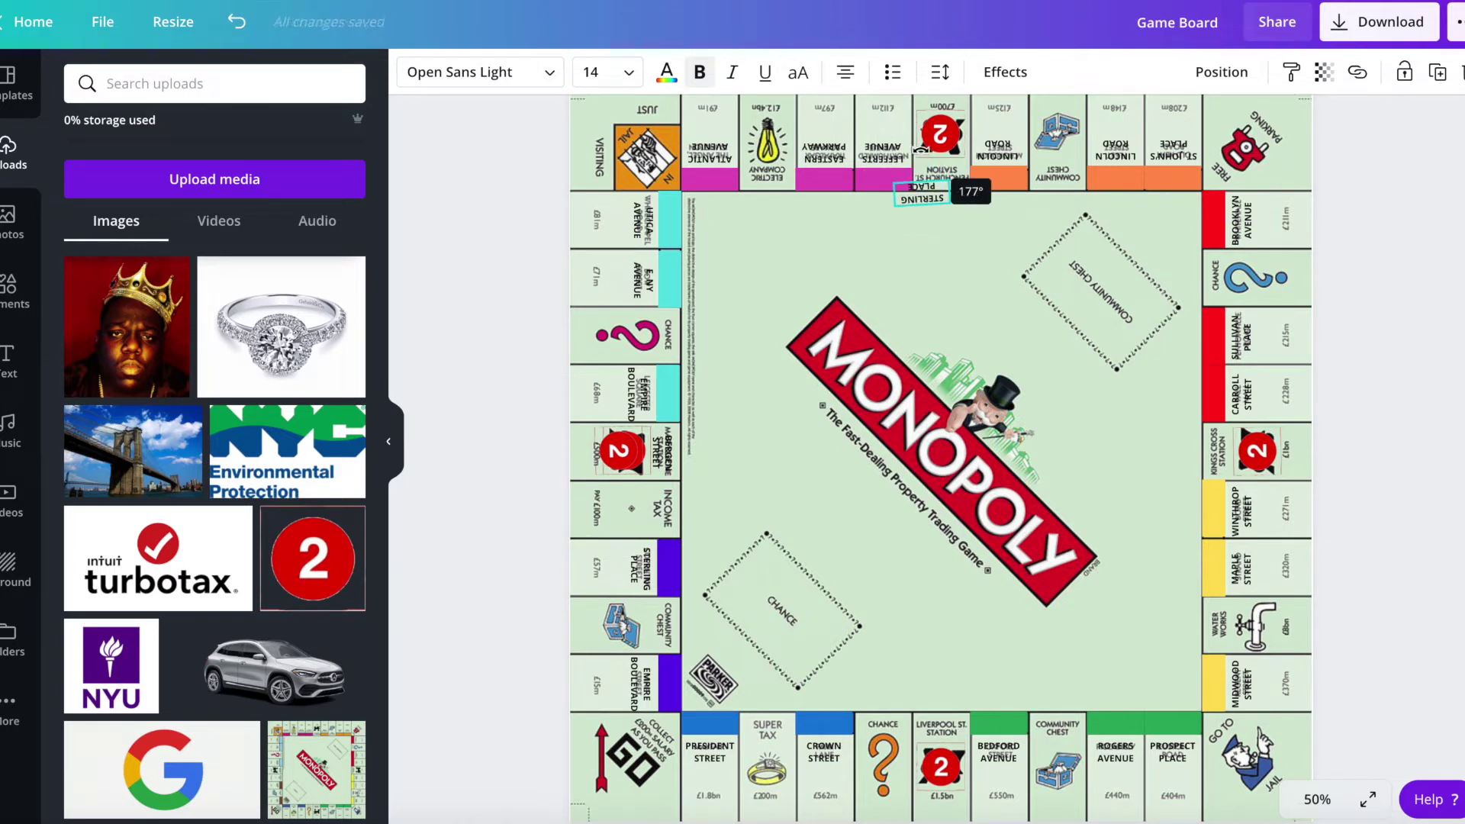
{"action": "left_click_drag", "start_coordinate": [923, 152], "coordinate": [924, 152]}
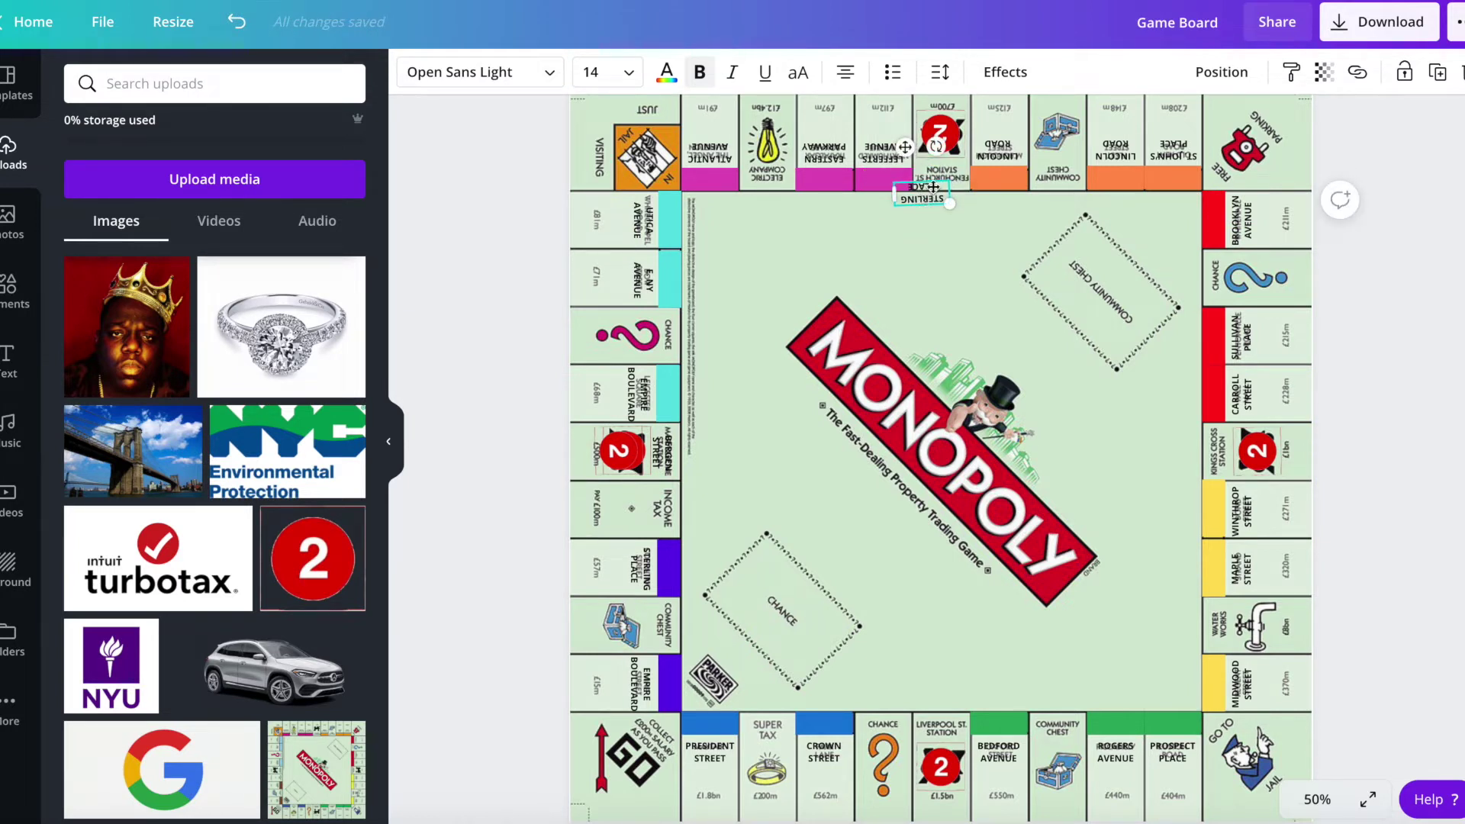
{"action": "left_click_drag", "start_coordinate": [933, 187], "coordinate": [936, 164]}
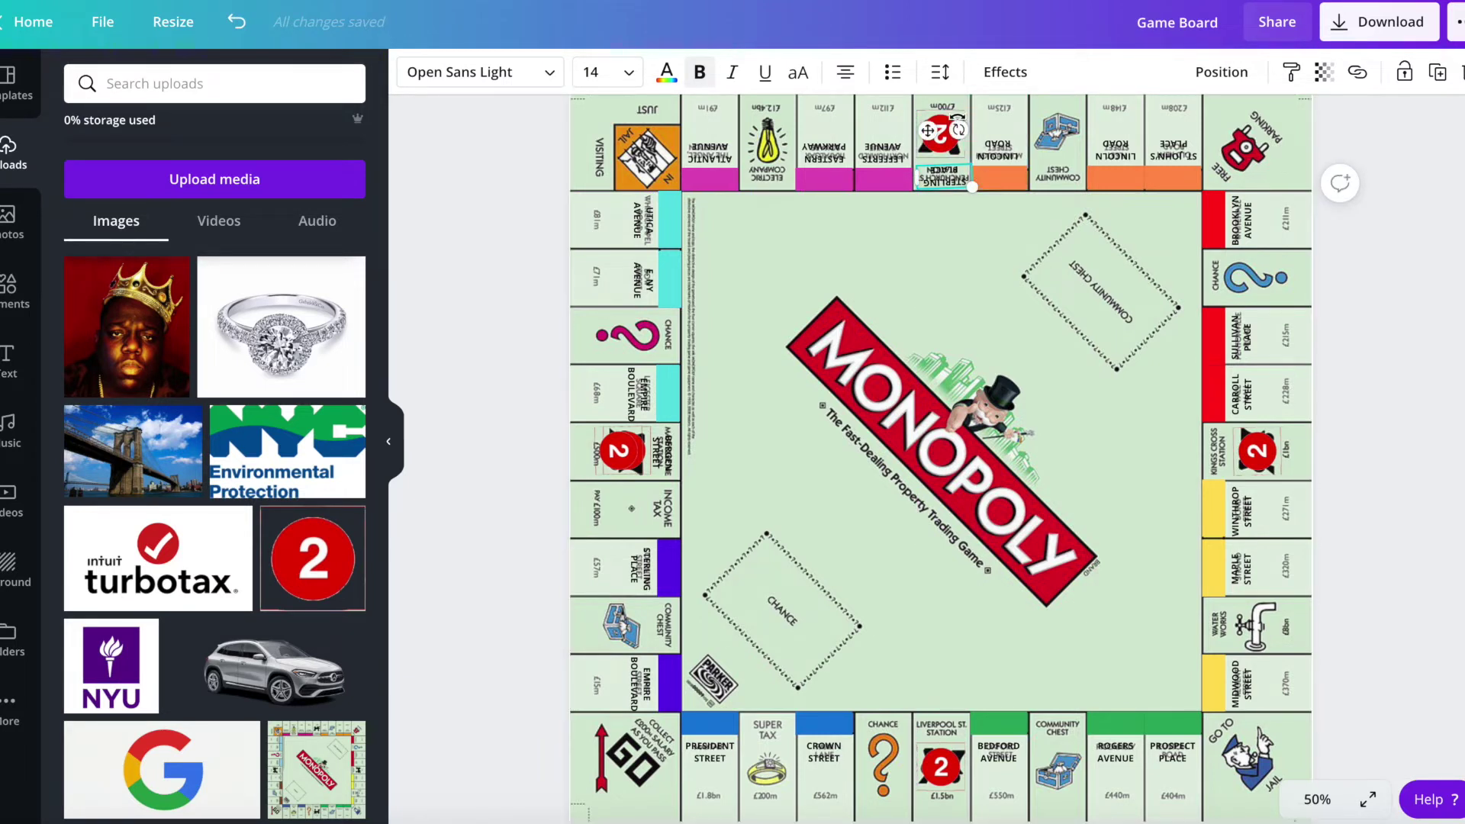
{"action": "left_click_drag", "start_coordinate": [957, 129], "coordinate": [994, 152]}
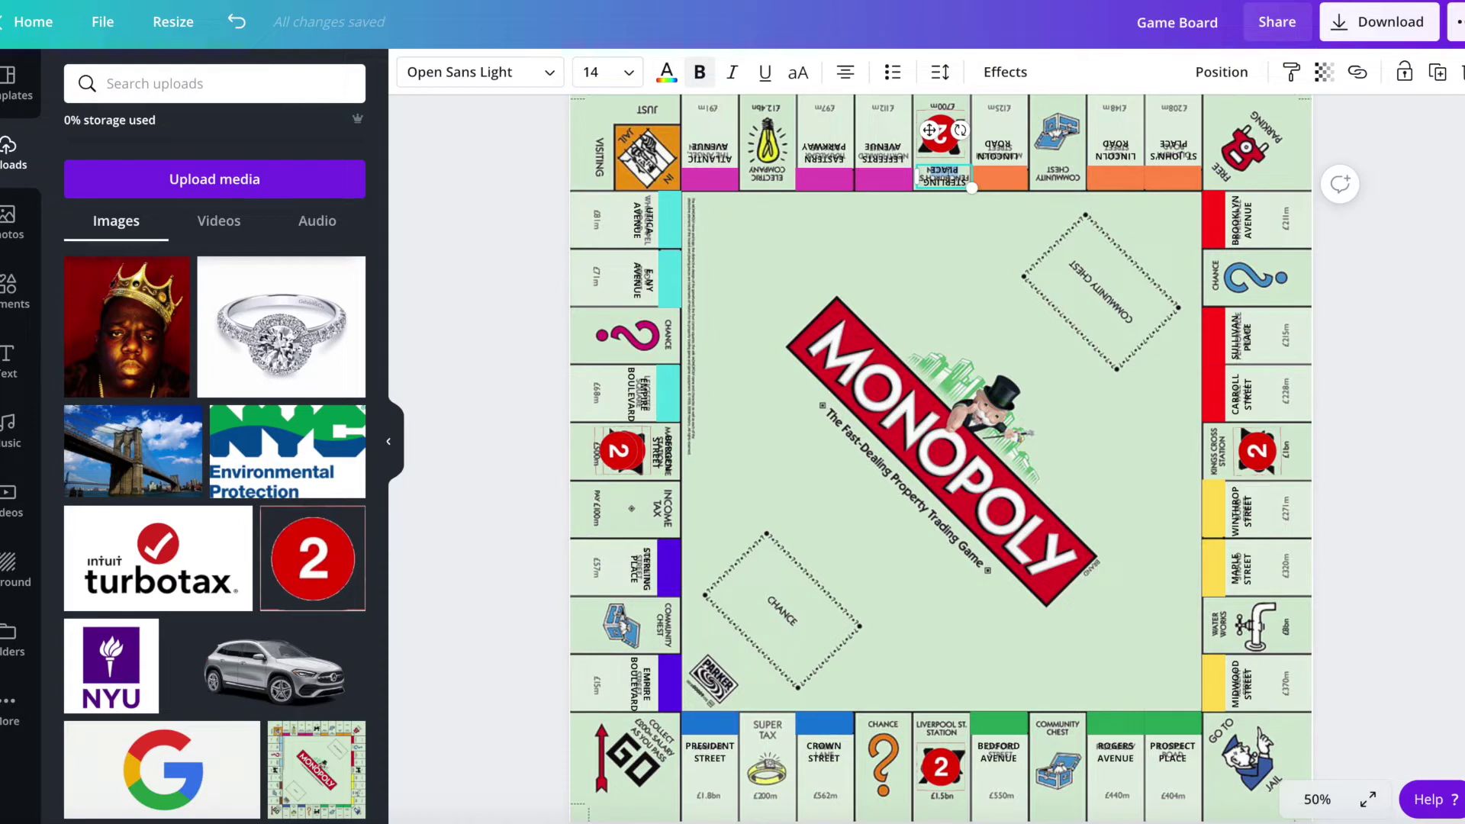
{"action": "scroll", "coordinate": [950, 180], "scroll_direction": "down", "scroll_amount": 1}
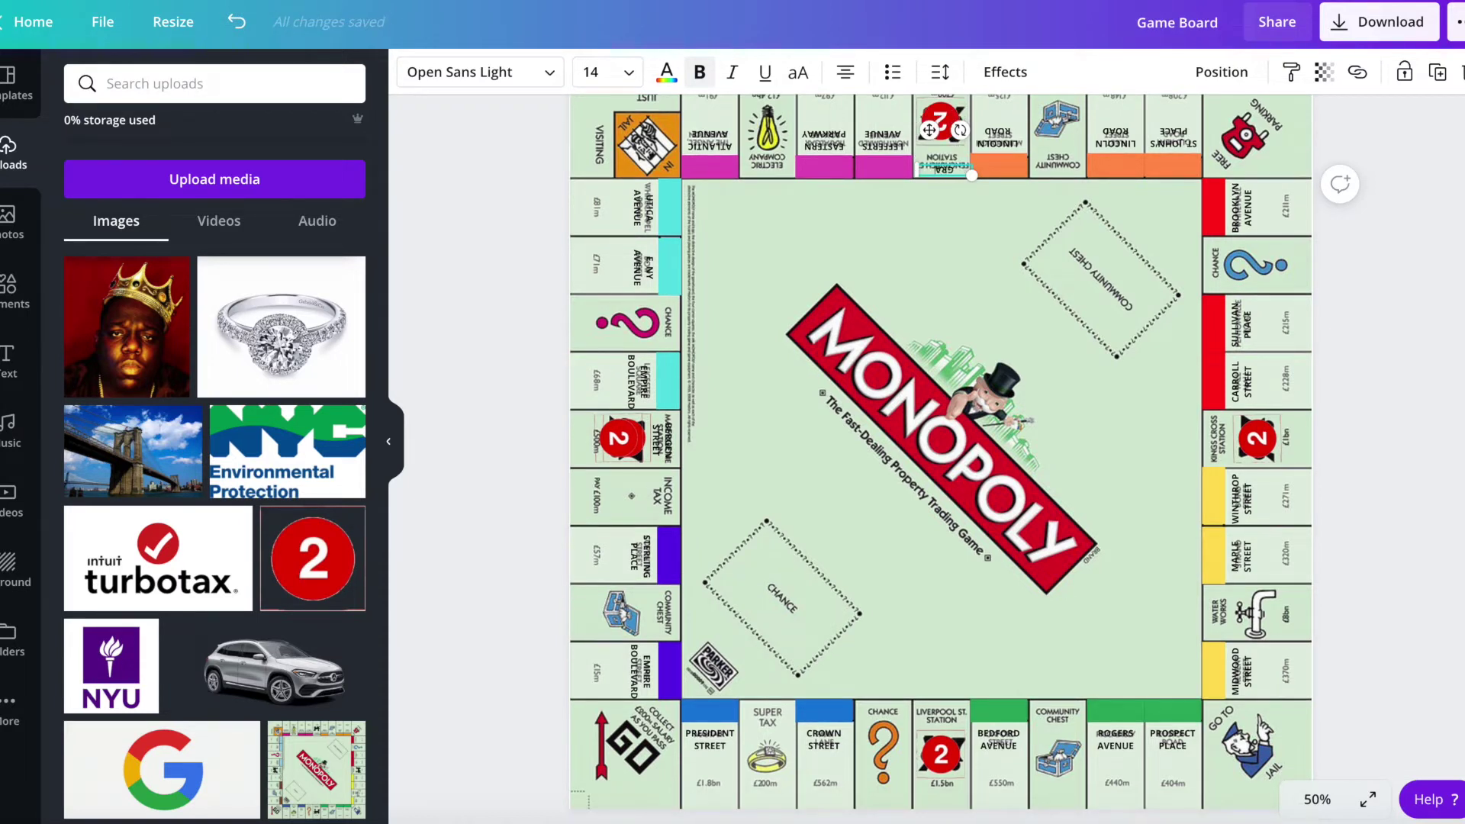
{"action": "scroll", "coordinate": [972, 178], "scroll_direction": "up", "scroll_amount": 1}
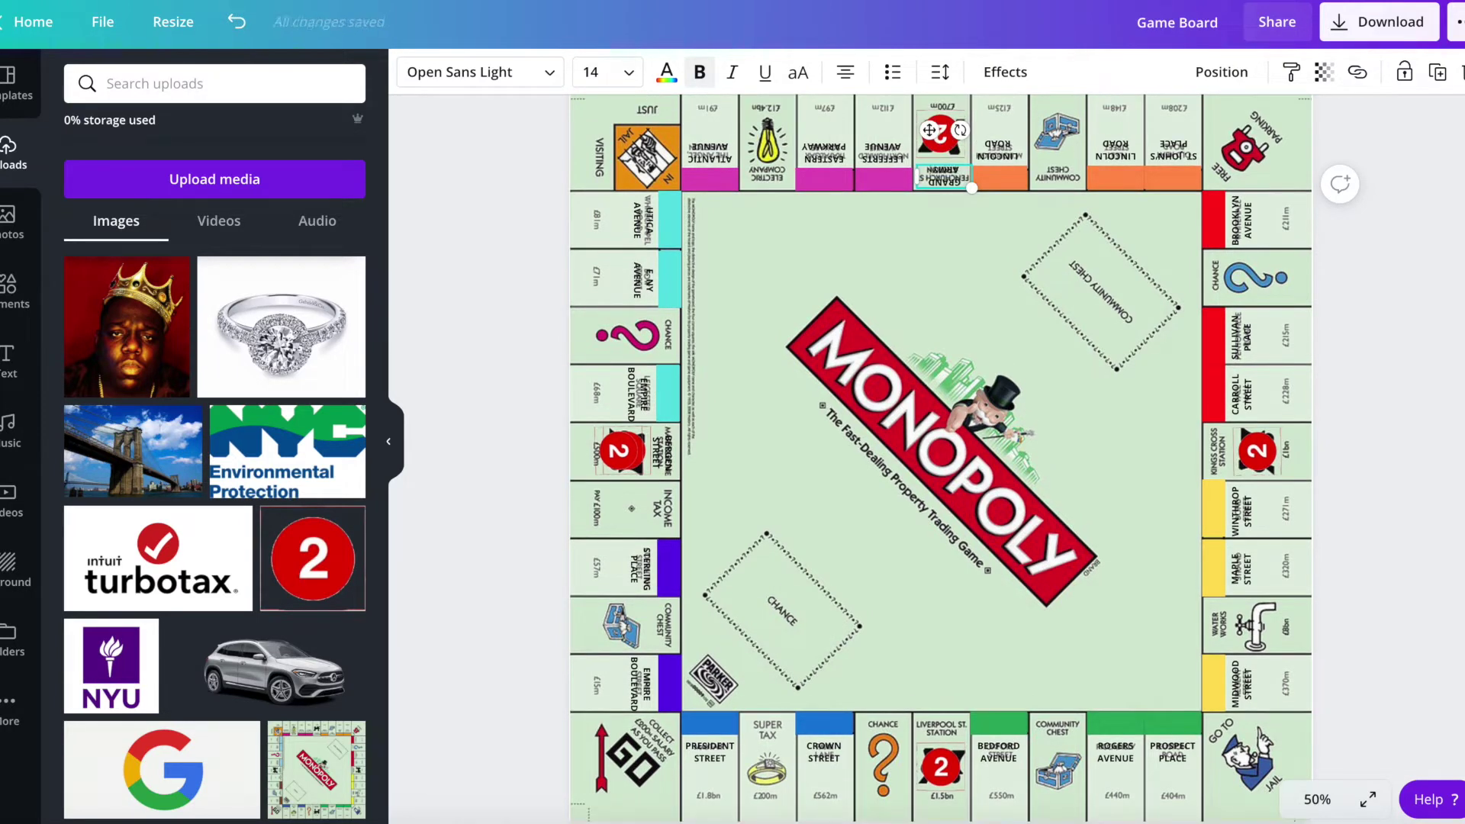
{"action": "scroll", "coordinate": [971, 184], "scroll_direction": "up", "scroll_amount": 1}
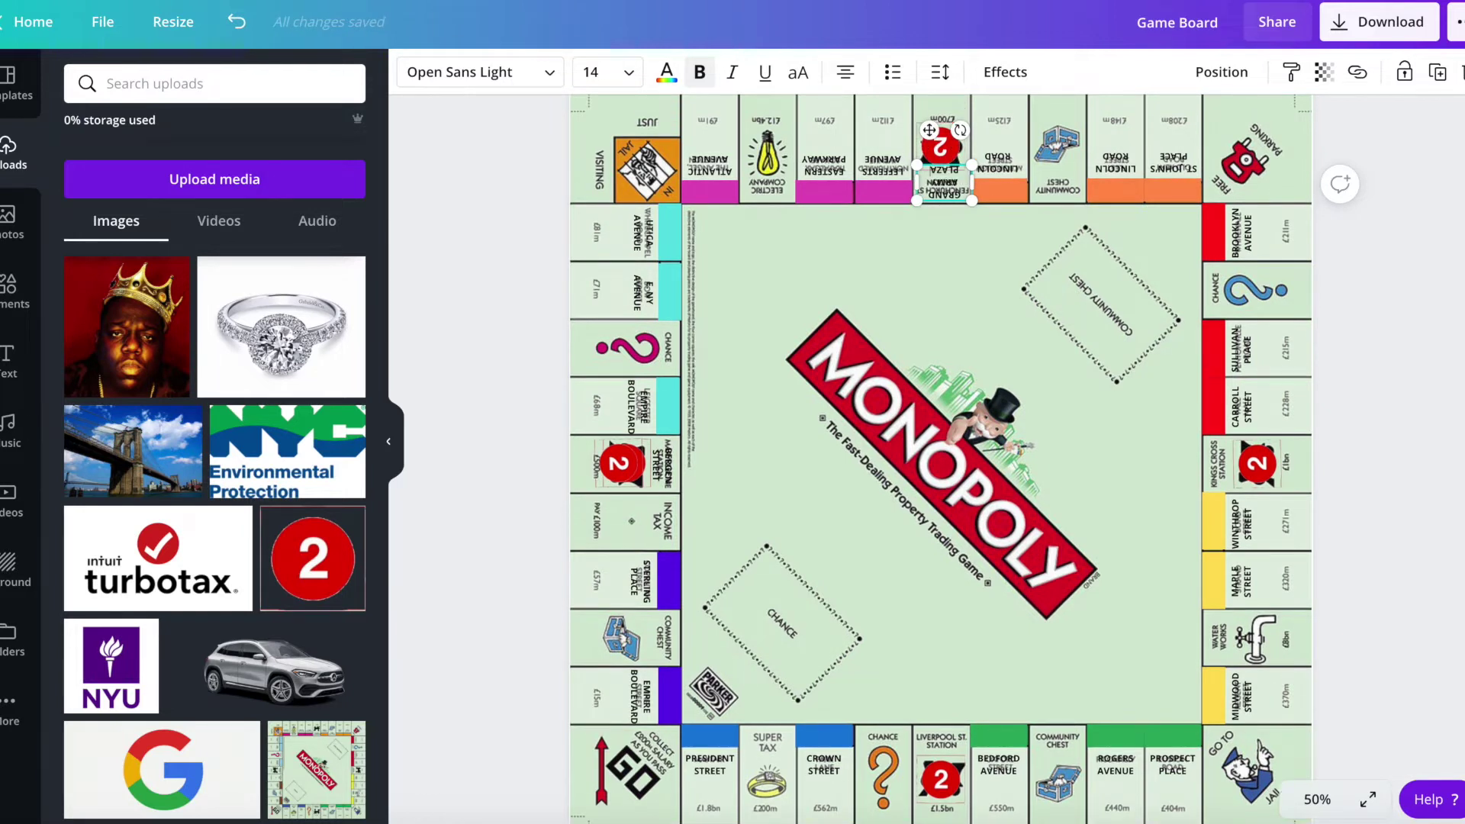
- Nudge the top-row 2 badge into place and check the street-name document
{"action": "left_click", "coordinate": [953, 226]}
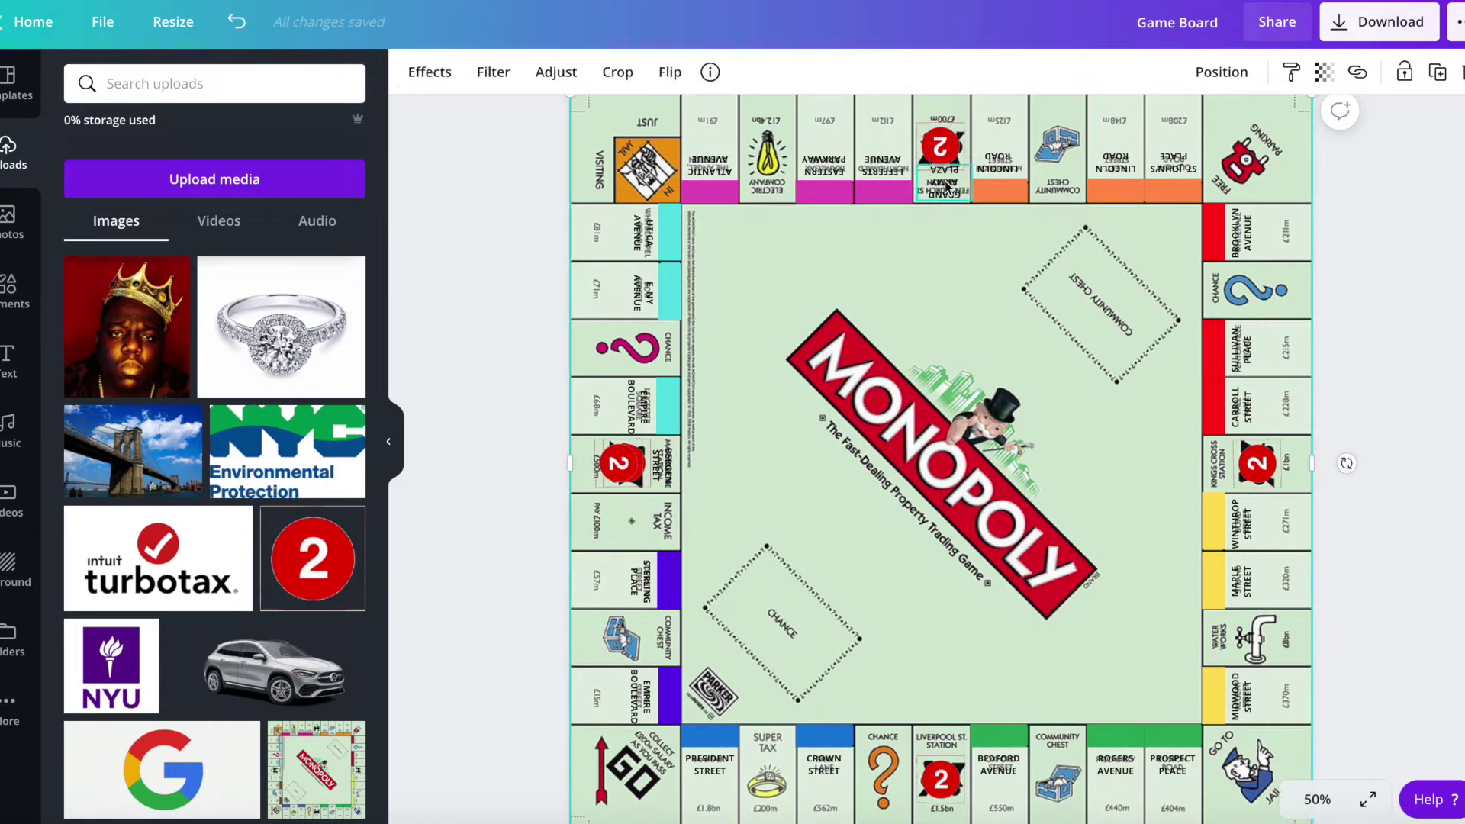
{"action": "left_click", "coordinate": [952, 196]}
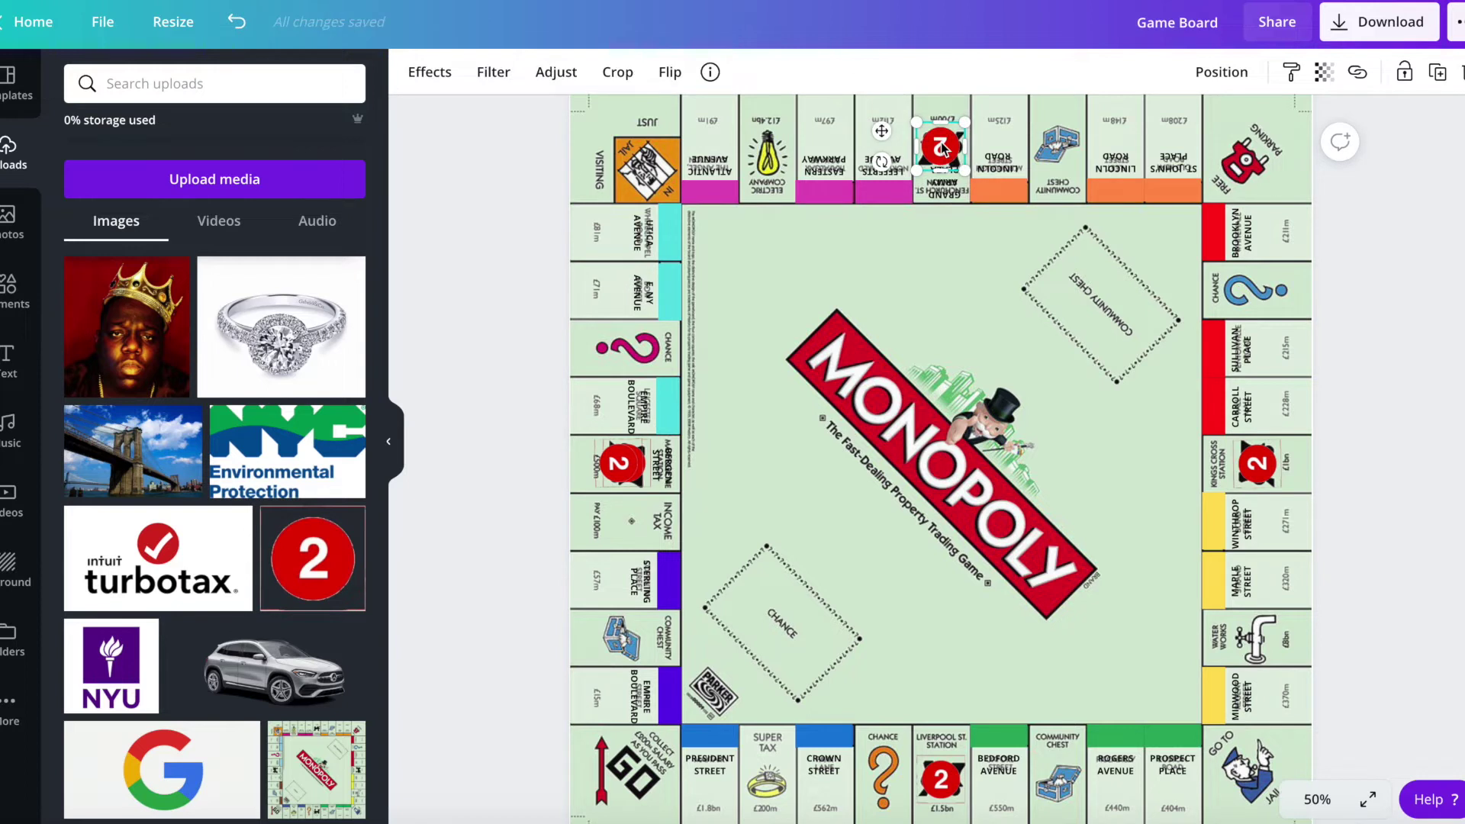
{"action": "left_click_drag", "start_coordinate": [948, 173], "coordinate": [946, 148]}
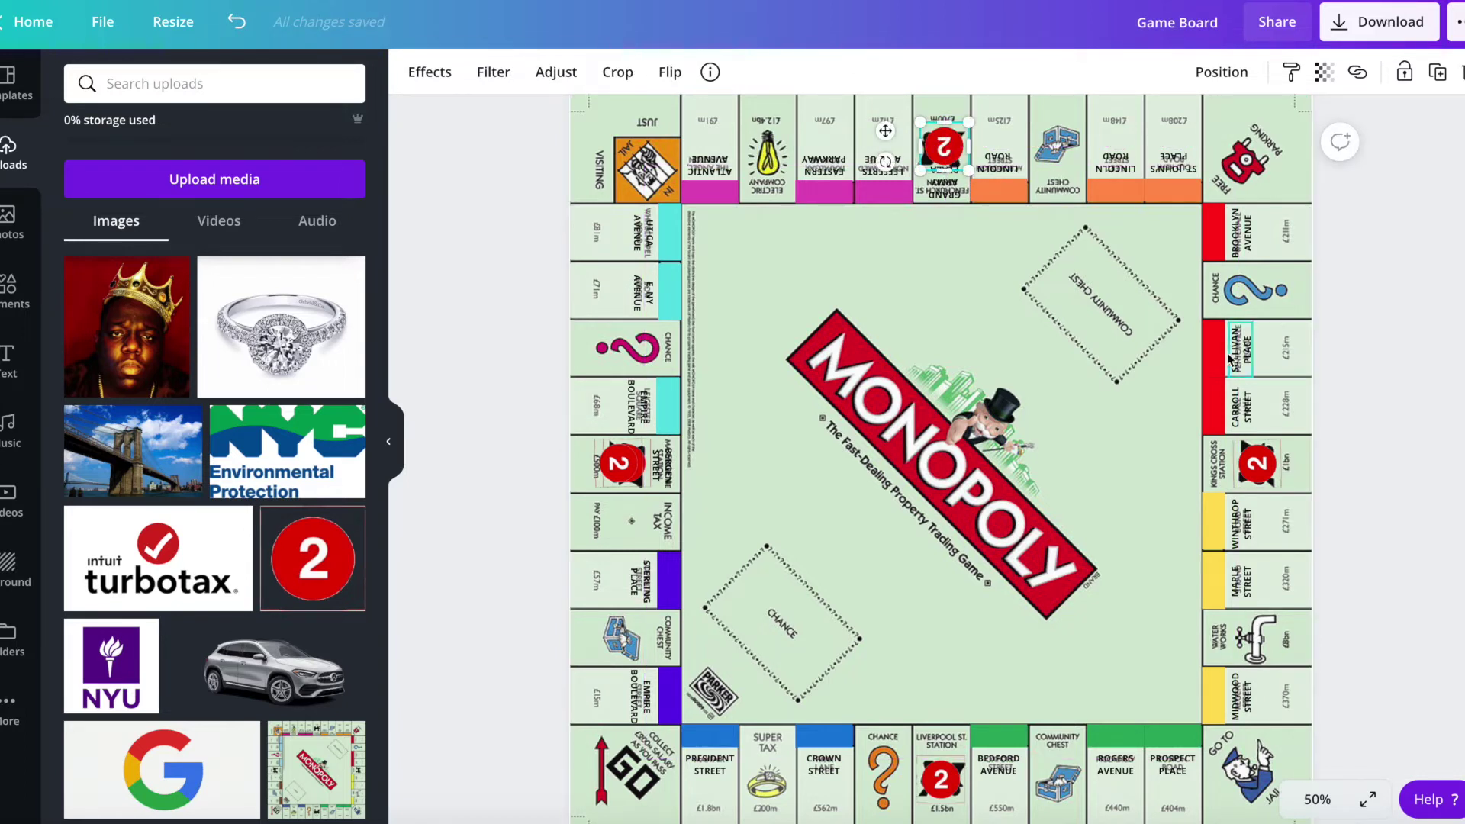
{"action": "left_click", "coordinate": [1217, 479]}
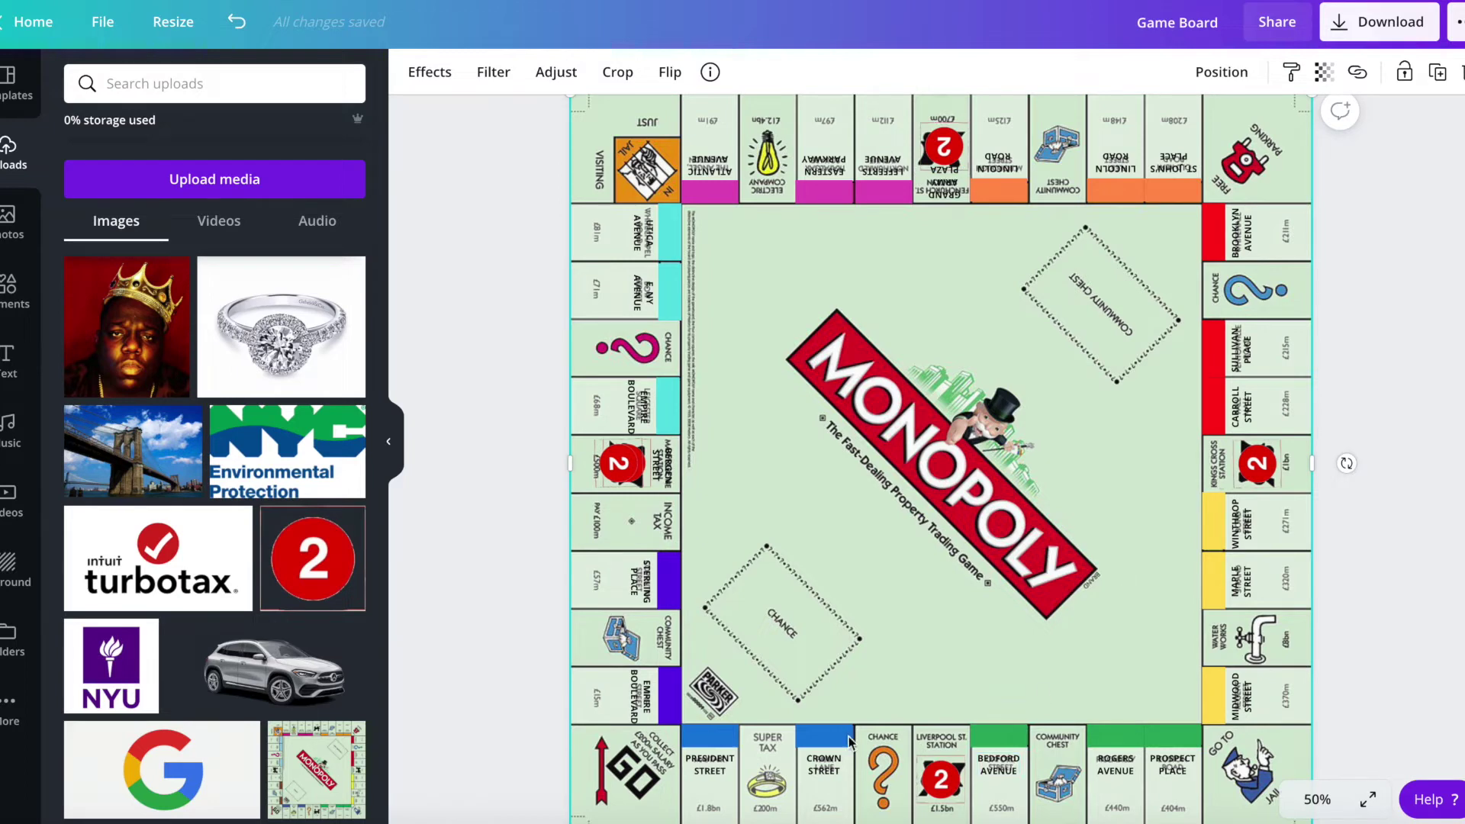
{"action": "left_click", "coordinate": [229, 814]}
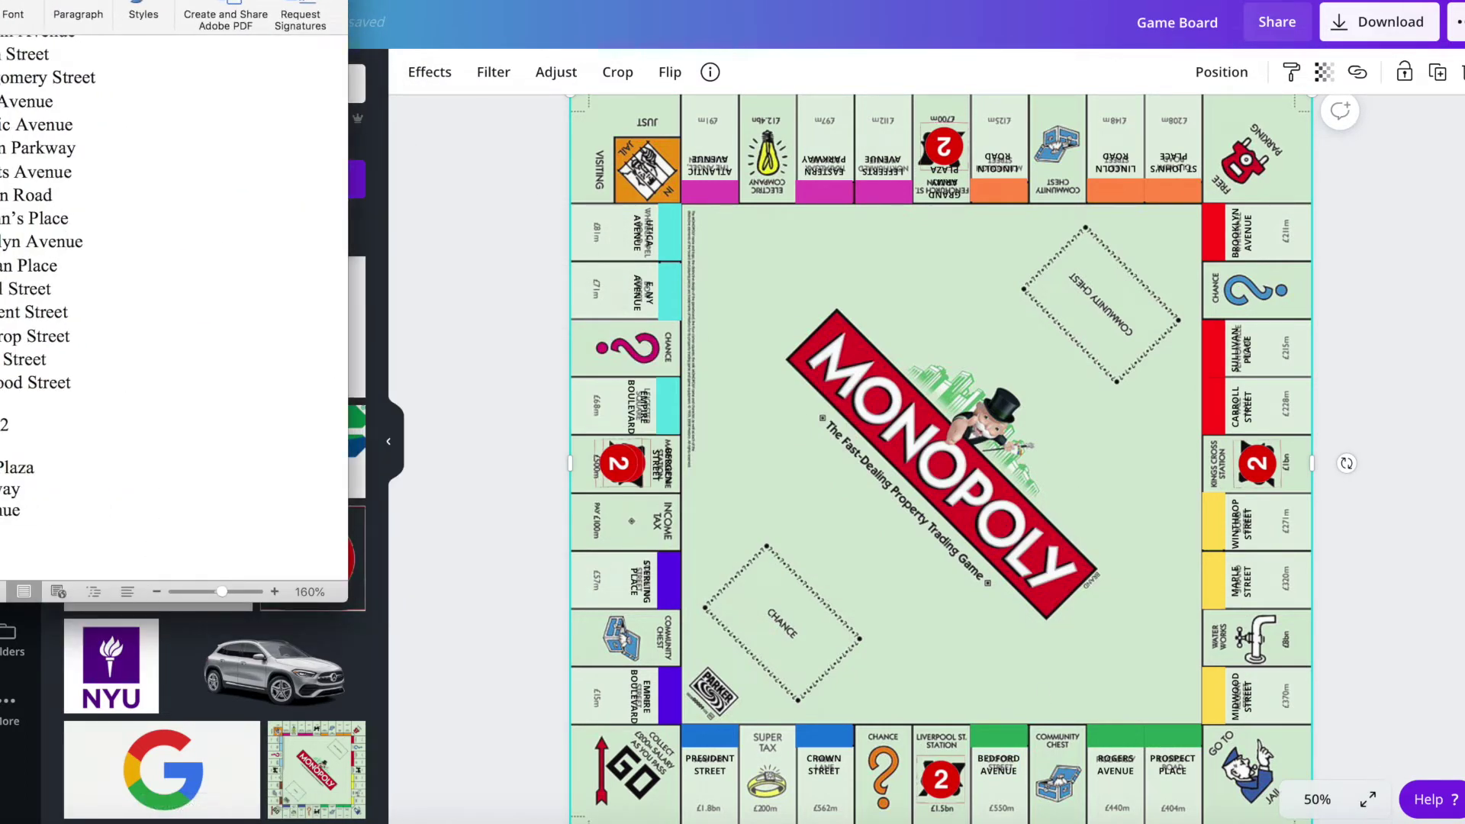
{"action": "left_click", "coordinate": [664, 471]}
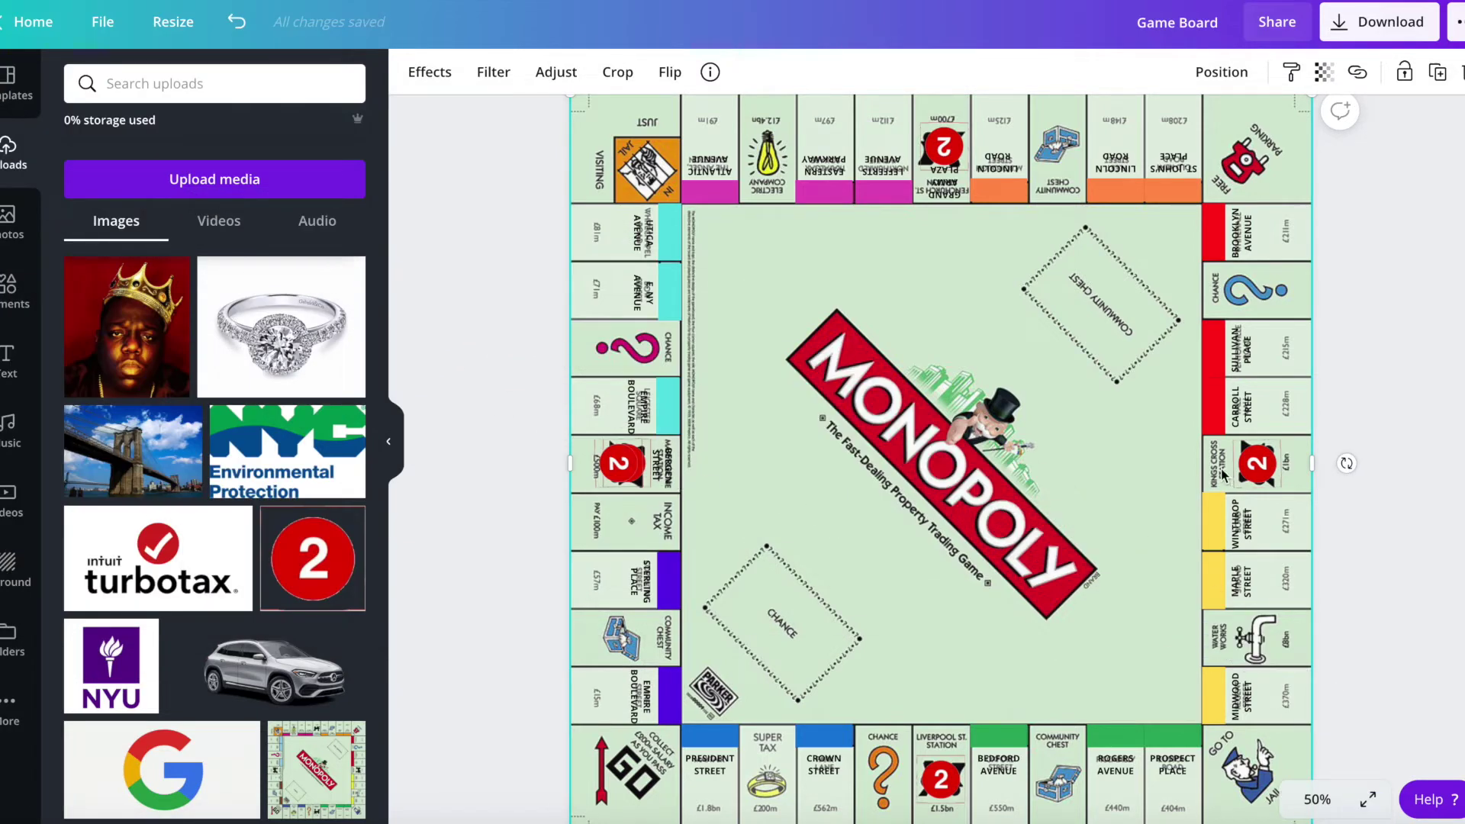
- Add a vertical EASTERN PARKWAY label on the right-hand Kings Cross Station tile
{"action": "key", "text": "Tab"}
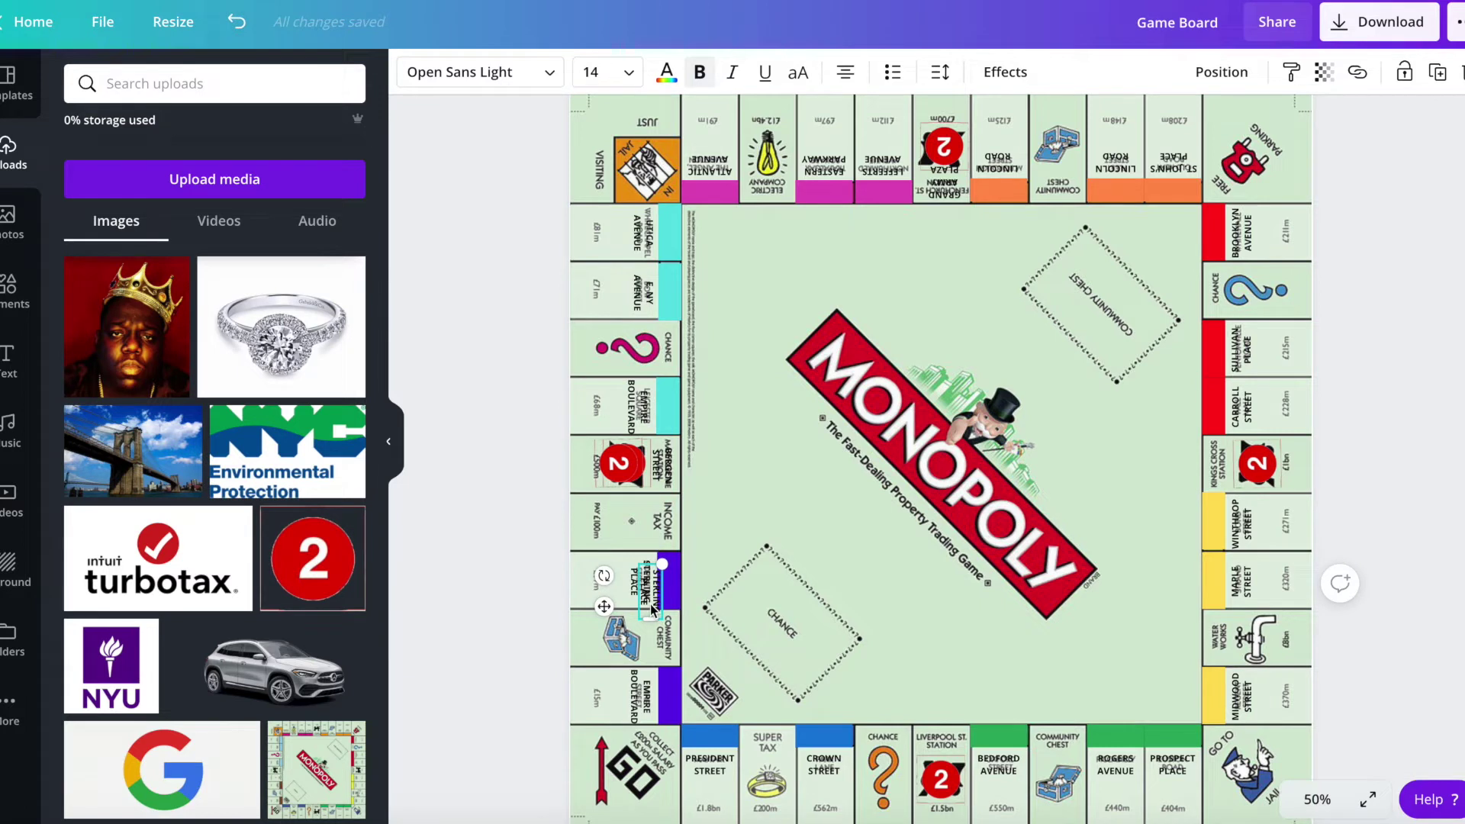
{"action": "left_click_drag", "start_coordinate": [652, 608], "coordinate": [725, 590]}
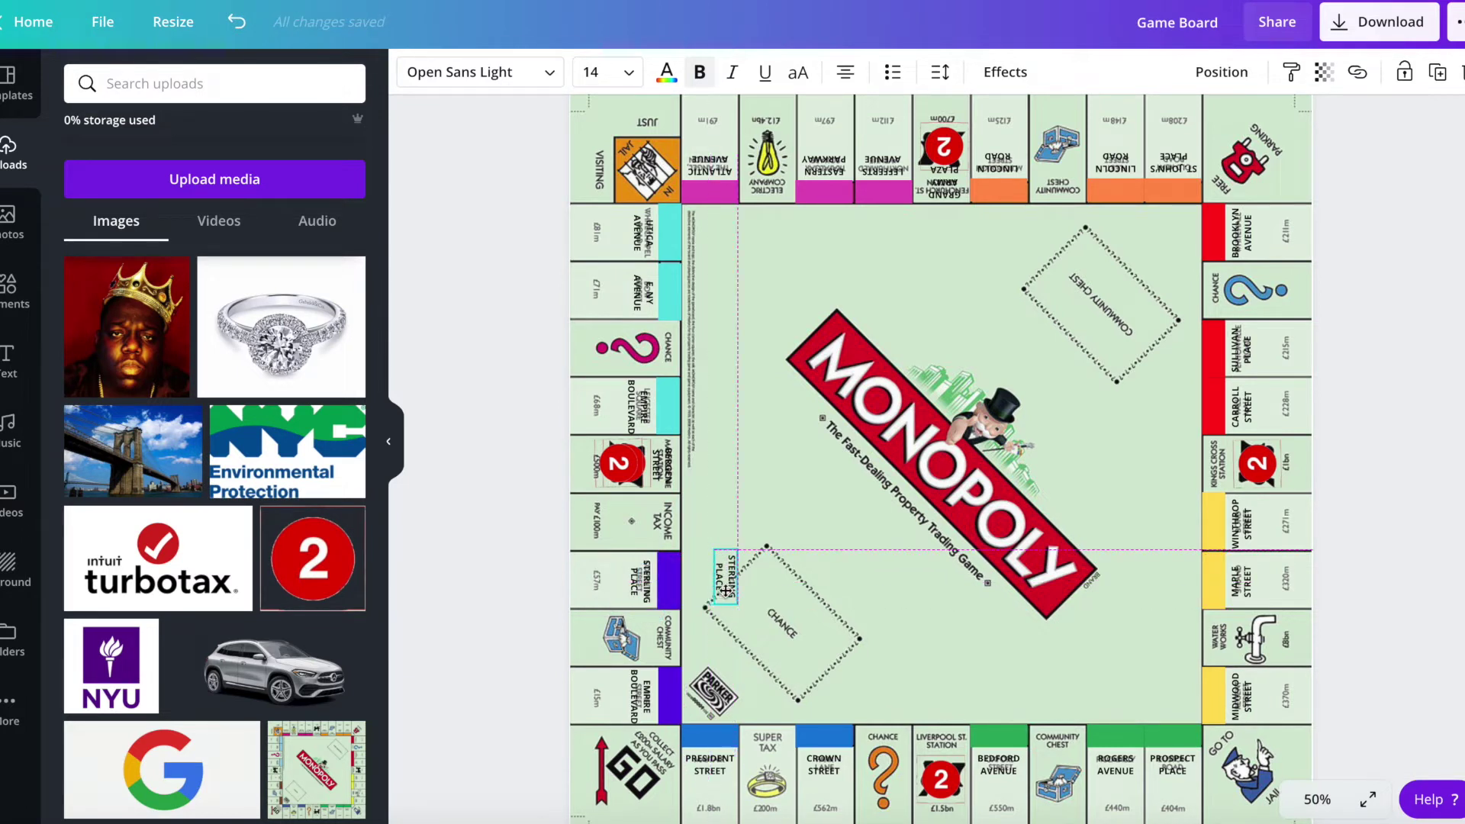
{"action": "mouse_move", "coordinate": [727, 591]}
{"action": "left_mouse_down"}
{"action": "mouse_move", "coordinate": [1154, 431]}
{"action": "mouse_move", "coordinate": [1251, 454]}
{"action": "left_mouse_up"}
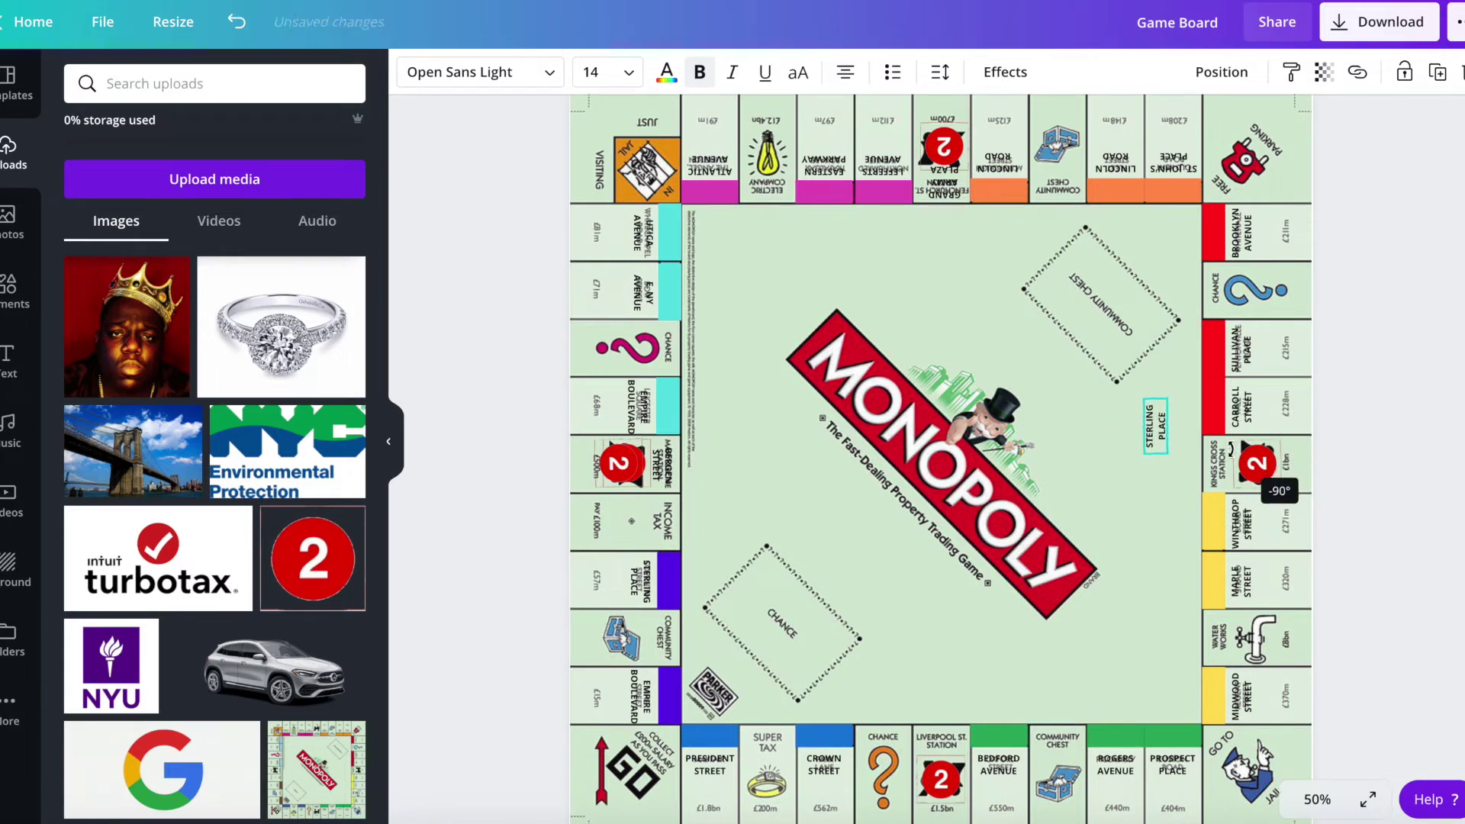
{"action": "left_click_drag", "start_coordinate": [1259, 464], "coordinate": [1257, 481]}
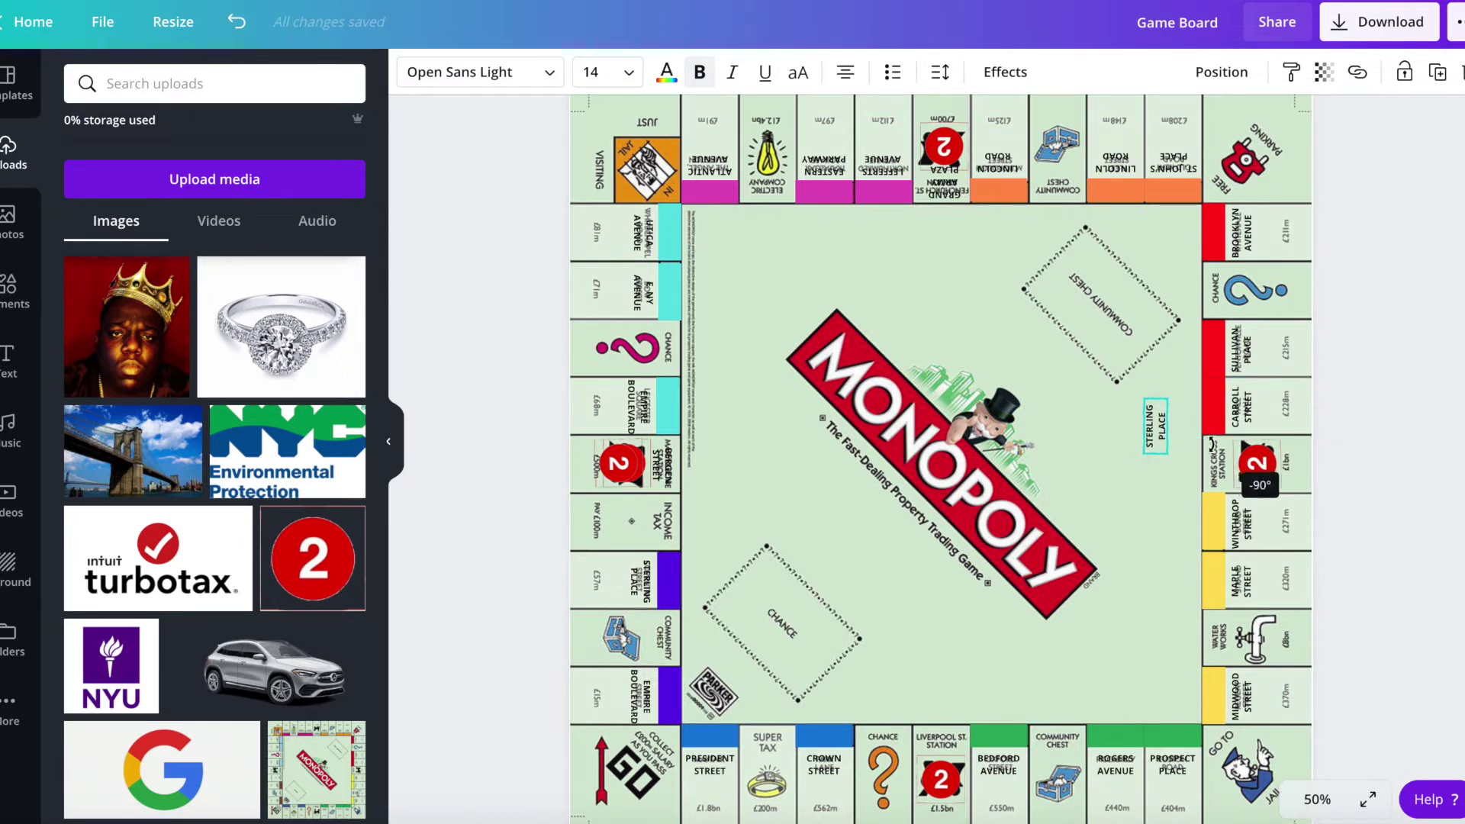
{"action": "left_click_drag", "start_coordinate": [1209, 426], "coordinate": [1269, 457]}
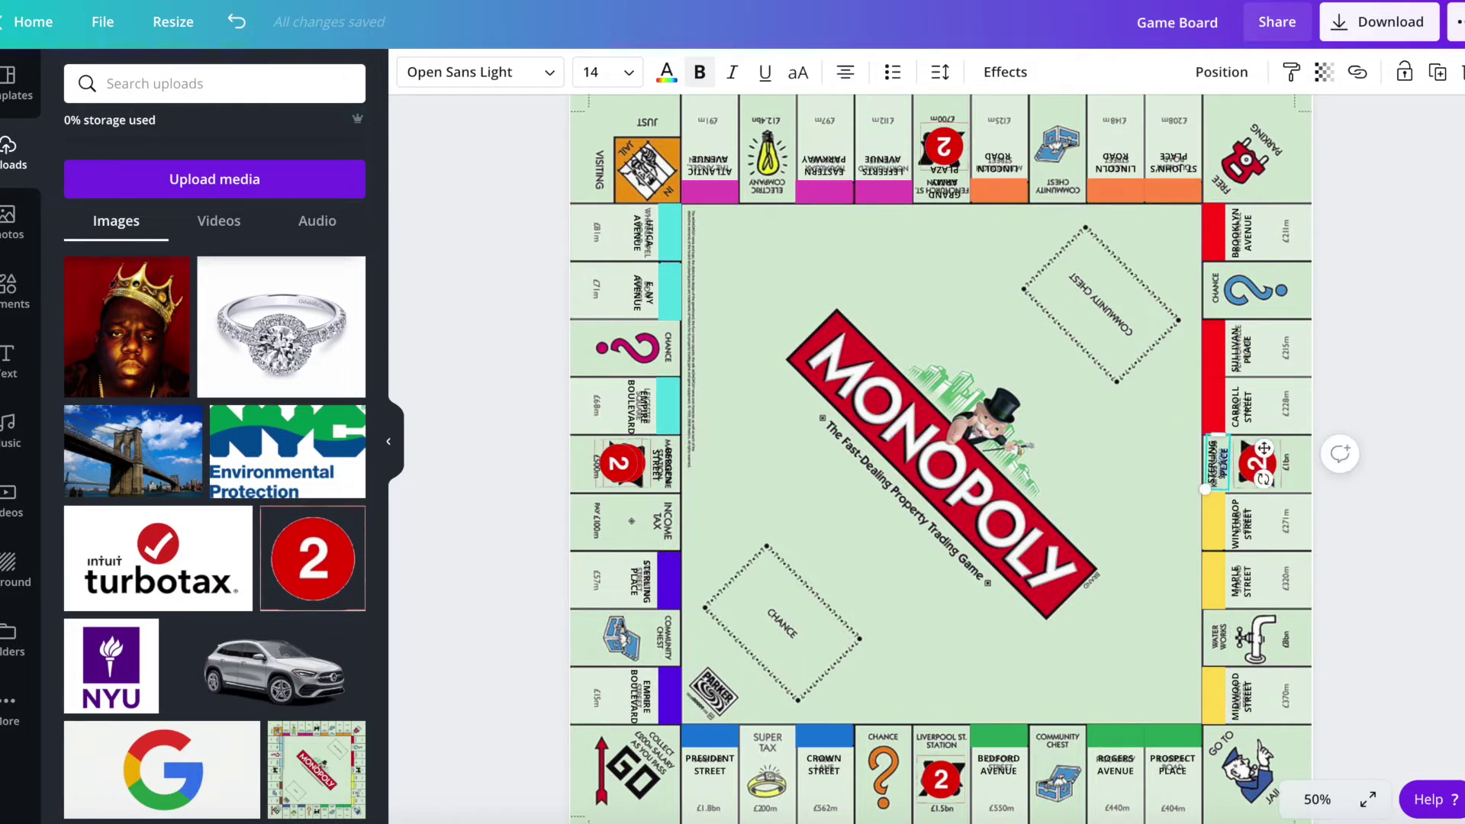
{"action": "key", "text": "BackSpace"}
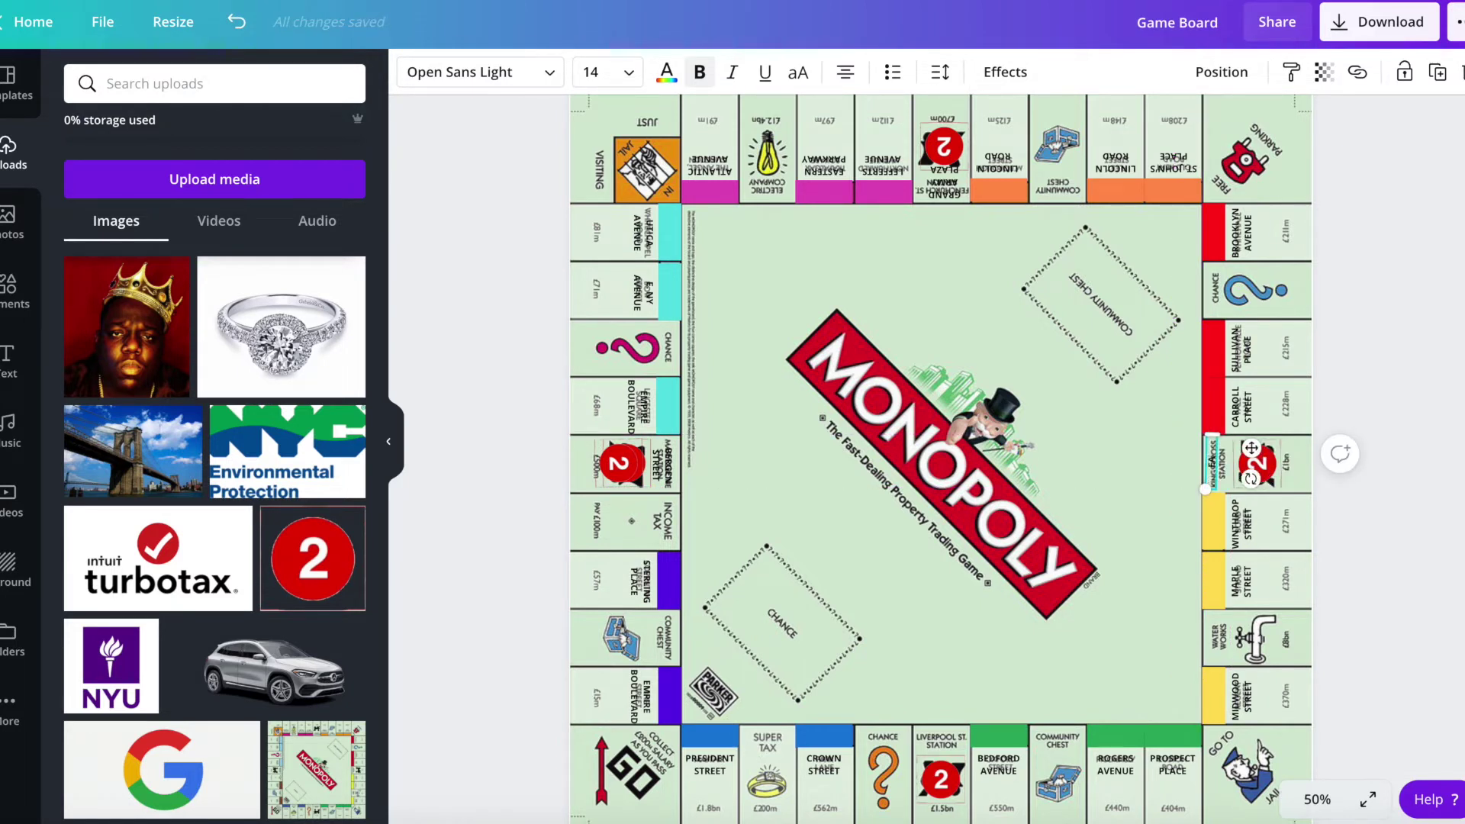
{"action": "type", "text": "TERN"}
{"action": "type", "text": " PARKWAY"}
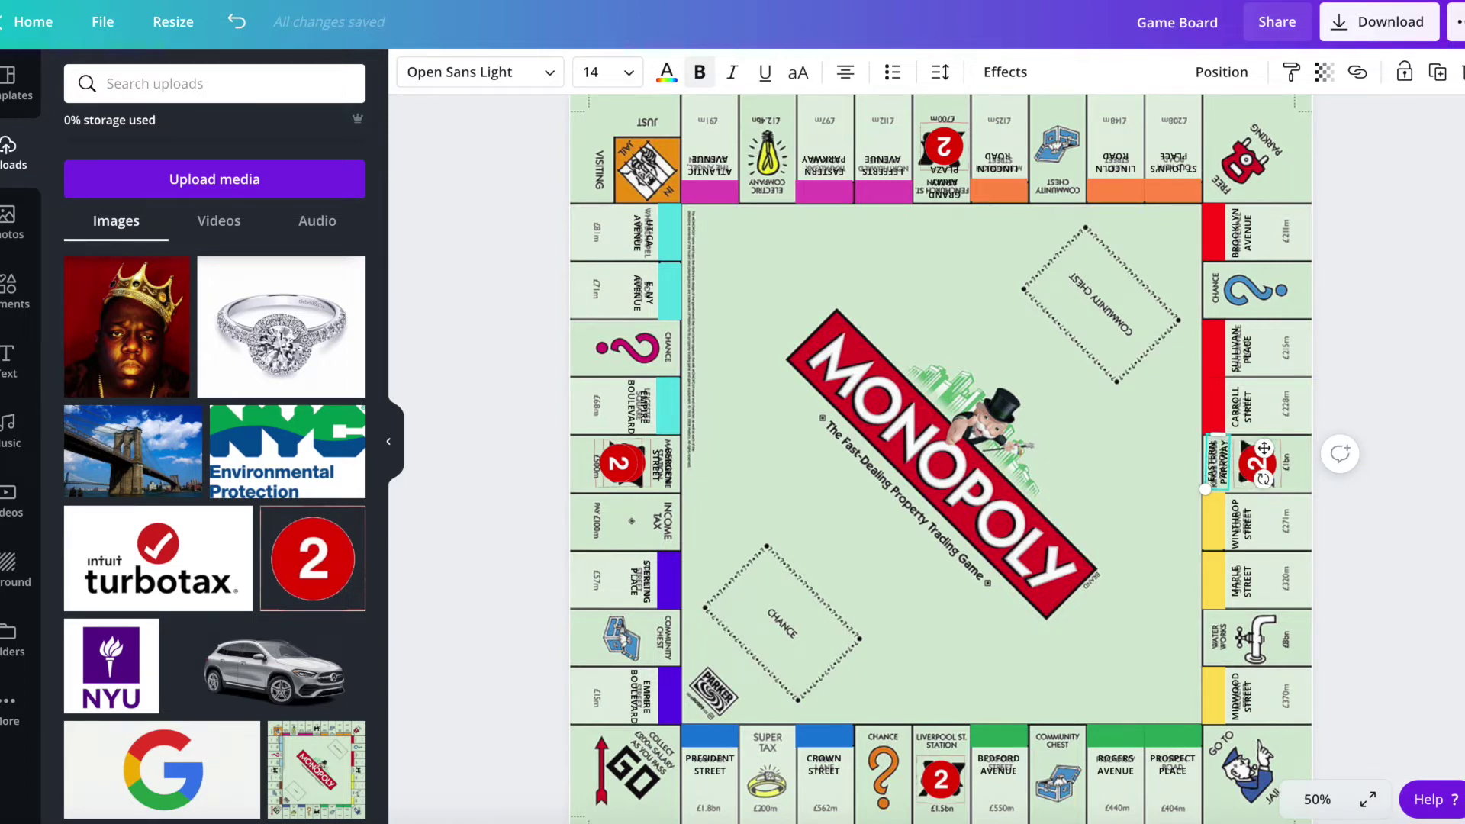
{"action": "left_click", "coordinate": [1179, 503]}
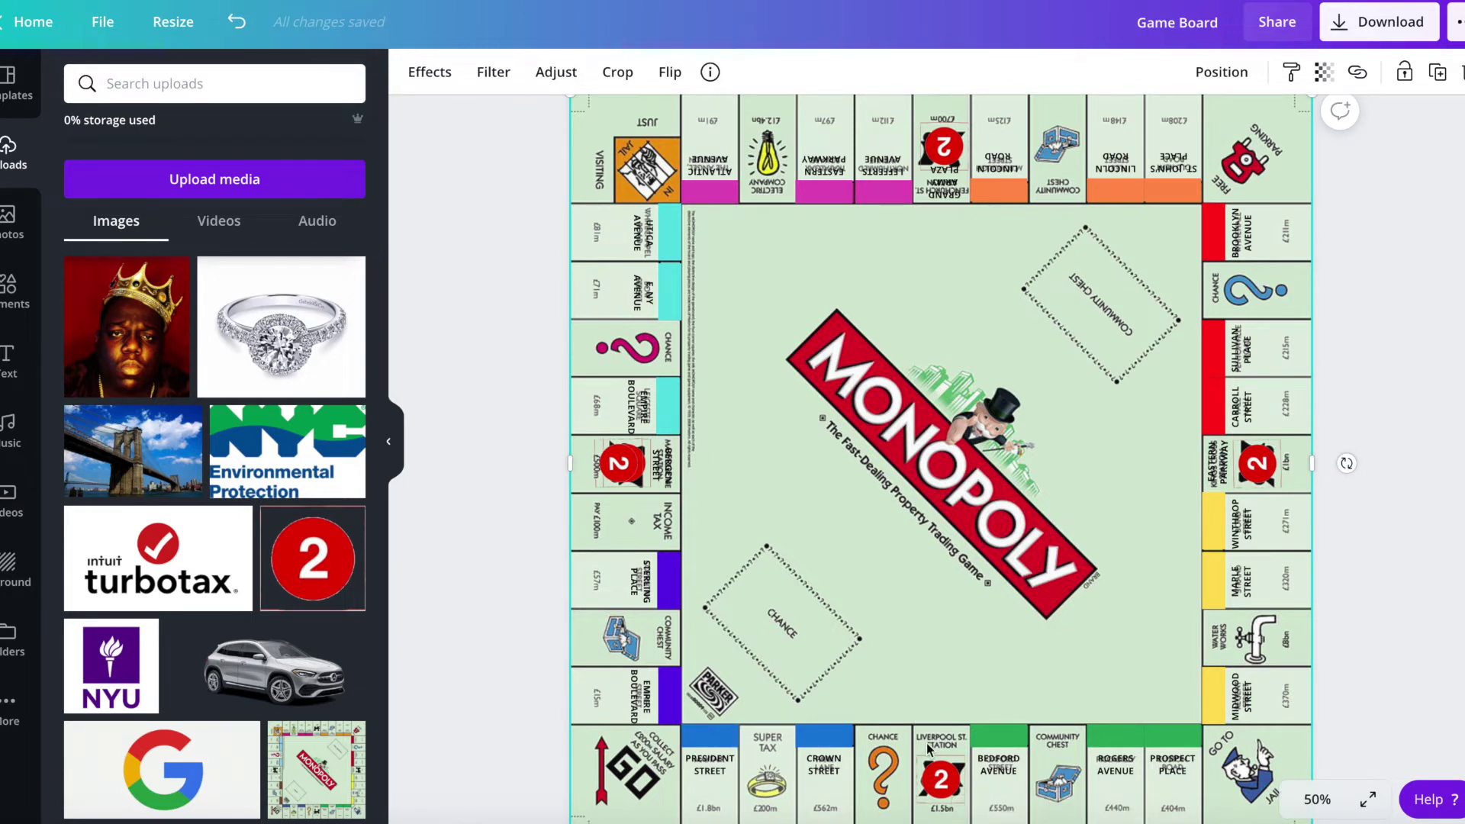
- Move the Sterling Place label onto Liverpool St. Station and retype it Franklin Avenue
{"action": "key", "text": "Tab"}
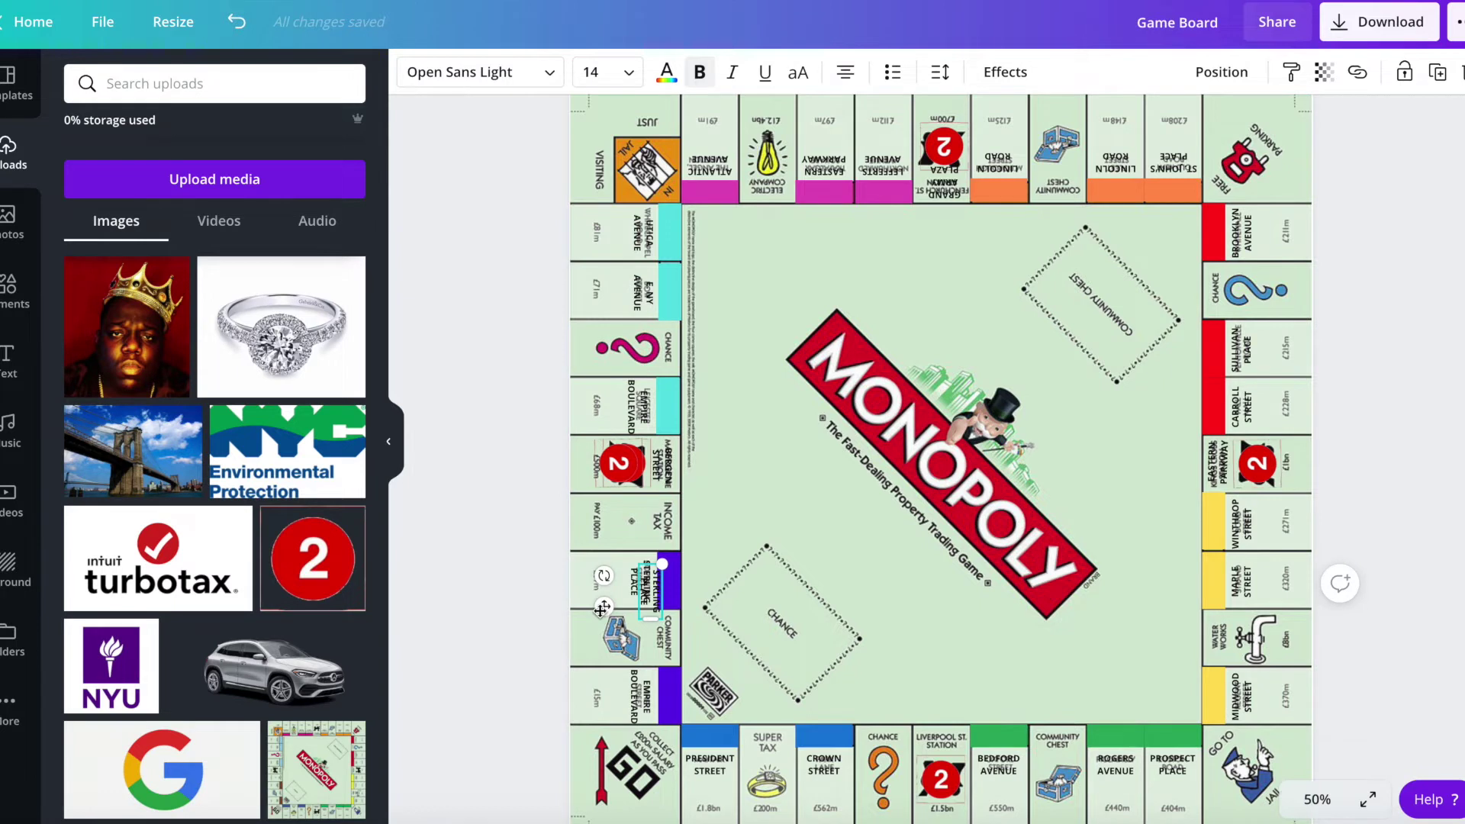
{"action": "mouse_move", "coordinate": [603, 607]}
{"action": "left_mouse_down"}
{"action": "mouse_move", "coordinate": [886, 712]}
{"action": "mouse_move", "coordinate": [961, 767]}
{"action": "left_mouse_up"}
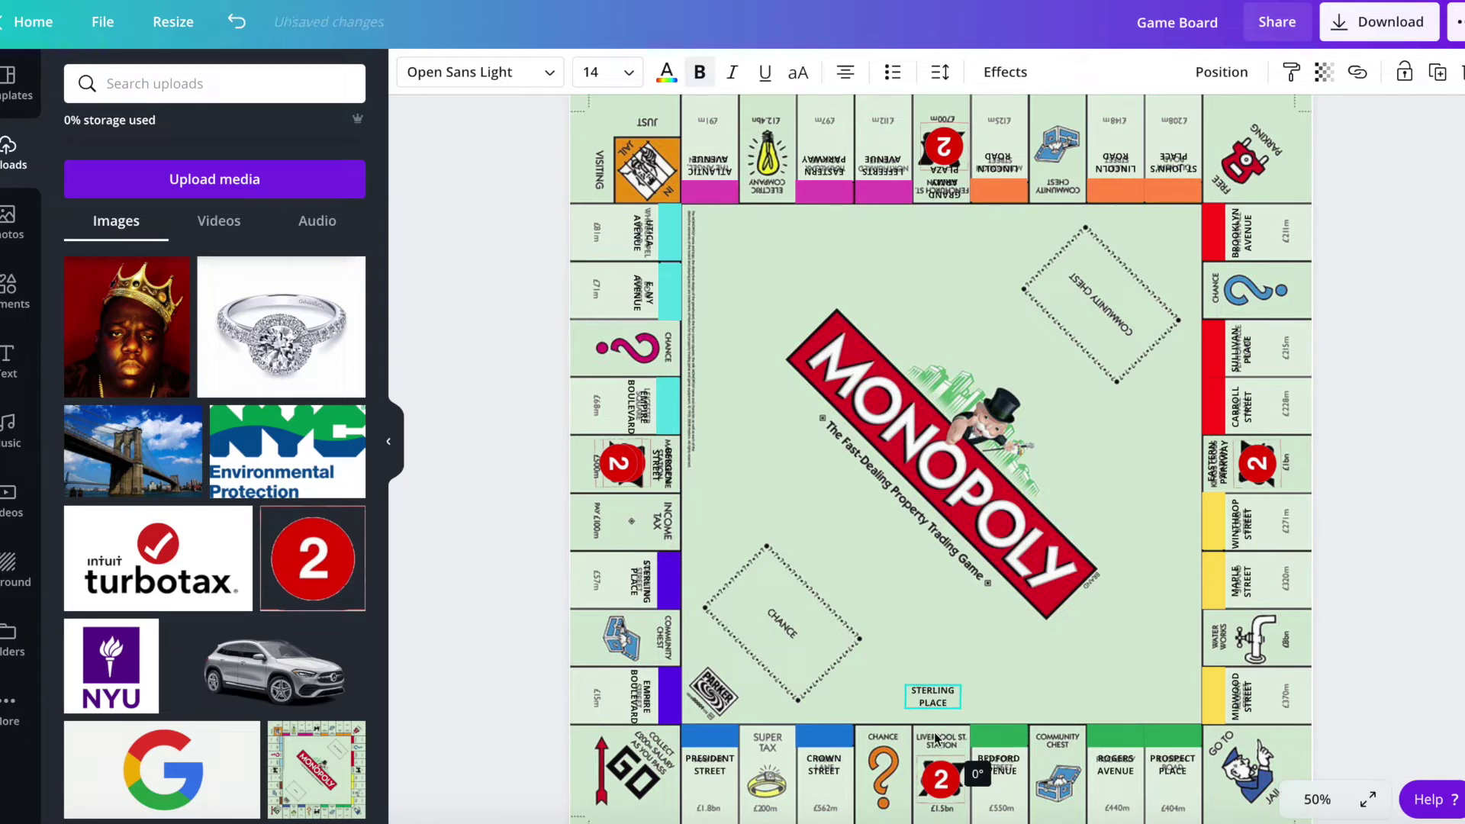
{"action": "left_click_drag", "start_coordinate": [941, 693], "coordinate": [949, 743]}
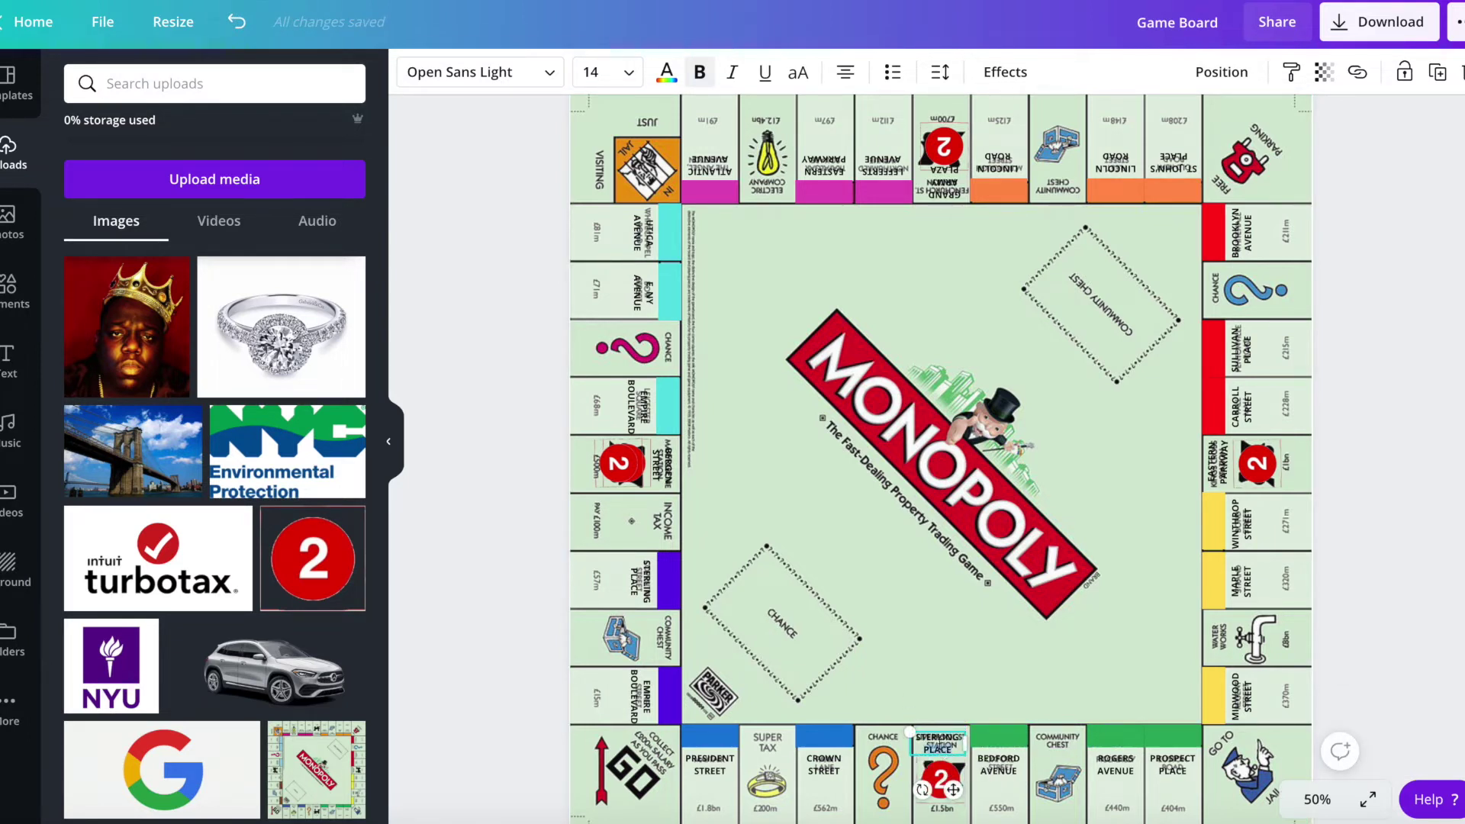
{"action": "double_click", "coordinate": [939, 750]}
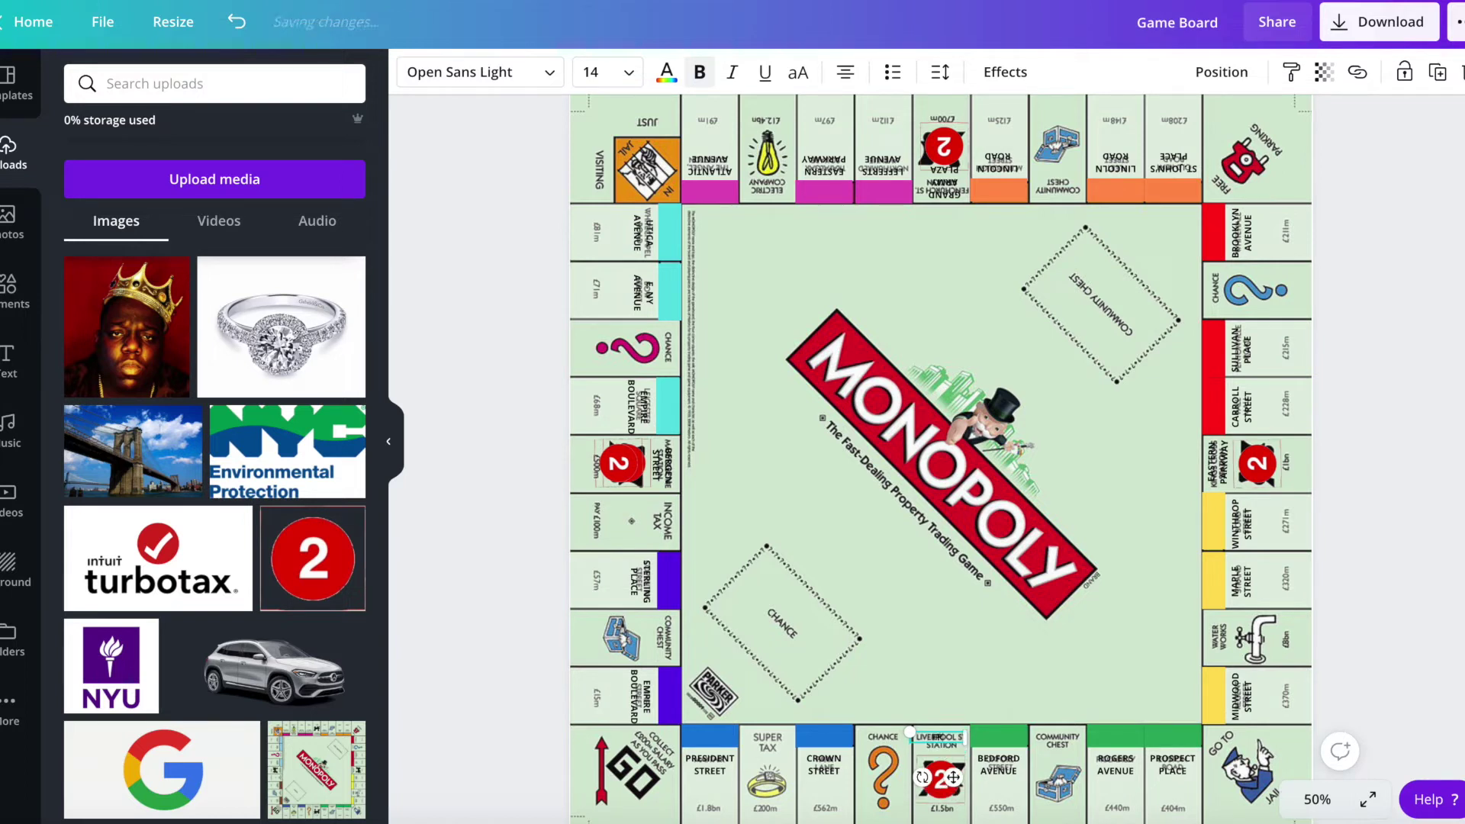
{"action": "type", "text": "Franklin Ave"}
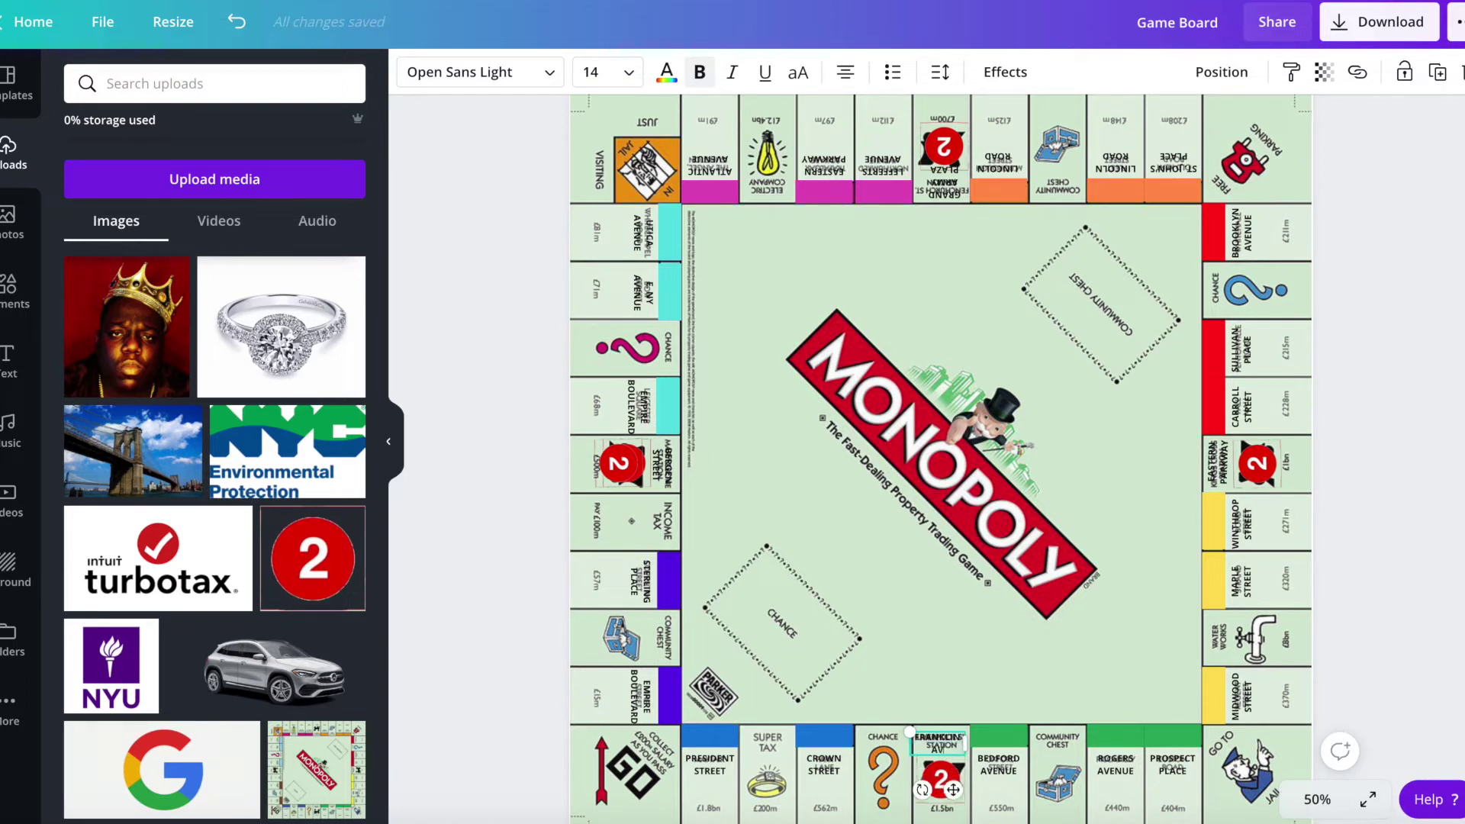
{"action": "type", "text": "nue"}
{"action": "left_click", "coordinate": [899, 612]}
{"action": "left_click", "coordinate": [937, 747]}
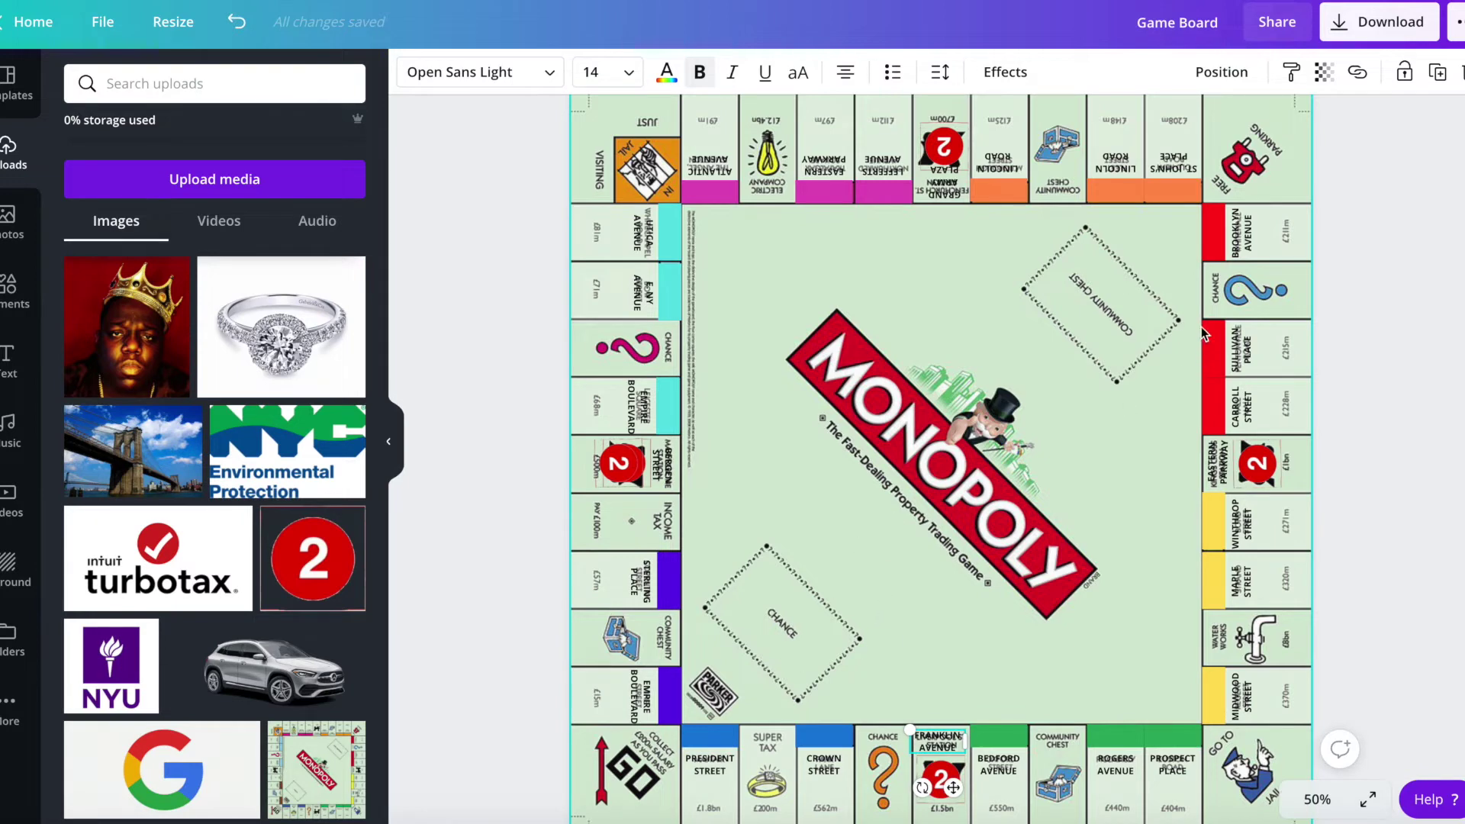
{"action": "left_click", "coordinate": [817, 615]}
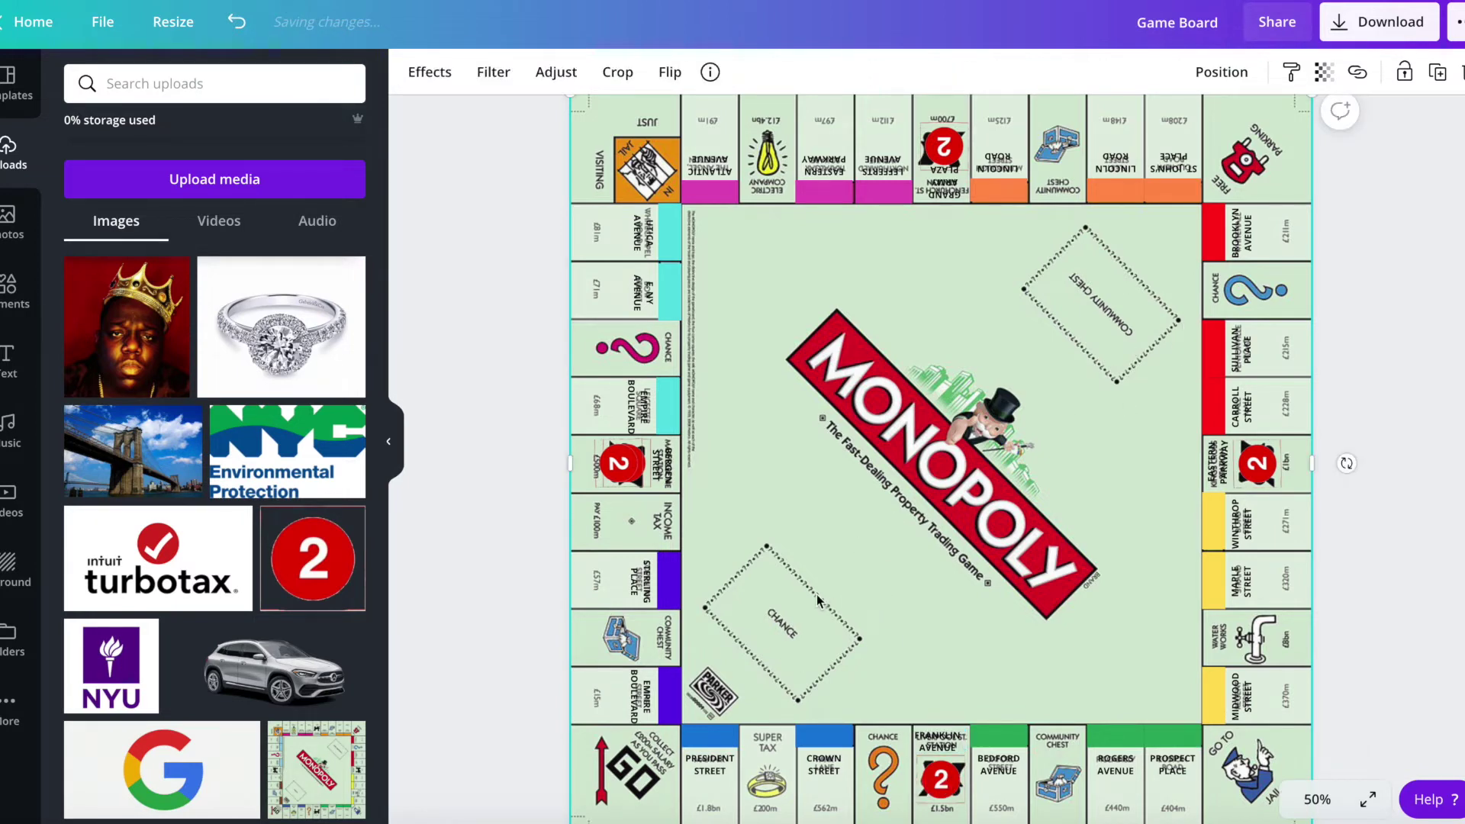
- Add a square outline from Shapes, shrink it and rotate it 45°
{"action": "left_click", "coordinate": [15, 292]}
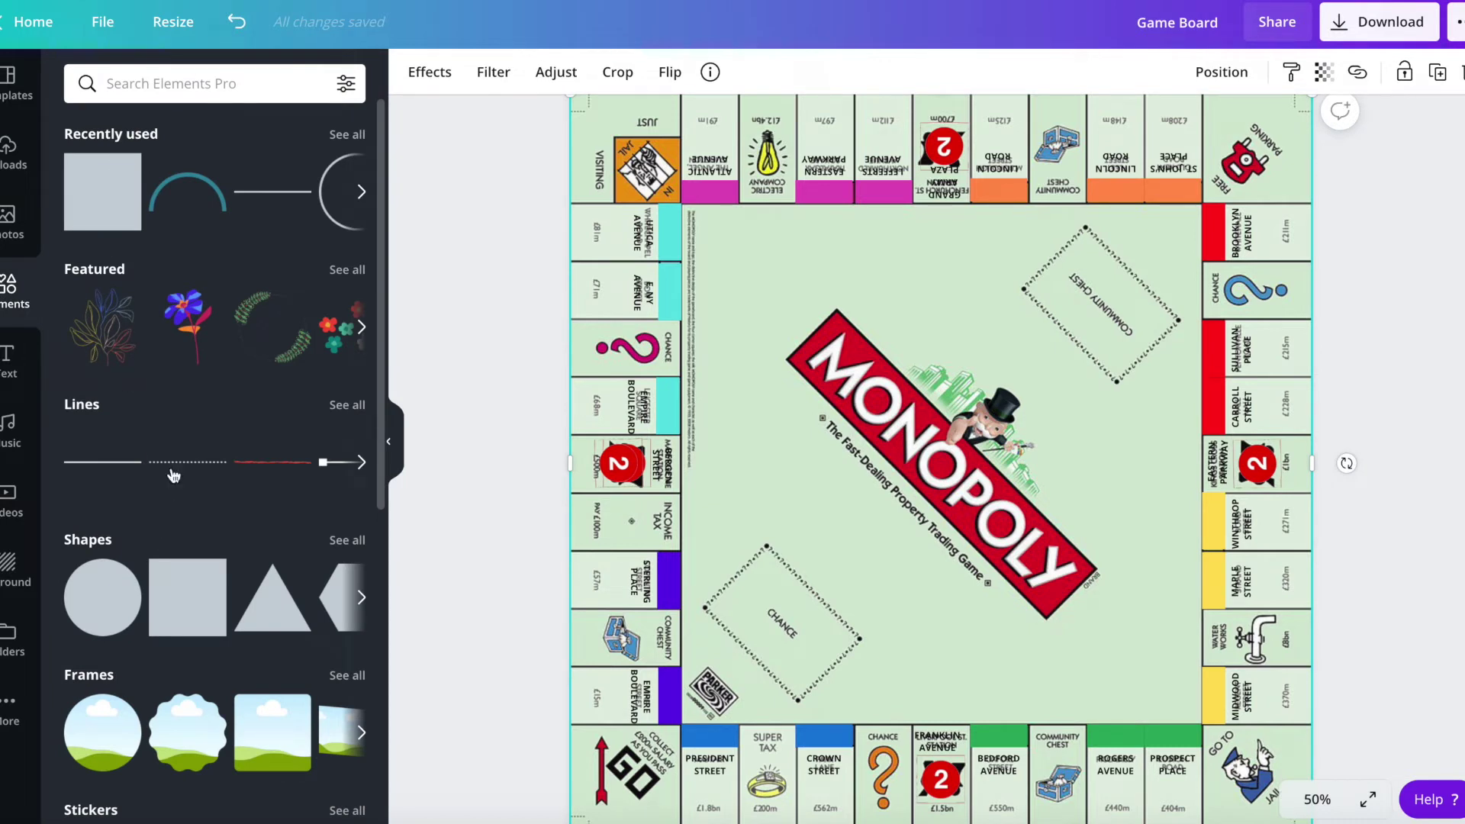
{"action": "scroll", "coordinate": [200, 481], "scroll_direction": "down", "scroll_amount": 3}
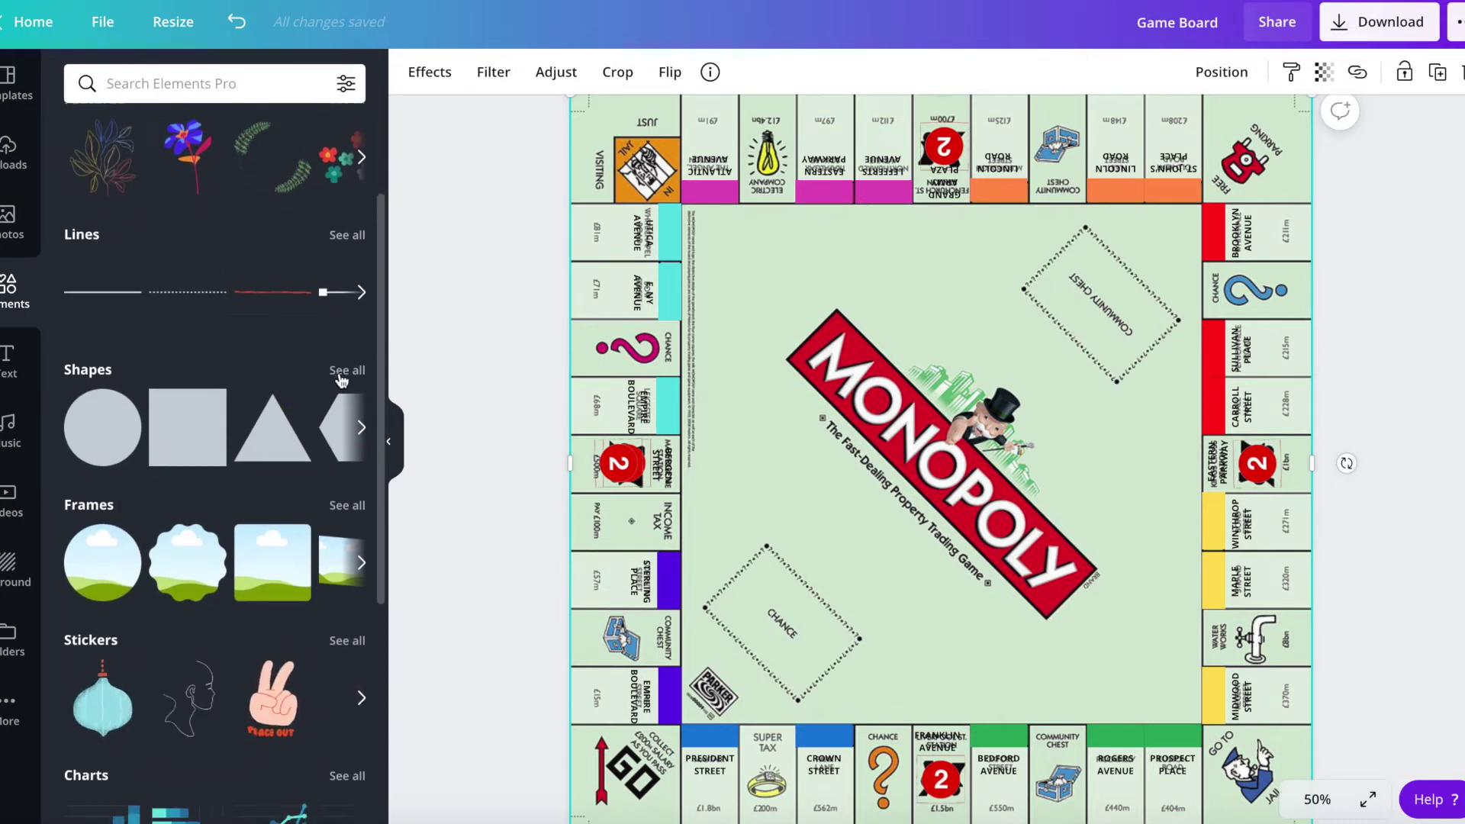
{"action": "left_click", "coordinate": [348, 369]}
{"action": "scroll", "coordinate": [218, 504], "scroll_direction": "down", "scroll_amount": 4}
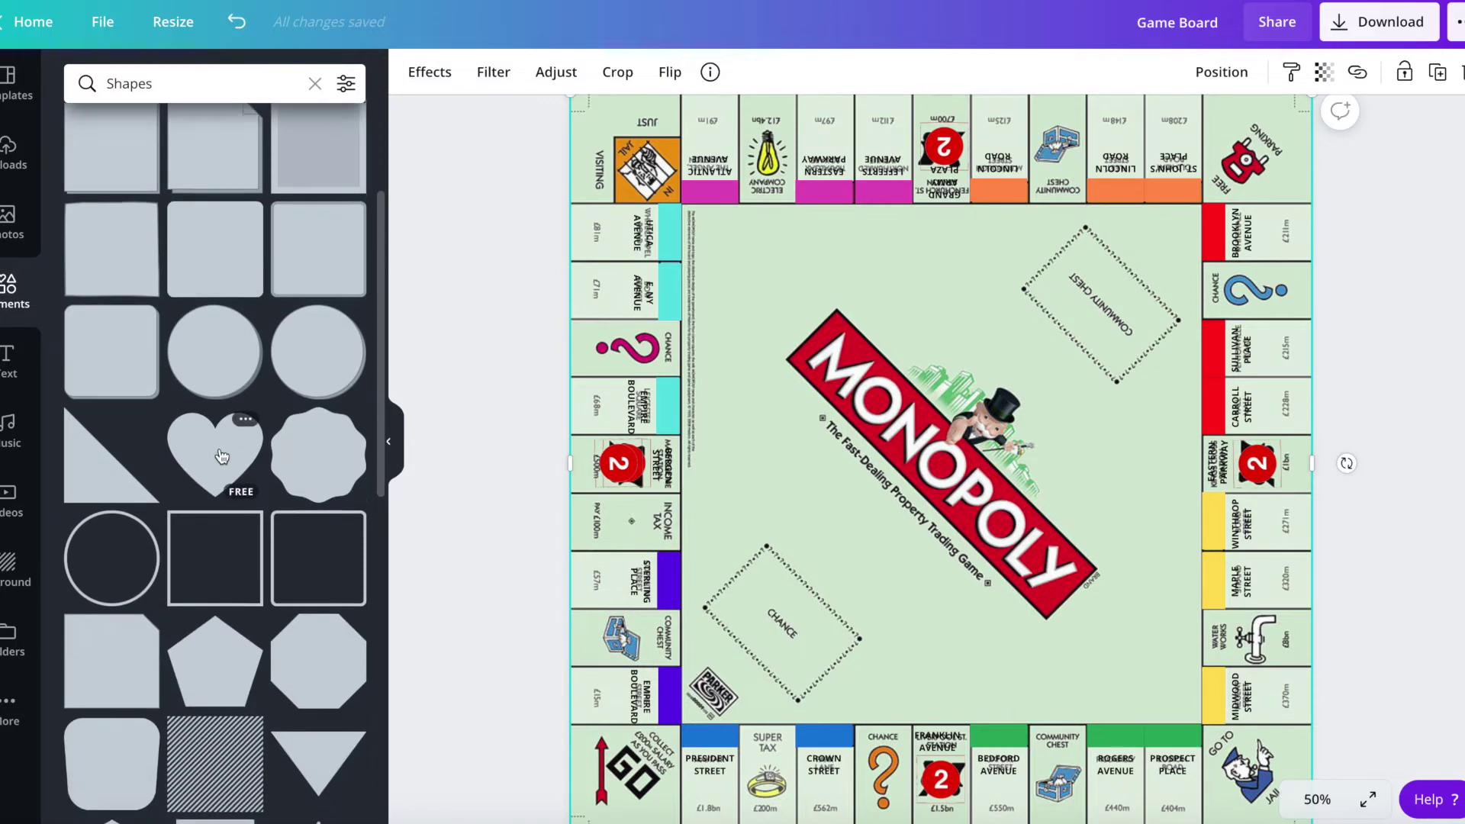
{"action": "scroll", "coordinate": [210, 541], "scroll_direction": "down", "scroll_amount": 5}
{"action": "scroll", "coordinate": [208, 533], "scroll_direction": "down", "scroll_amount": 3}
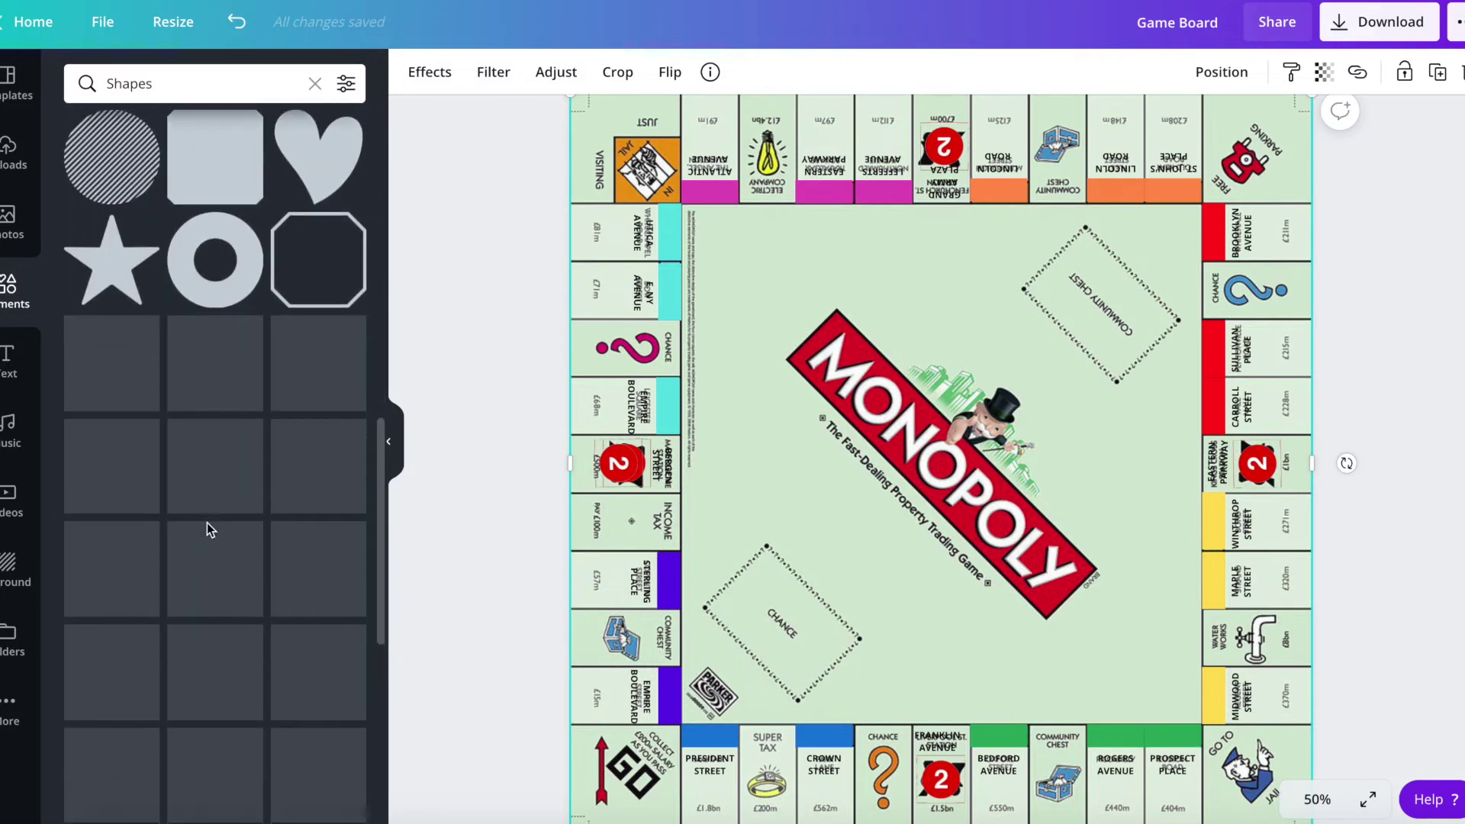
{"action": "scroll", "coordinate": [208, 530], "scroll_direction": "down", "scroll_amount": 1}
{"action": "scroll", "coordinate": [207, 530], "scroll_direction": "down", "scroll_amount": 3}
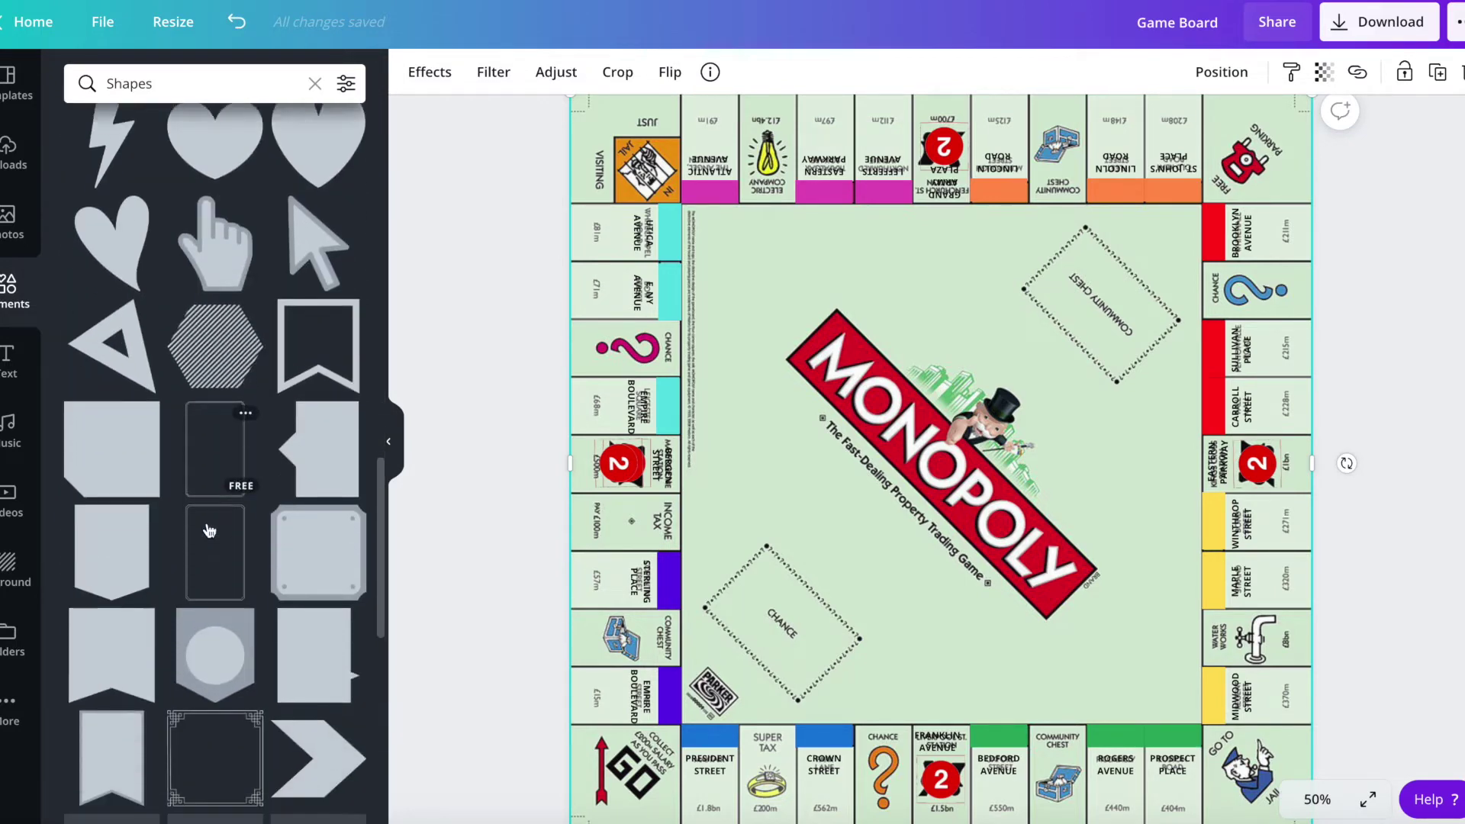
{"action": "scroll", "coordinate": [208, 529], "scroll_direction": "down", "scroll_amount": 1}
{"action": "scroll", "coordinate": [207, 529], "scroll_direction": "up", "scroll_amount": 5}
{"action": "scroll", "coordinate": [207, 529], "scroll_direction": "up", "scroll_amount": 10}
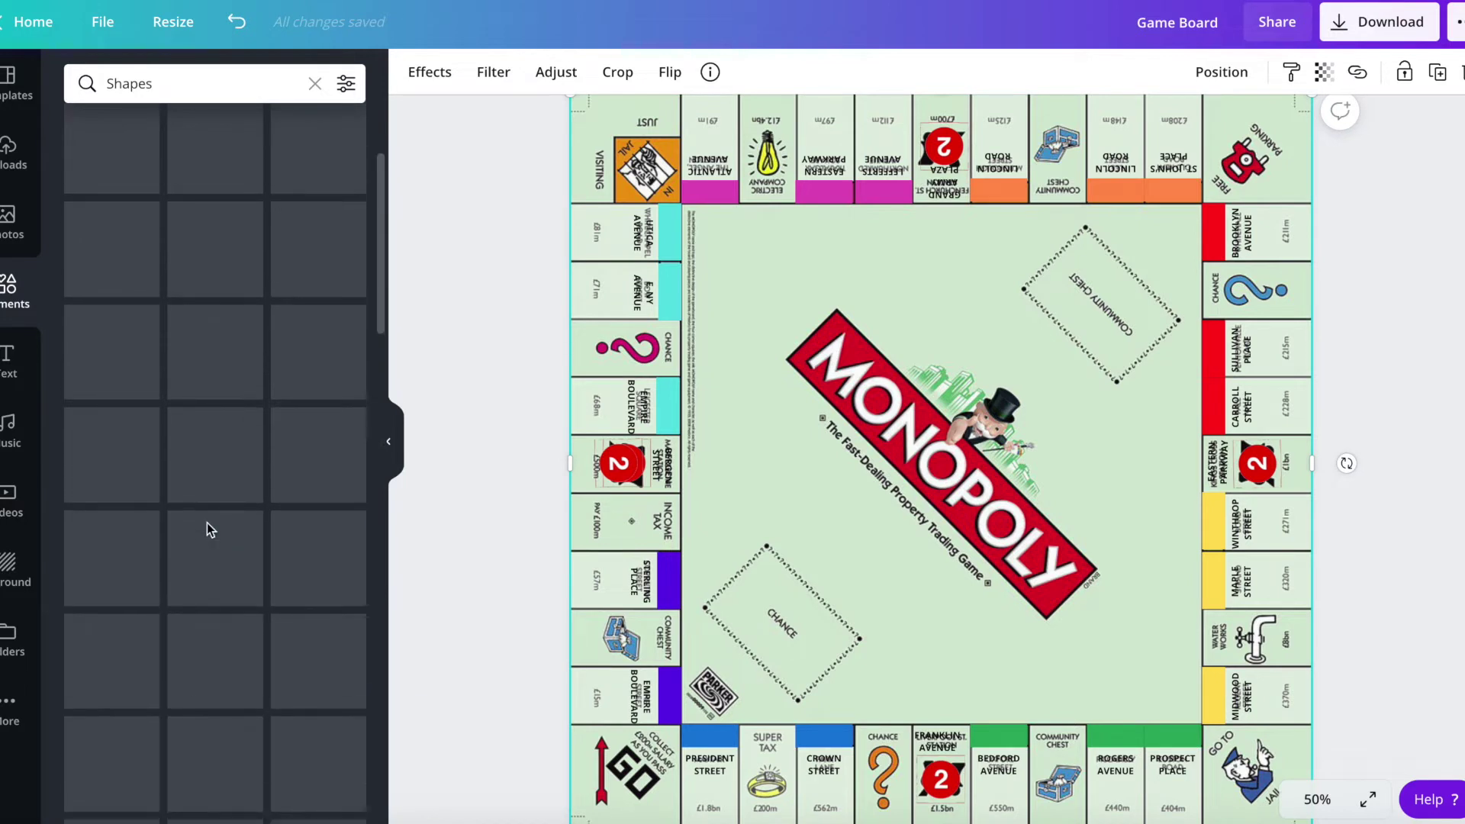
{"action": "left_click", "coordinate": [209, 530]}
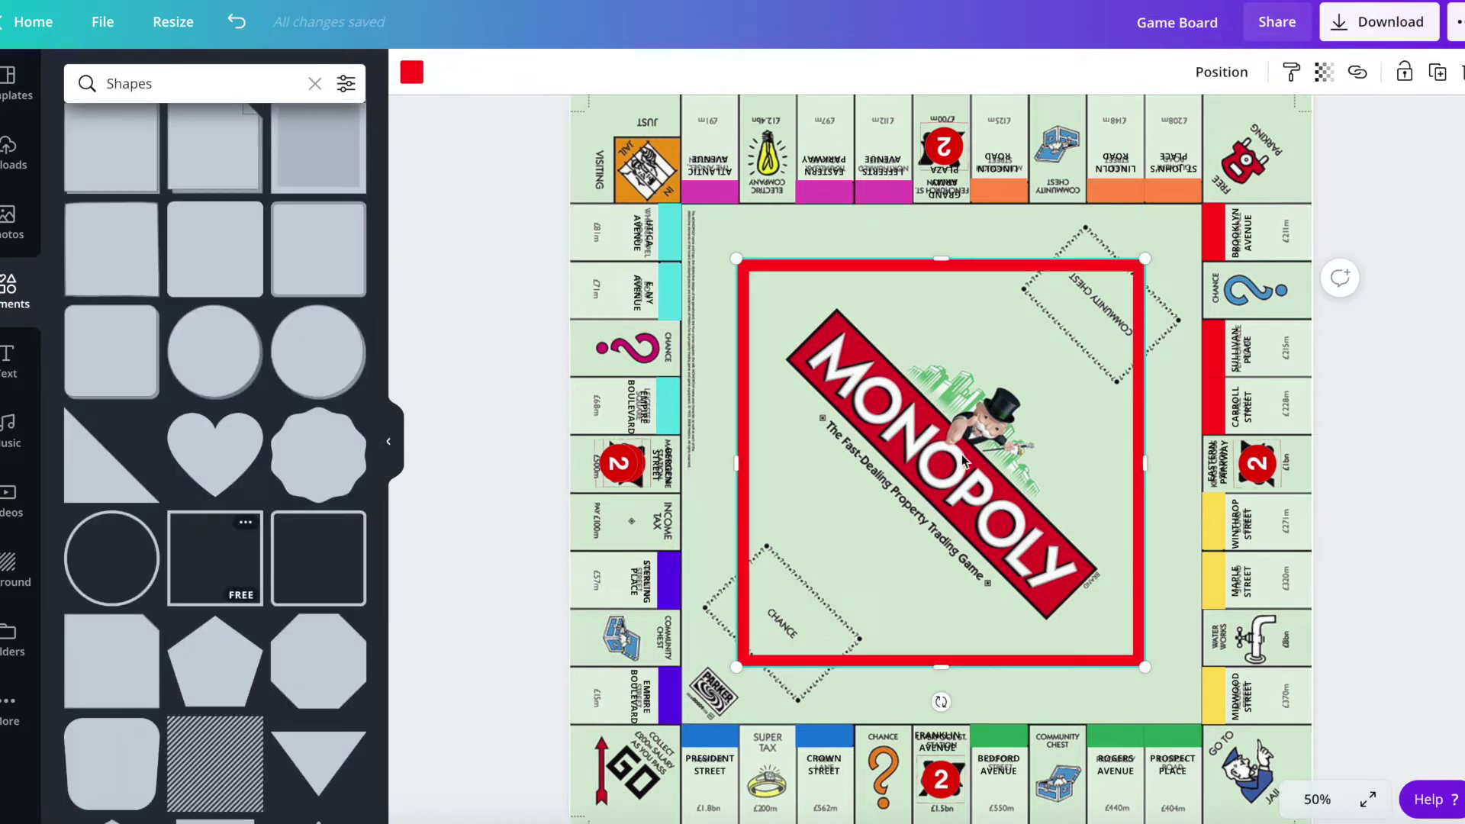
{"action": "mouse_move", "coordinate": [1146, 261]}
{"action": "left_mouse_down"}
{"action": "mouse_move", "coordinate": [1029, 346]}
{"action": "mouse_move", "coordinate": [882, 522]}
{"action": "left_mouse_up"}
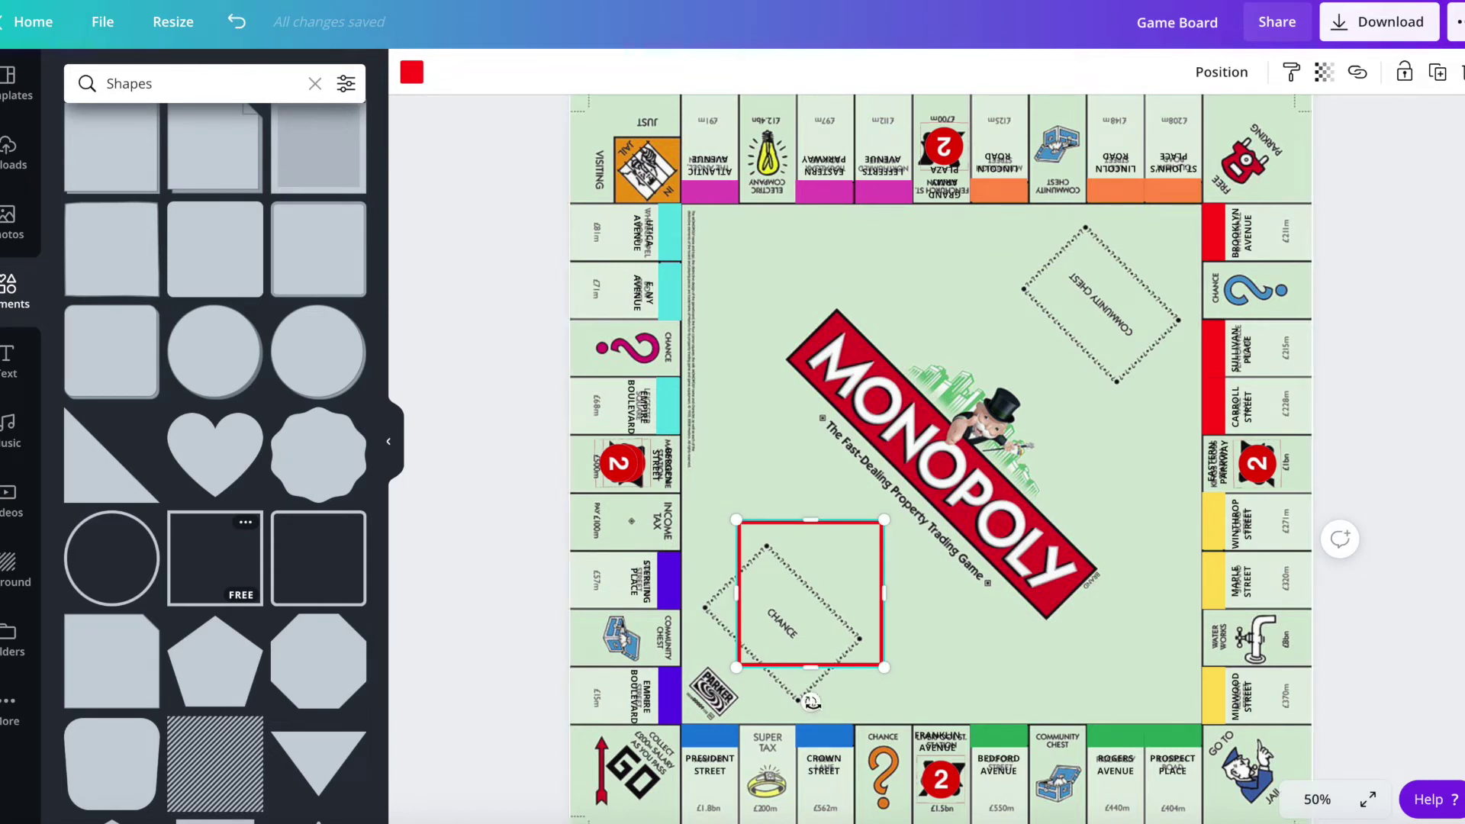
{"action": "left_click_drag", "start_coordinate": [811, 703], "coordinate": [879, 657]}
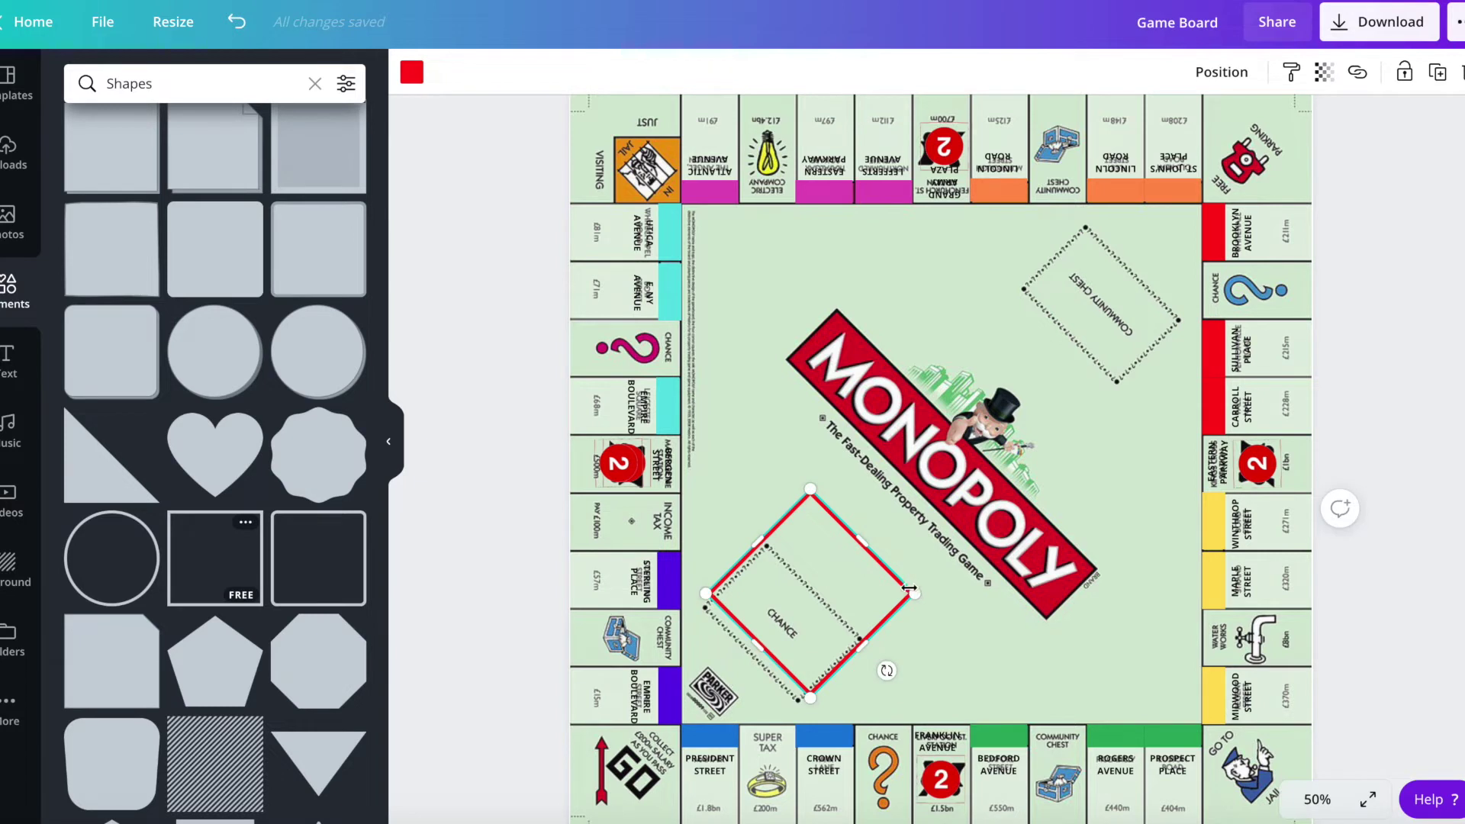
- Fit the outline over the Chance area and copy it onto Community Chest
{"action": "left_click_drag", "start_coordinate": [910, 590], "coordinate": [897, 591]}
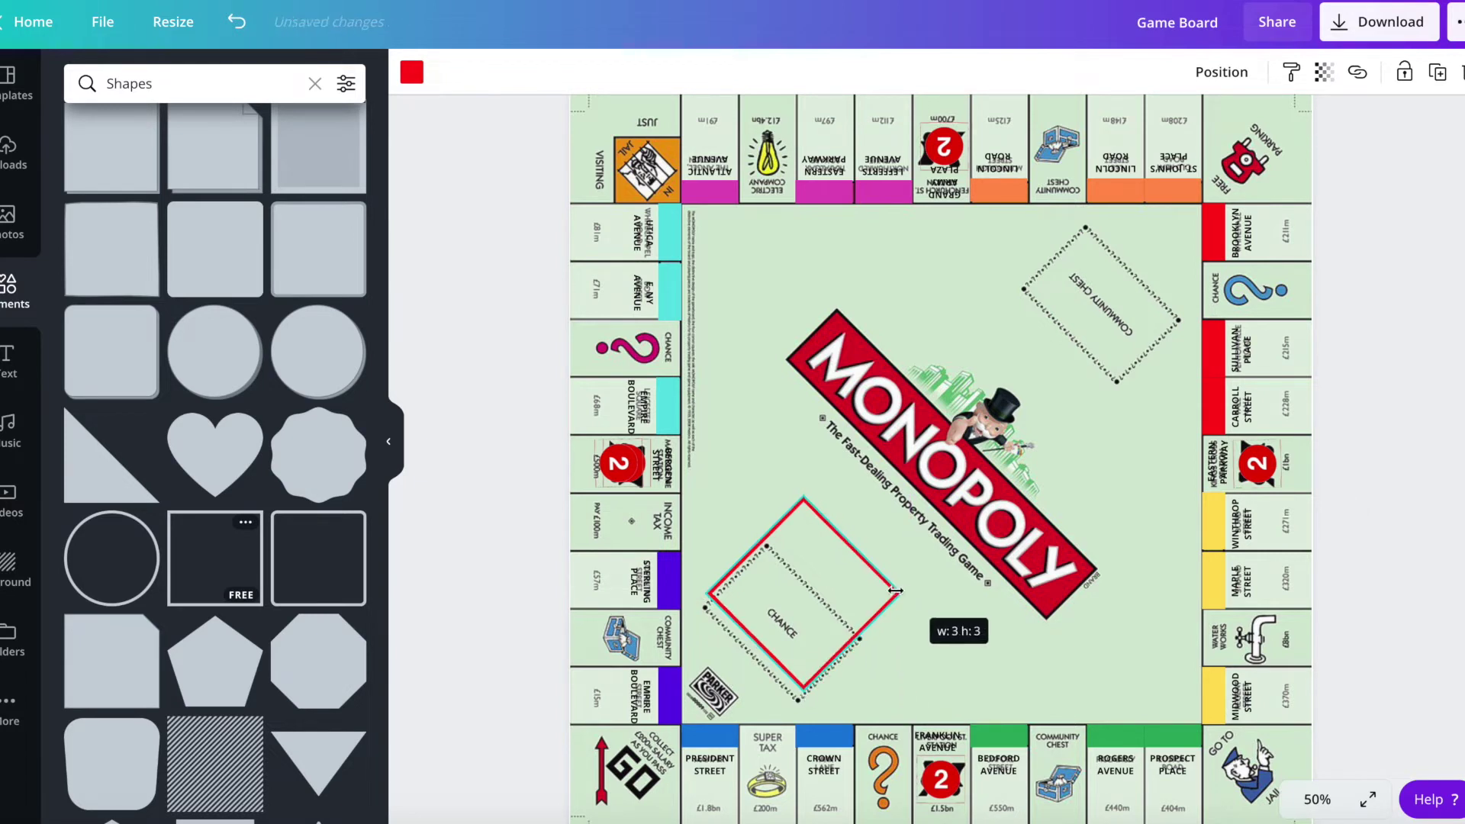
{"action": "left_click_drag", "start_coordinate": [897, 591], "coordinate": [898, 592]}
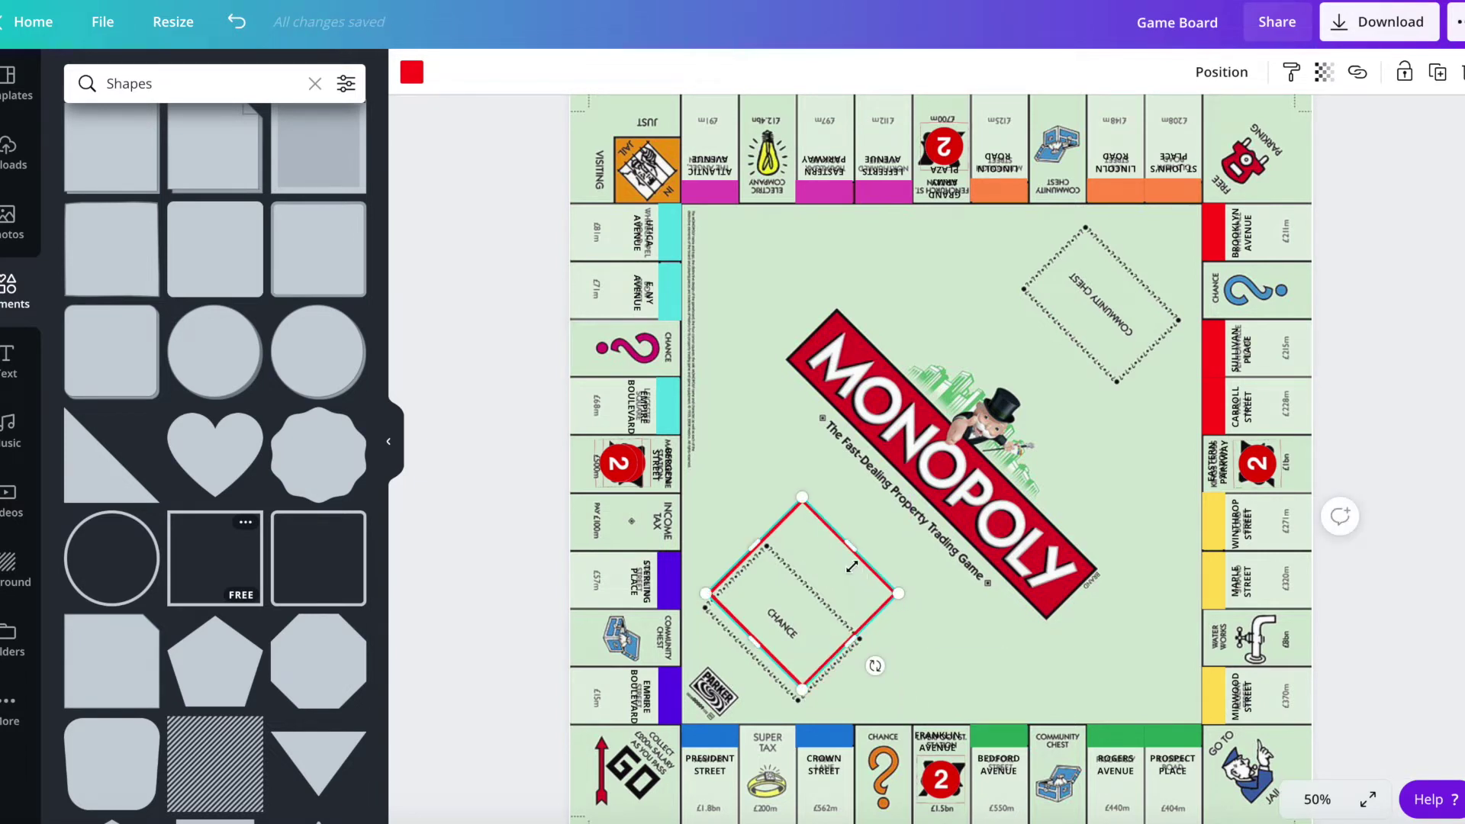
{"action": "left_click_drag", "start_coordinate": [847, 546], "coordinate": [817, 599]}
{"action": "left_click_drag", "start_coordinate": [757, 646], "coordinate": [759, 653]}
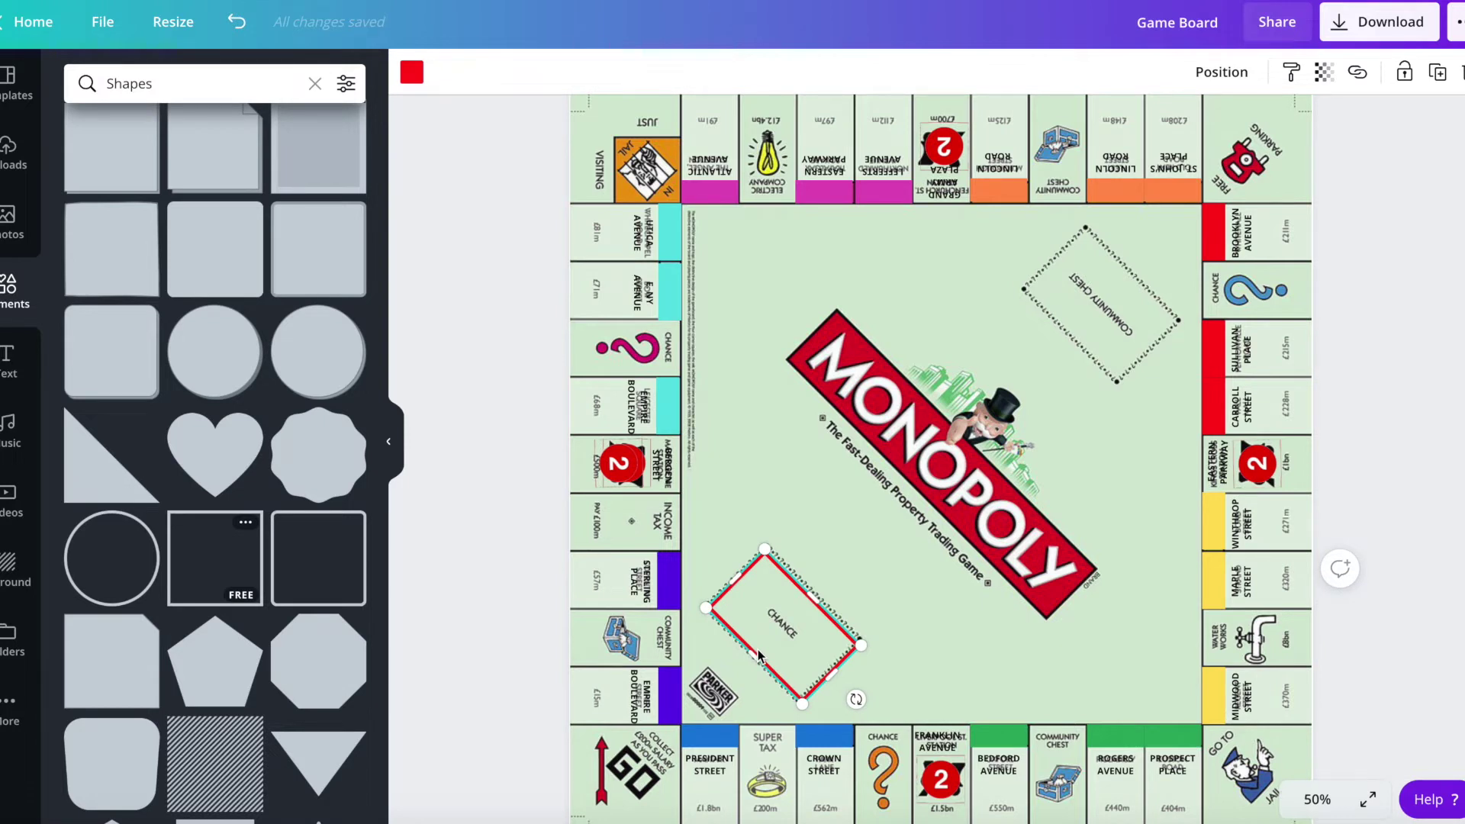
{"action": "left_click_drag", "start_coordinate": [759, 654], "coordinate": [758, 653]}
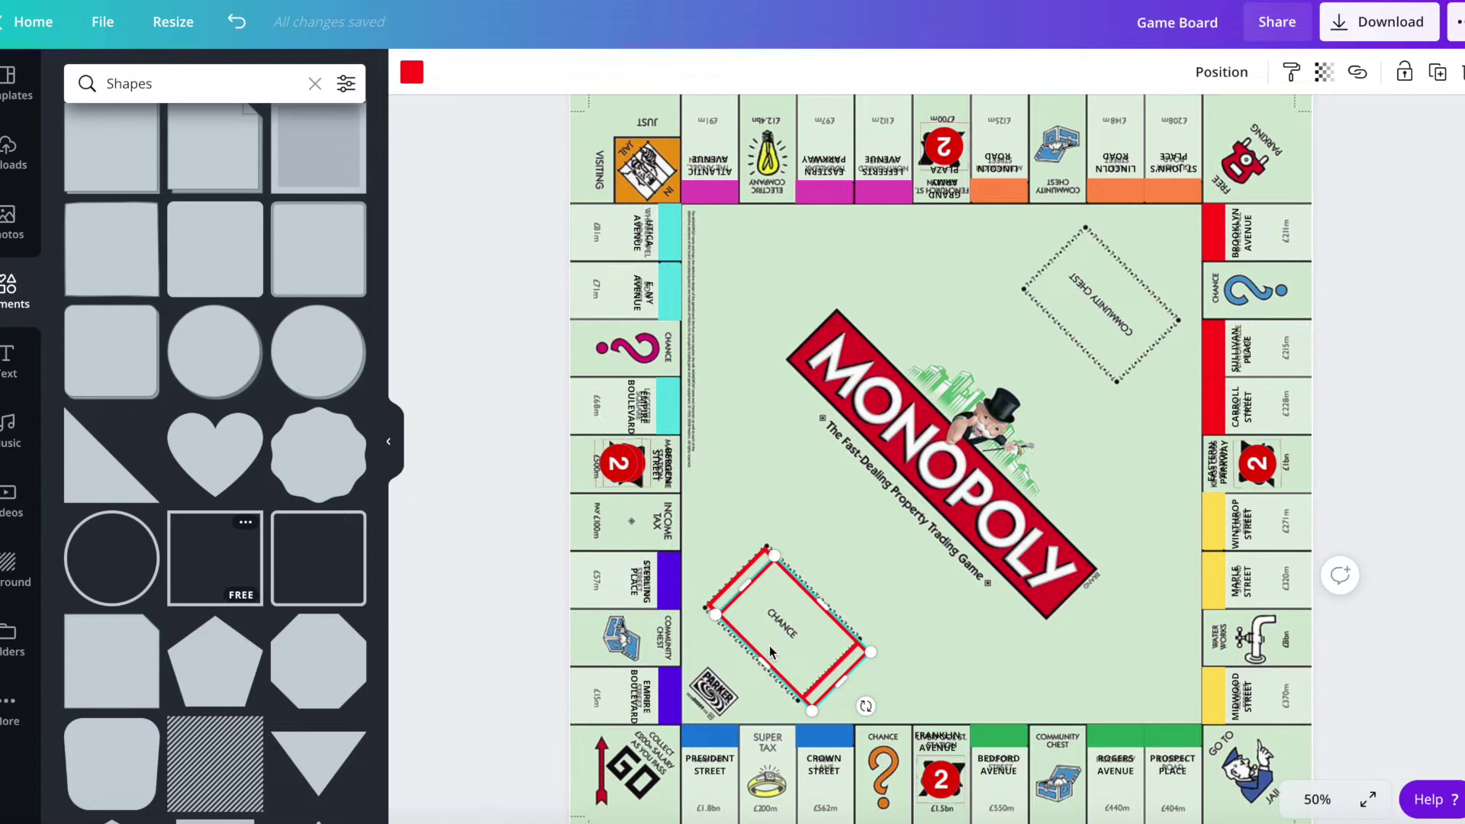
{"action": "key", "text": "ctrl+v"}
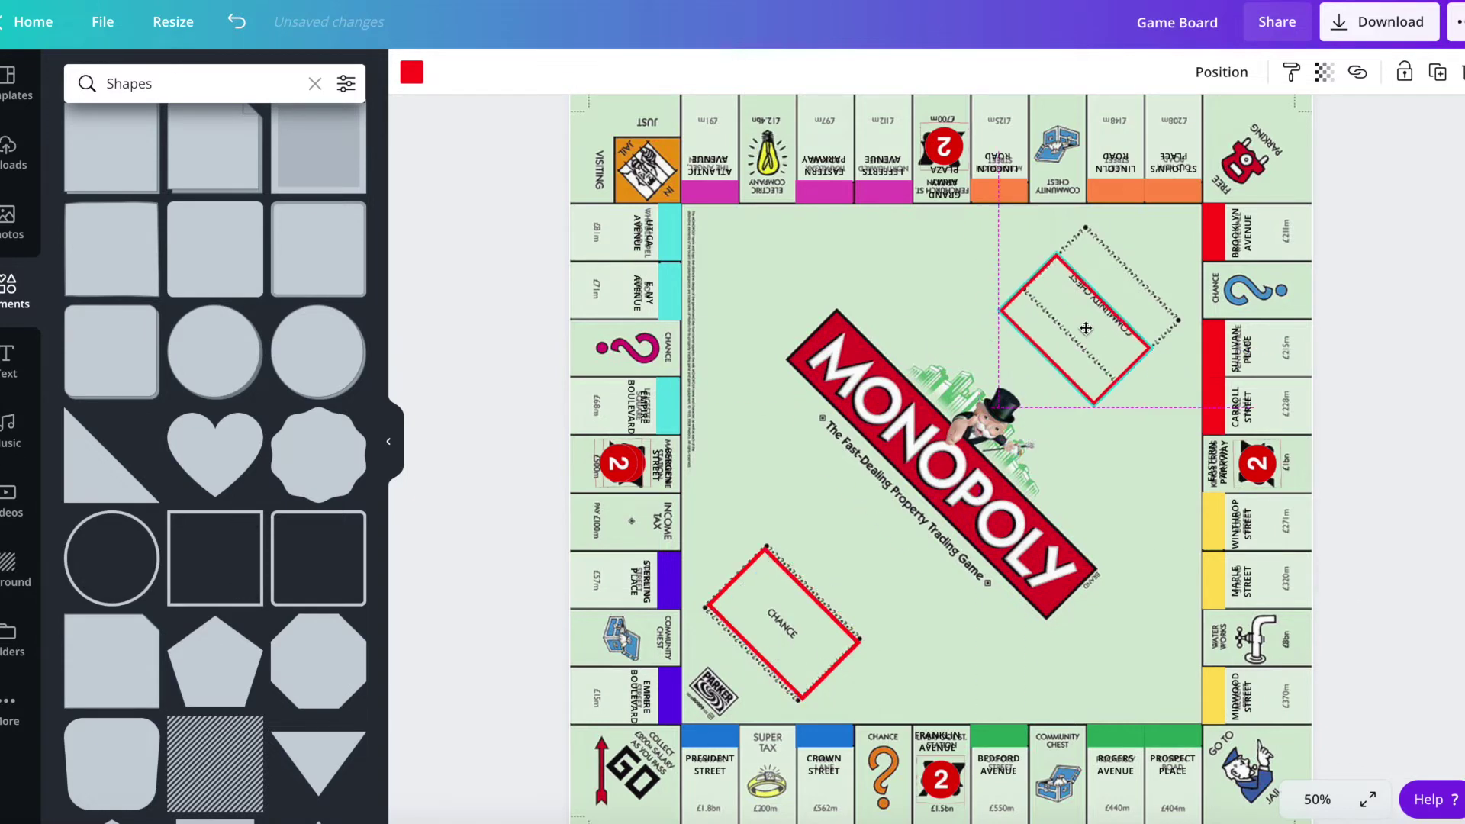
{"action": "left_click_drag", "start_coordinate": [974, 400], "coordinate": [1102, 309]}
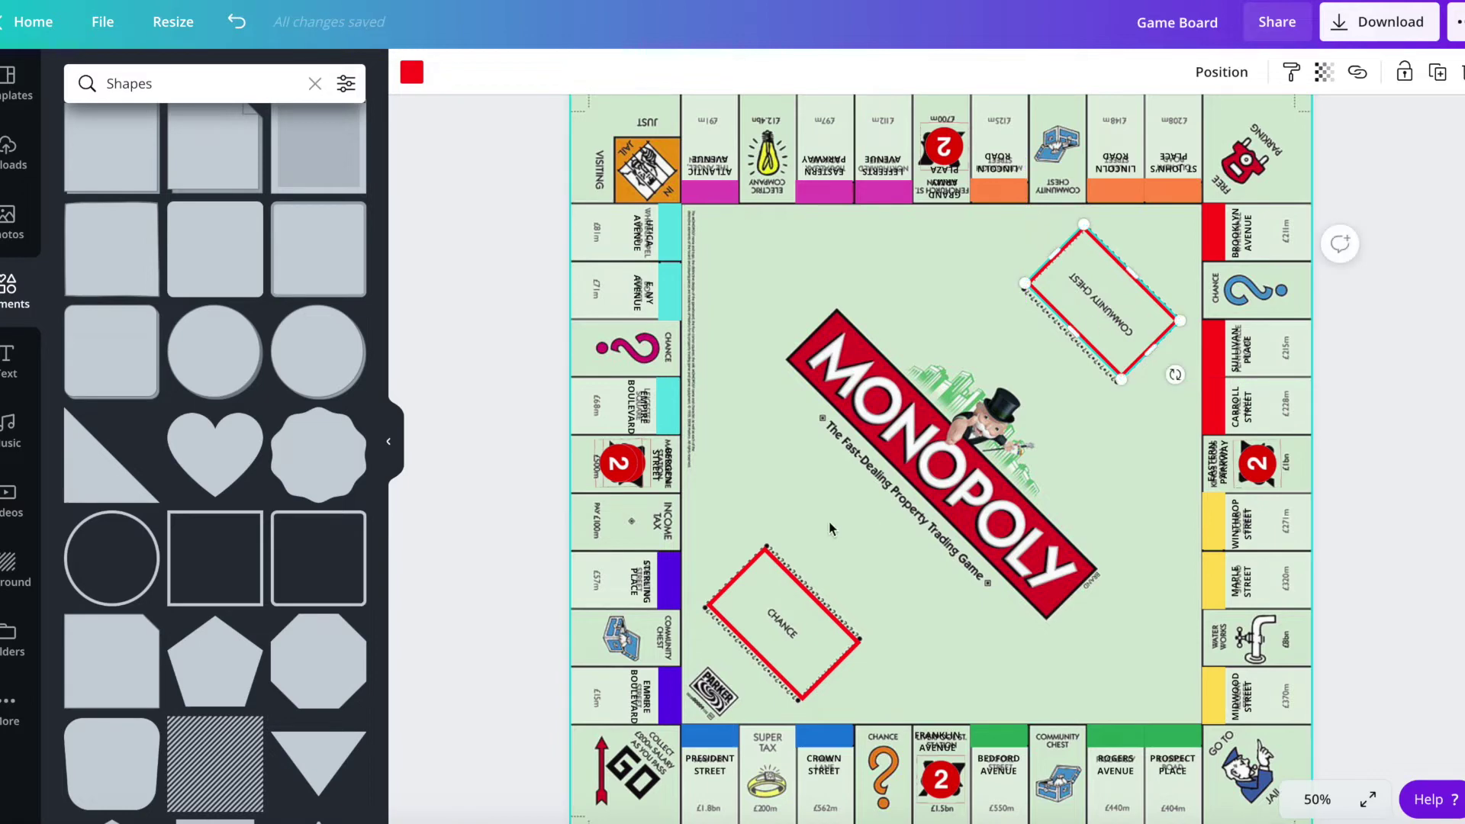
- Add a CHANCE body text label set in bold at 14 pt
{"action": "left_click", "coordinate": [20, 360]}
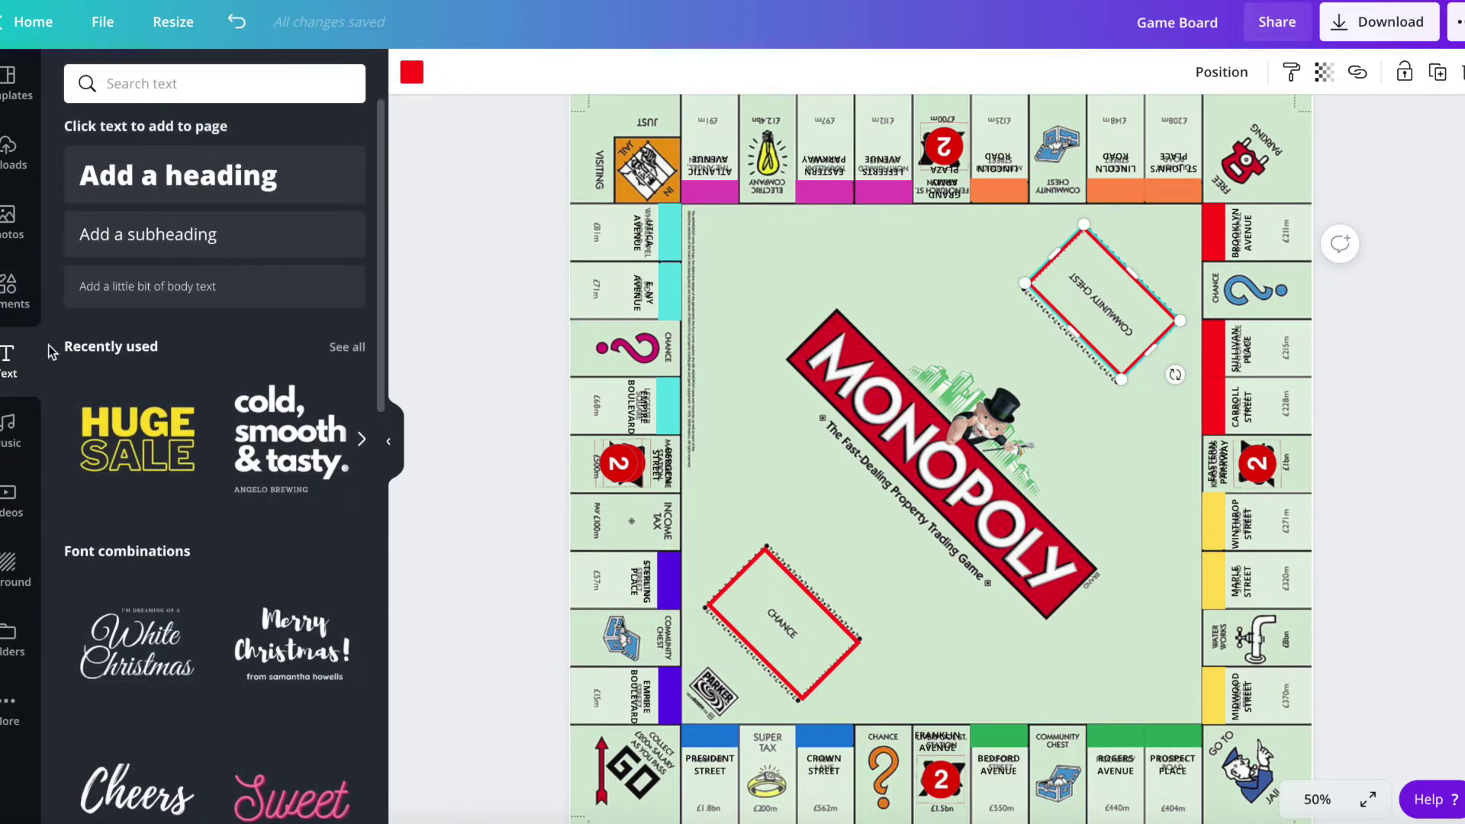
{"action": "left_click", "coordinate": [120, 280]}
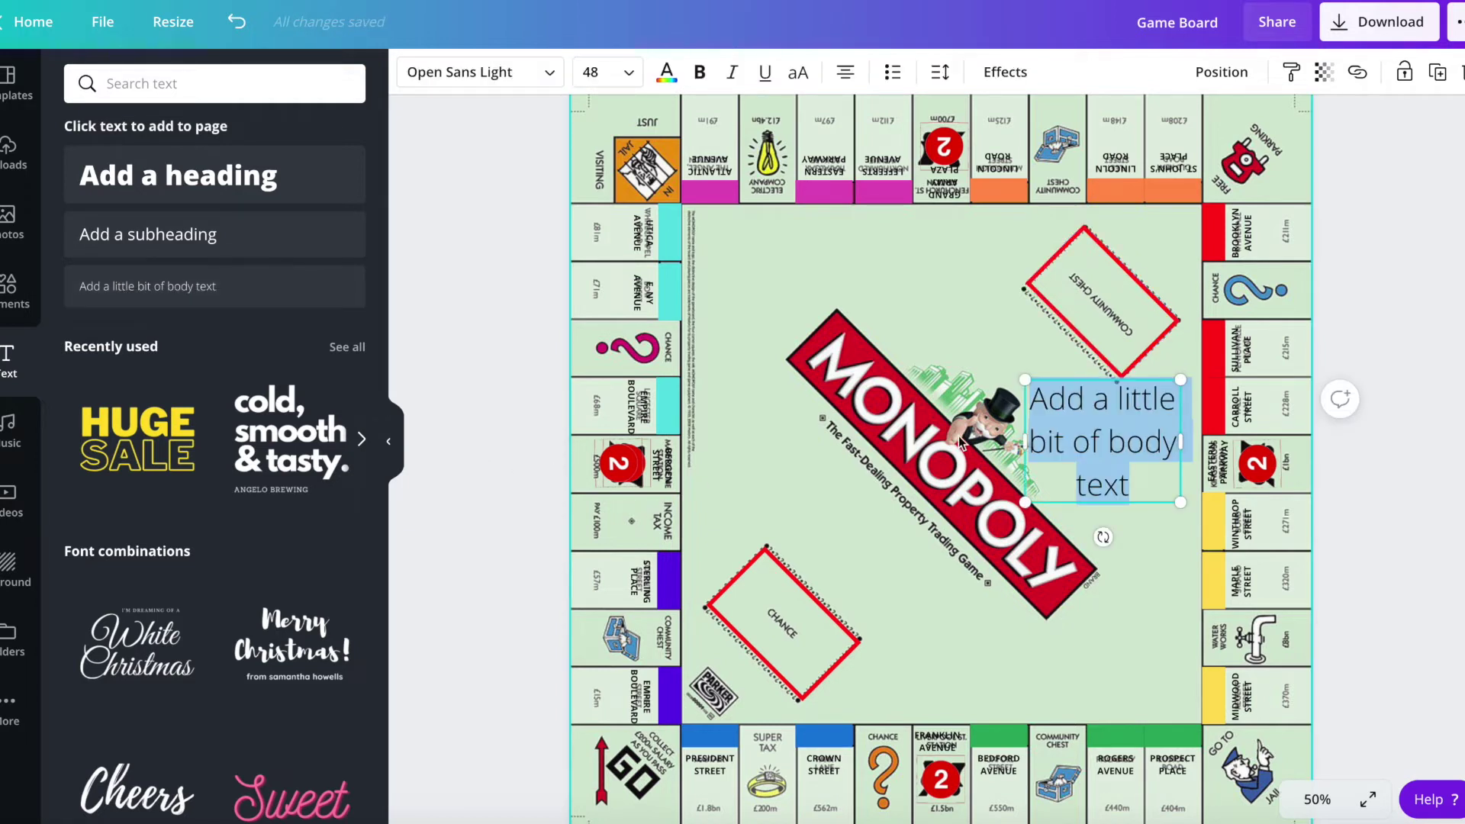
{"action": "key", "text": "BackSpace"}
{"action": "type", "text": "CHAN"}
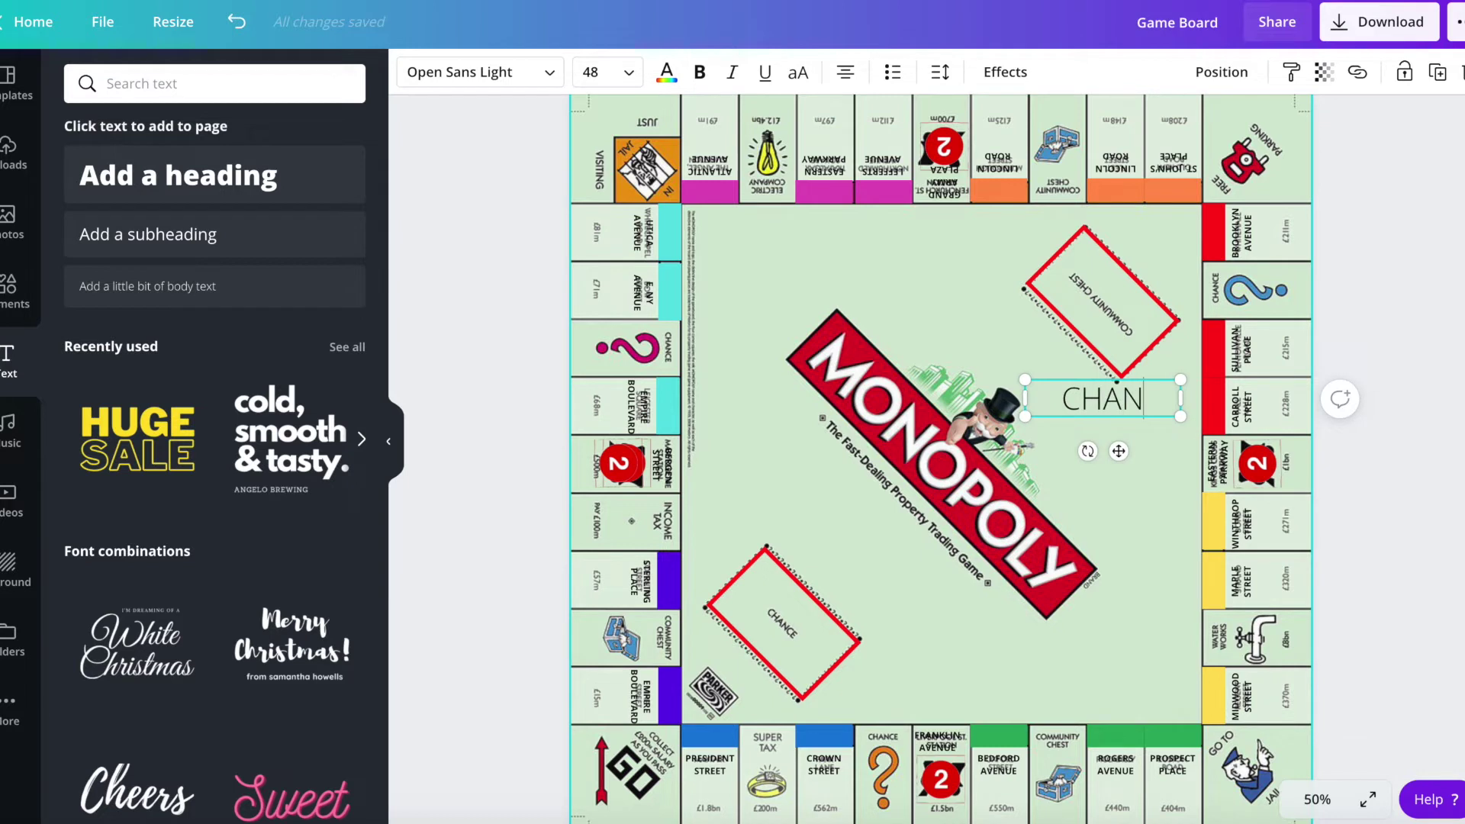
{"action": "type", "text": "CE"}
{"action": "double_click", "coordinate": [1056, 398]}
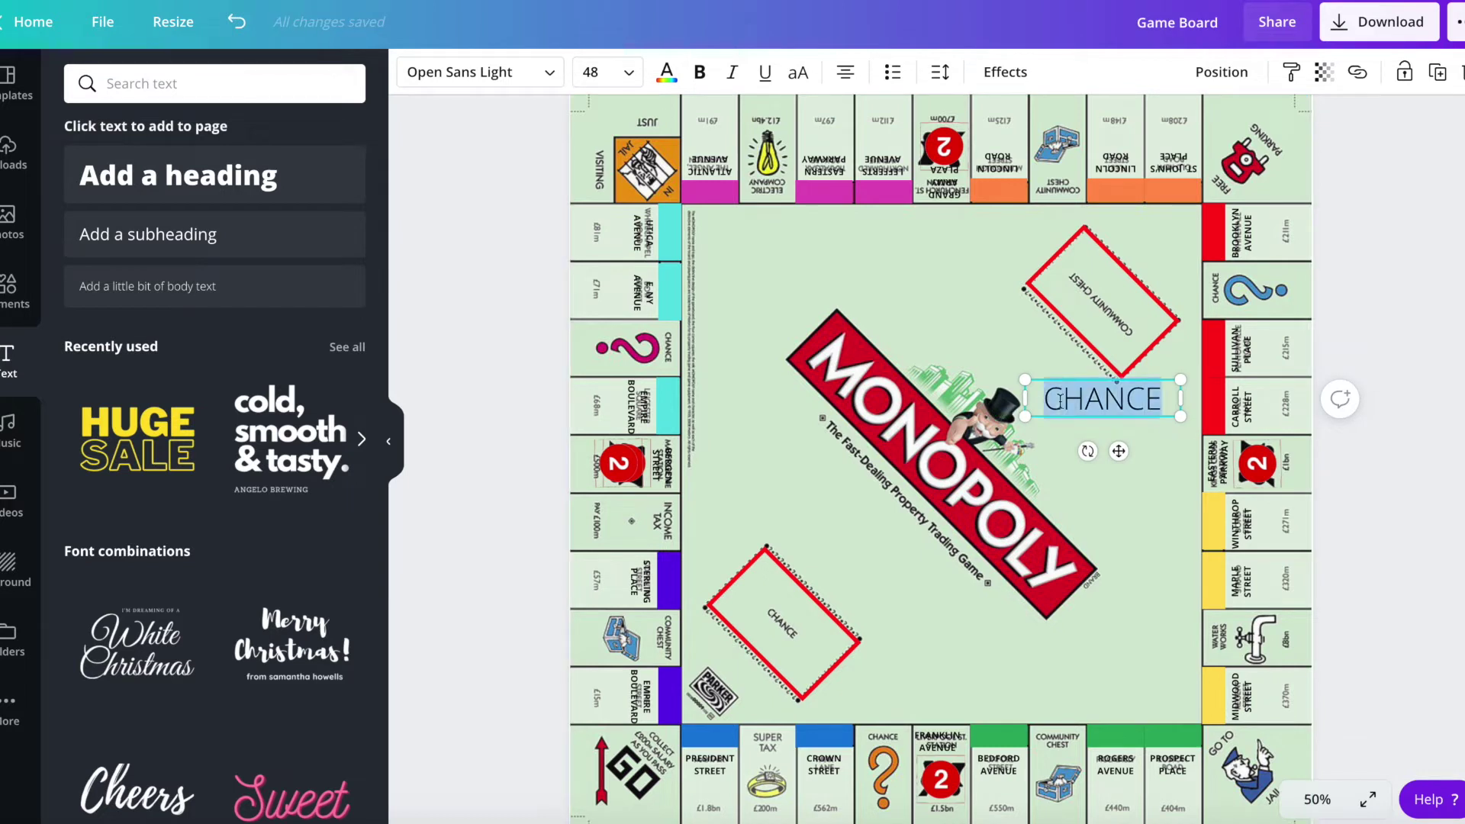
{"action": "left_click", "coordinate": [596, 71]}
{"action": "scroll", "coordinate": [596, 252], "scroll_direction": "up", "scroll_amount": 2}
{"action": "scroll", "coordinate": [596, 251], "scroll_direction": "up", "scroll_amount": 2}
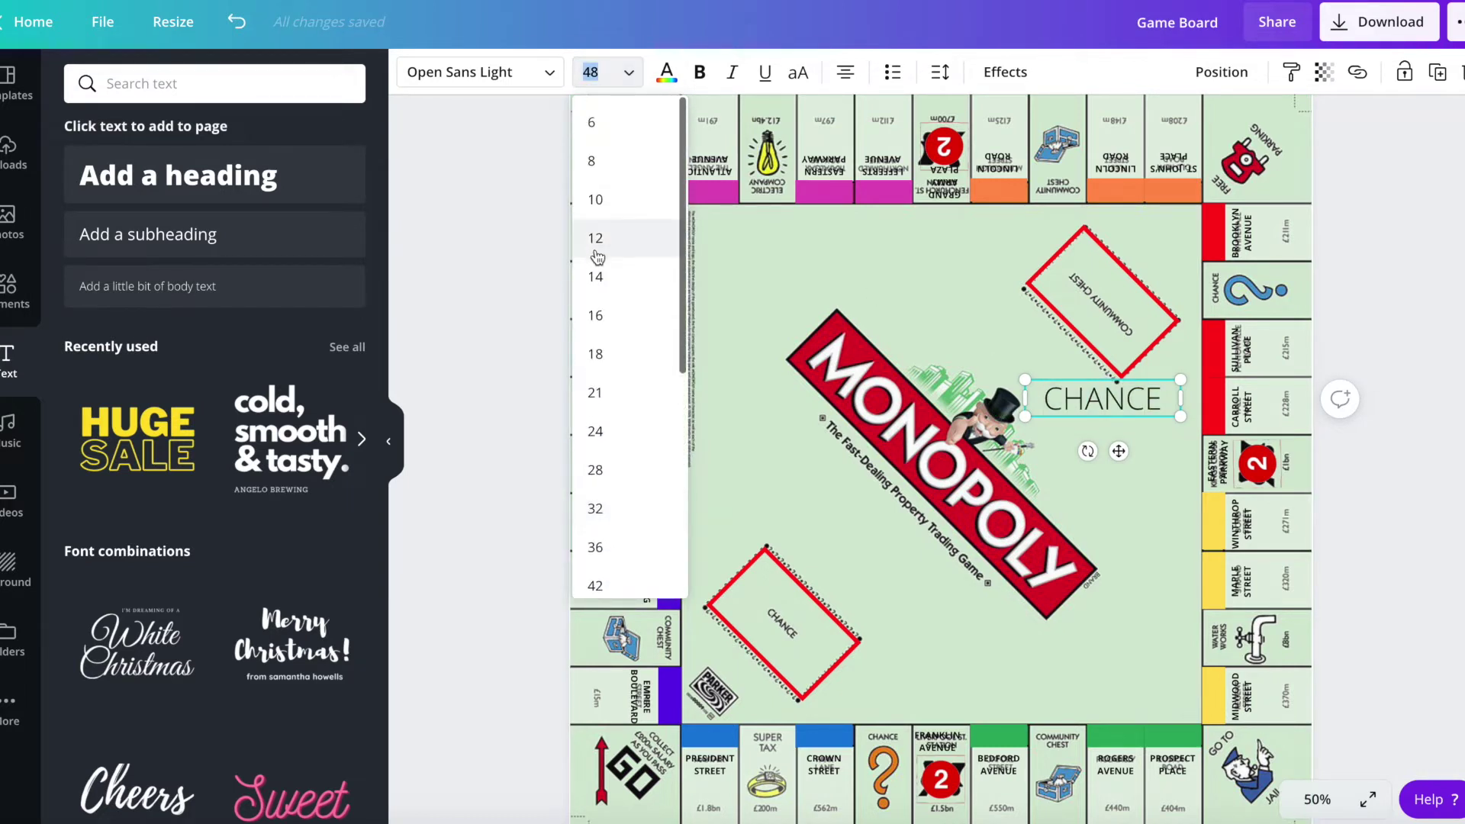
{"action": "left_click", "coordinate": [597, 237]}
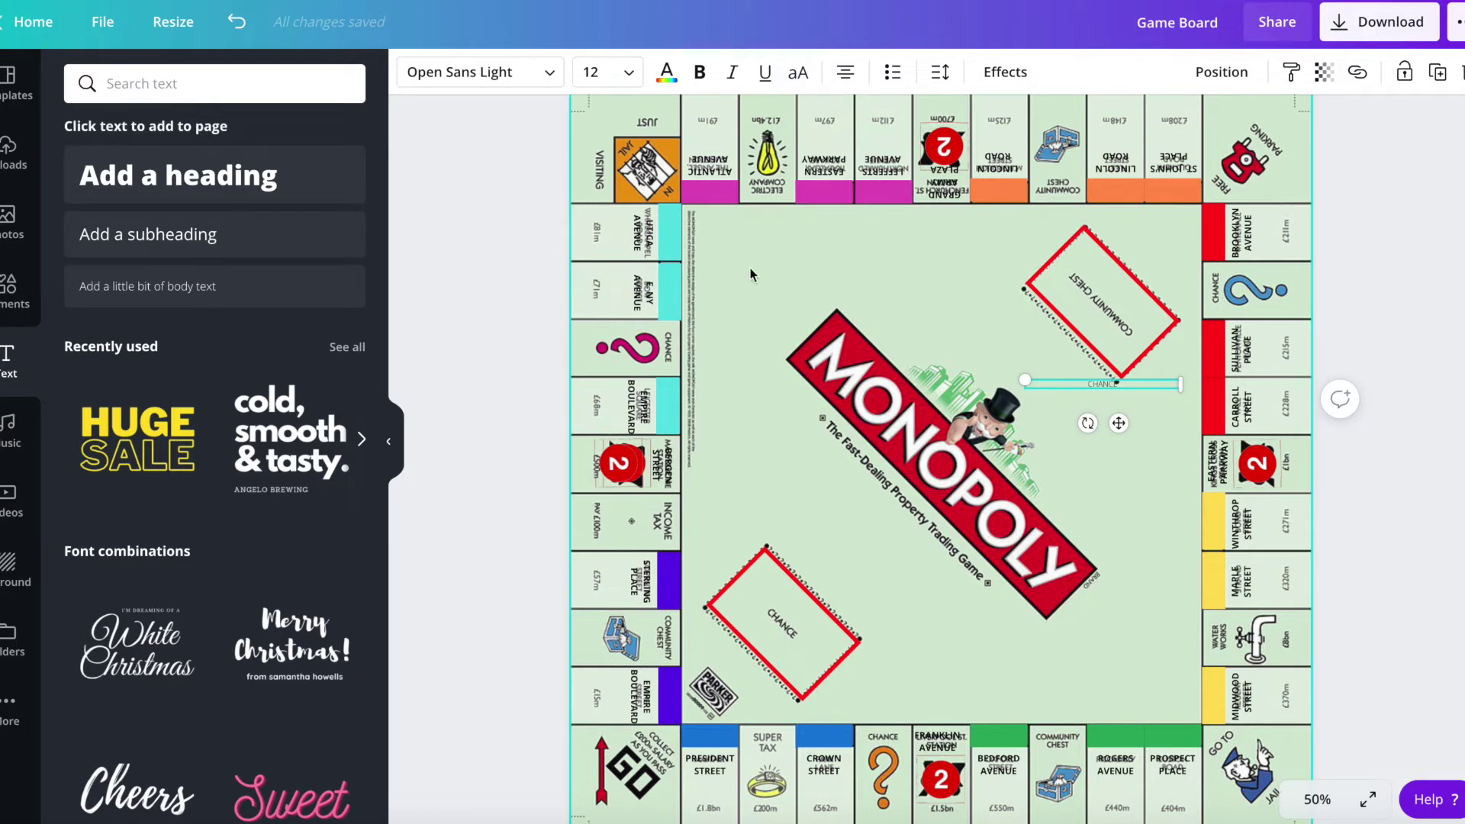
{"action": "left_click", "coordinate": [701, 72]}
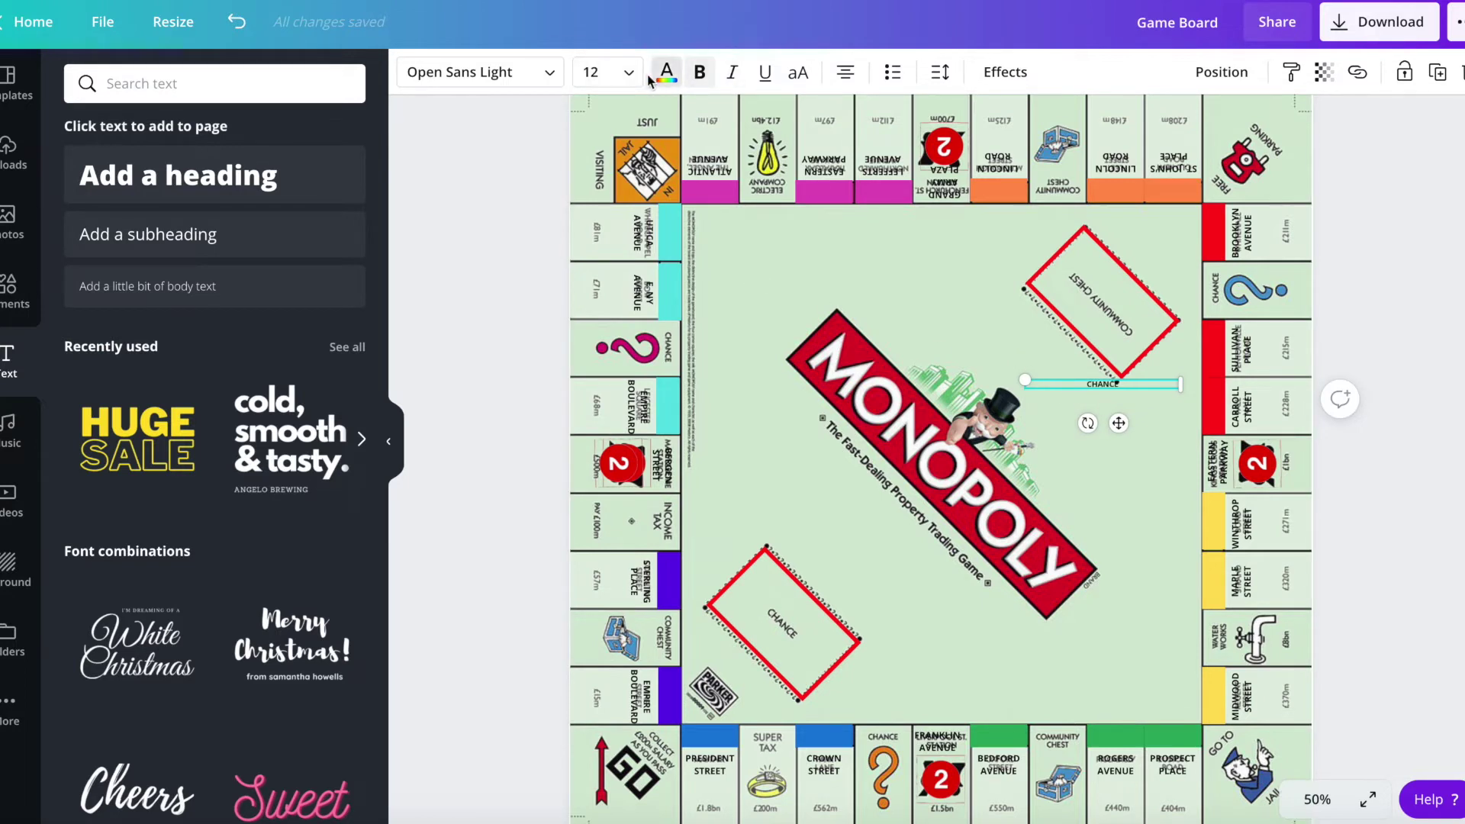
{"action": "left_click", "coordinate": [593, 72]}
{"action": "left_click", "coordinate": [598, 277]}
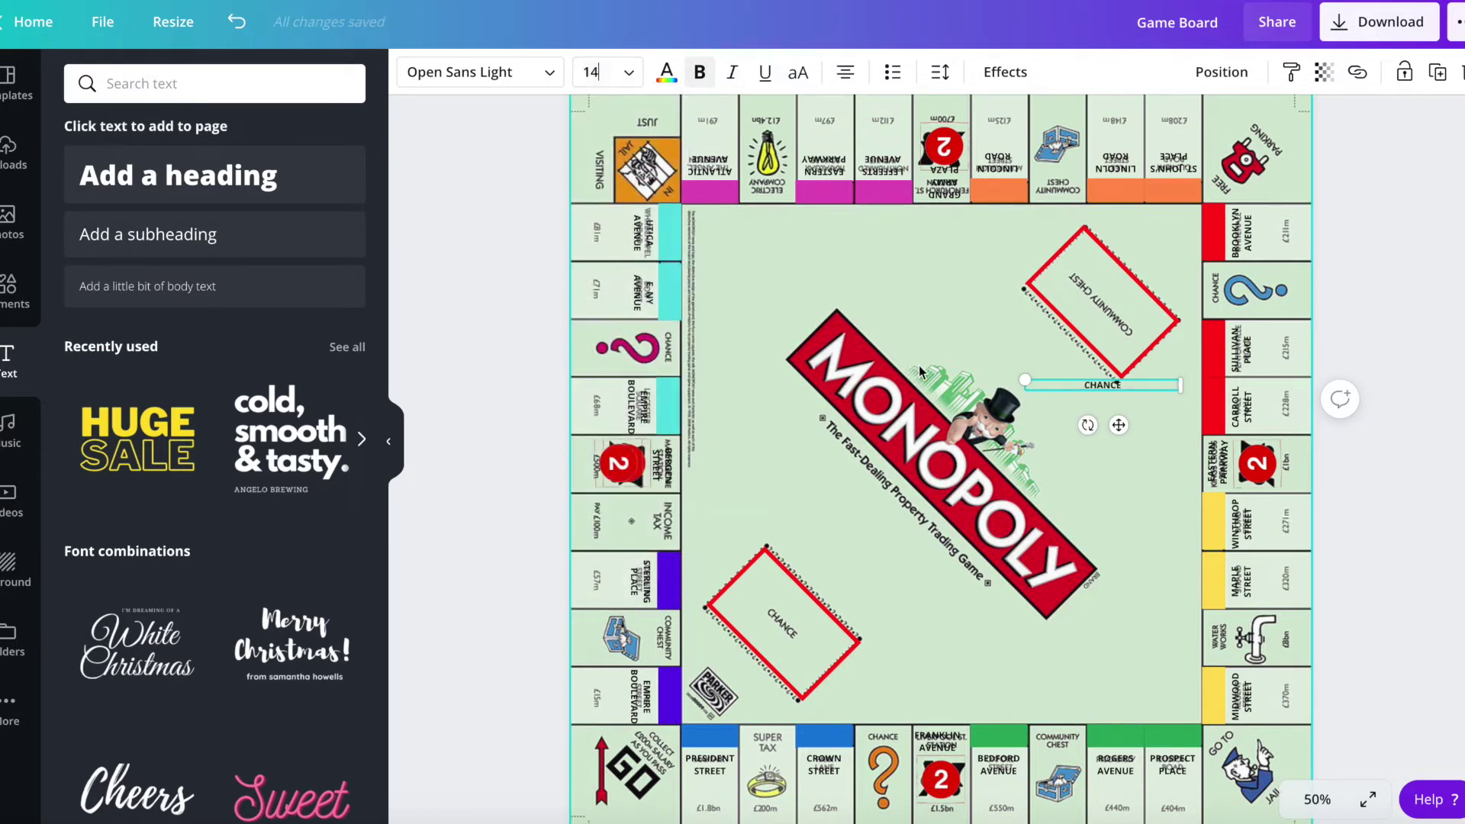
- Place the CHANCE label inside the lower-left Chance card
{"action": "left_click", "coordinate": [1106, 384]}
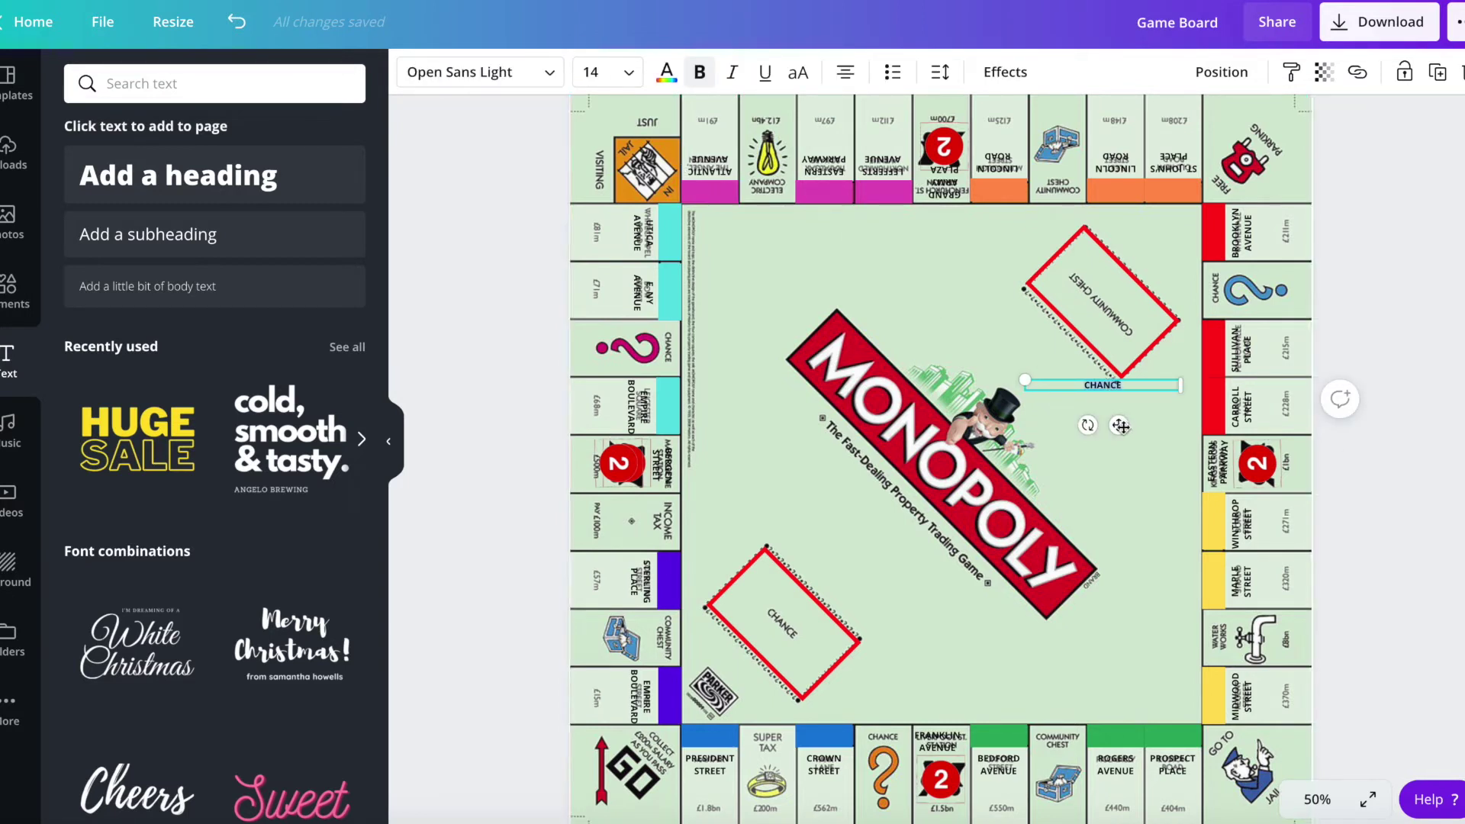
{"action": "mouse_move", "coordinate": [1119, 426]}
{"action": "left_mouse_down"}
{"action": "mouse_move", "coordinate": [1071, 434]}
{"action": "mouse_move", "coordinate": [899, 629]}
{"action": "mouse_move", "coordinate": [814, 608]}
{"action": "mouse_move", "coordinate": [771, 662]}
{"action": "left_mouse_up"}
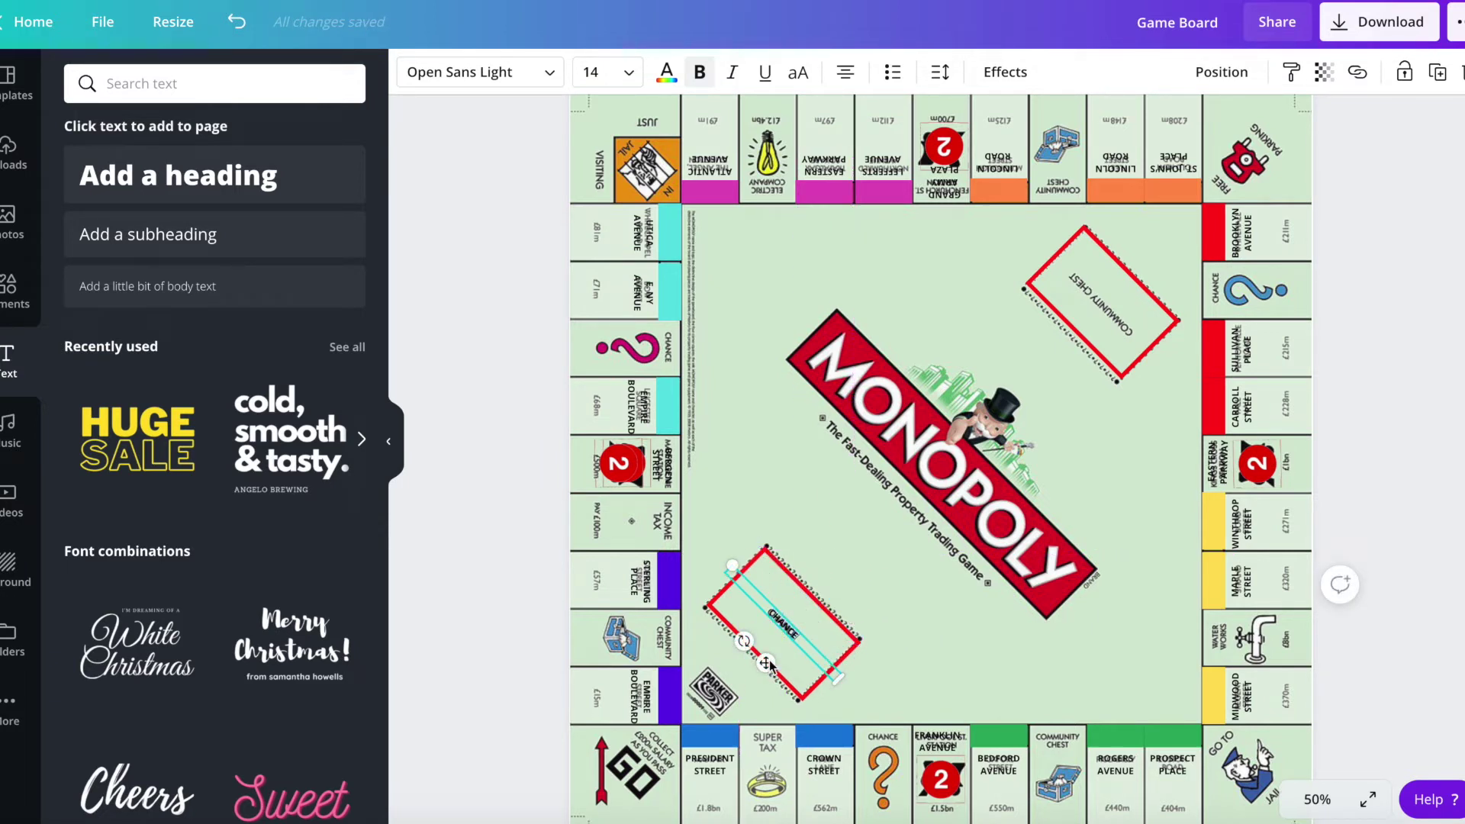
{"action": "left_click", "coordinate": [905, 639]}
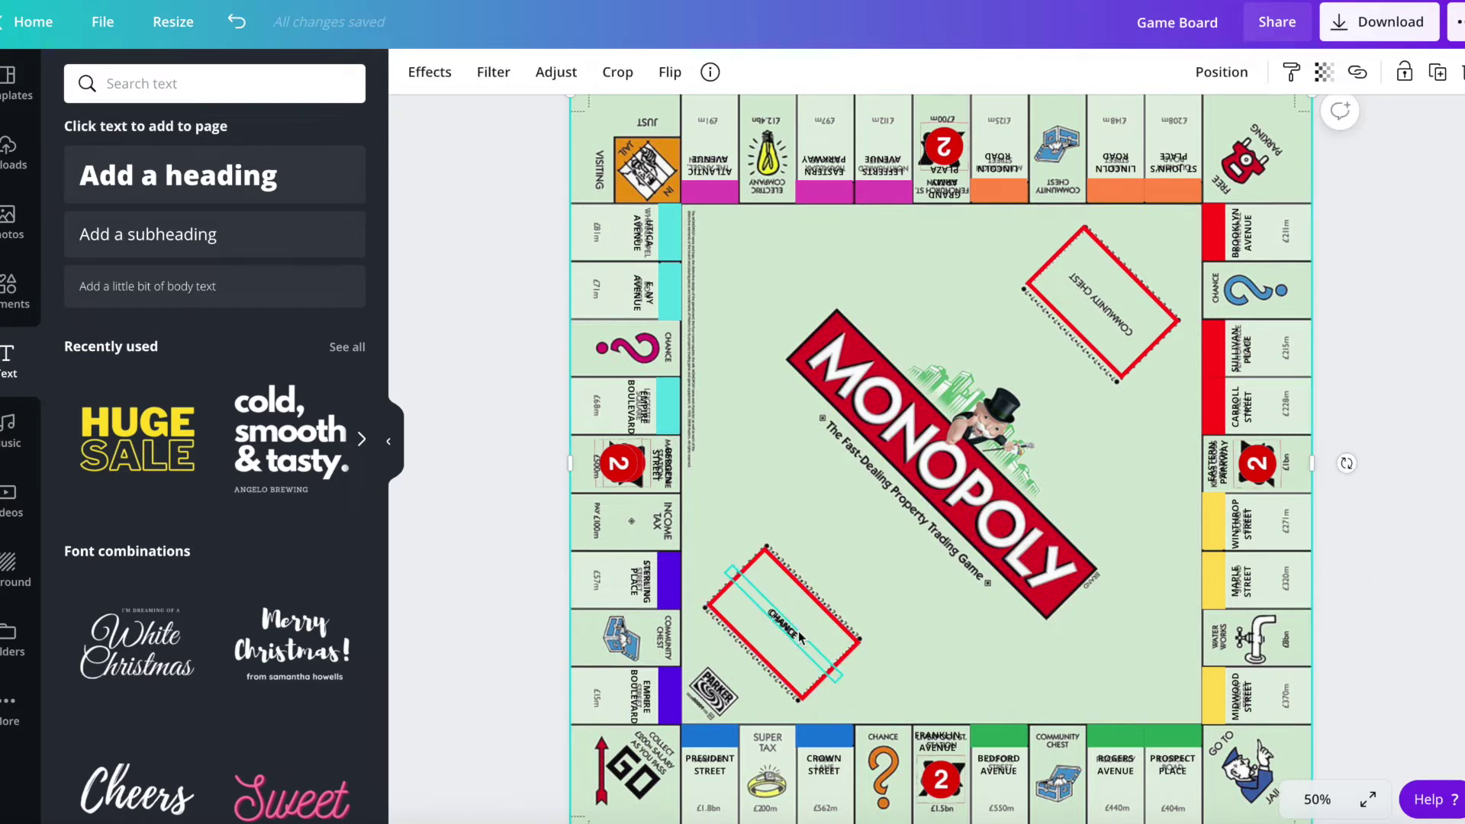
{"action": "left_click_drag", "start_coordinate": [798, 631], "coordinate": [844, 570]}
{"action": "left_click_drag", "start_coordinate": [899, 512], "coordinate": [1065, 369]}
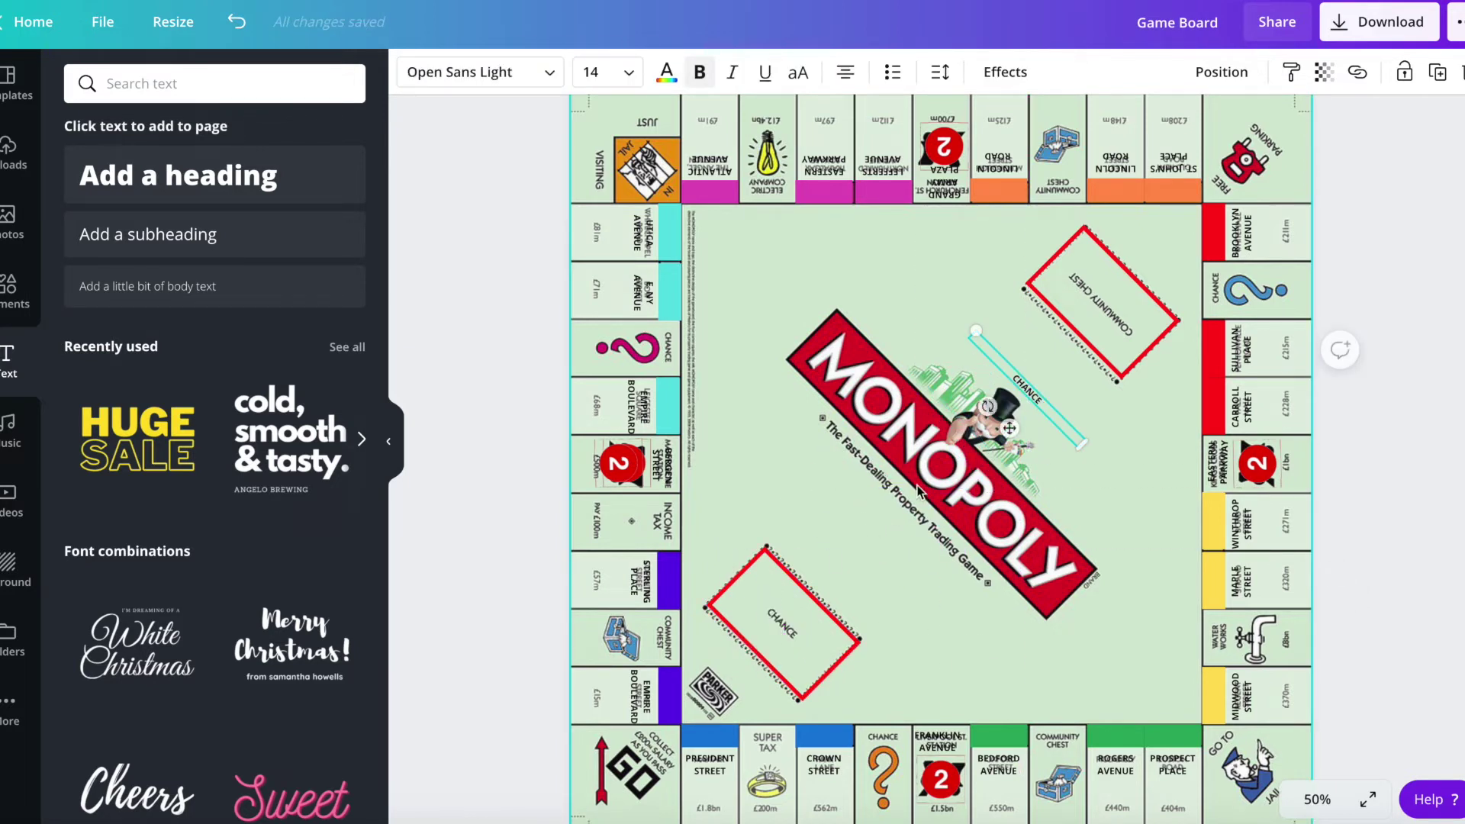
{"action": "left_click", "coordinate": [770, 635]}
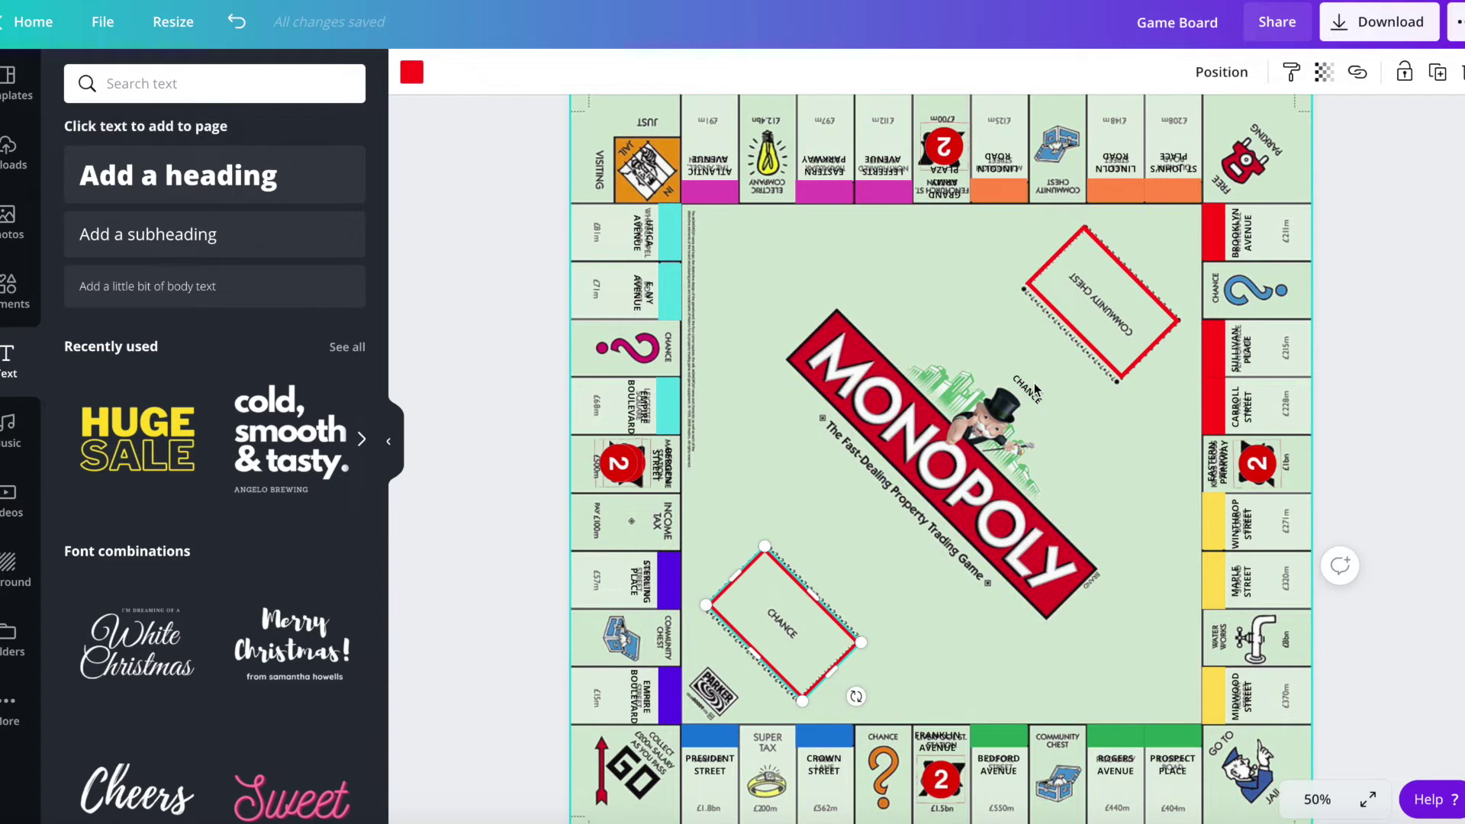
{"action": "key", "text": "ctrl+z"}
{"action": "left_click", "coordinate": [826, 662]}
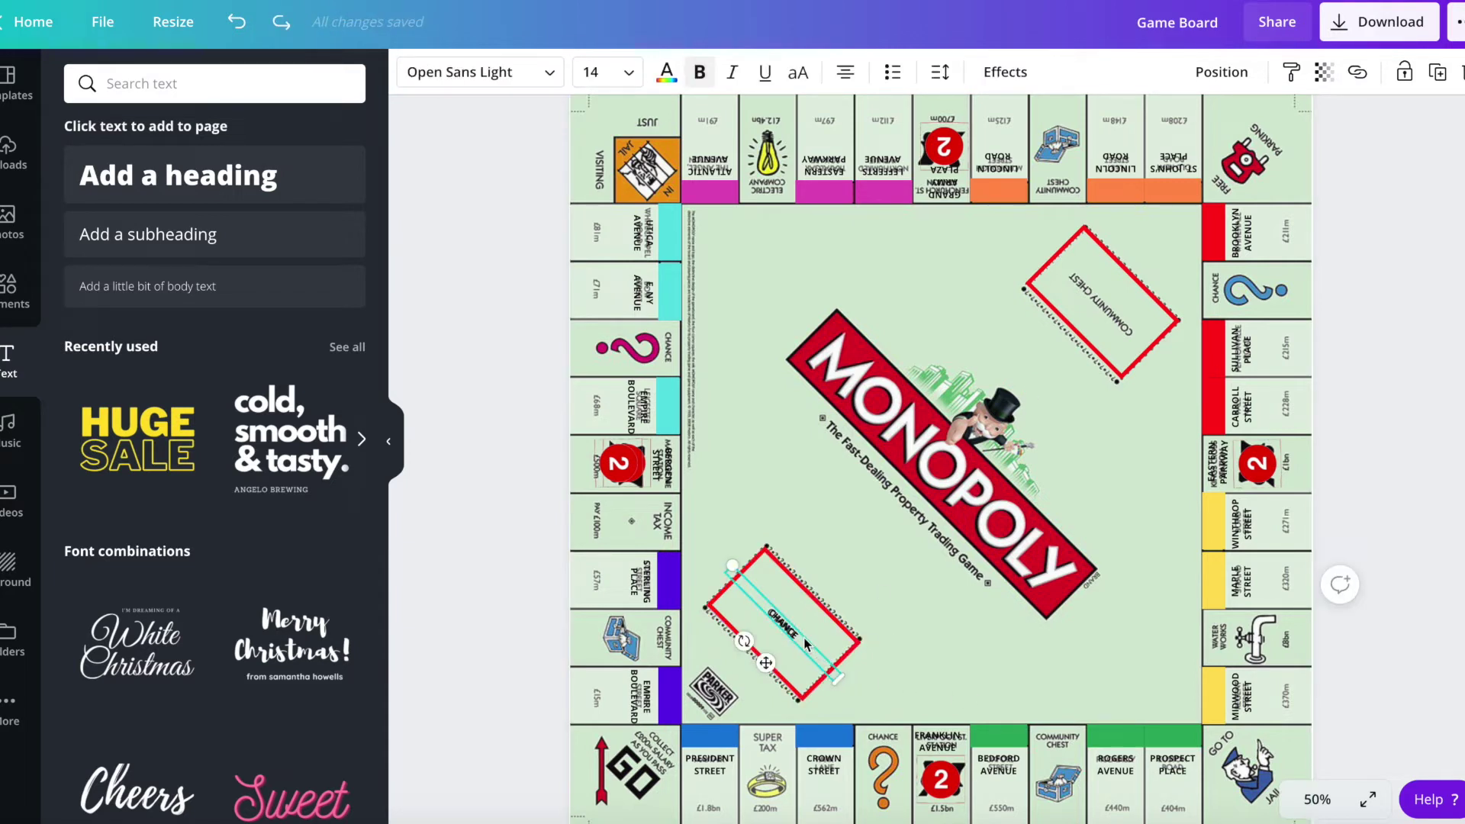
- Copy the label onto the Community Chest card as bold text, tilted to match
{"action": "key", "text": "ctrl+v"}
{"action": "left_click_drag", "start_coordinate": [776, 672], "coordinate": [1061, 356]}
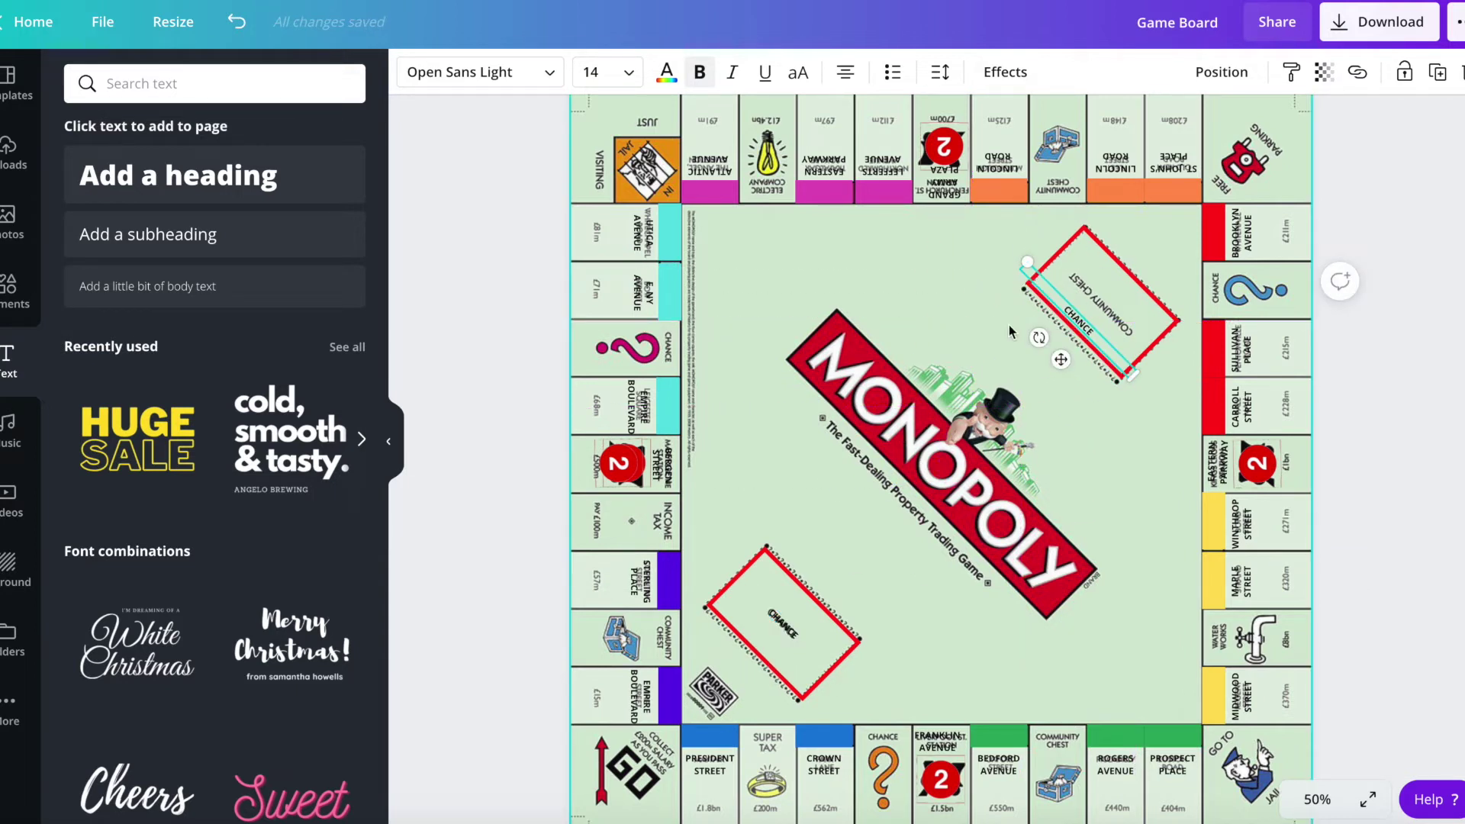
{"action": "left_click_drag", "start_coordinate": [1015, 330], "coordinate": [1028, 362]}
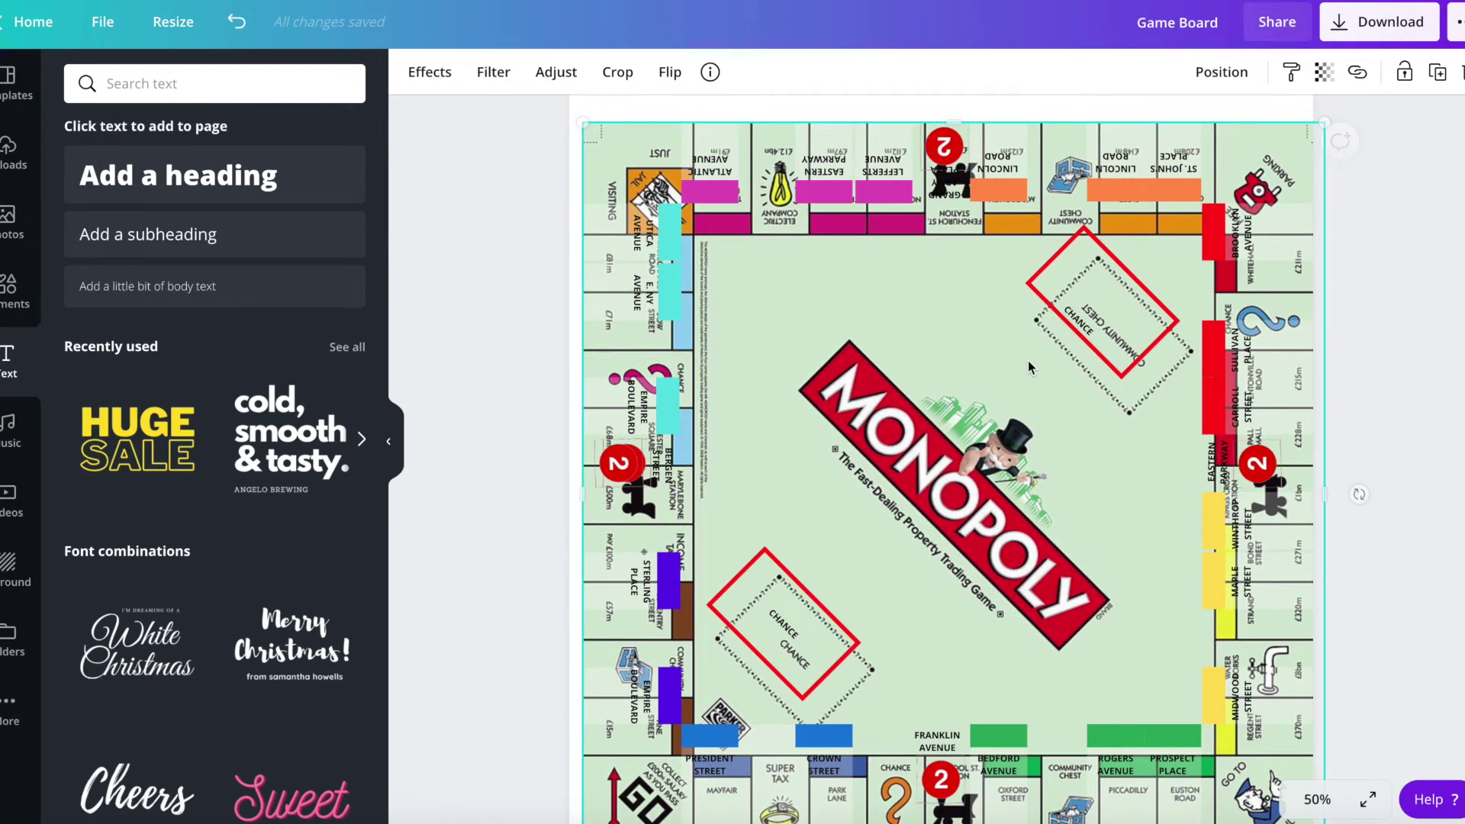
{"action": "key", "text": "ctrl+z"}
{"action": "key", "text": "ctrl+b"}
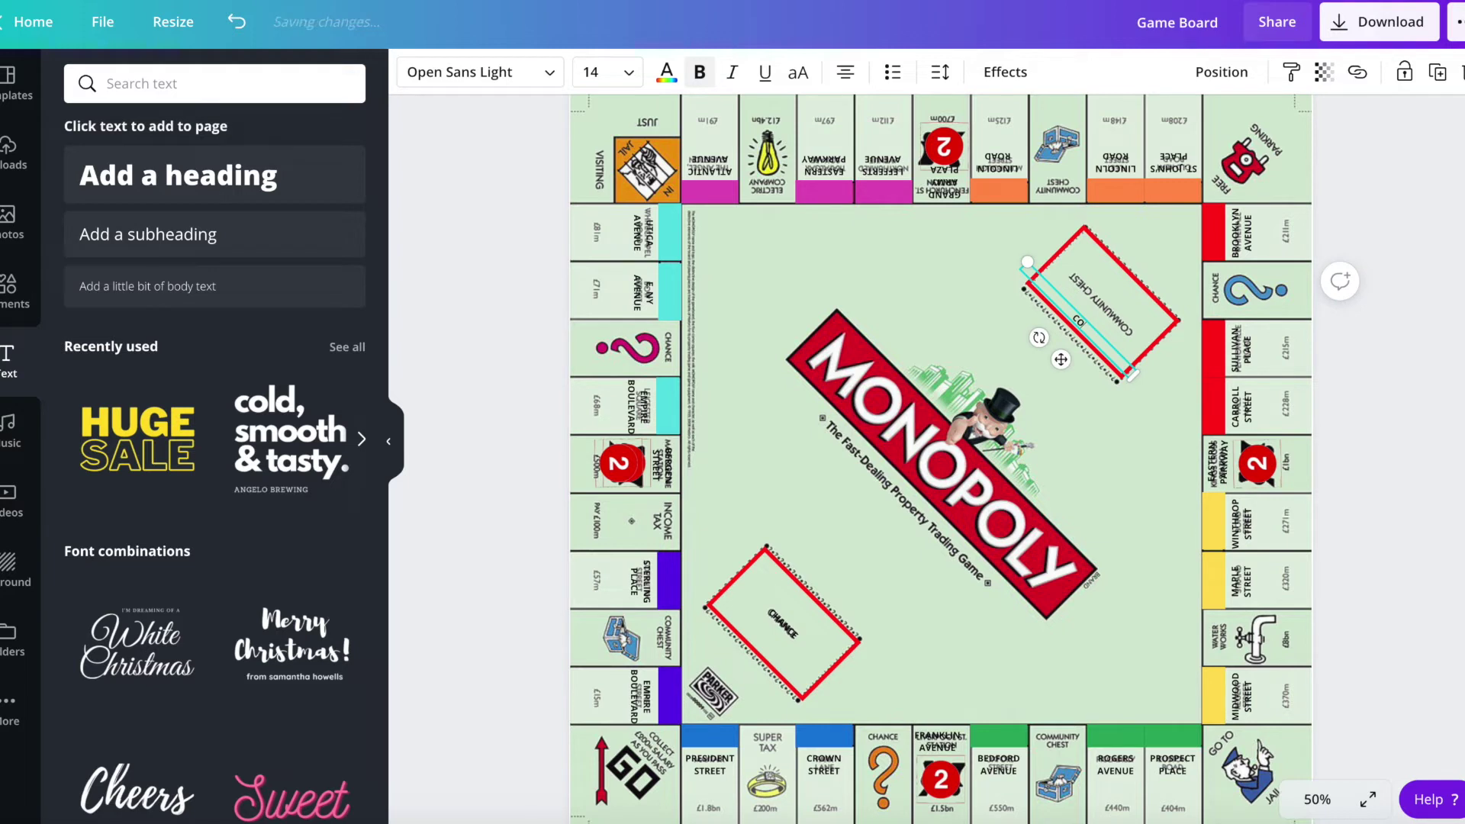
{"action": "type", "text": "COMMUNITY CHEST"}
{"action": "mouse_move", "coordinate": [1030, 332]}
{"action": "left_mouse_down"}
{"action": "mouse_move", "coordinate": [1174, 257]}
{"action": "mouse_move", "coordinate": [1175, 272]}
{"action": "mouse_move", "coordinate": [1115, 269]}
{"action": "left_mouse_up"}
{"action": "left_click", "coordinate": [783, 478]}
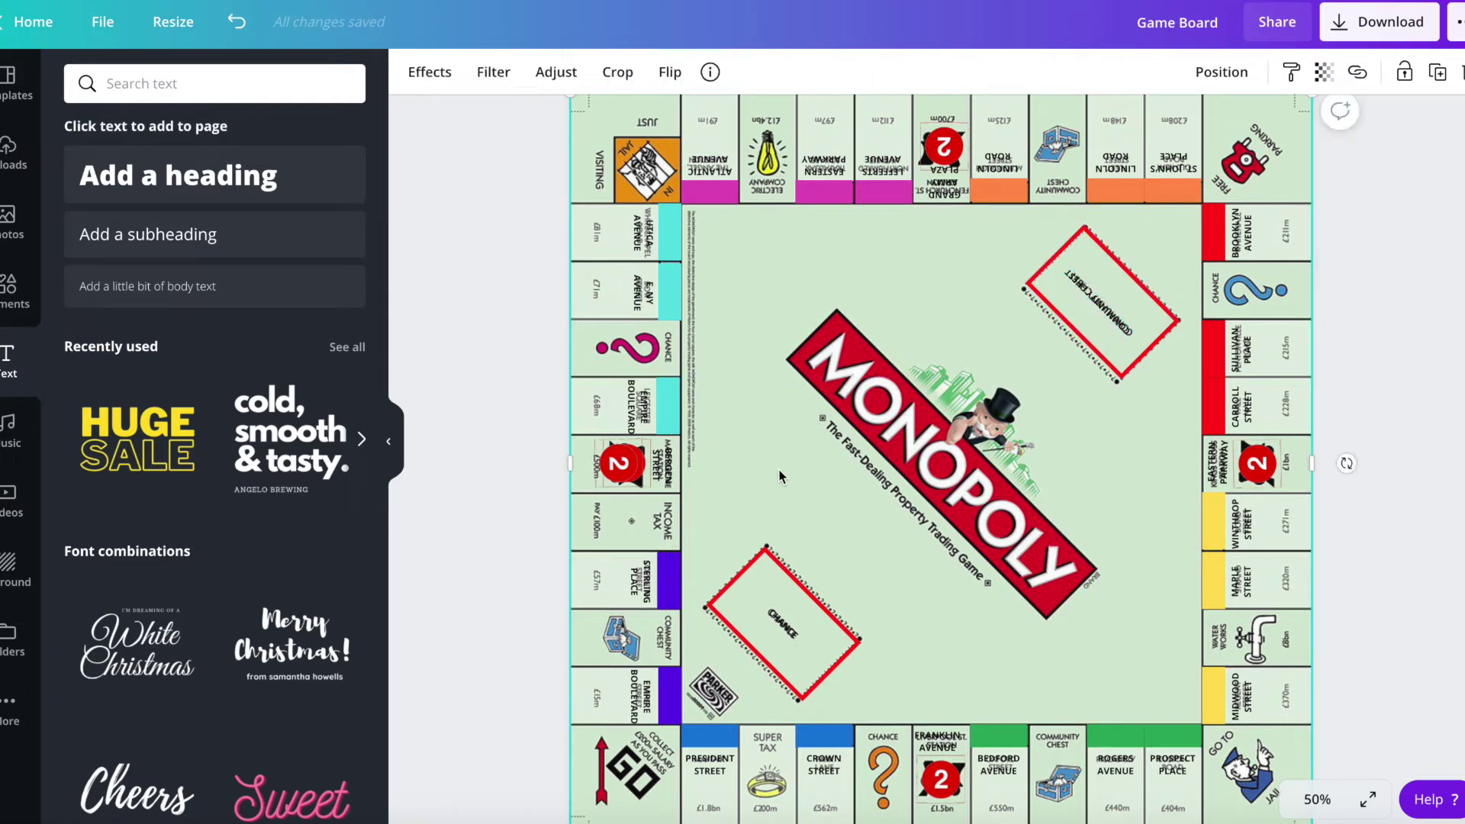
{"action": "left_click", "coordinate": [7, 144]}
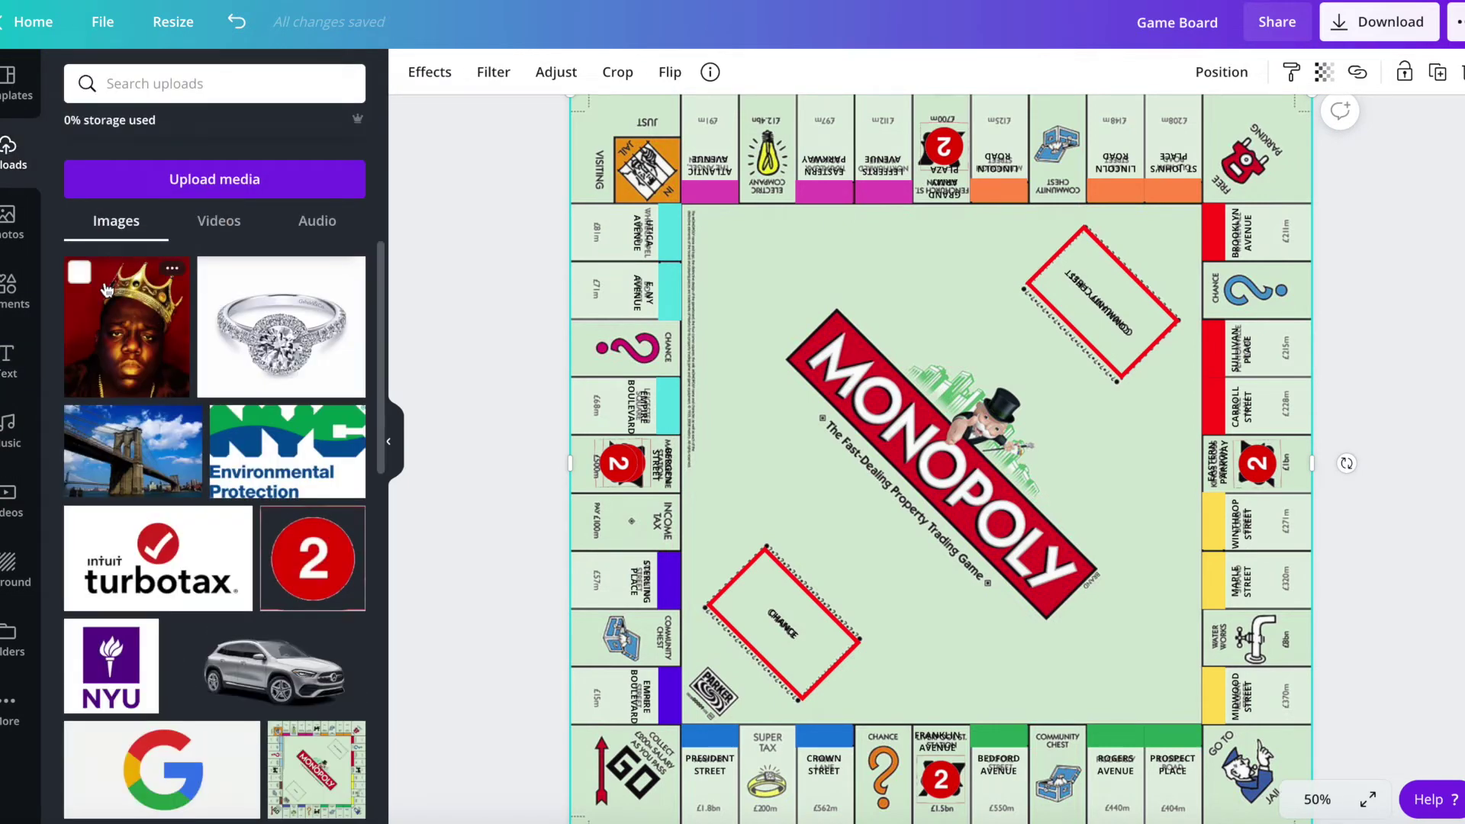
- Add the Biggie photo and stretch it to fill the inner board
{"action": "left_click", "coordinate": [93, 294]}
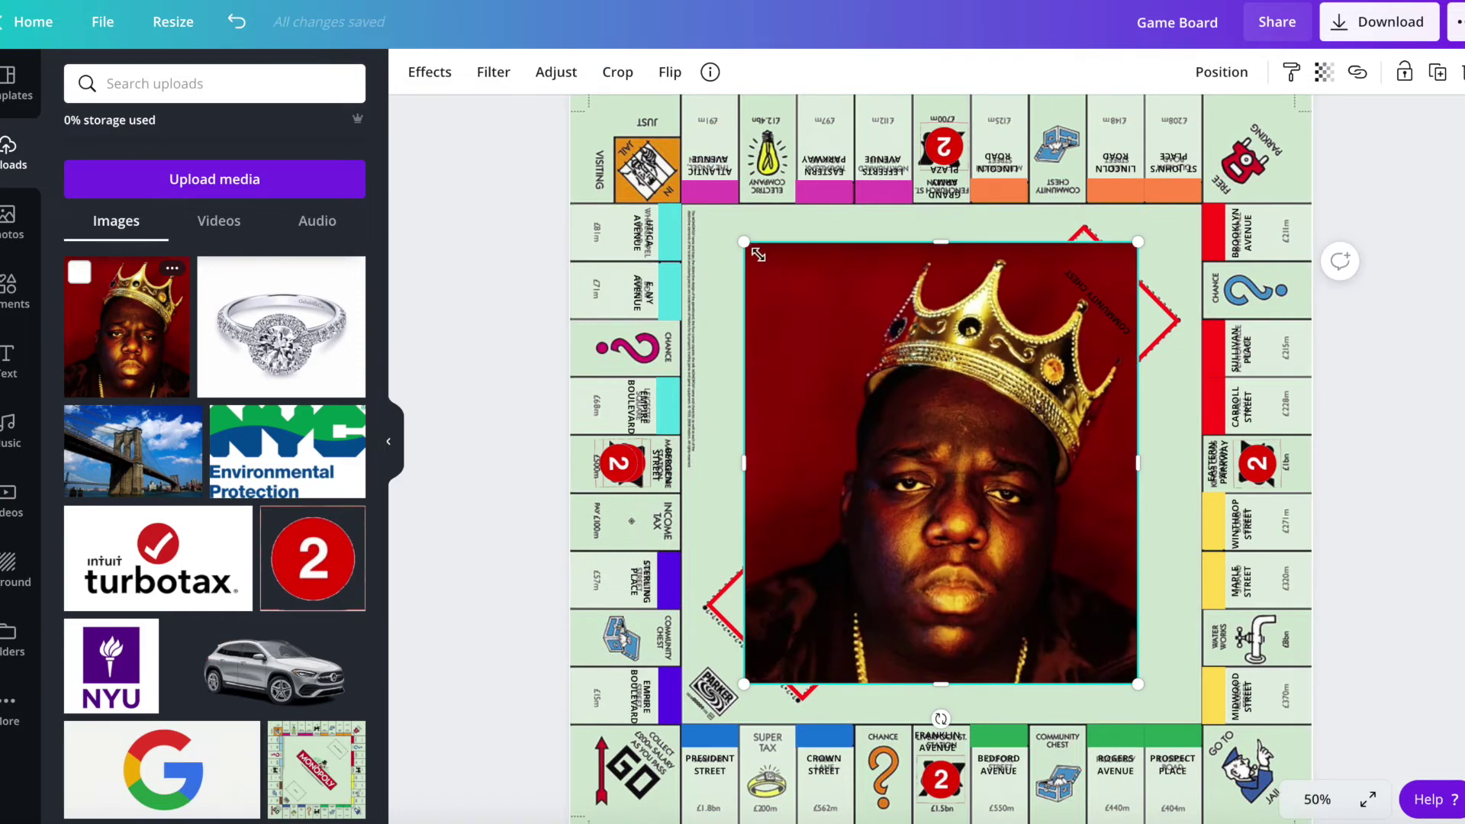
{"action": "left_click_drag", "start_coordinate": [748, 246], "coordinate": [721, 217]}
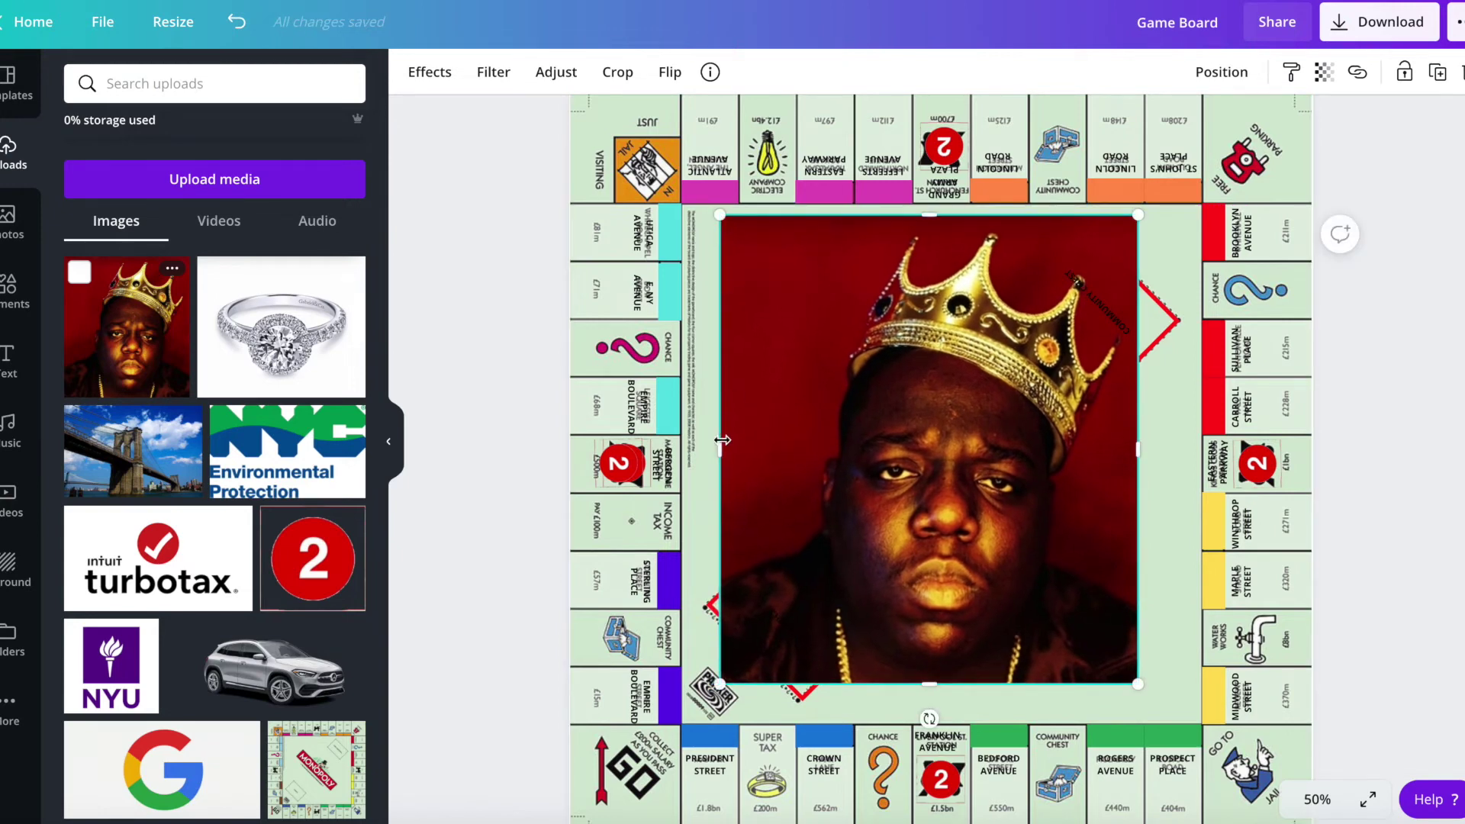
{"action": "left_click_drag", "start_coordinate": [723, 440], "coordinate": [684, 447]}
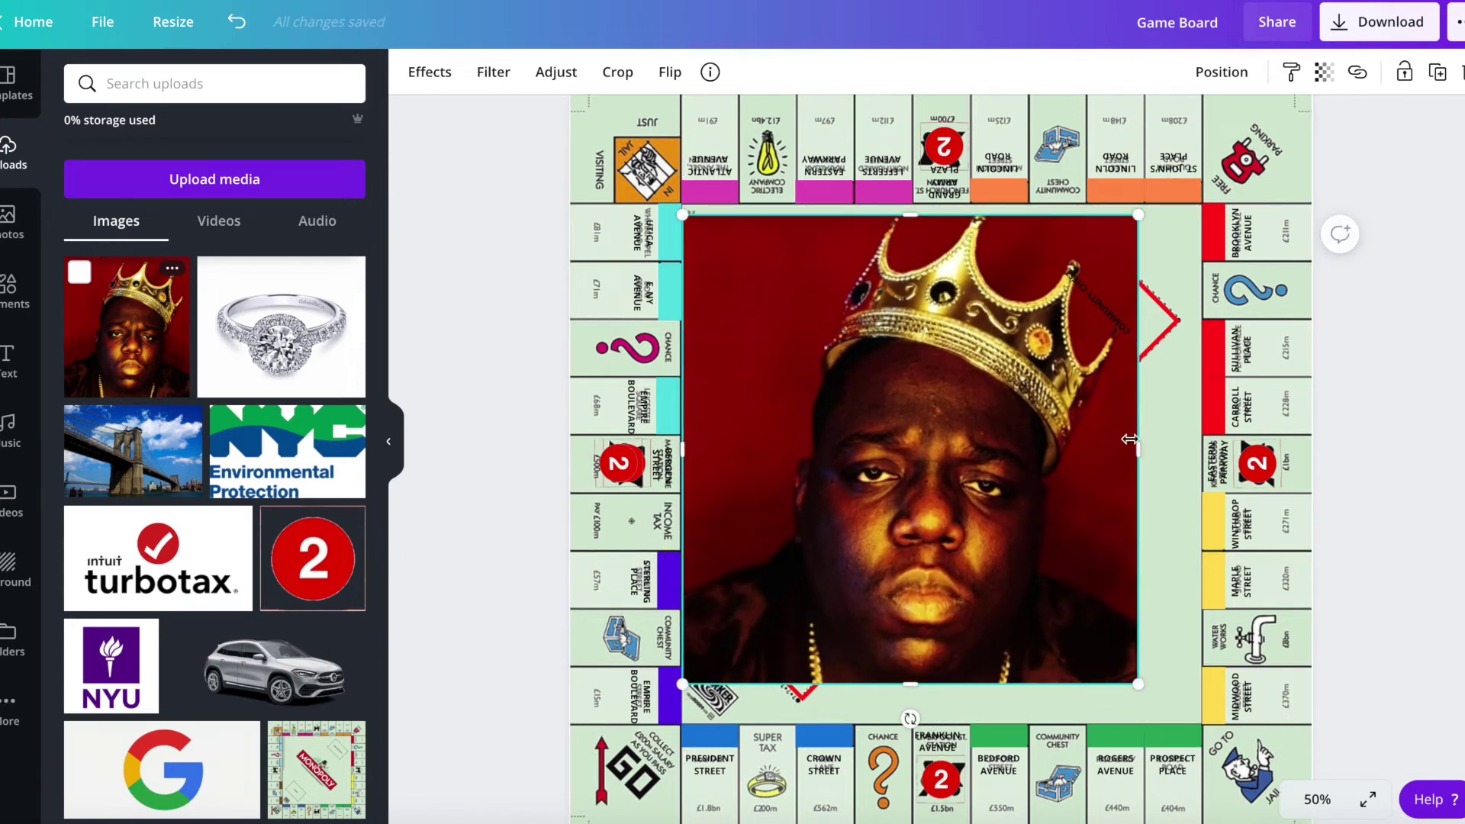
{"action": "left_click_drag", "start_coordinate": [1137, 440], "coordinate": [1200, 440]}
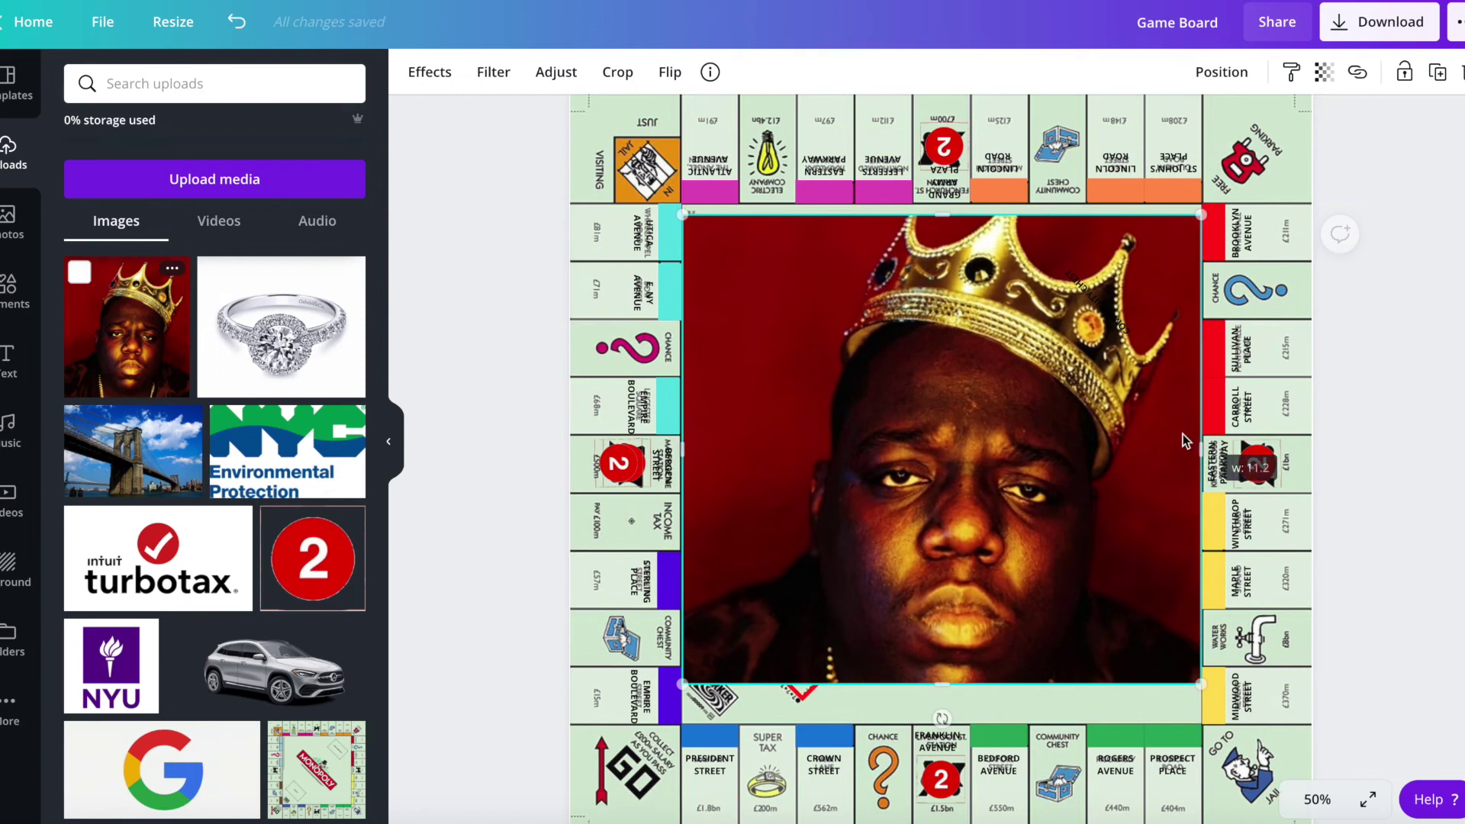
{"action": "left_click_drag", "start_coordinate": [945, 681], "coordinate": [944, 724]}
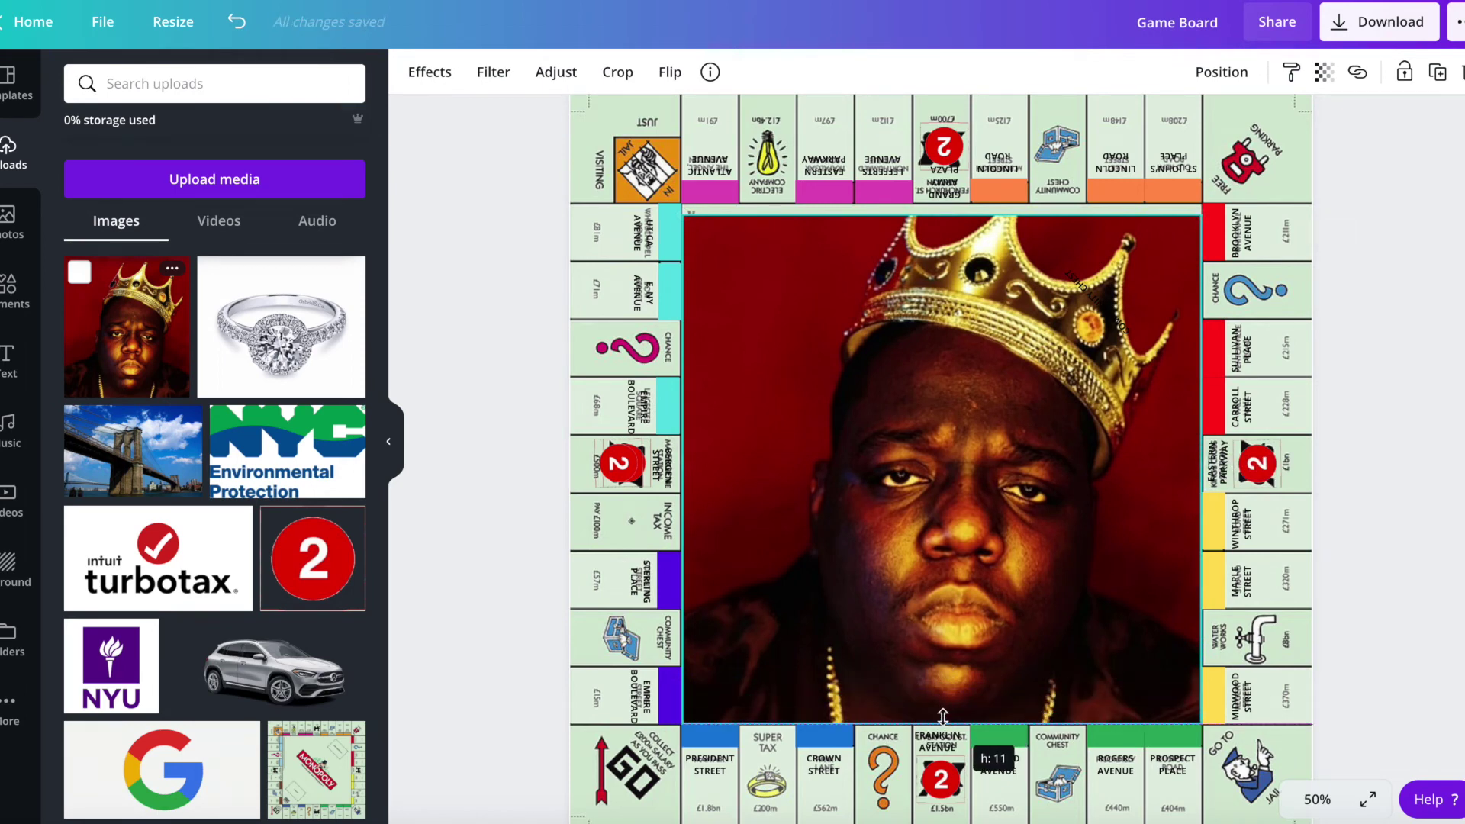
{"action": "left_click_drag", "start_coordinate": [944, 215], "coordinate": [944, 206]}
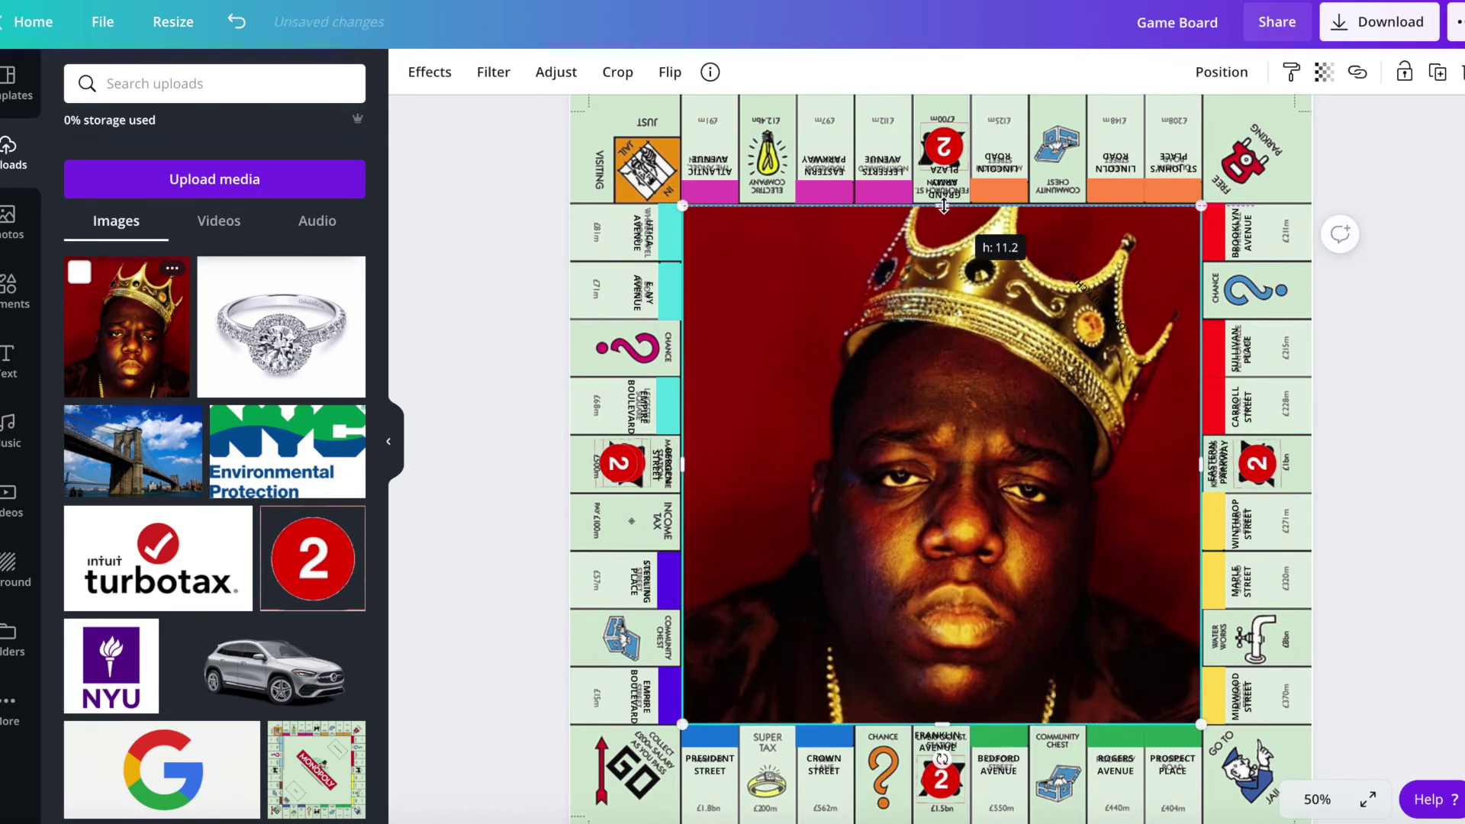
- Layer the photo above the board but beneath the red card outlines
{"action": "left_click", "coordinate": [1221, 72]}
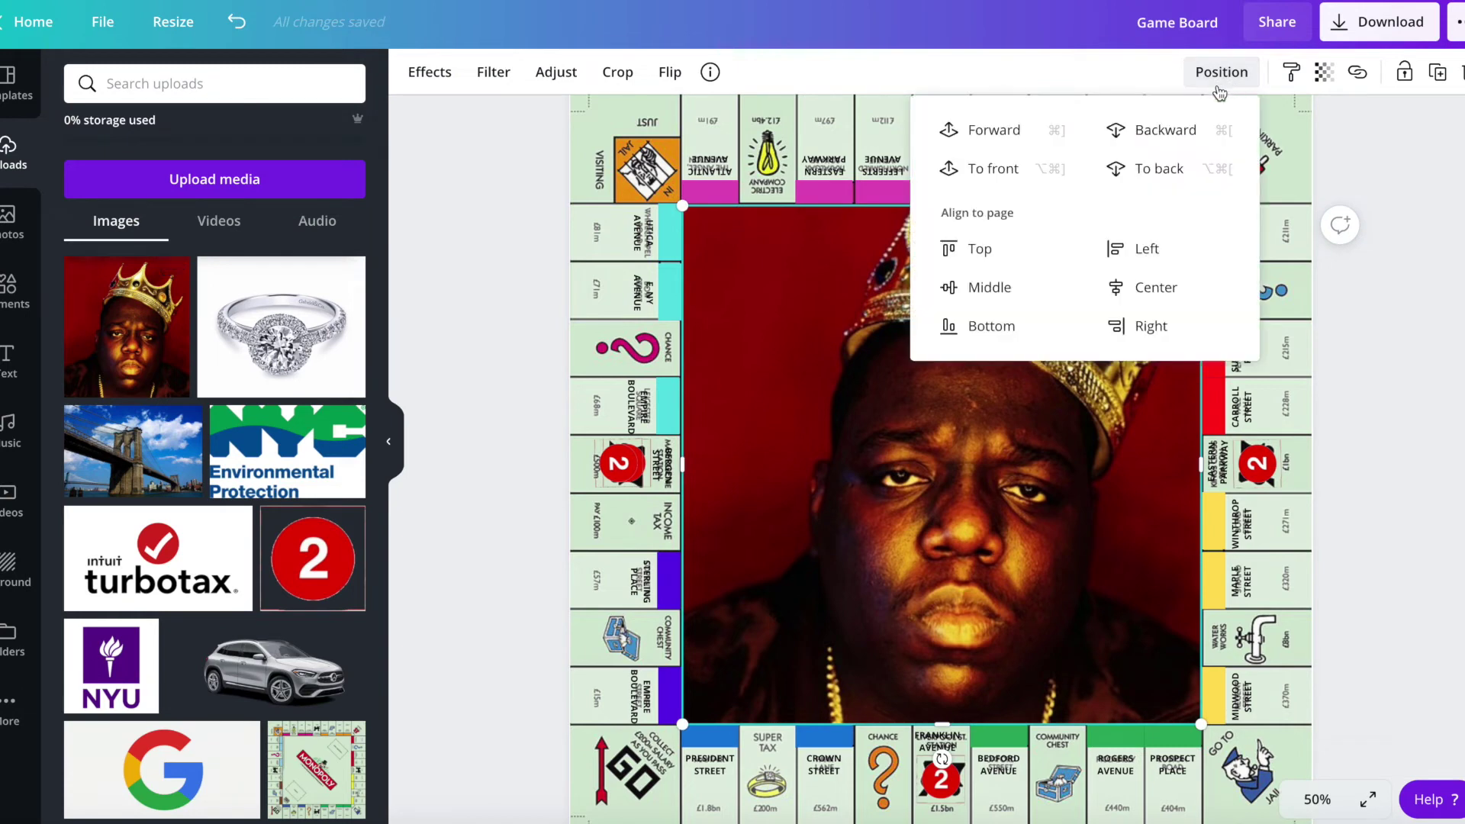
{"action": "left_click", "coordinate": [1140, 132]}
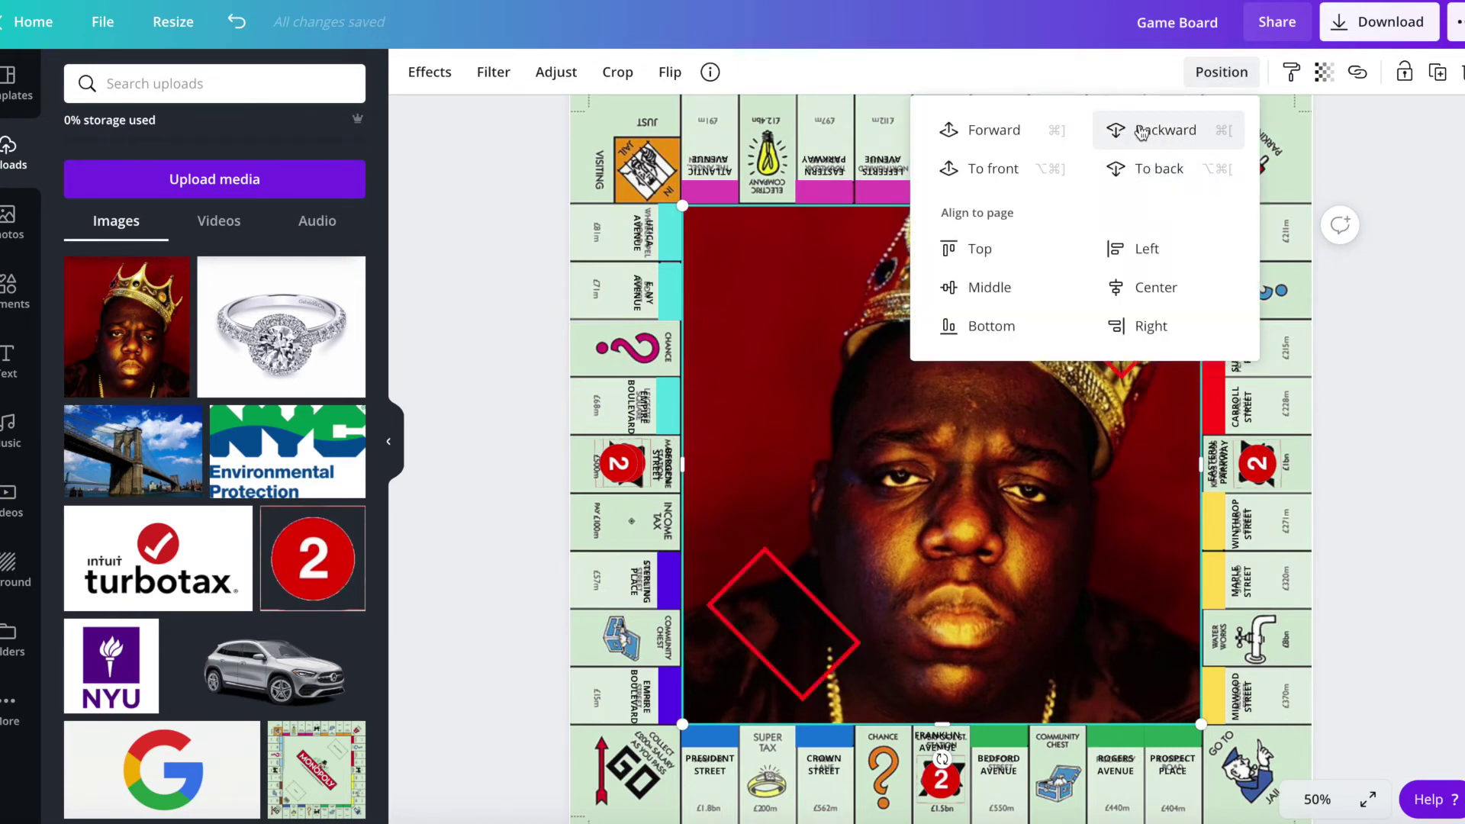
{"action": "left_click", "coordinate": [1144, 133]}
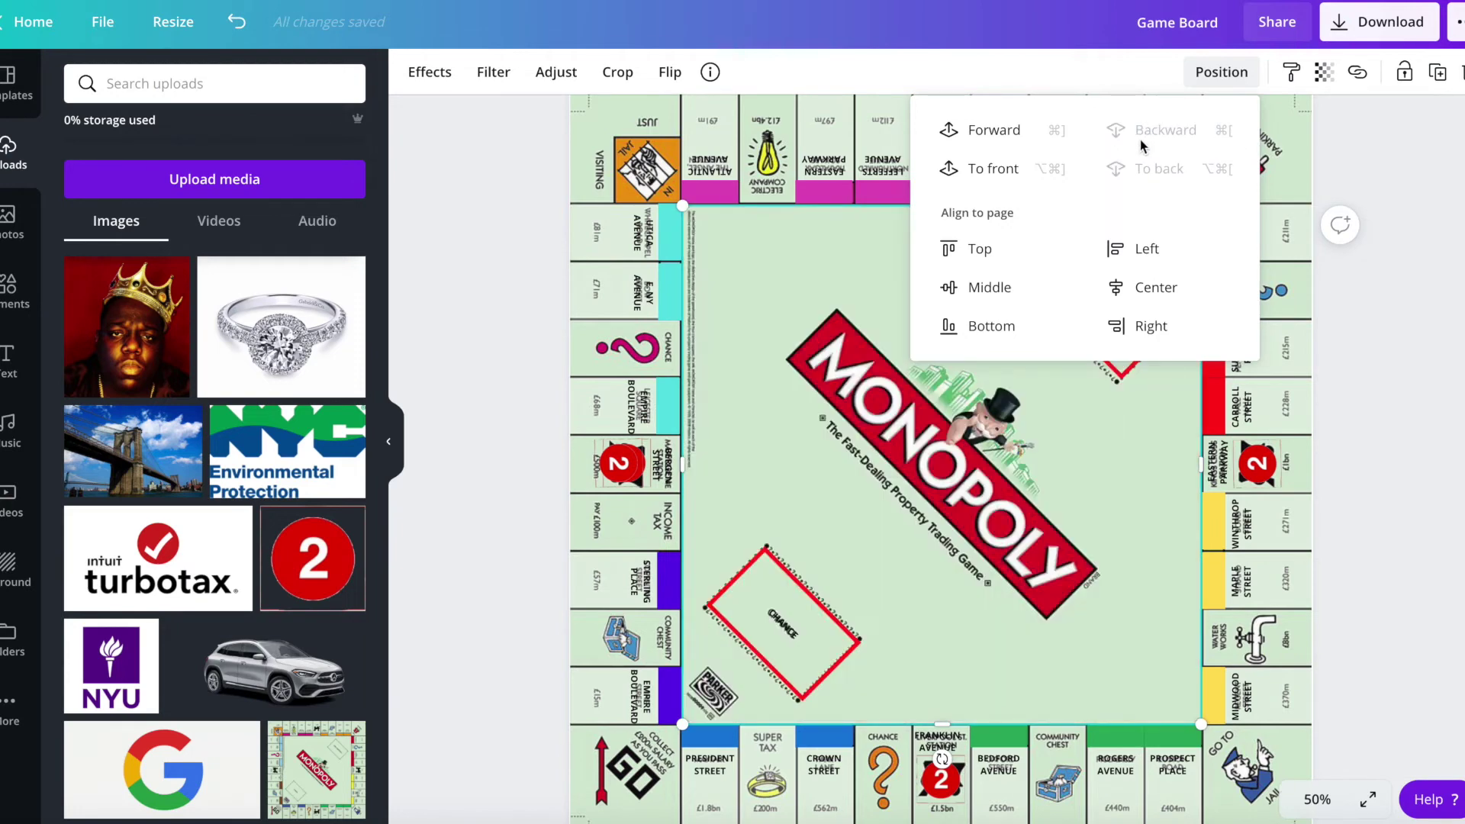
{"action": "left_click", "coordinate": [1002, 142]}
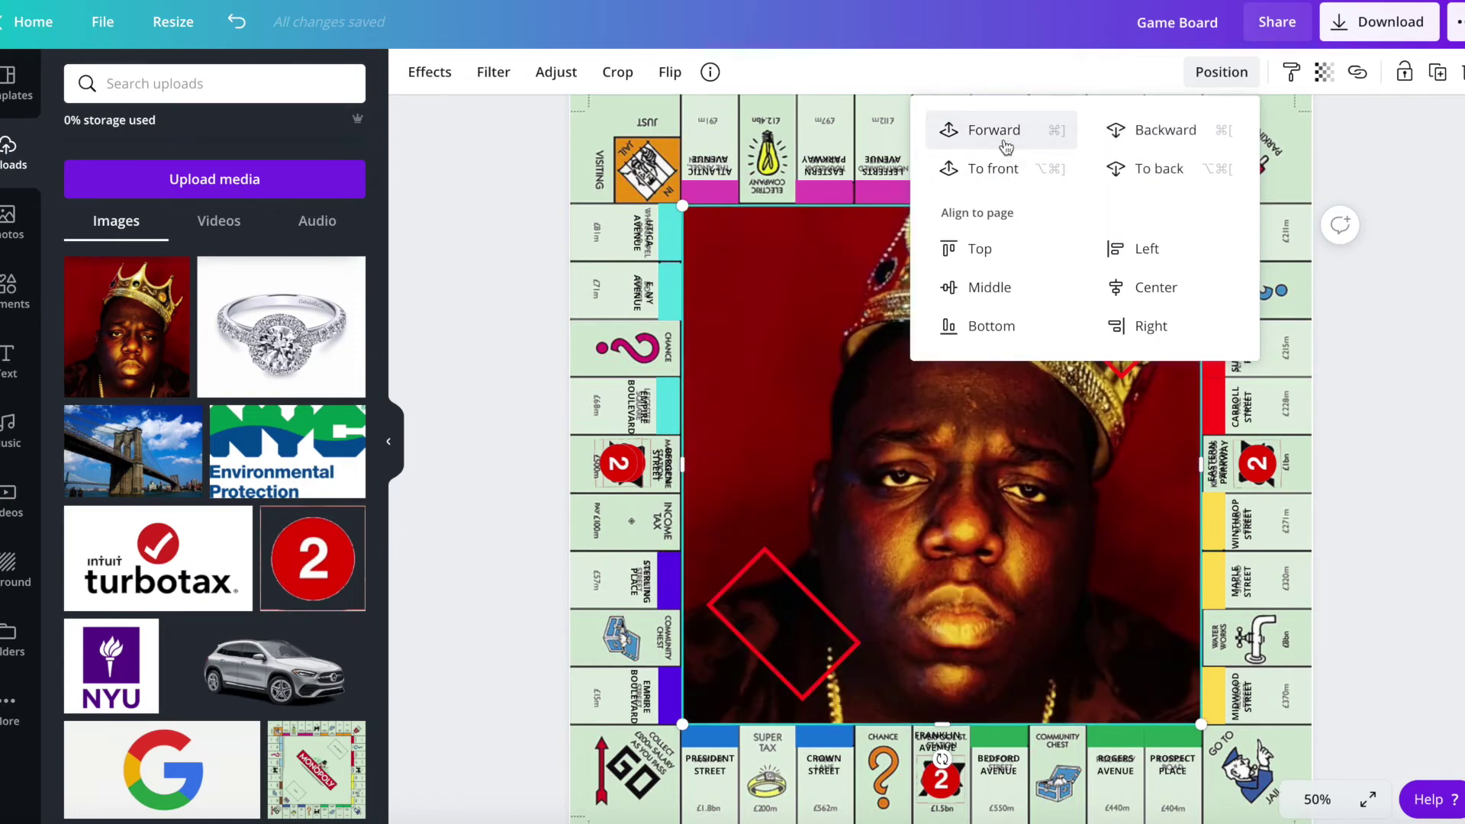
{"action": "left_click", "coordinate": [921, 471]}
- Colour the CHANCE label yellow
{"action": "left_click", "coordinate": [771, 600]}
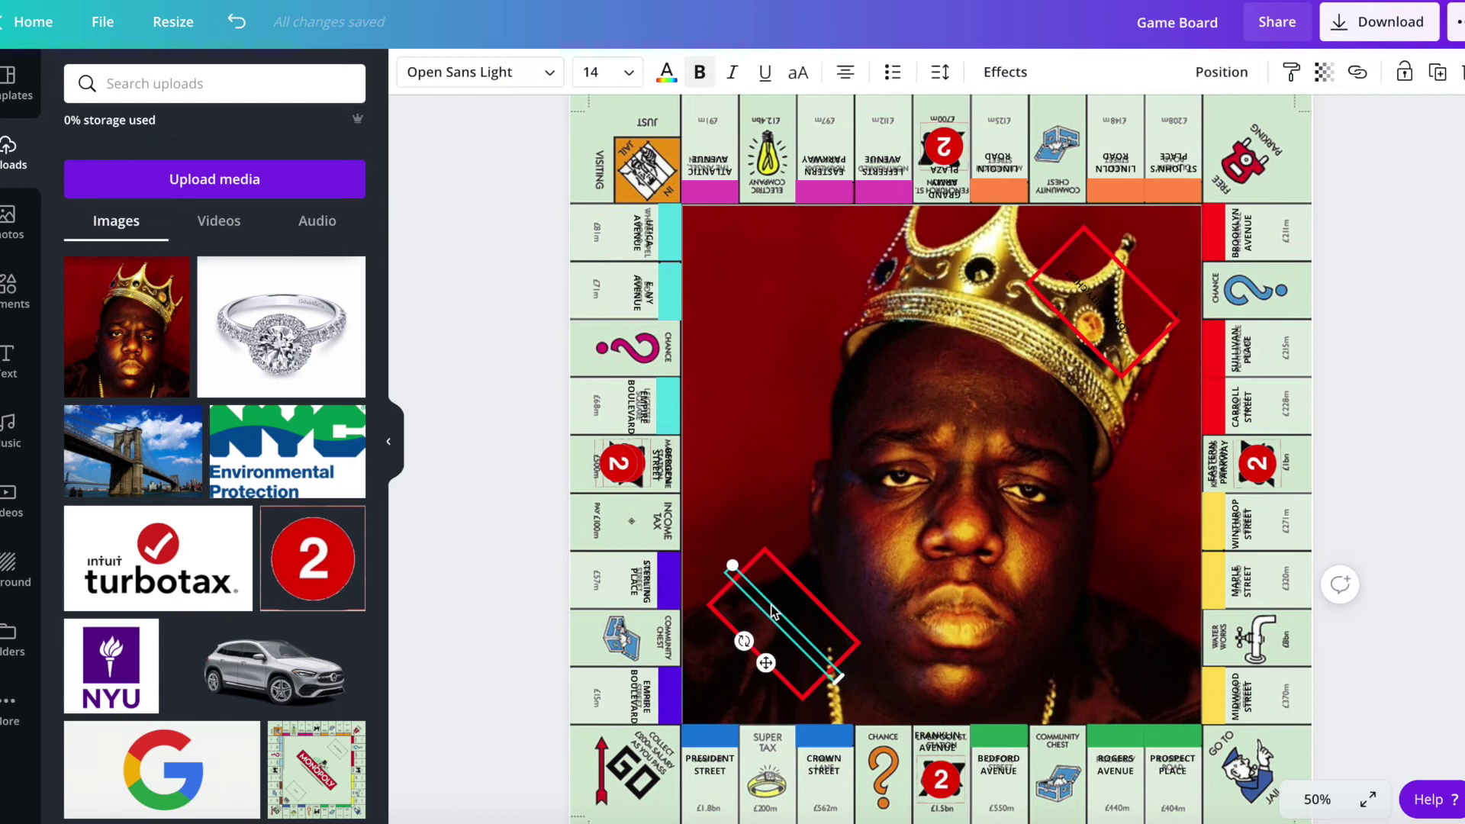
{"action": "left_click", "coordinate": [667, 72]}
{"action": "left_click", "coordinate": [185, 319]}
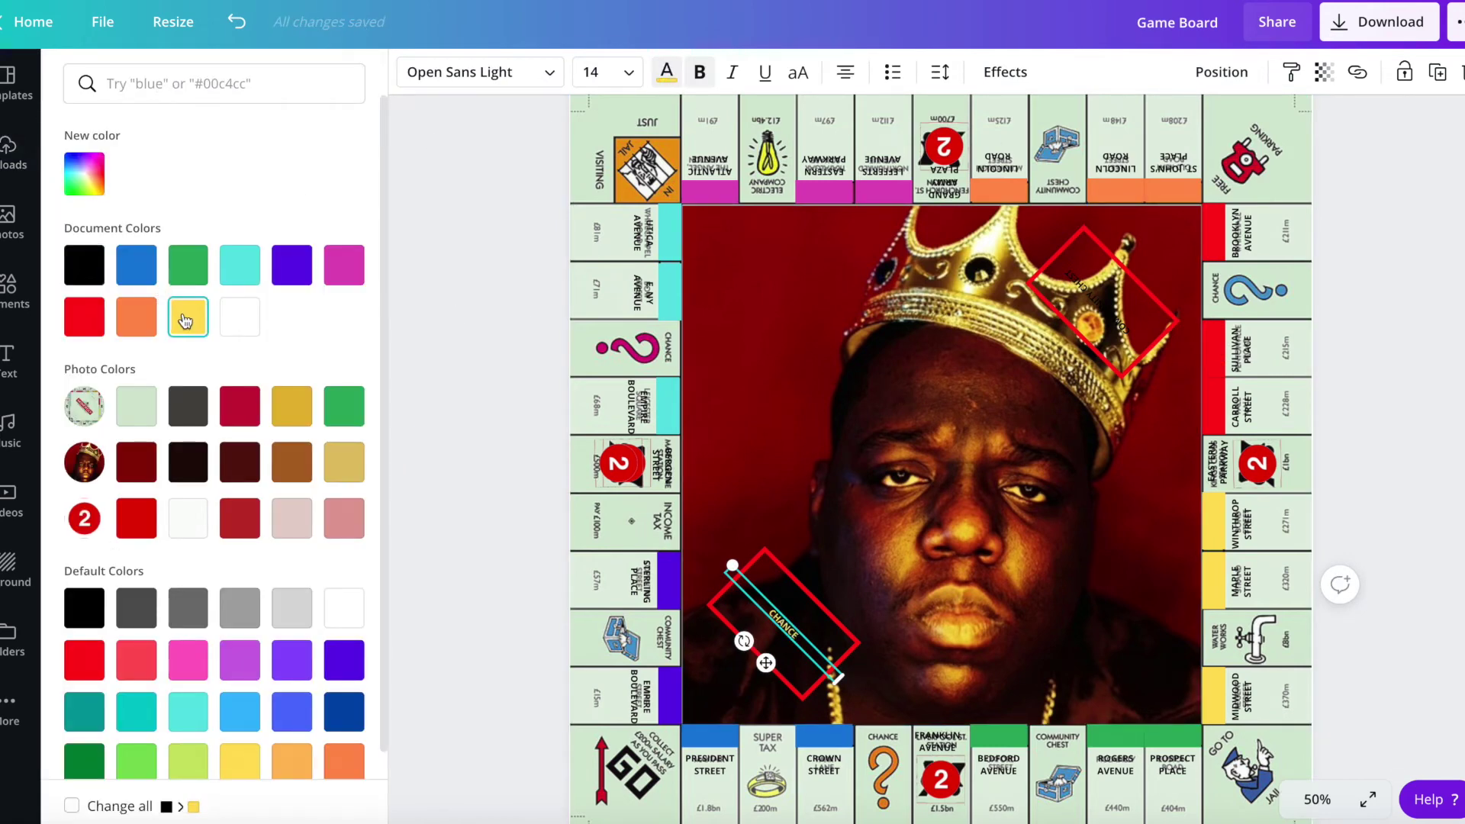
- Colour the COMMUNITY CHEST label white
{"action": "left_click", "coordinate": [1098, 312]}
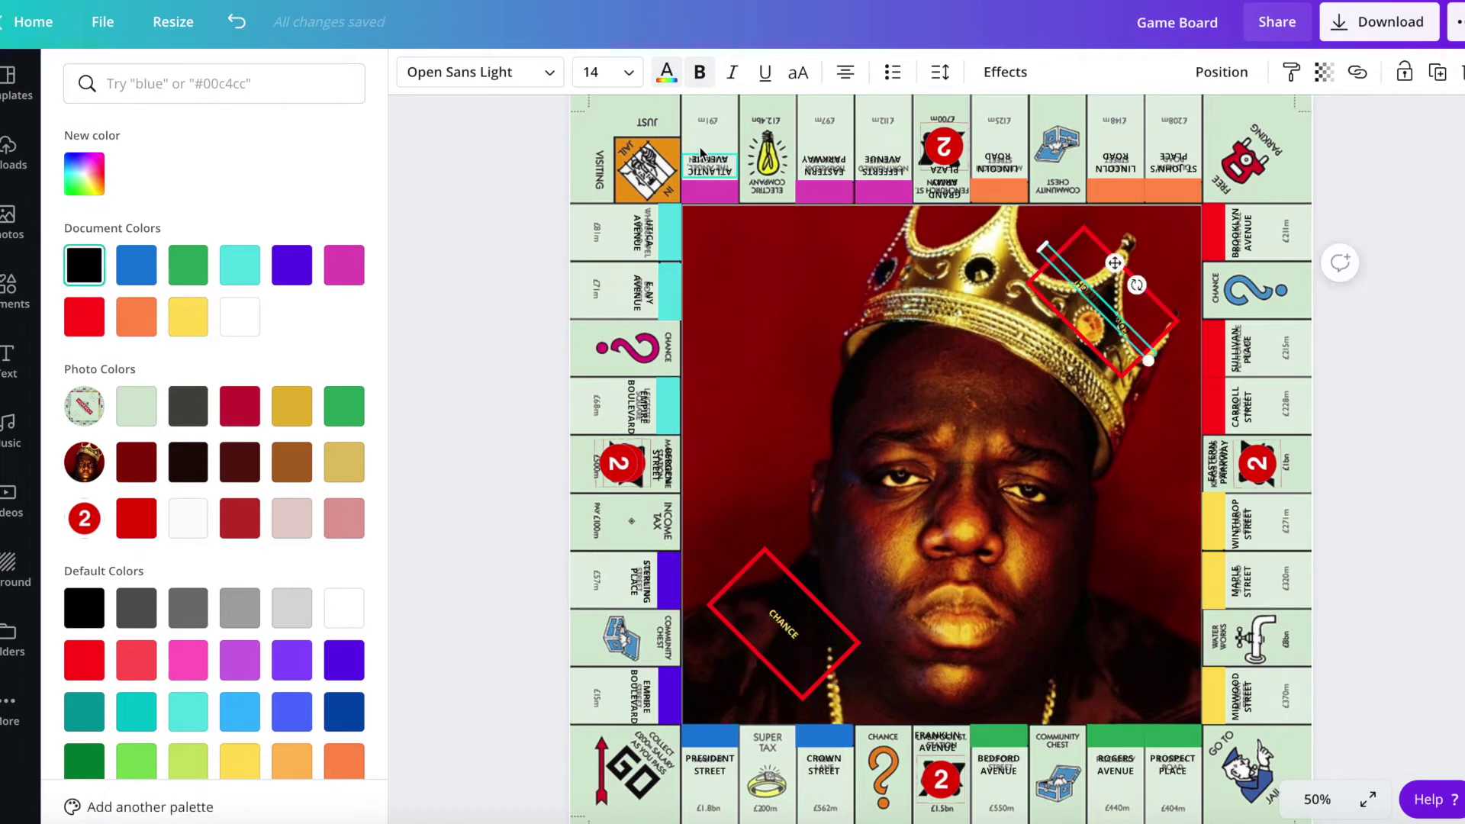
{"action": "left_click", "coordinate": [668, 73]}
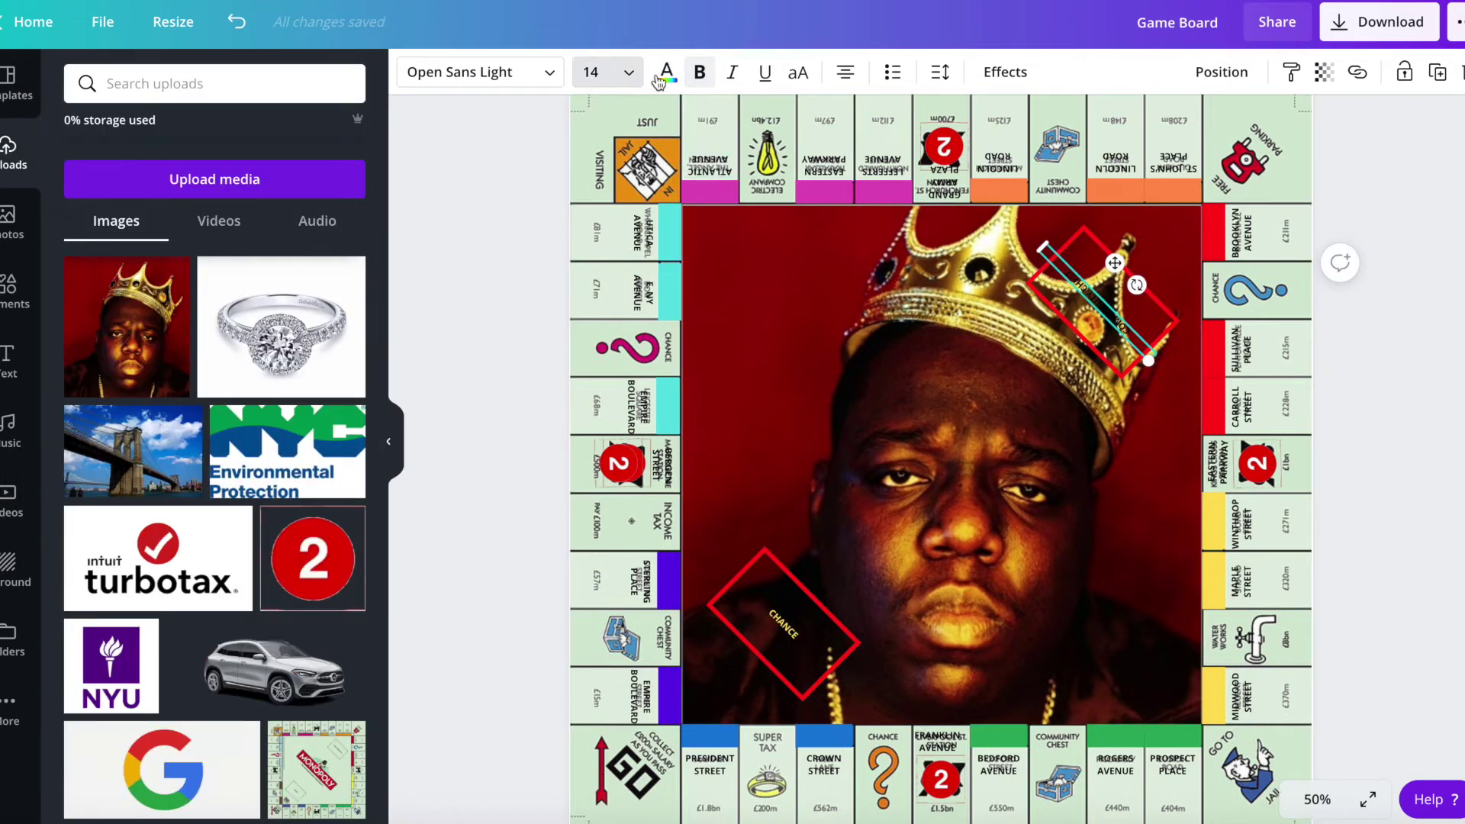
{"action": "left_click", "coordinate": [668, 72]}
{"action": "left_click", "coordinate": [179, 327]}
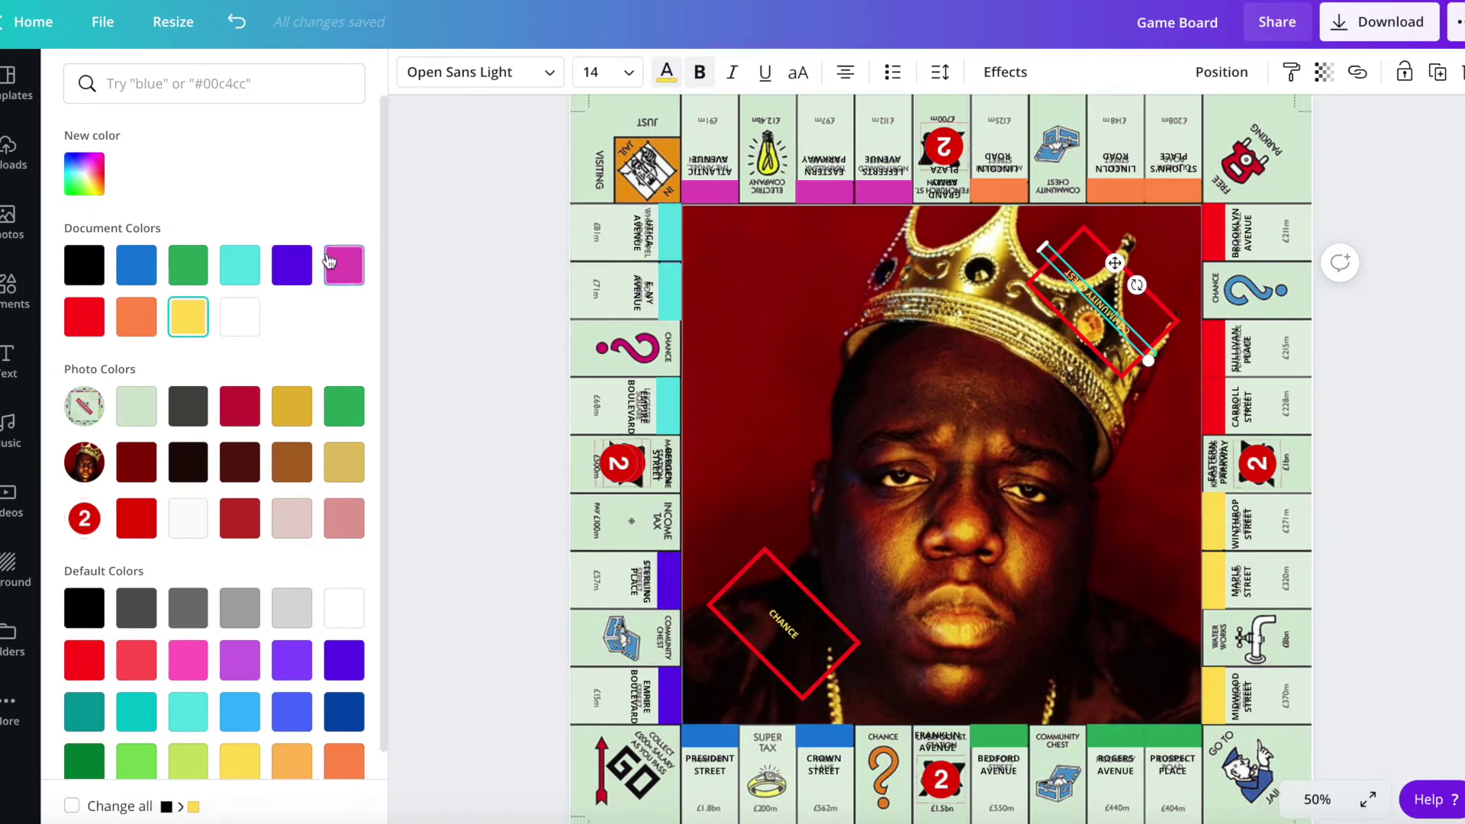
{"action": "left_click", "coordinate": [241, 326]}
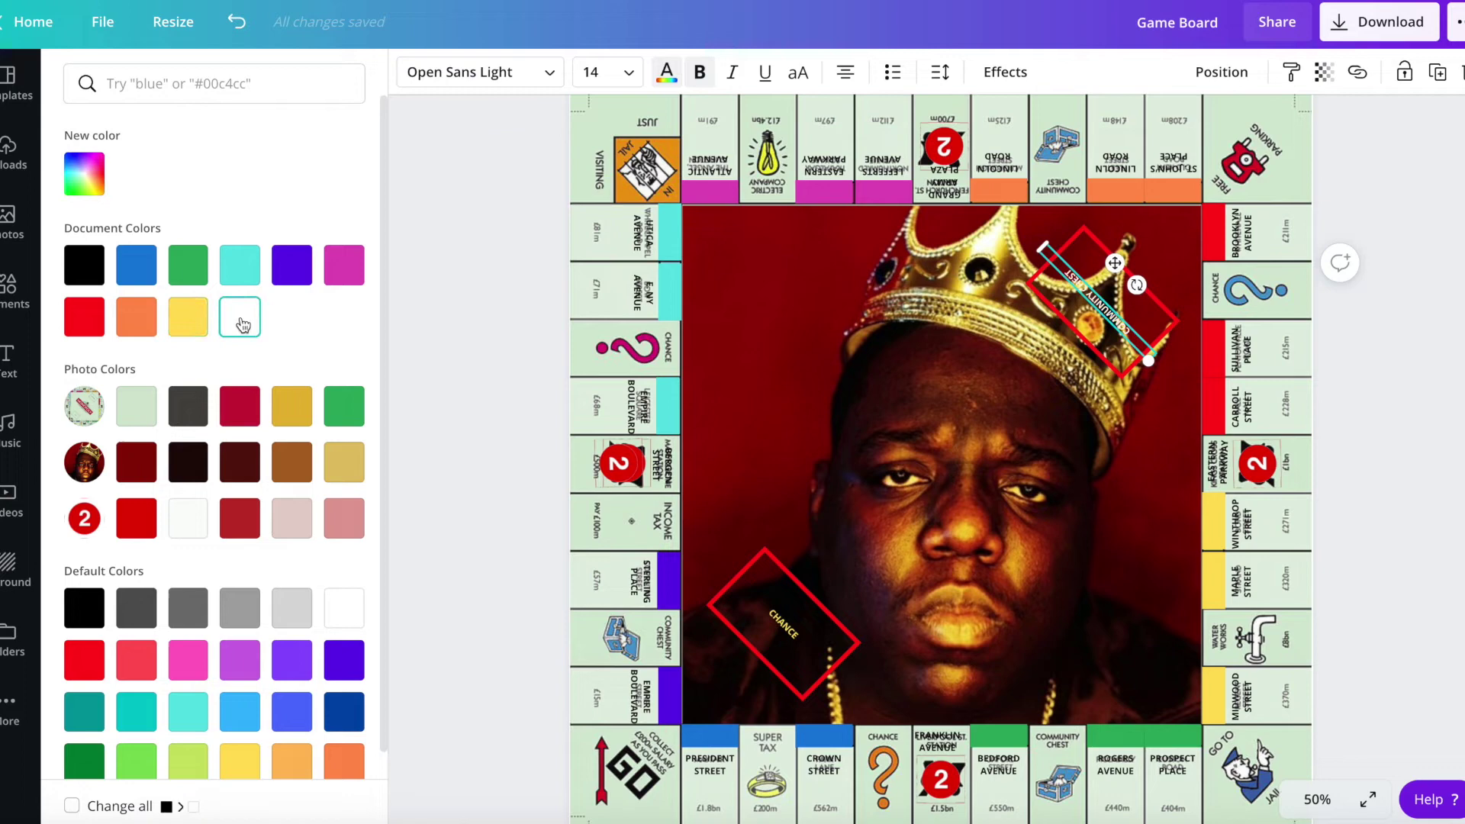
{"action": "left_click", "coordinate": [819, 390]}
- Lower the Biggie photo's transparency to about 57
{"action": "left_click", "coordinate": [1323, 73]}
{"action": "left_click", "coordinate": [1231, 122]}
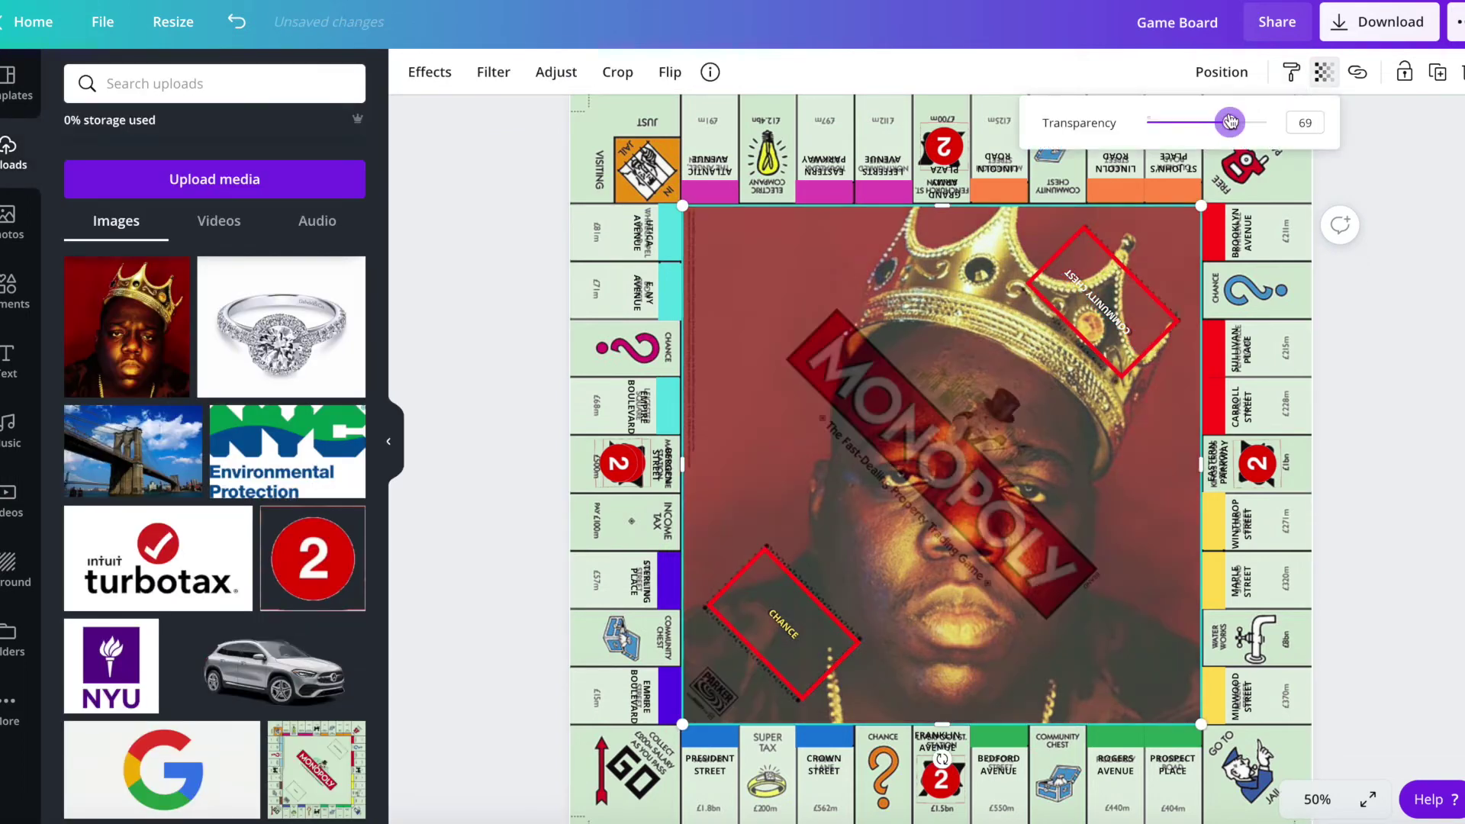
{"action": "left_click_drag", "start_coordinate": [1231, 122], "coordinate": [1261, 122]}
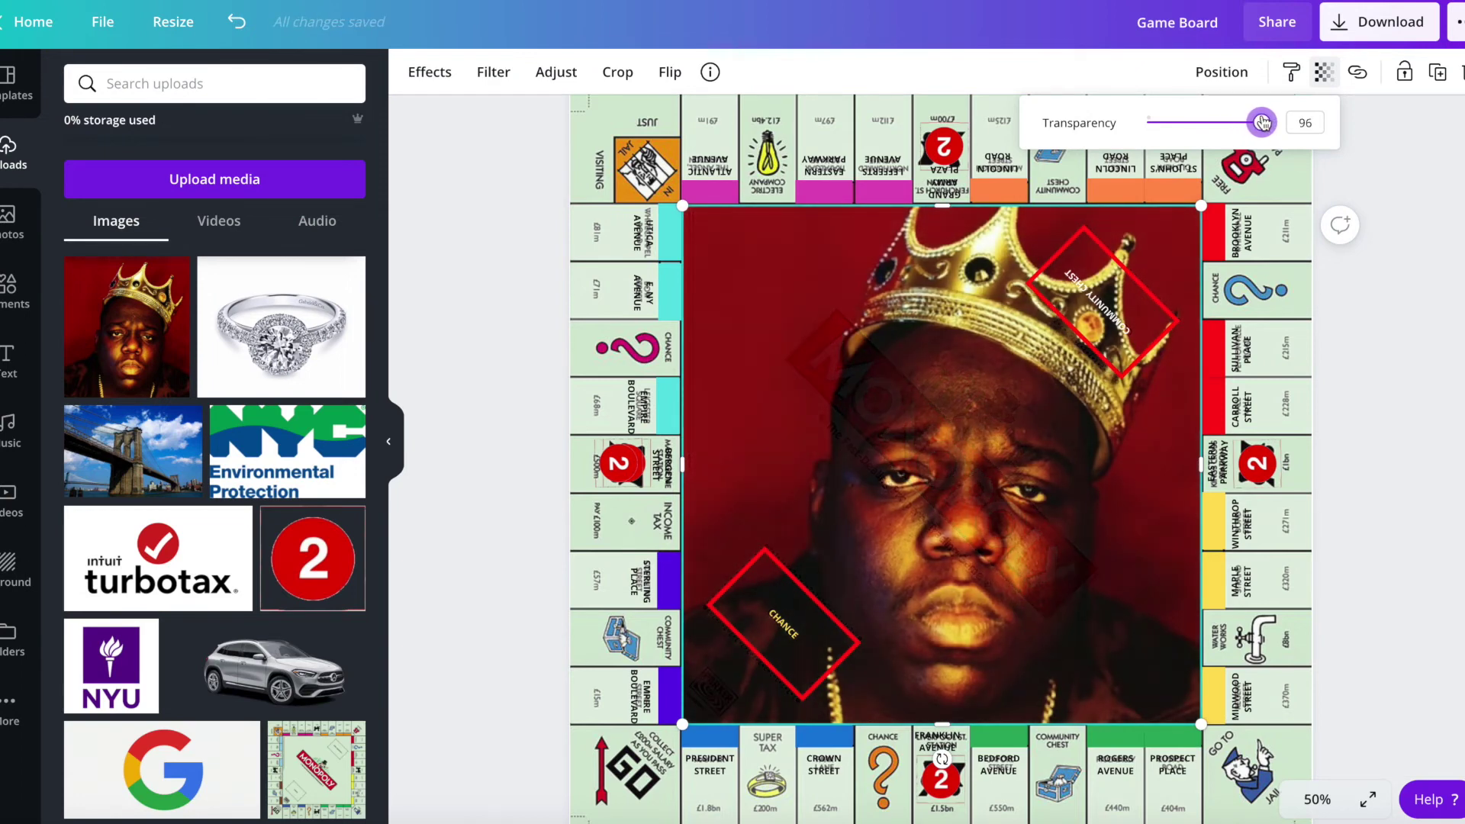
{"action": "left_click", "coordinate": [1414, 200]}
{"action": "left_click", "coordinate": [823, 356]}
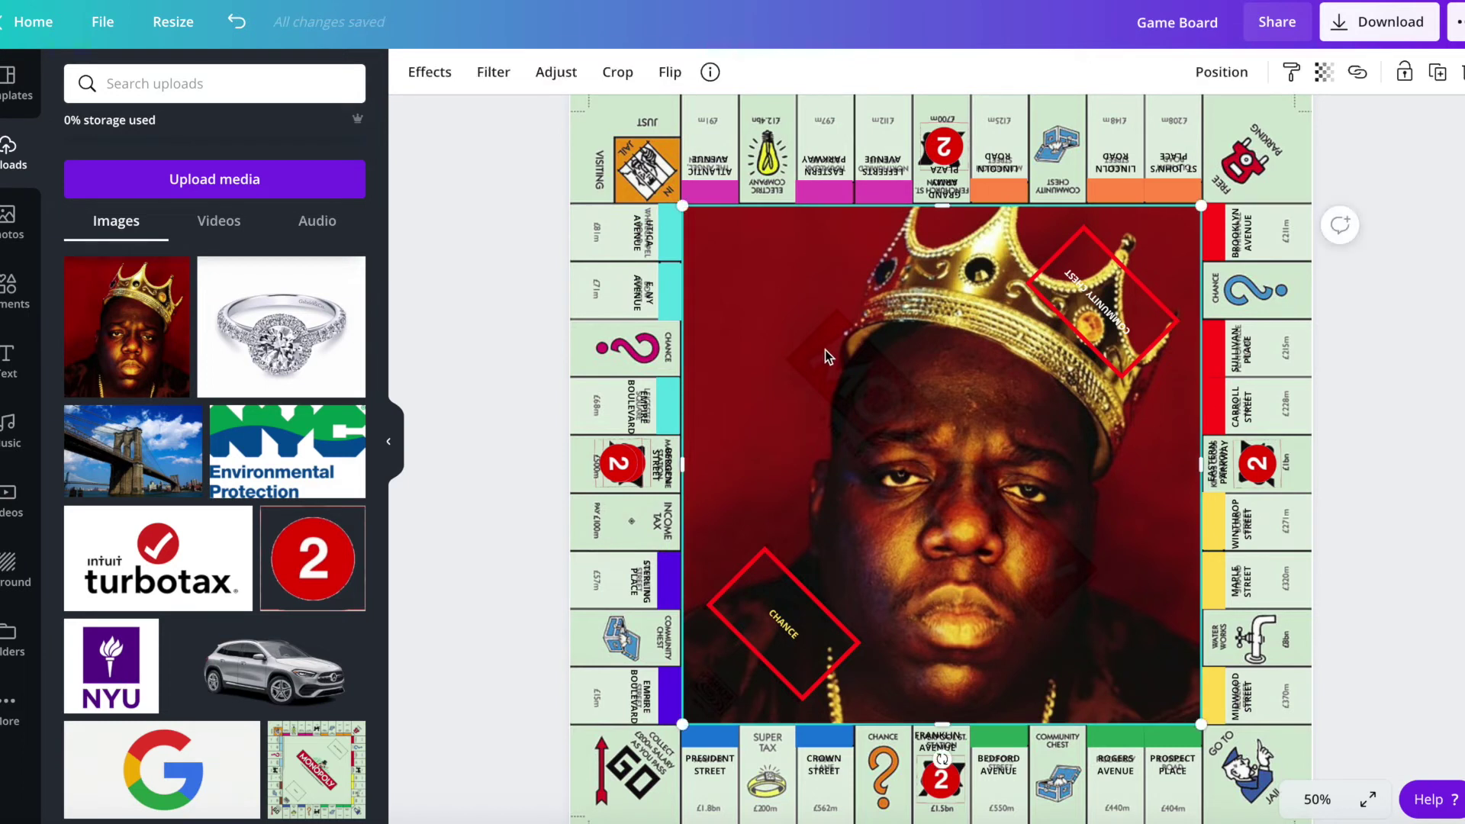
{"action": "left_click", "coordinate": [1320, 74]}
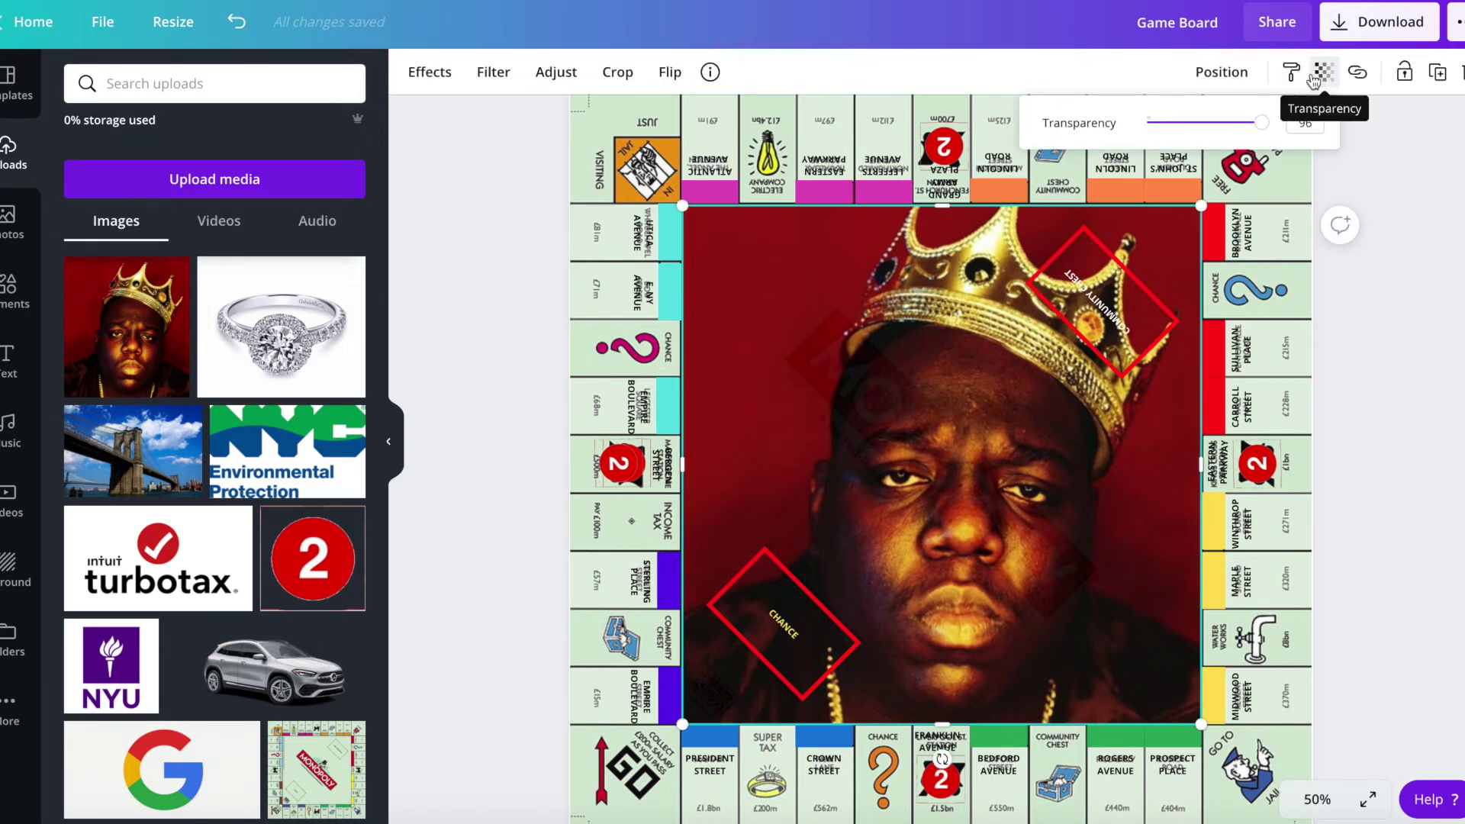
{"action": "left_click", "coordinate": [1322, 76]}
{"action": "left_click", "coordinate": [1324, 75]}
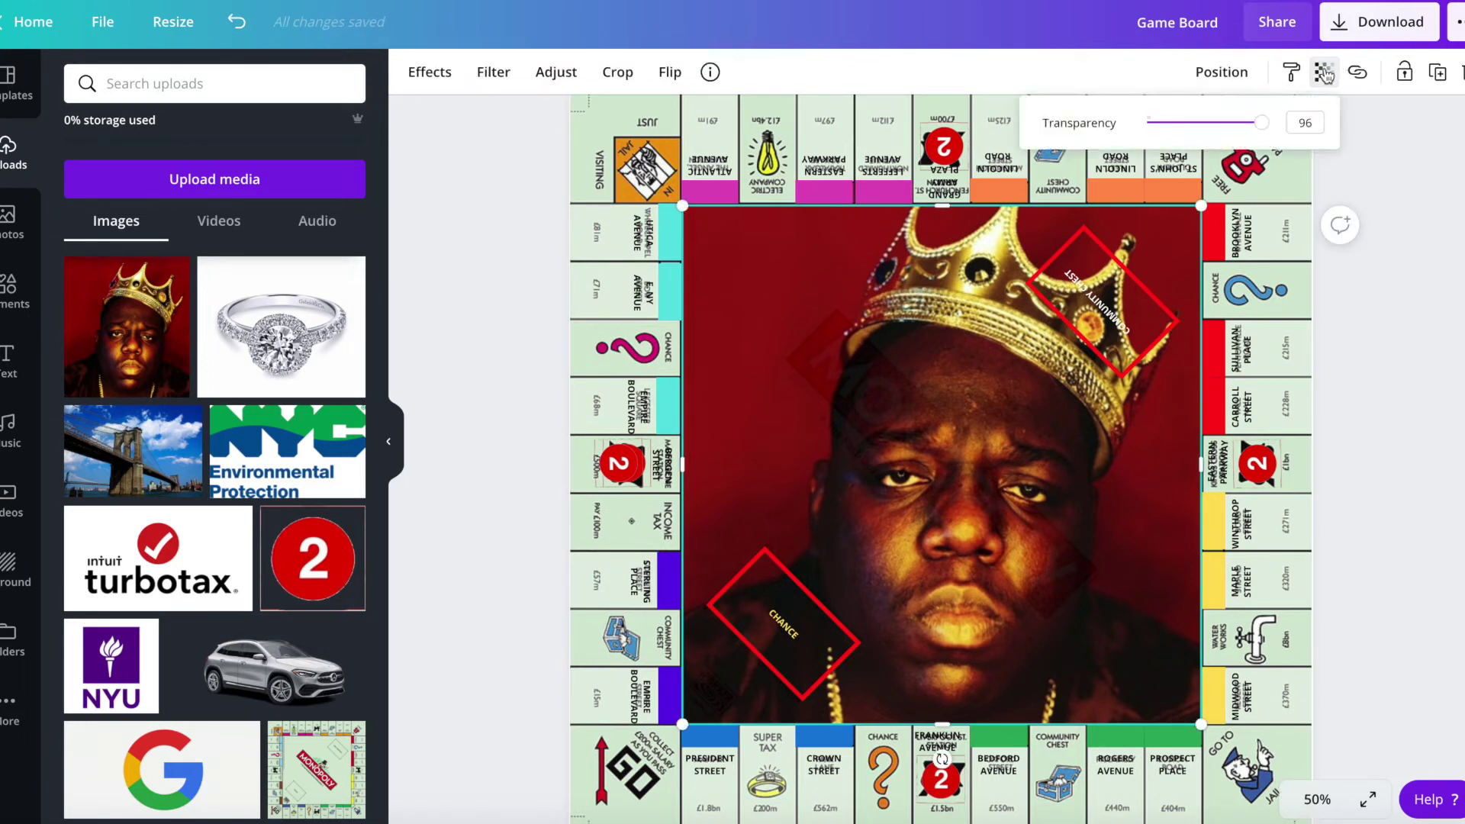
{"action": "left_click_drag", "start_coordinate": [1223, 134], "coordinate": [1216, 126]}
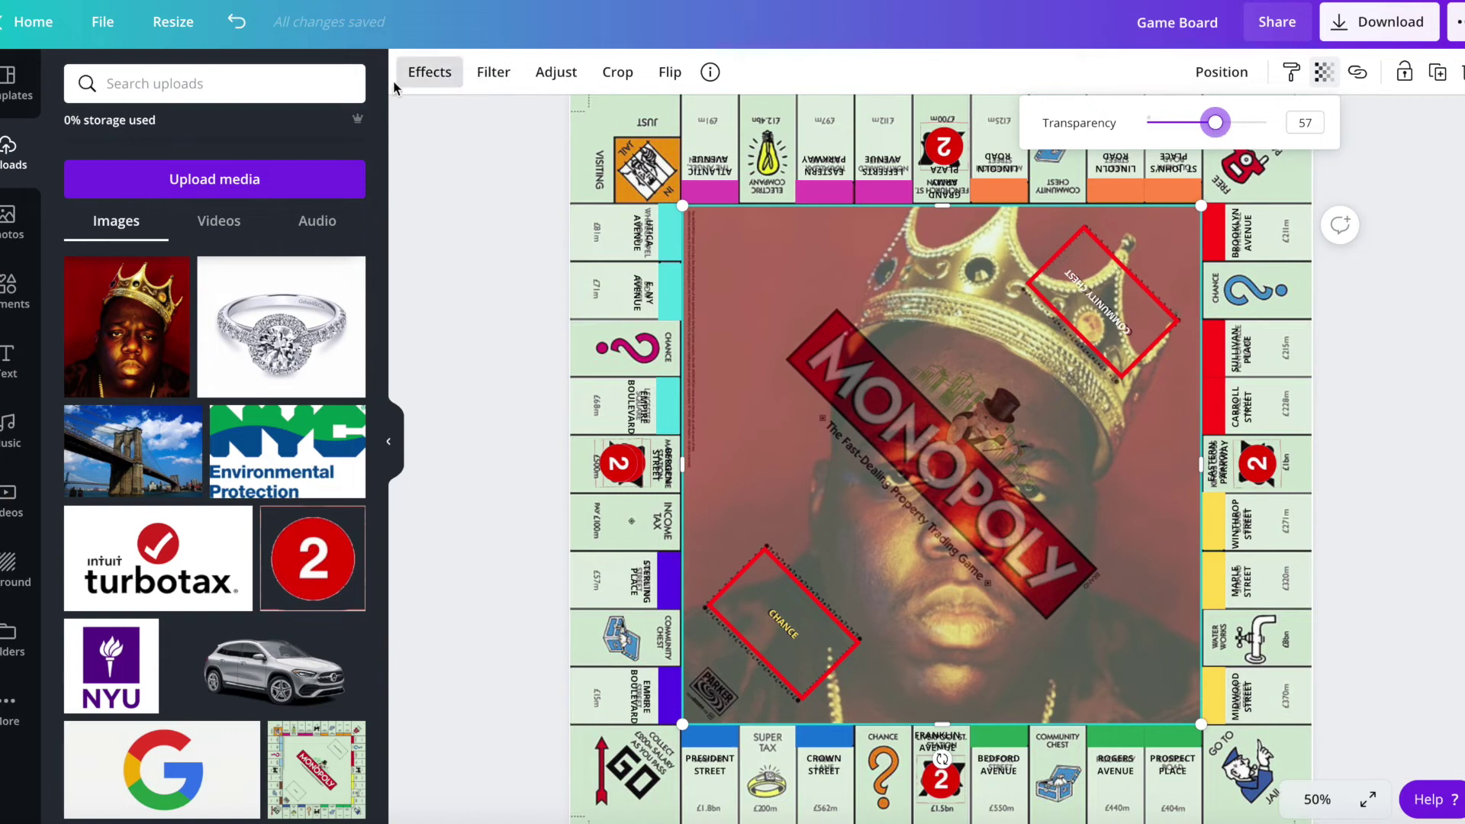
- Add a solid red square, replacing the accidentally added outline square
{"action": "left_click", "coordinate": [12, 286]}
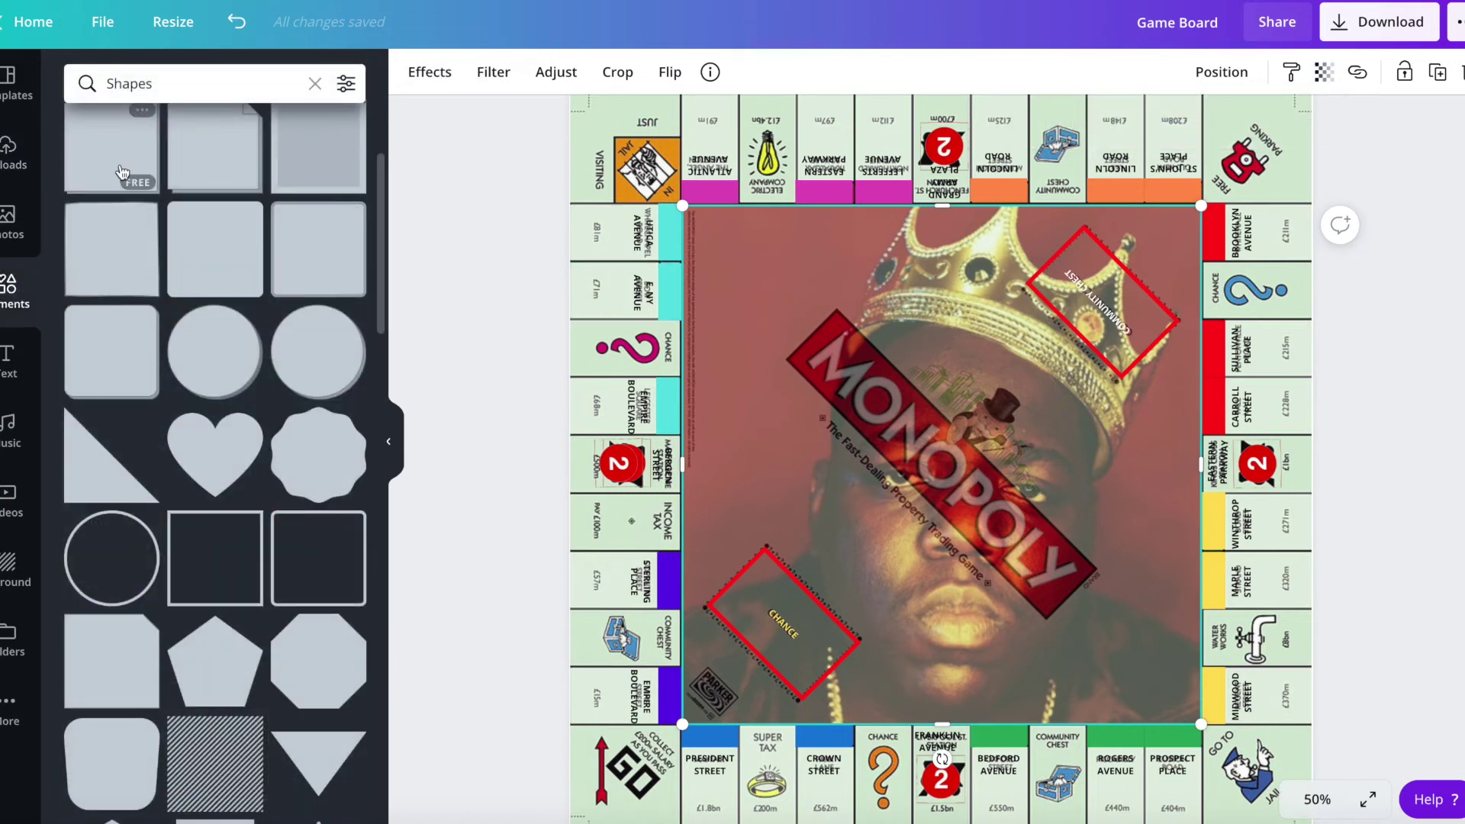
{"action": "left_click", "coordinate": [214, 554]}
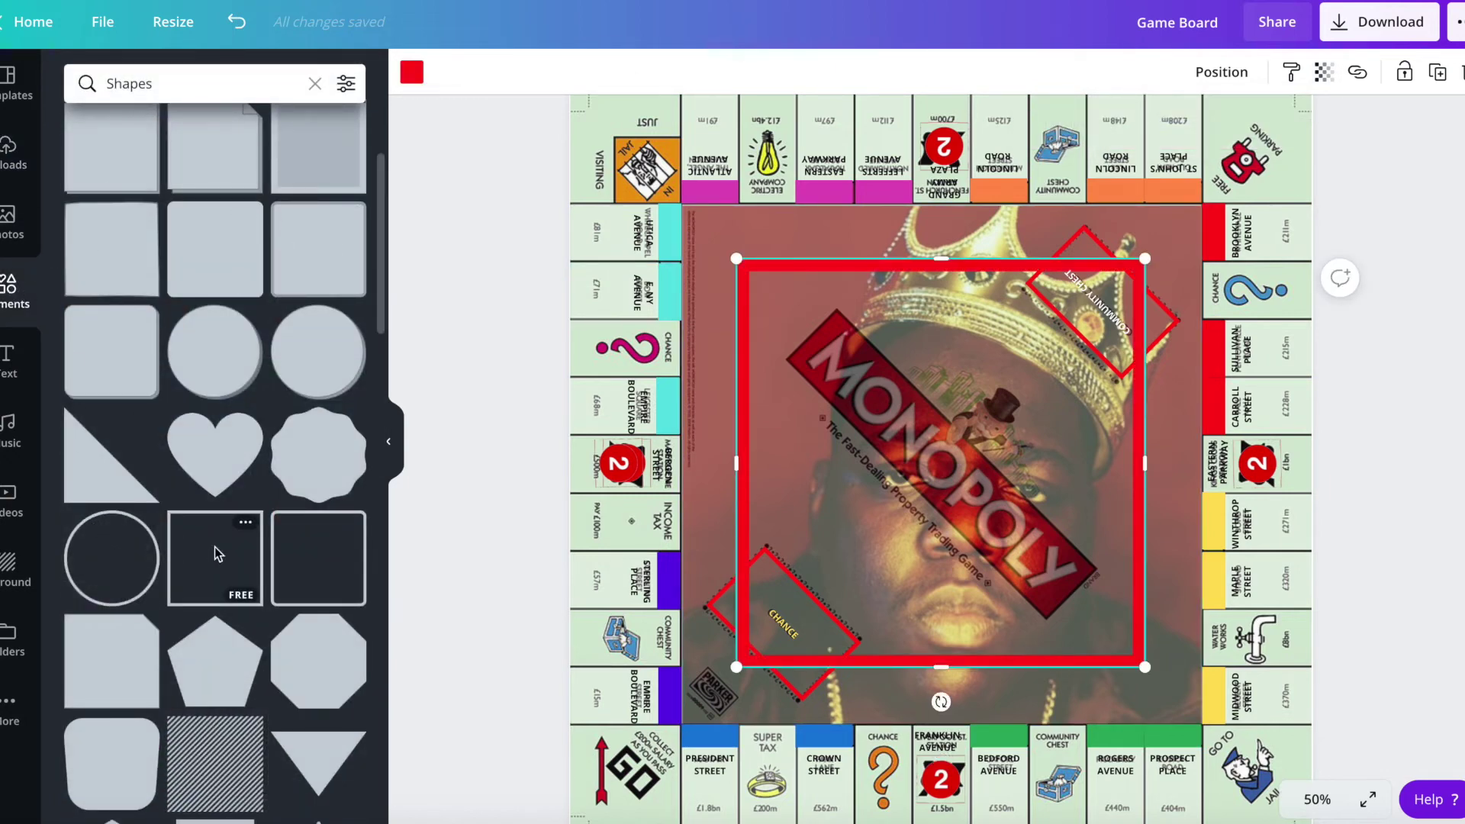
{"action": "key", "text": "ctrl+z"}
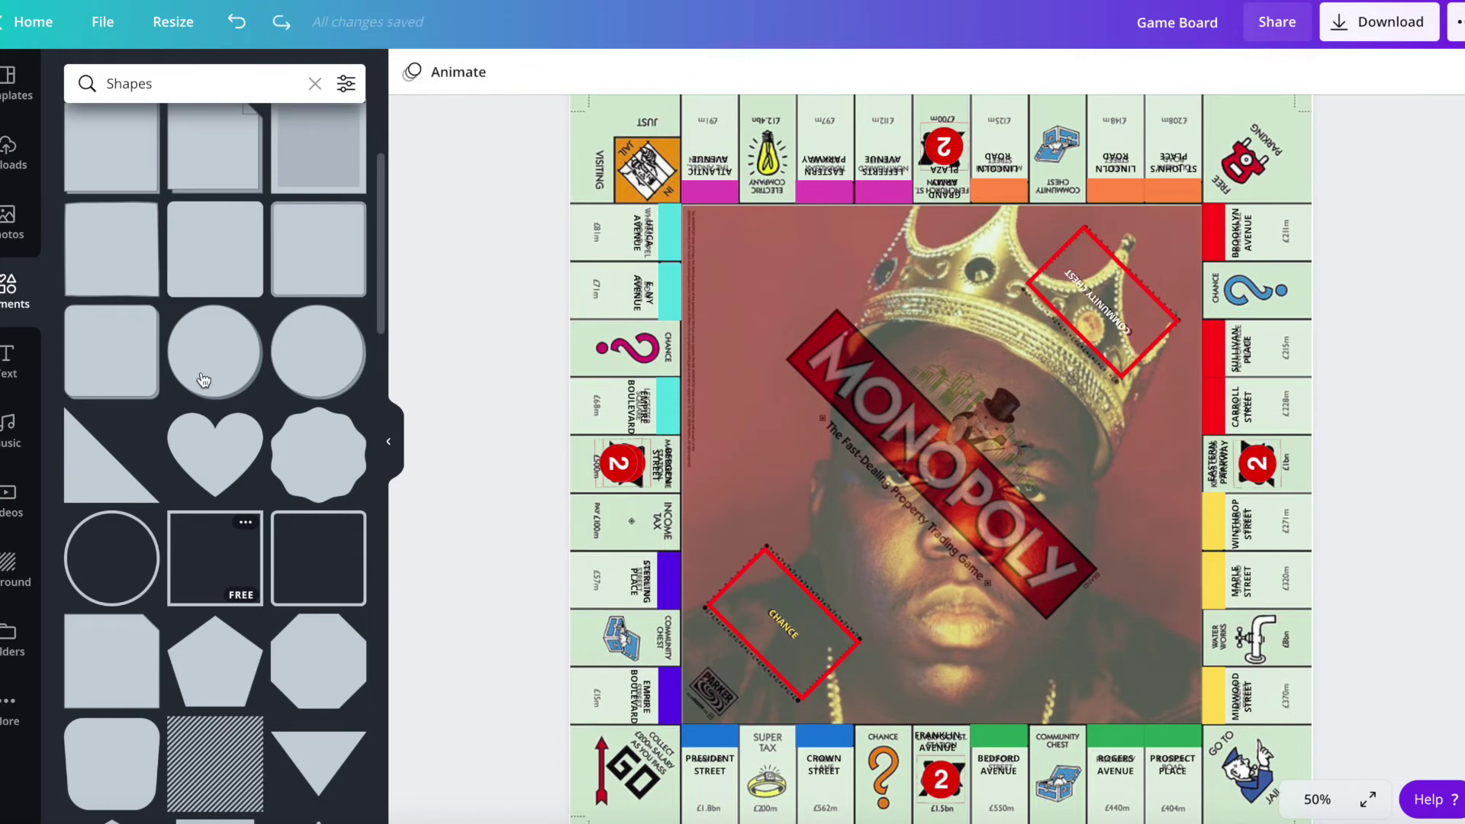
{"action": "scroll", "coordinate": [213, 376], "scroll_direction": "up", "scroll_amount": 2}
{"action": "left_click", "coordinate": [172, 177]}
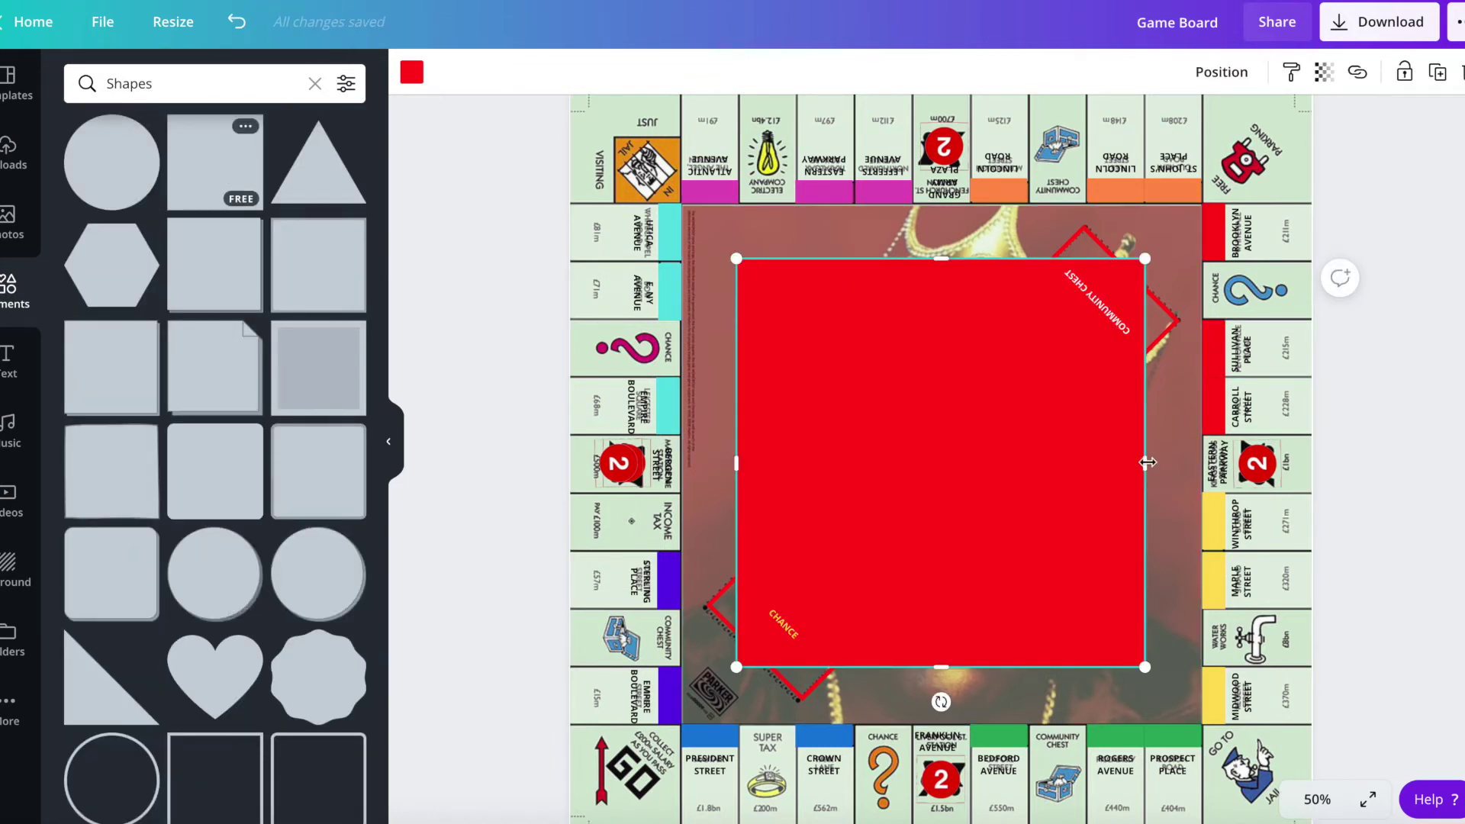
- Shape the square into a thin diagonal bar covering the MONOPOLY banner
{"action": "left_click_drag", "start_coordinate": [1072, 463], "coordinate": [803, 508]}
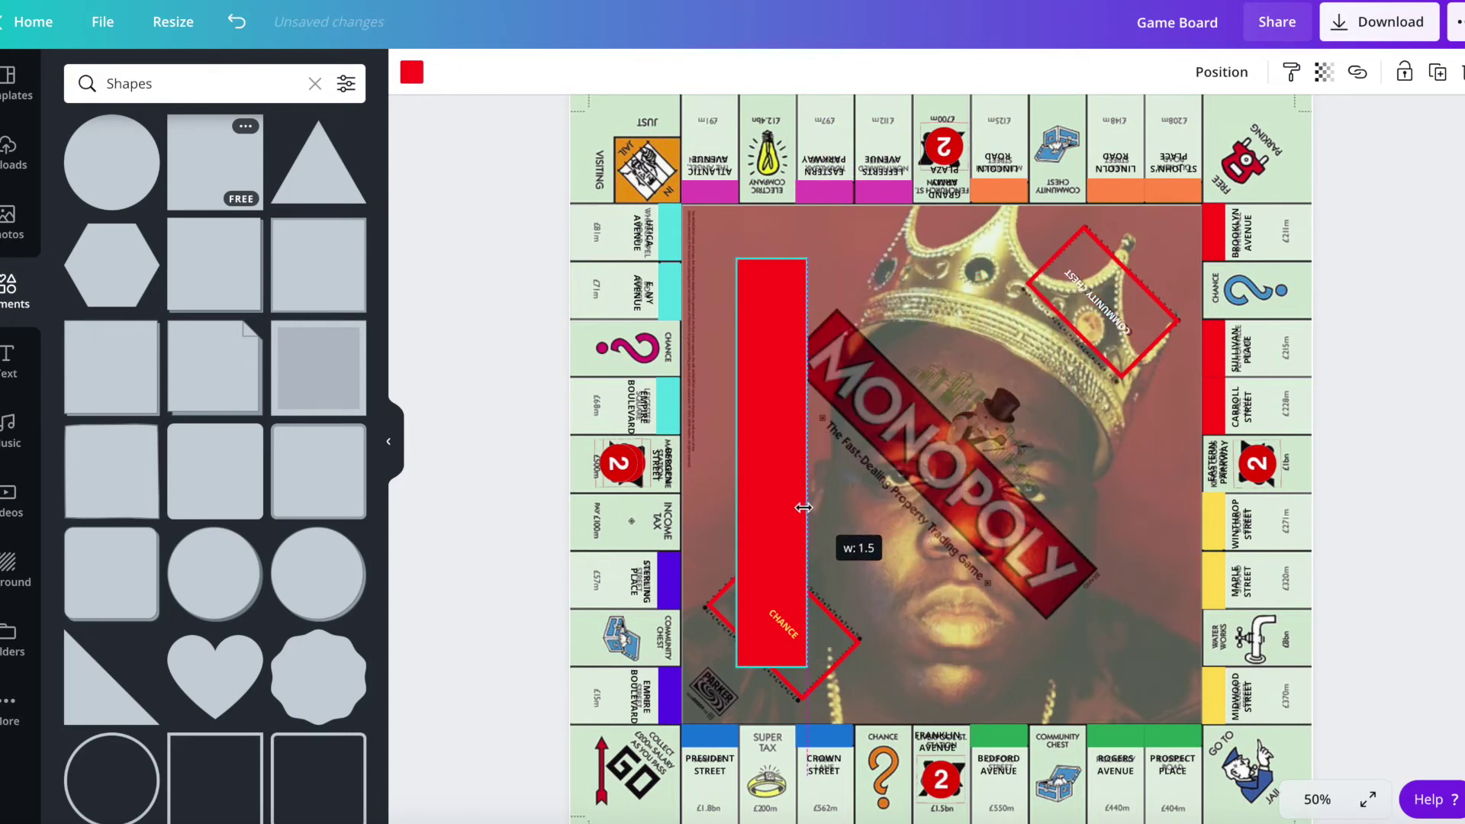
{"action": "left_click_drag", "start_coordinate": [804, 508], "coordinate": [799, 509]}
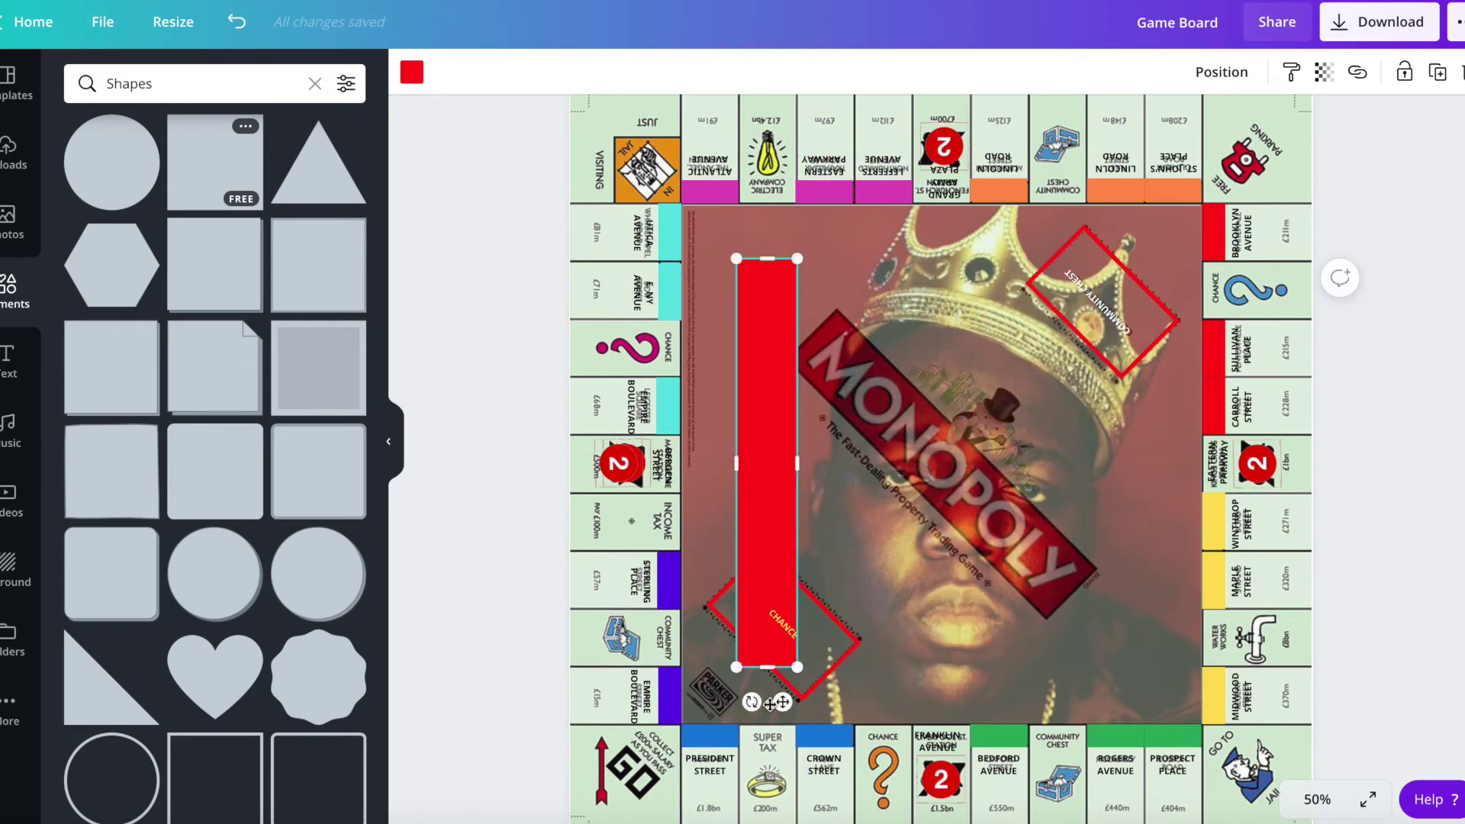
{"action": "left_click_drag", "start_coordinate": [752, 701], "coordinate": [924, 637]}
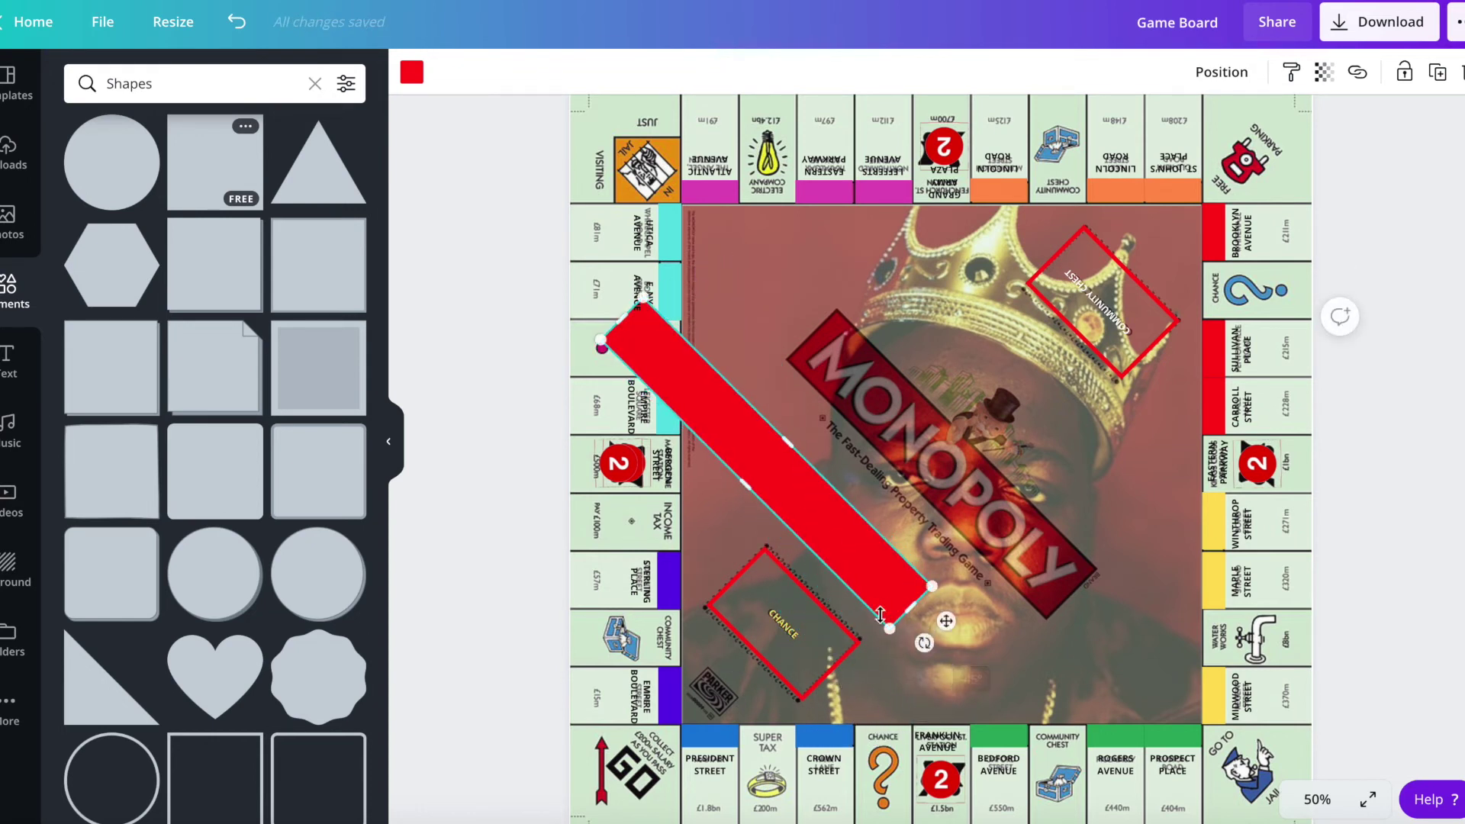
{"action": "mouse_move", "coordinate": [925, 618]}
{"action": "left_mouse_down"}
{"action": "mouse_move", "coordinate": [939, 574]}
{"action": "mouse_move", "coordinate": [886, 609]}
{"action": "mouse_move", "coordinate": [991, 573]}
{"action": "mouse_move", "coordinate": [1068, 605]}
{"action": "left_mouse_up"}
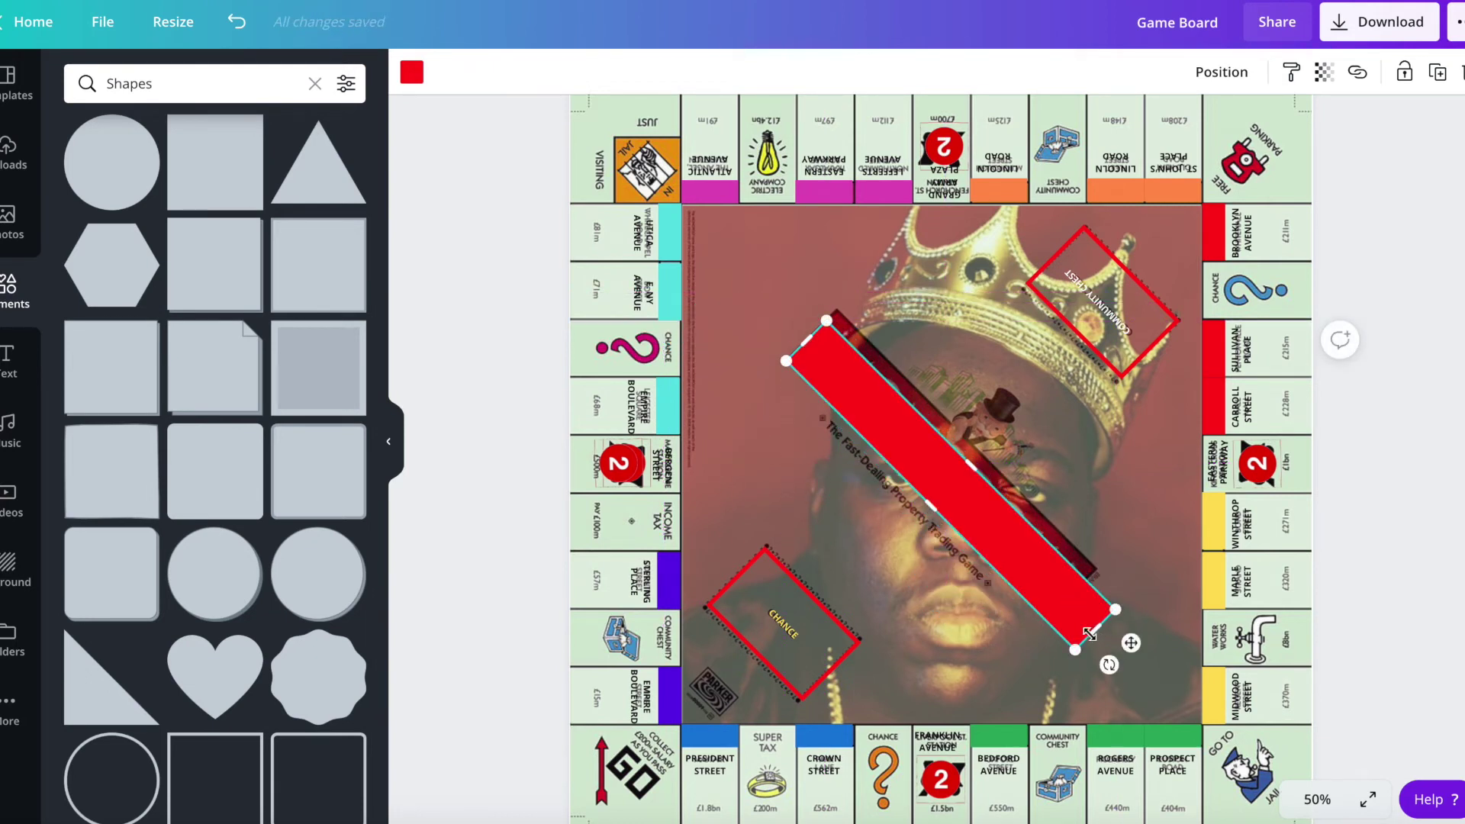
{"action": "left_click_drag", "start_coordinate": [1089, 635], "coordinate": [1061, 607]}
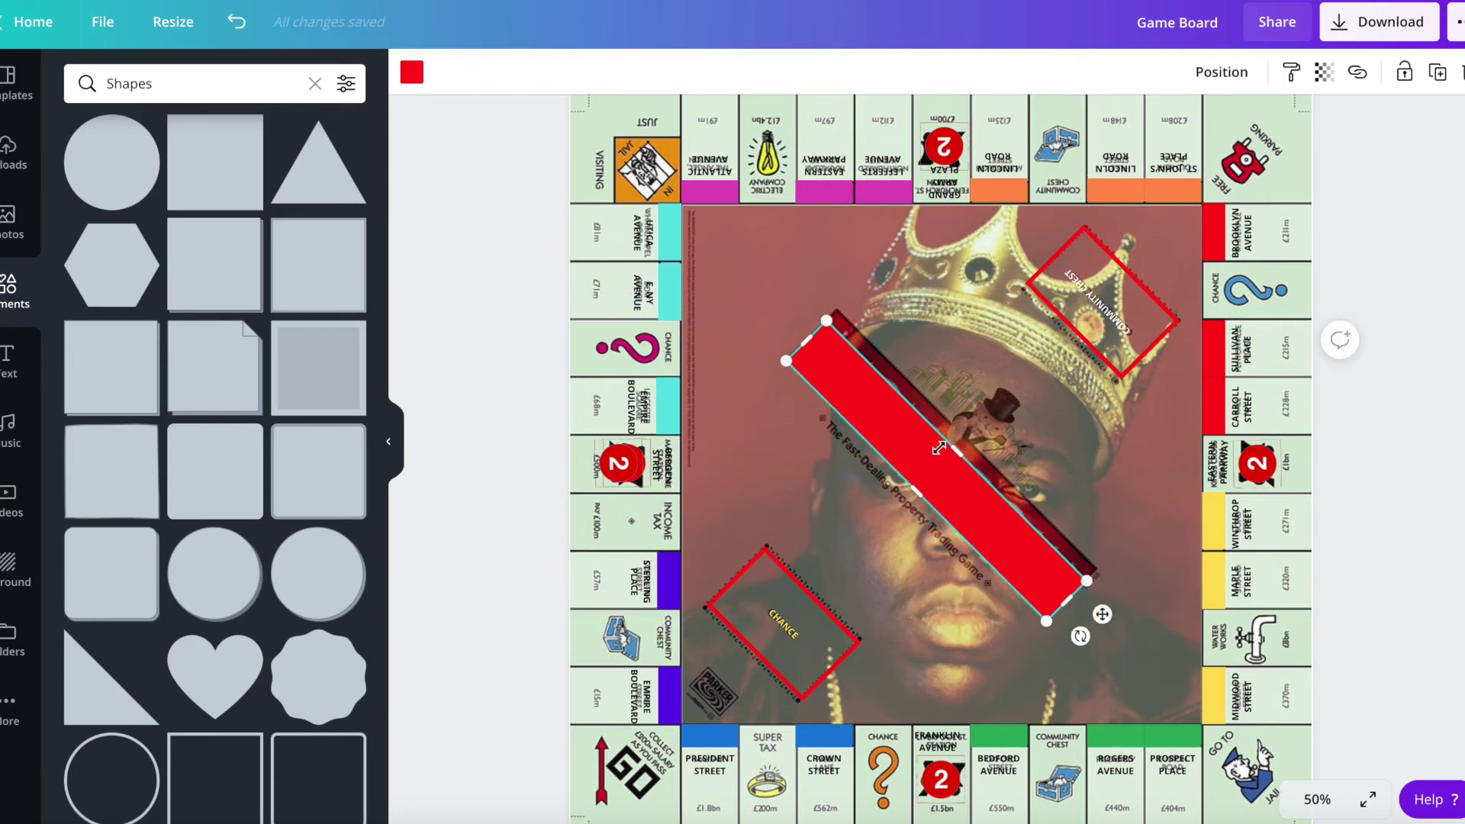
{"action": "left_click_drag", "start_coordinate": [956, 452], "coordinate": [964, 441]}
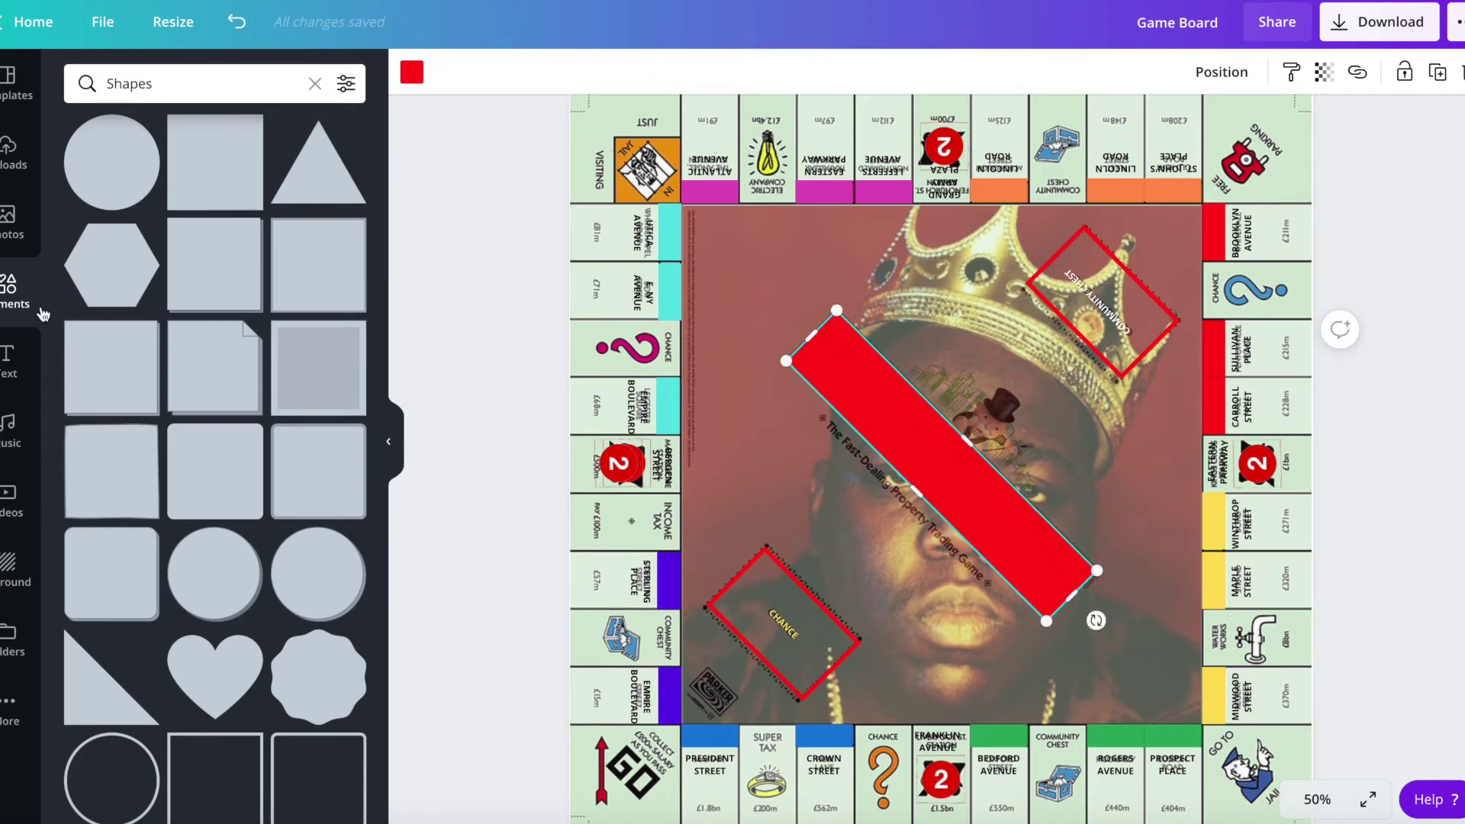
- Add the text BIGOPOLY in bold Horizon font
{"action": "left_click", "coordinate": [5, 355]}
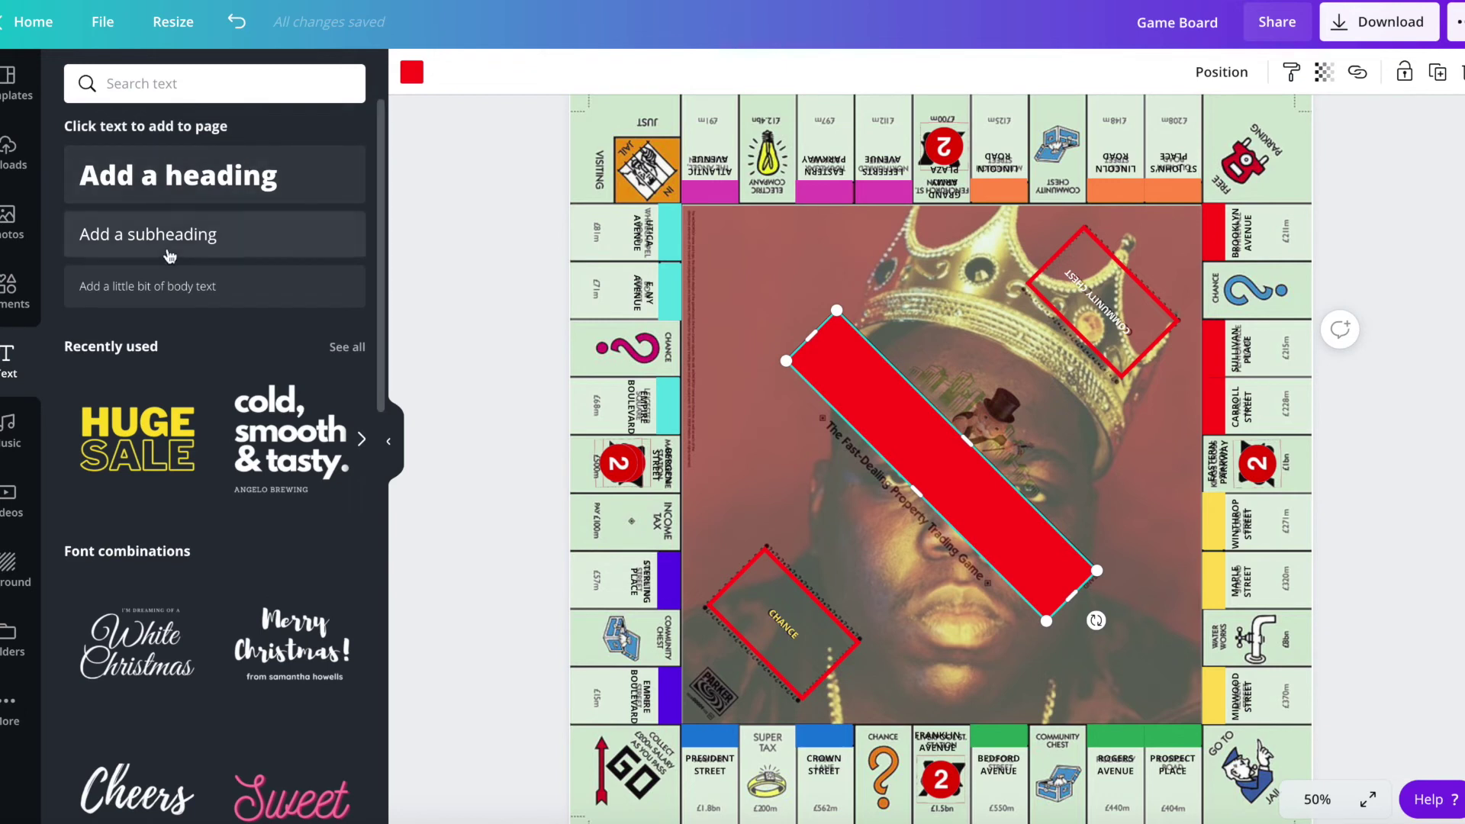
{"action": "left_click", "coordinate": [190, 284]}
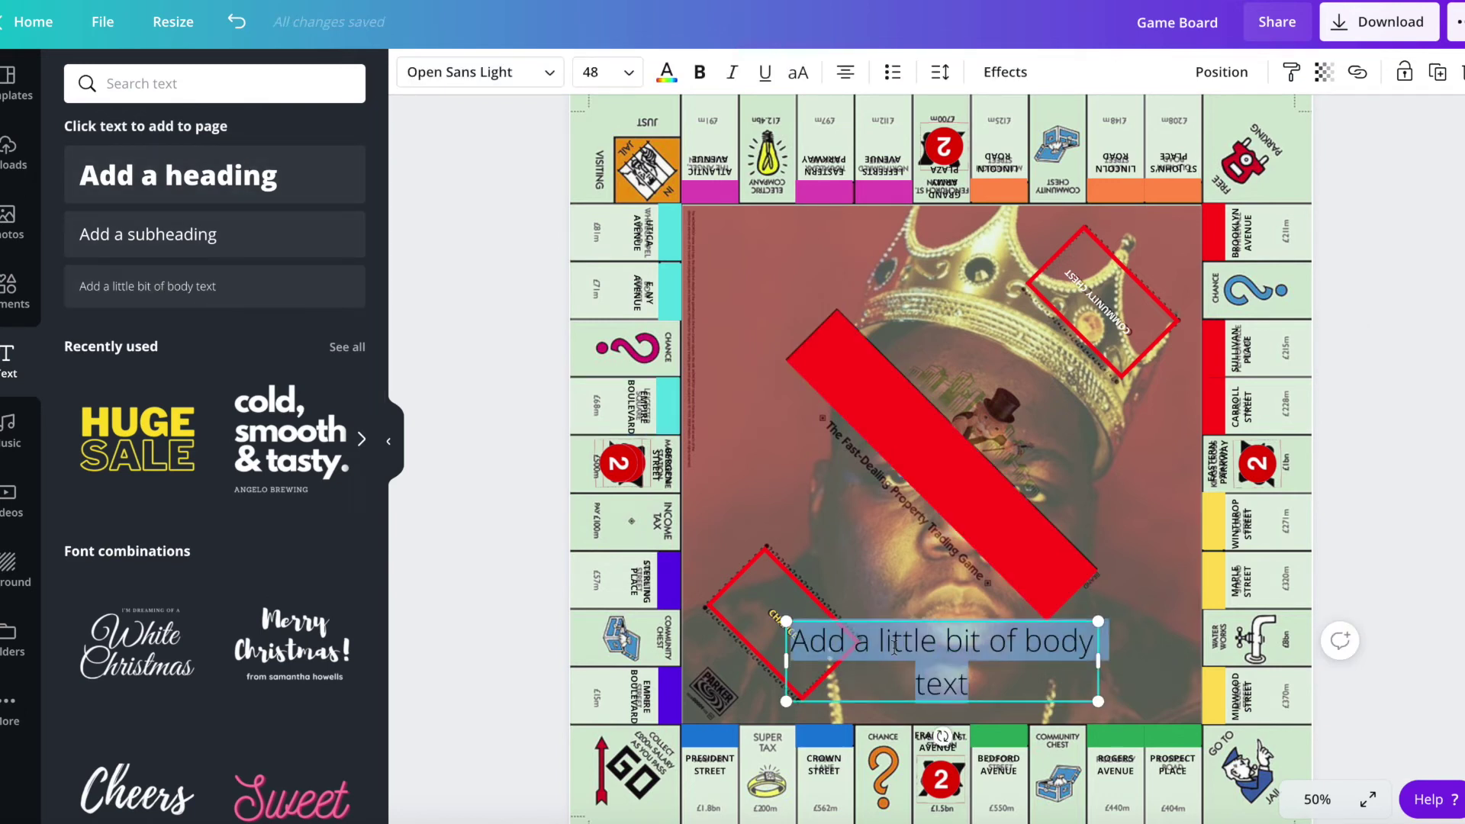
{"action": "type", "text": "BIGOP"}
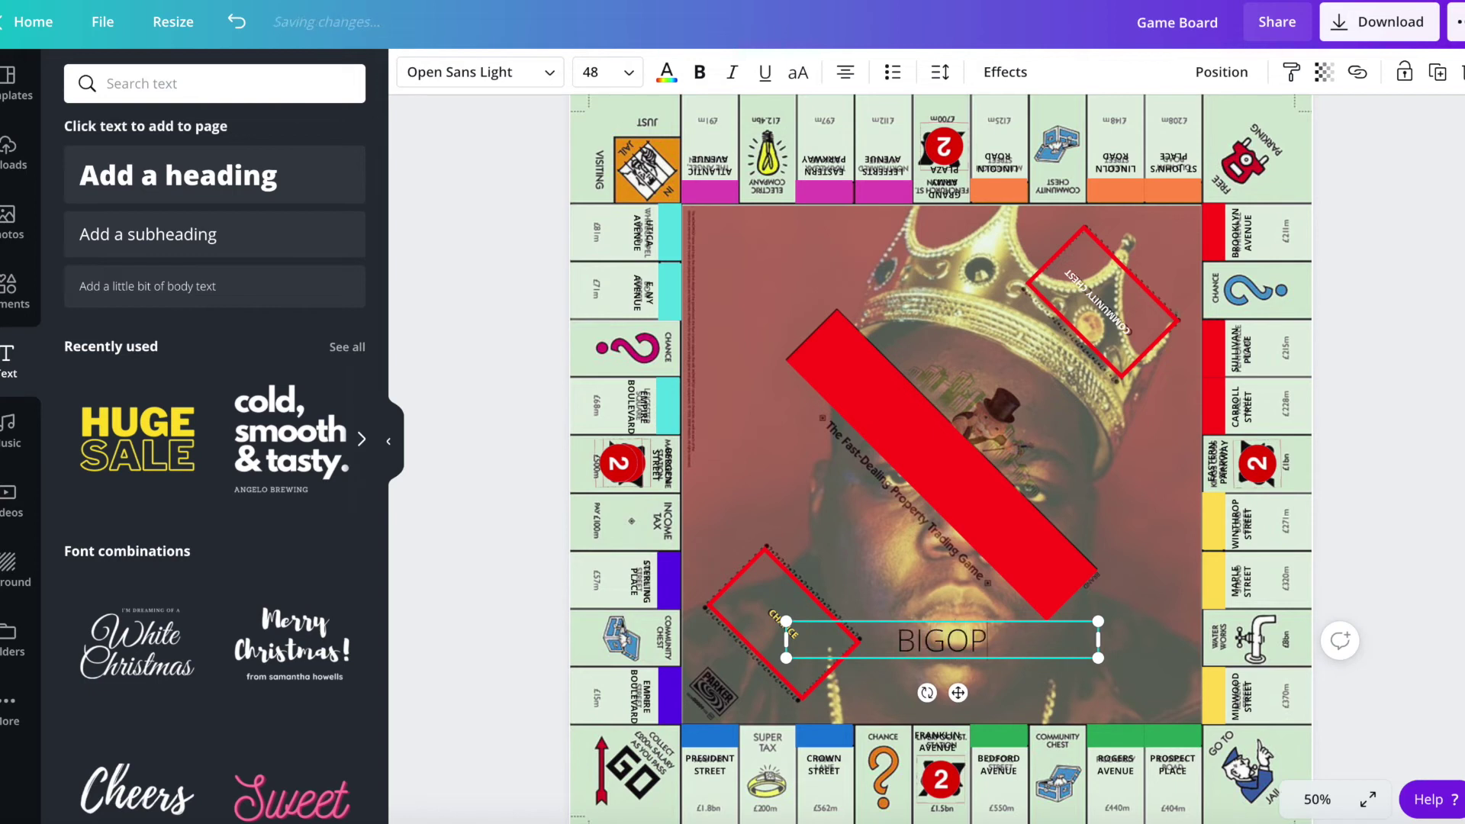
{"action": "type", "text": "LO"}
{"action": "key", "text": "BackSpace"}
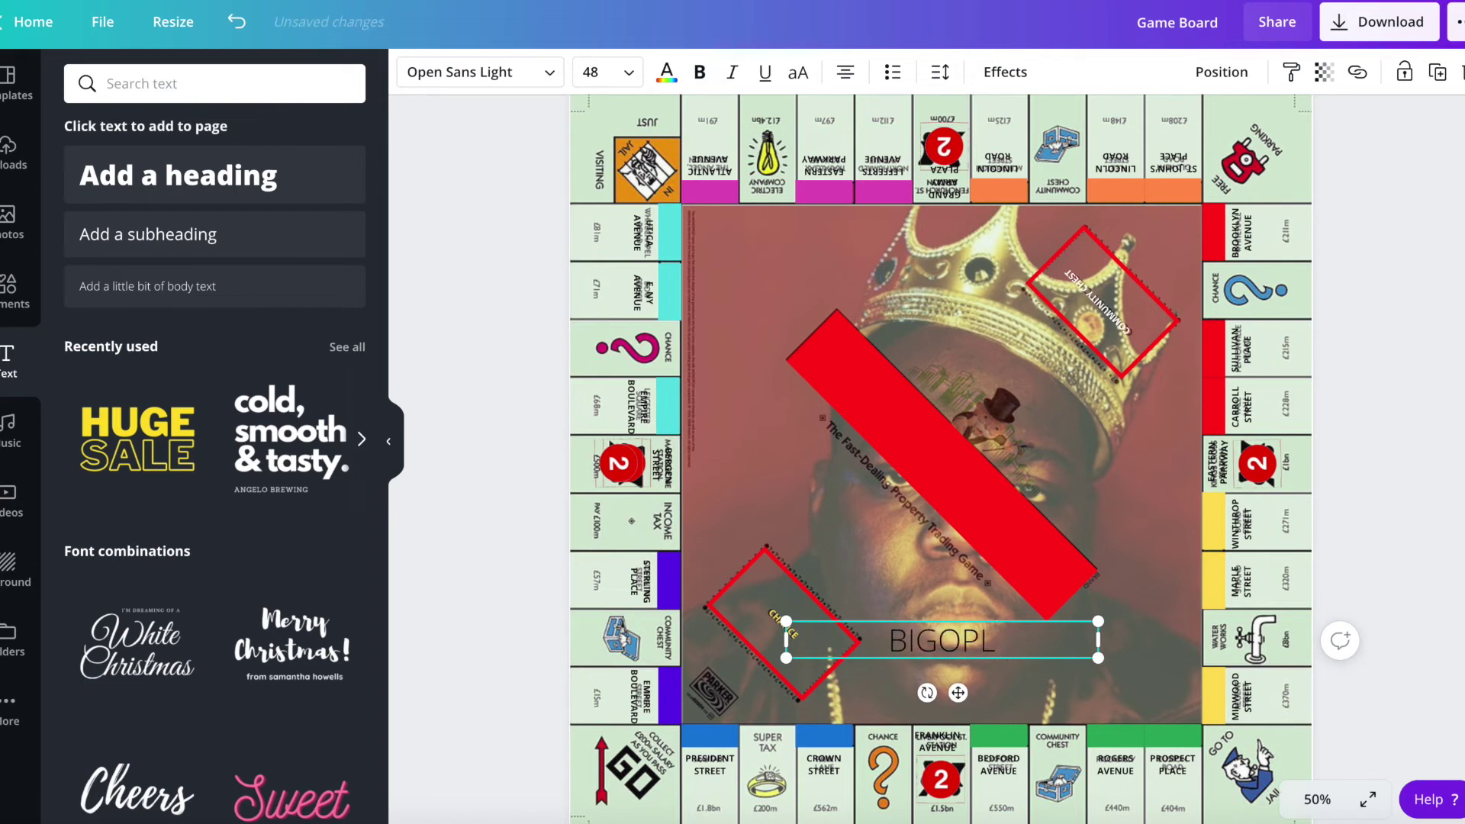
{"action": "key", "text": "BackSpace"}
{"action": "type", "text": "OLY"}
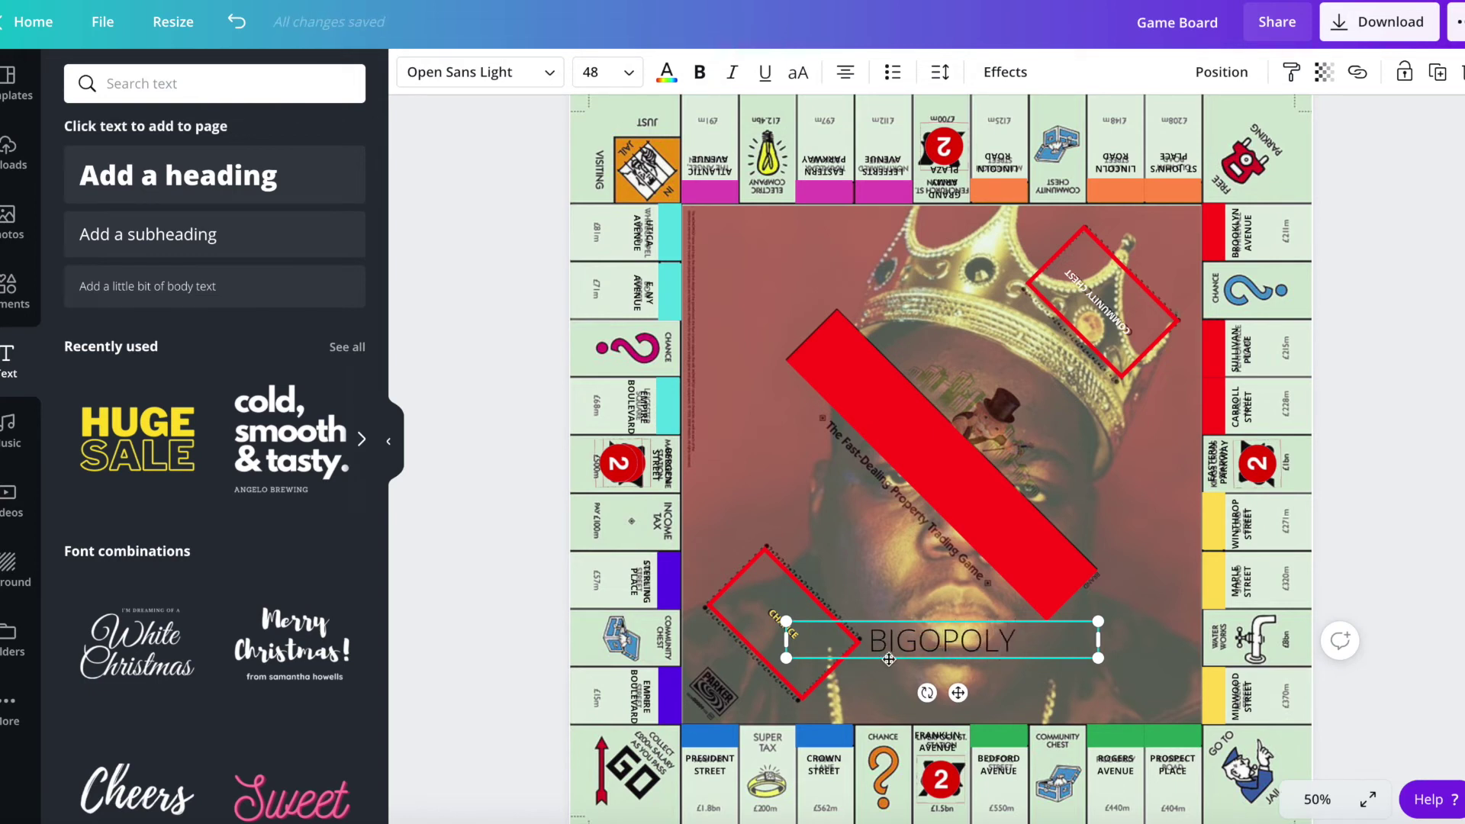
{"action": "double_click", "coordinate": [907, 641]}
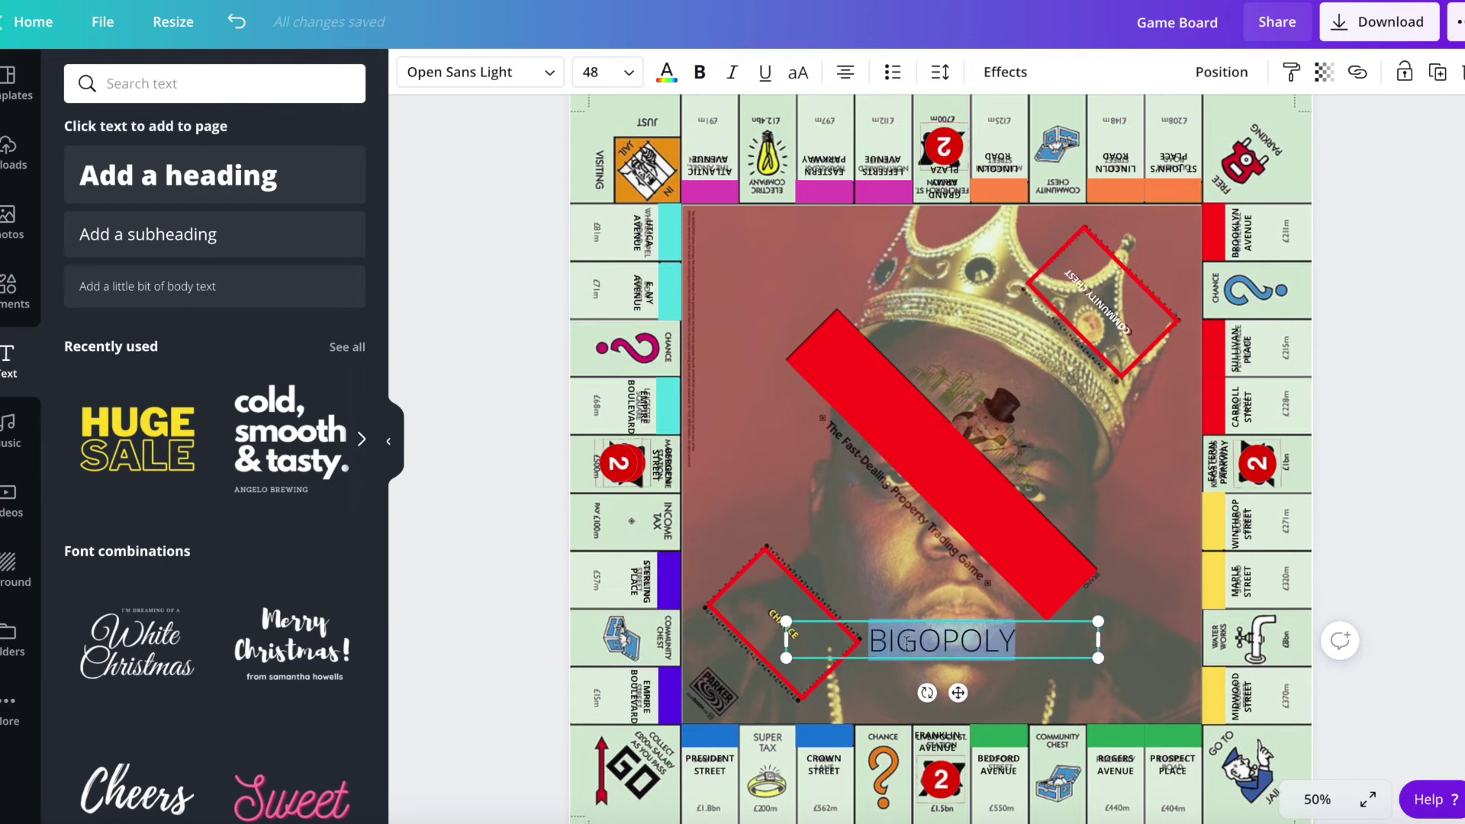
{"action": "left_click", "coordinate": [700, 72]}
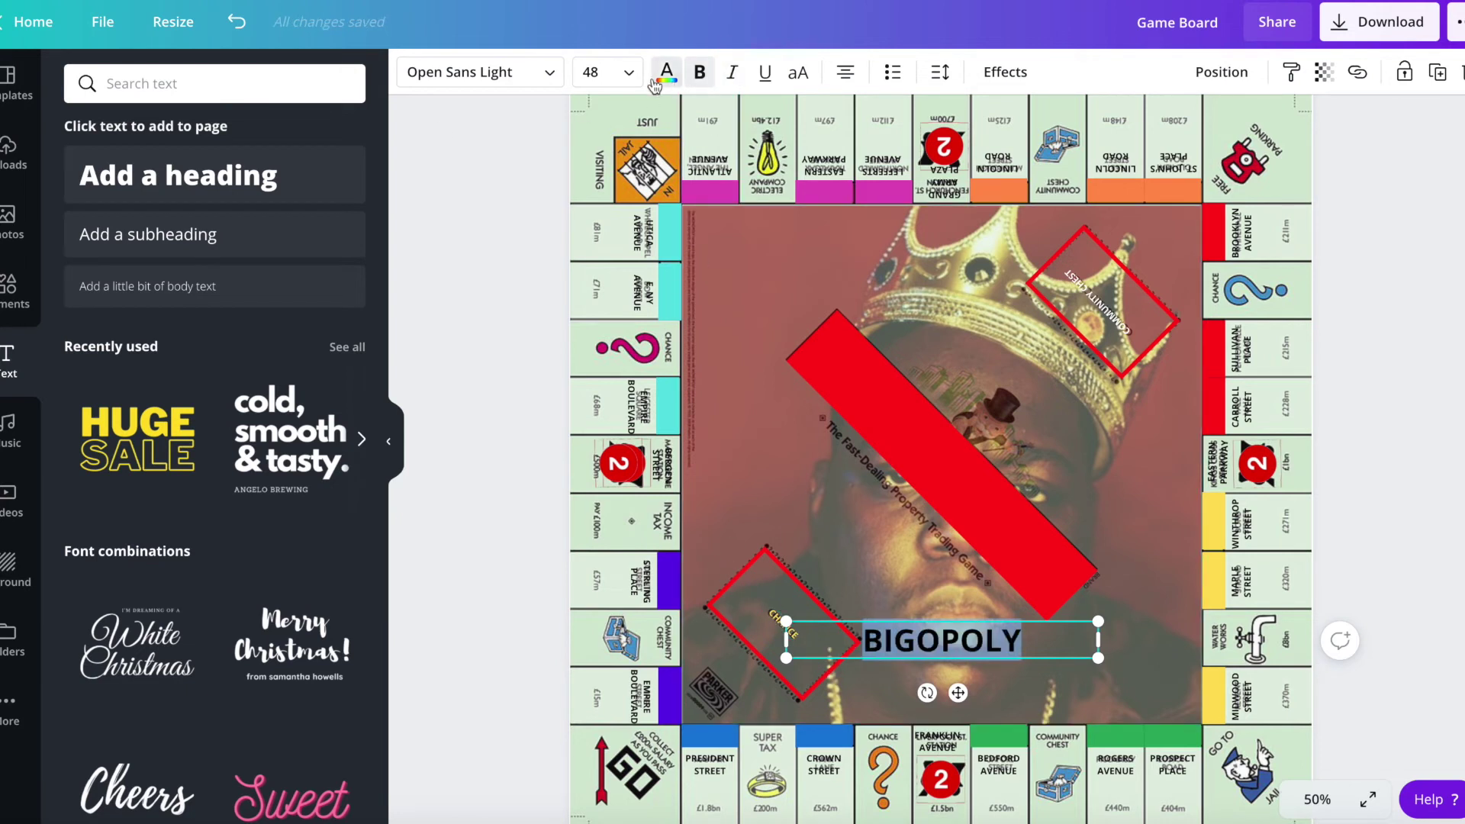
{"action": "left_click", "coordinate": [551, 73]}
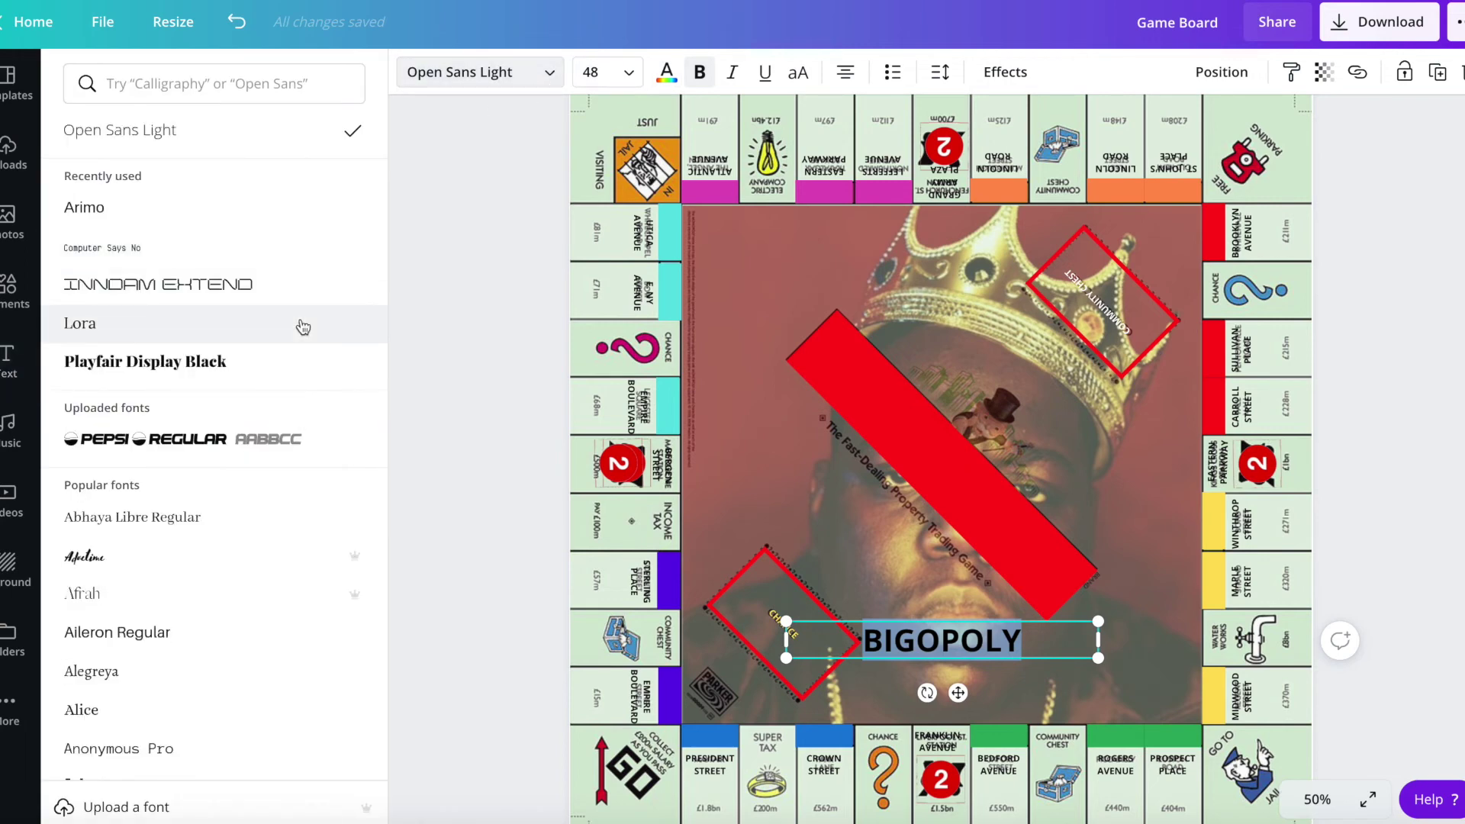
{"action": "scroll", "coordinate": [301, 327], "scroll_direction": "down", "scroll_amount": 2}
{"action": "scroll", "coordinate": [301, 328], "scroll_direction": "down", "scroll_amount": 5}
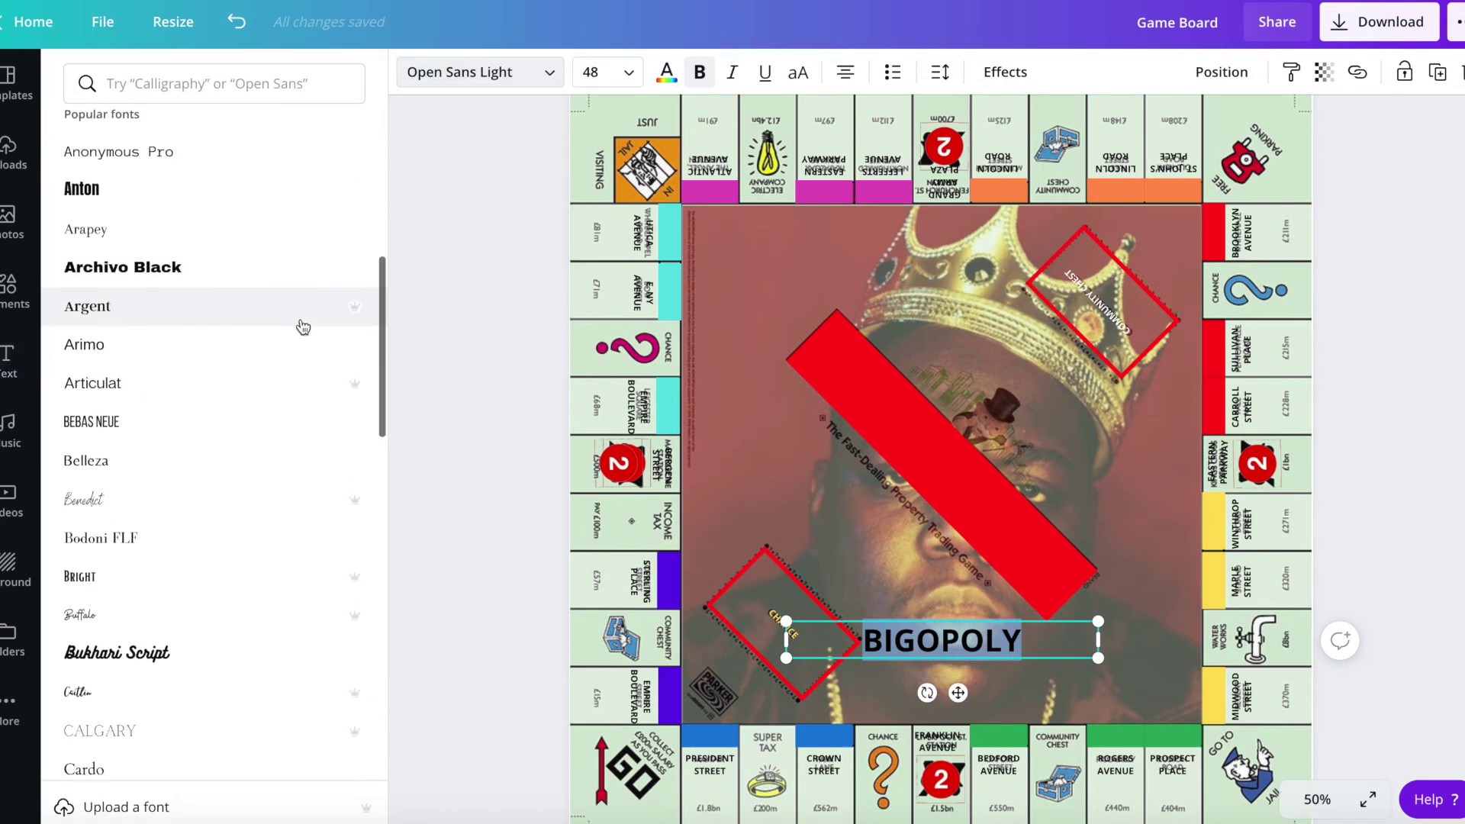
{"action": "scroll", "coordinate": [301, 328], "scroll_direction": "down", "scroll_amount": 3}
{"action": "scroll", "coordinate": [302, 327], "scroll_direction": "down", "scroll_amount": 4}
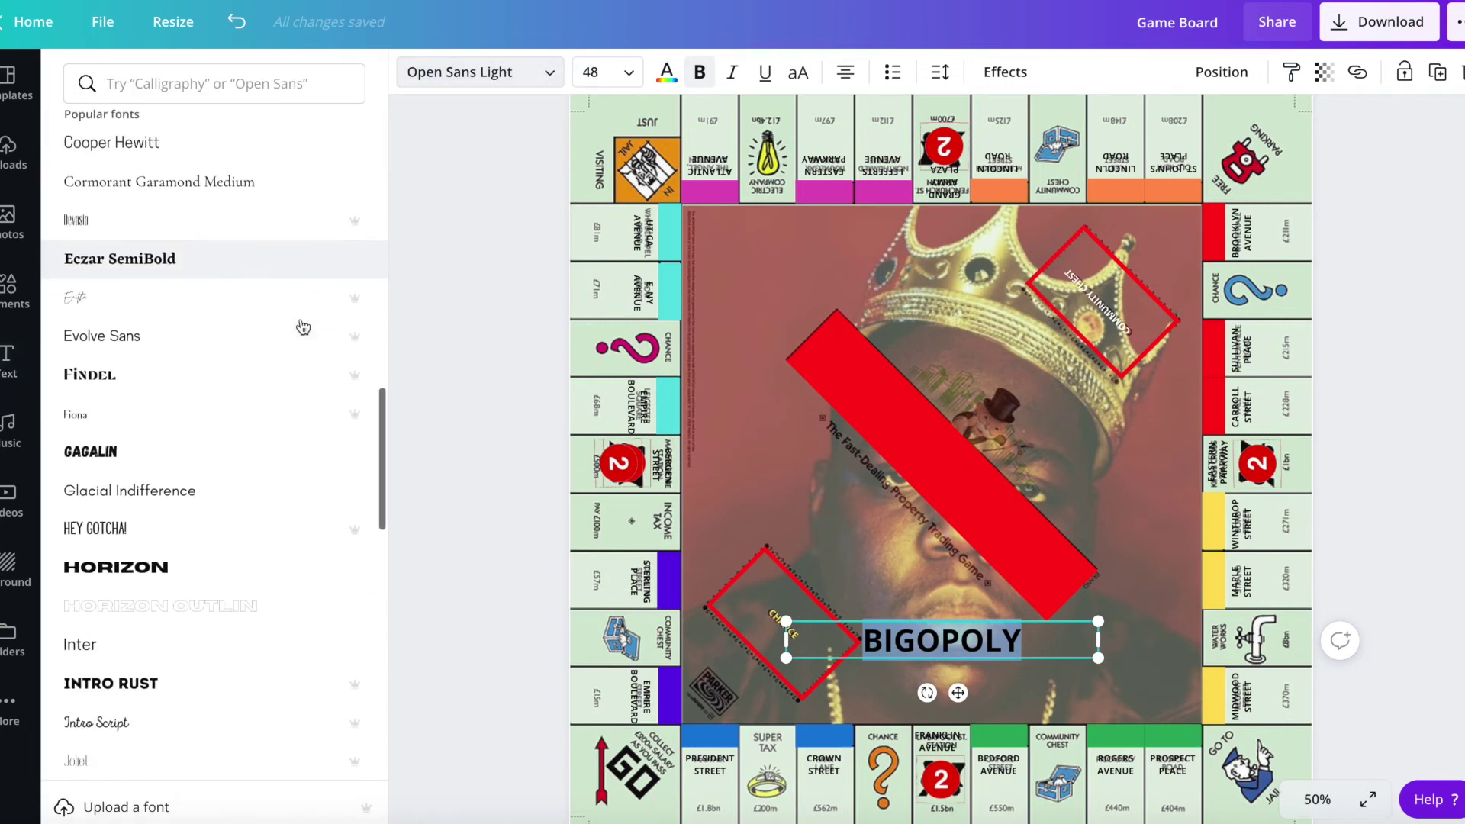
{"action": "scroll", "coordinate": [302, 327], "scroll_direction": "down", "scroll_amount": 3}
{"action": "left_click", "coordinate": [301, 279]}
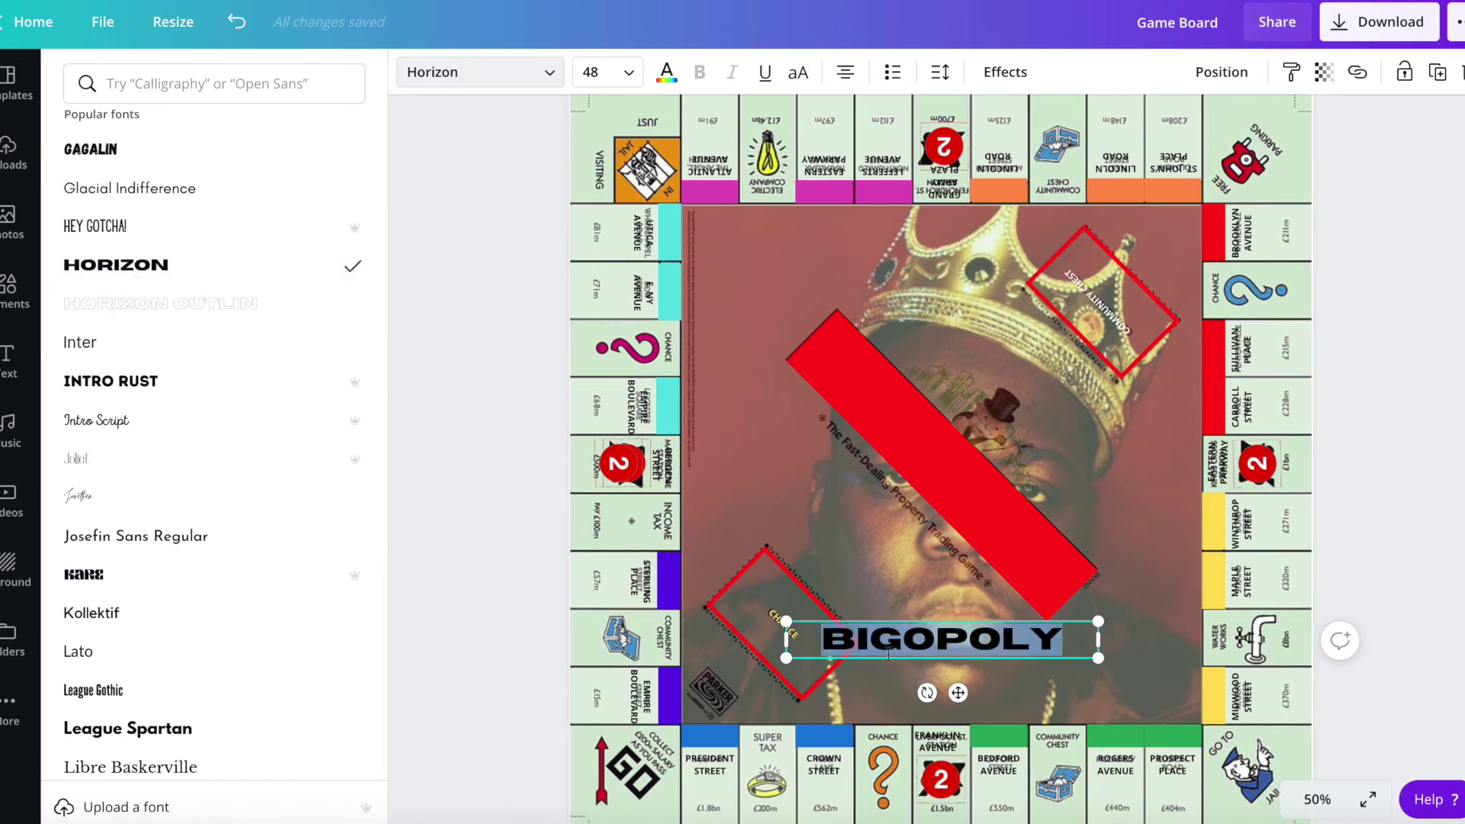
- Rotate BIGOPOLY to 45° and enlarge it to fill the red bar
{"action": "left_click_drag", "start_coordinate": [926, 692], "coordinate": [865, 675]}
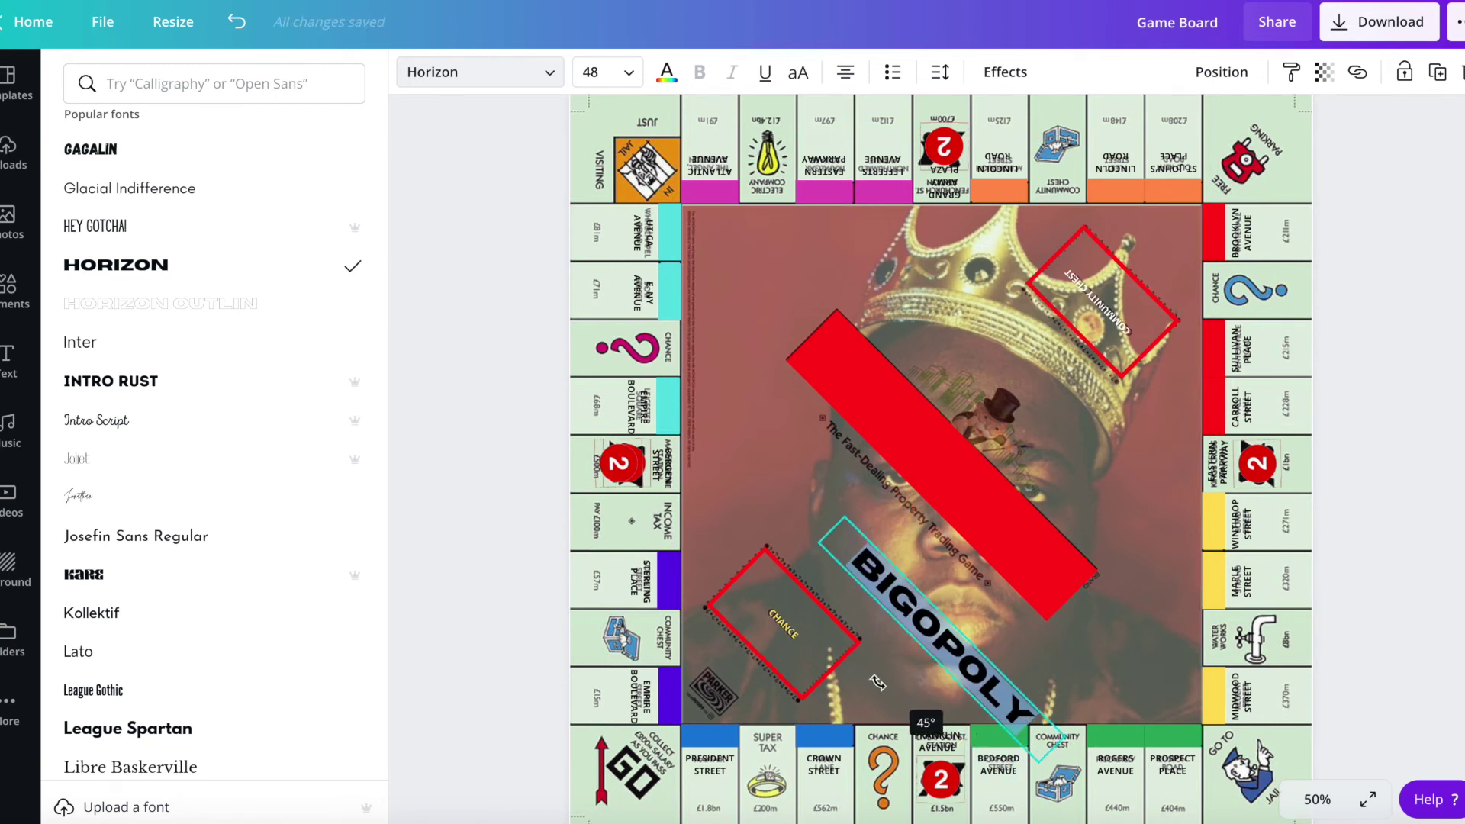
{"action": "mouse_move", "coordinate": [864, 675]}
{"action": "left_mouse_down"}
{"action": "mouse_move", "coordinate": [892, 668]}
{"action": "mouse_move", "coordinate": [914, 512]}
{"action": "left_mouse_up"}
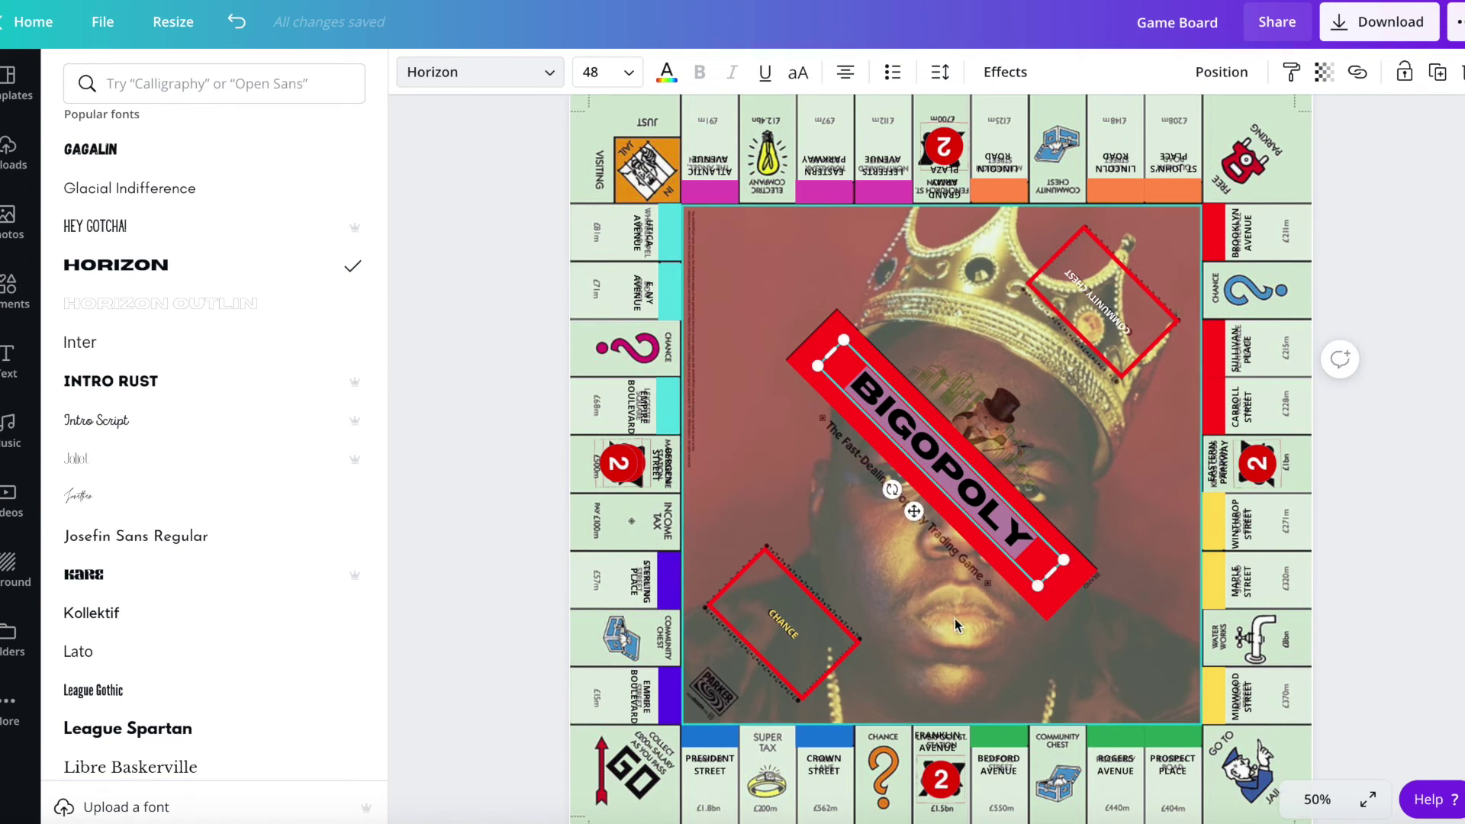
{"action": "left_click_drag", "start_coordinate": [1038, 590], "coordinate": [1053, 619]}
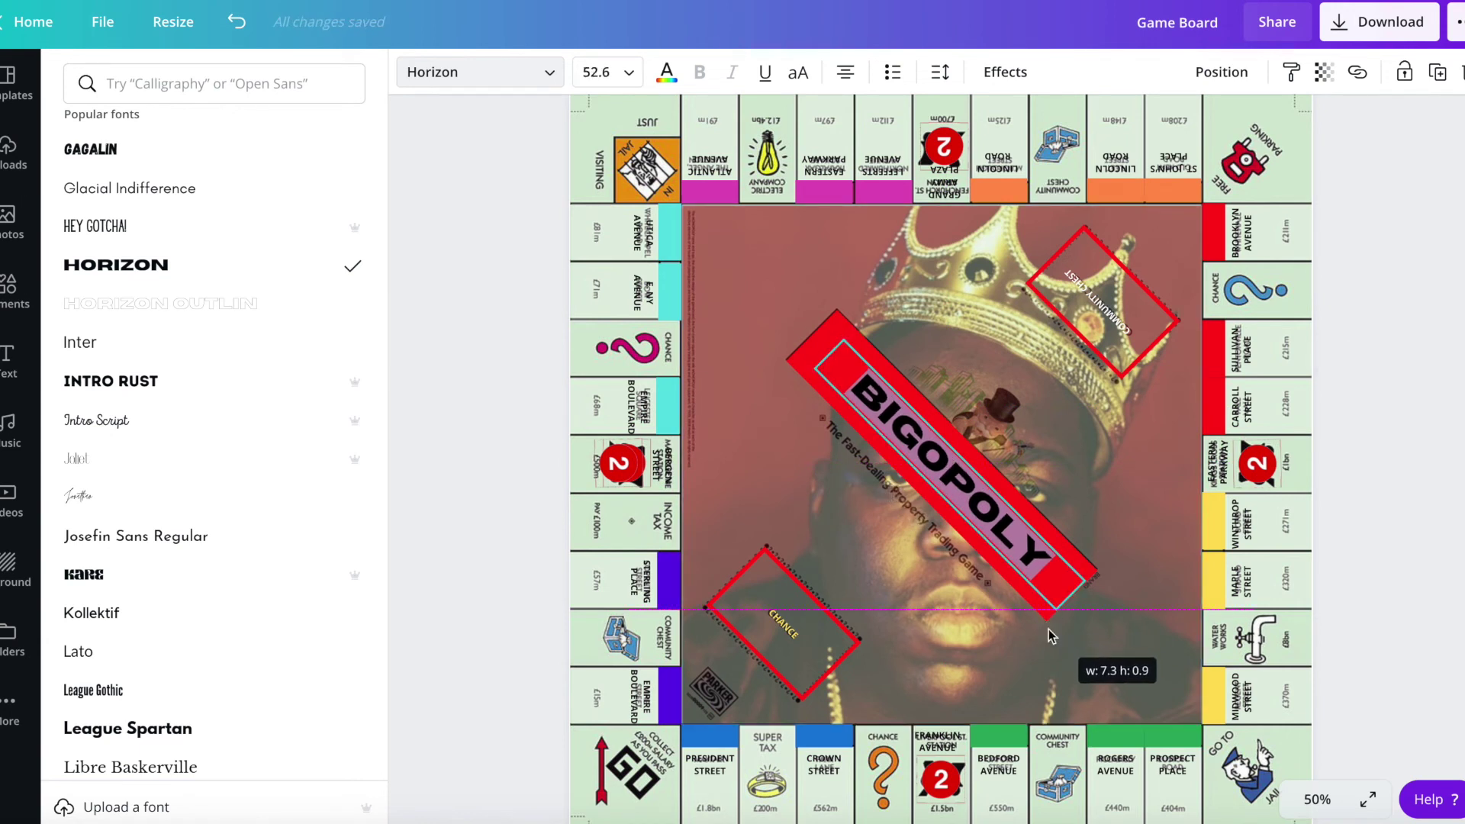
{"action": "left_click_drag", "start_coordinate": [826, 351], "coordinate": [847, 400]}
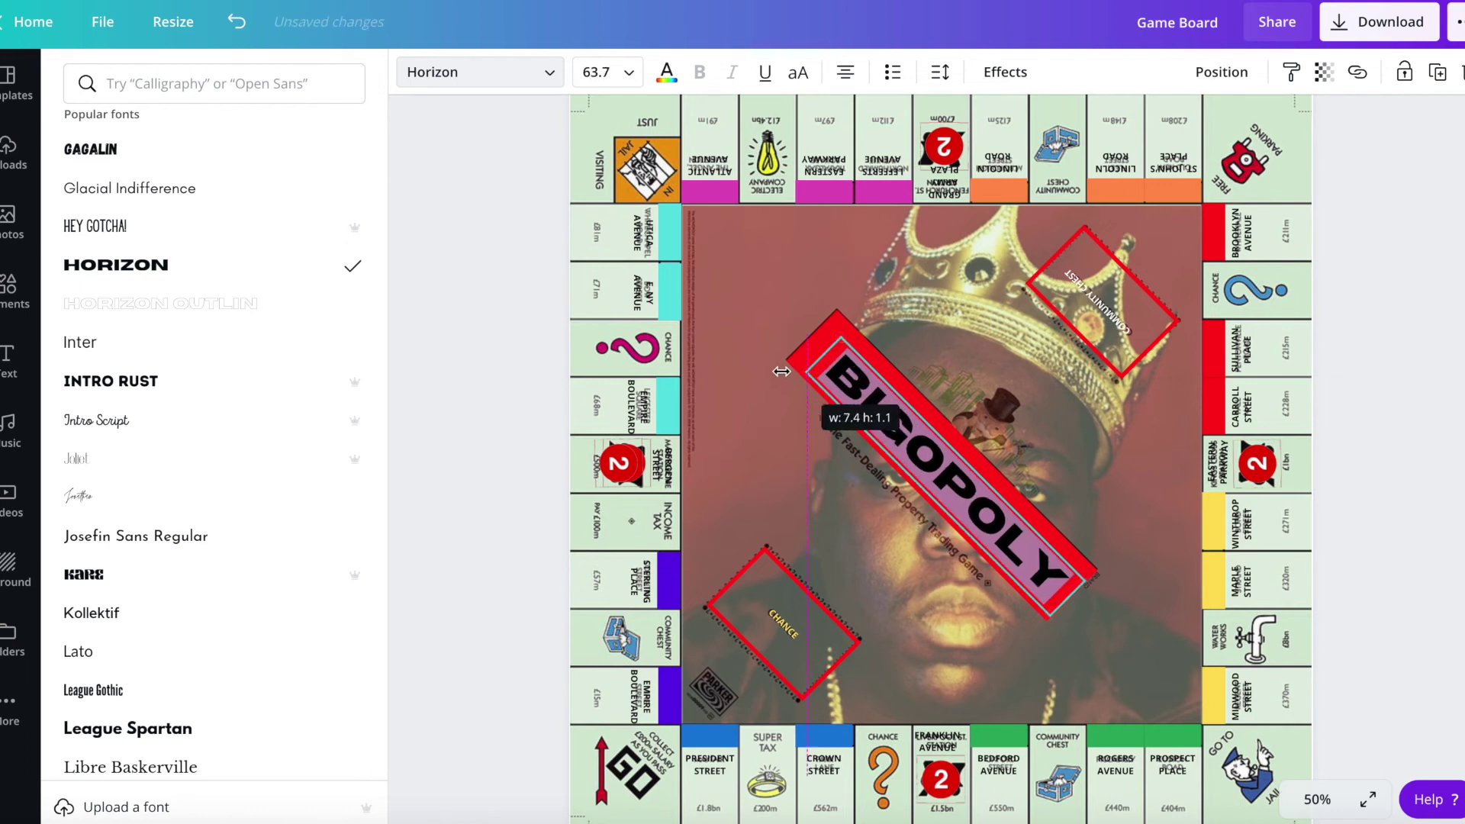
{"action": "left_click_drag", "start_coordinate": [851, 408], "coordinate": [785, 362]}
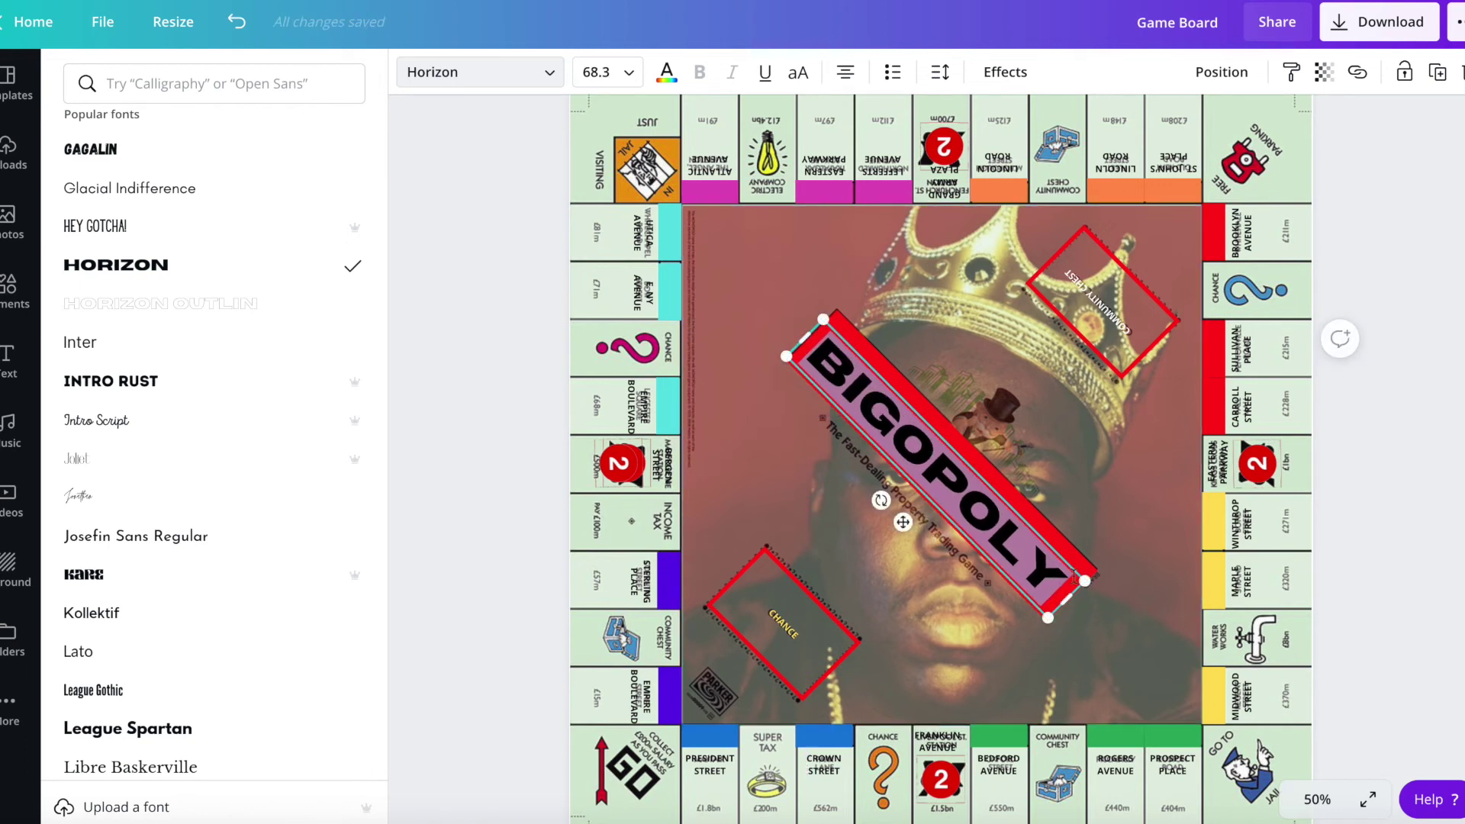
{"action": "left_click_drag", "start_coordinate": [1094, 579], "coordinate": [1097, 590]}
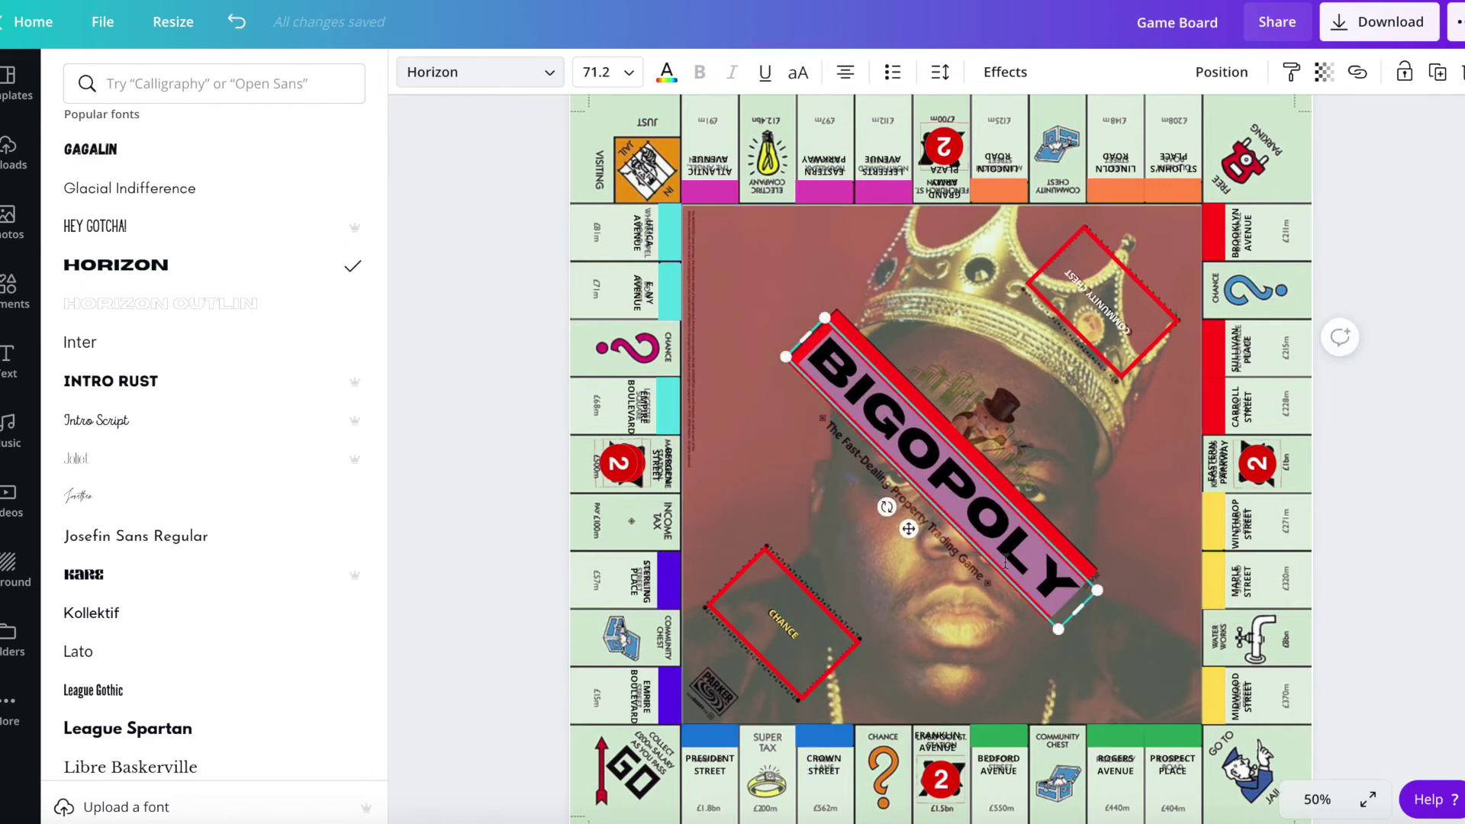
{"action": "left_click_drag", "start_coordinate": [1006, 560], "coordinate": [1008, 552]}
- Nudge the BIGOPOLY text slightly up and to the right
{"action": "left_click", "coordinate": [990, 635]}
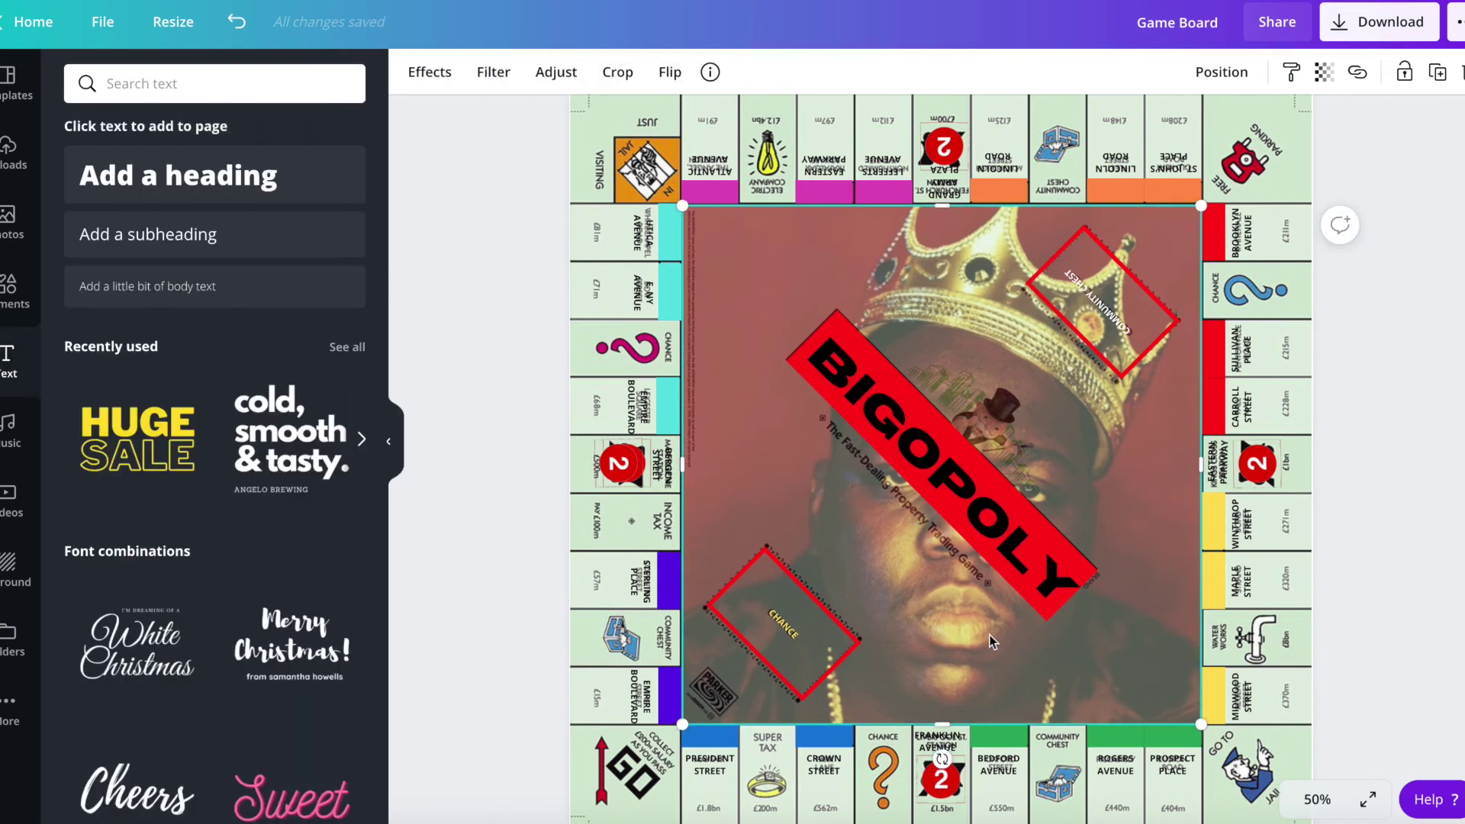
{"action": "left_click", "coordinate": [950, 487]}
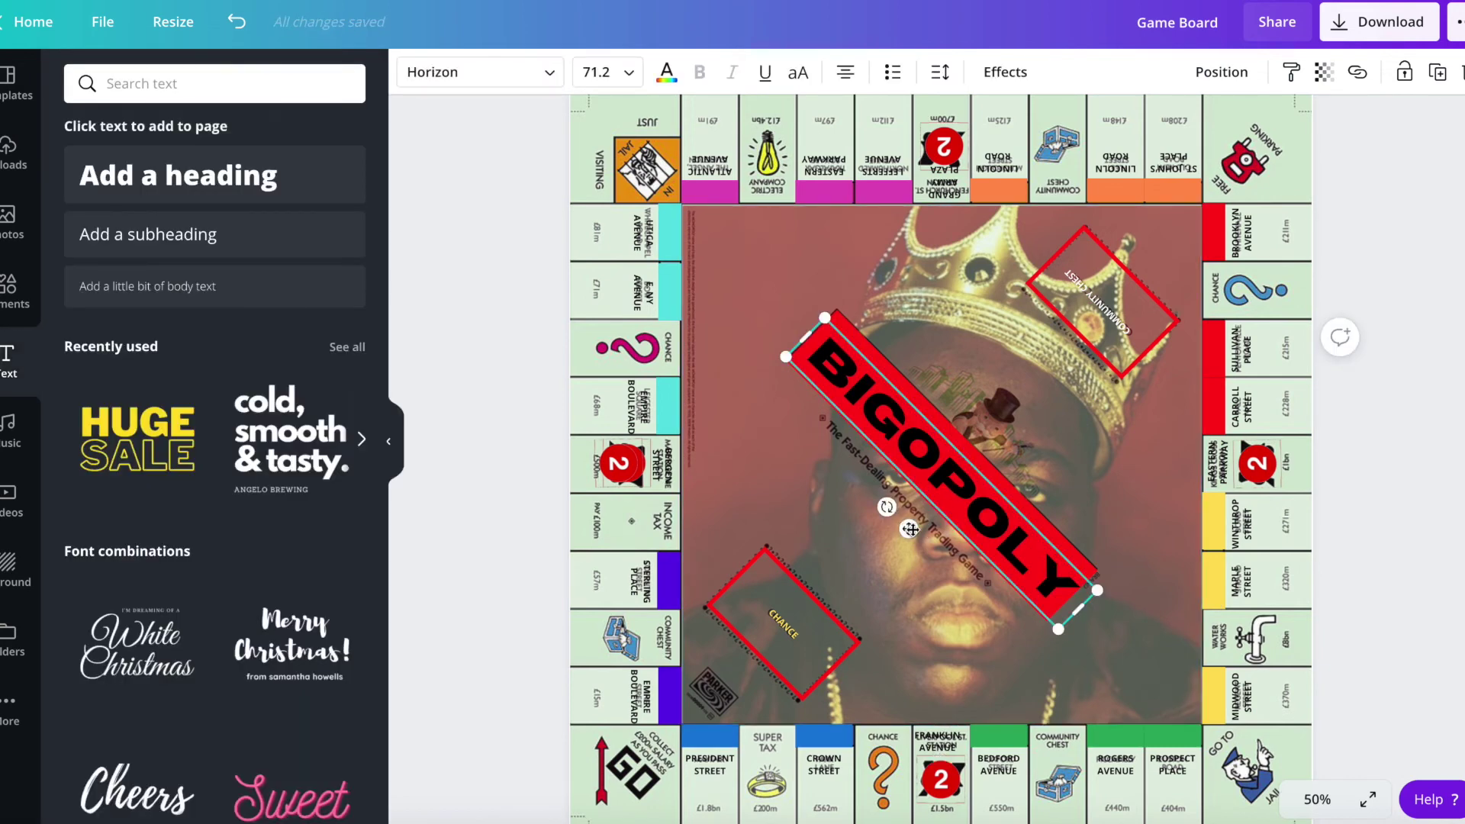
{"action": "left_click_drag", "start_coordinate": [909, 530], "coordinate": [914, 523]}
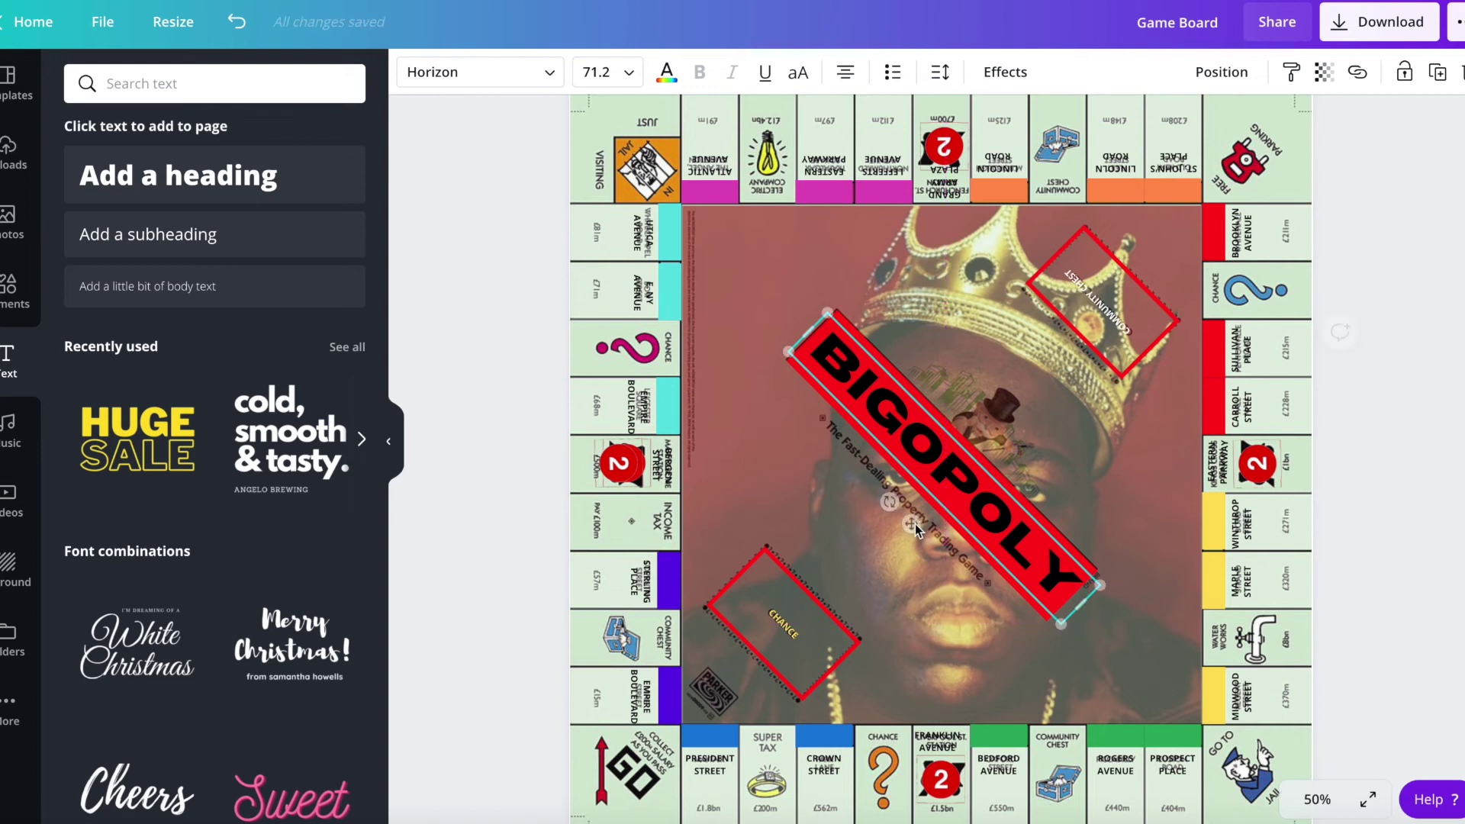
{"action": "left_click", "coordinate": [923, 643]}
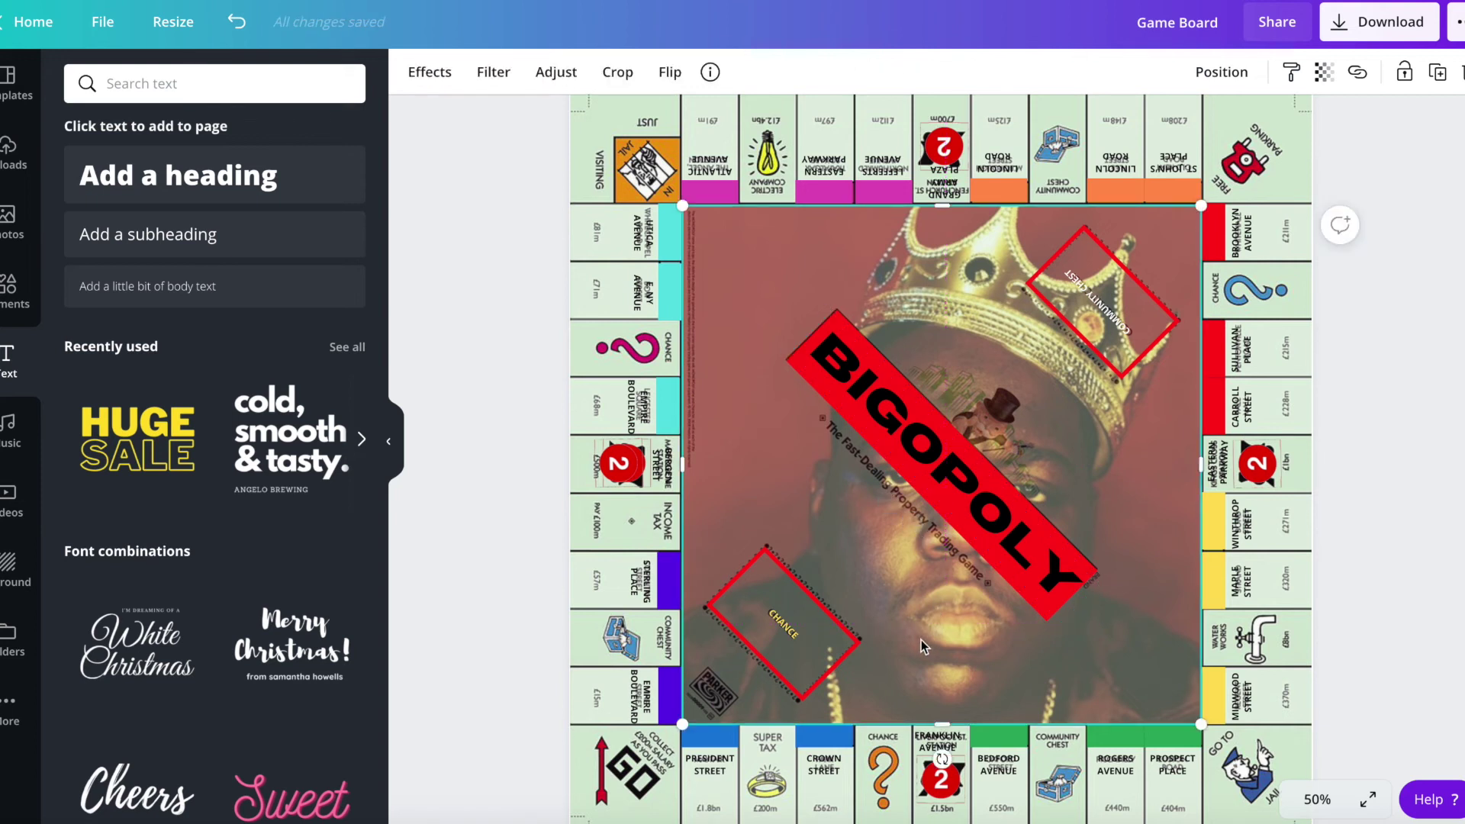
- Recolour the banner shape yellow at 60 transparency
{"action": "left_click", "coordinate": [1087, 563]}
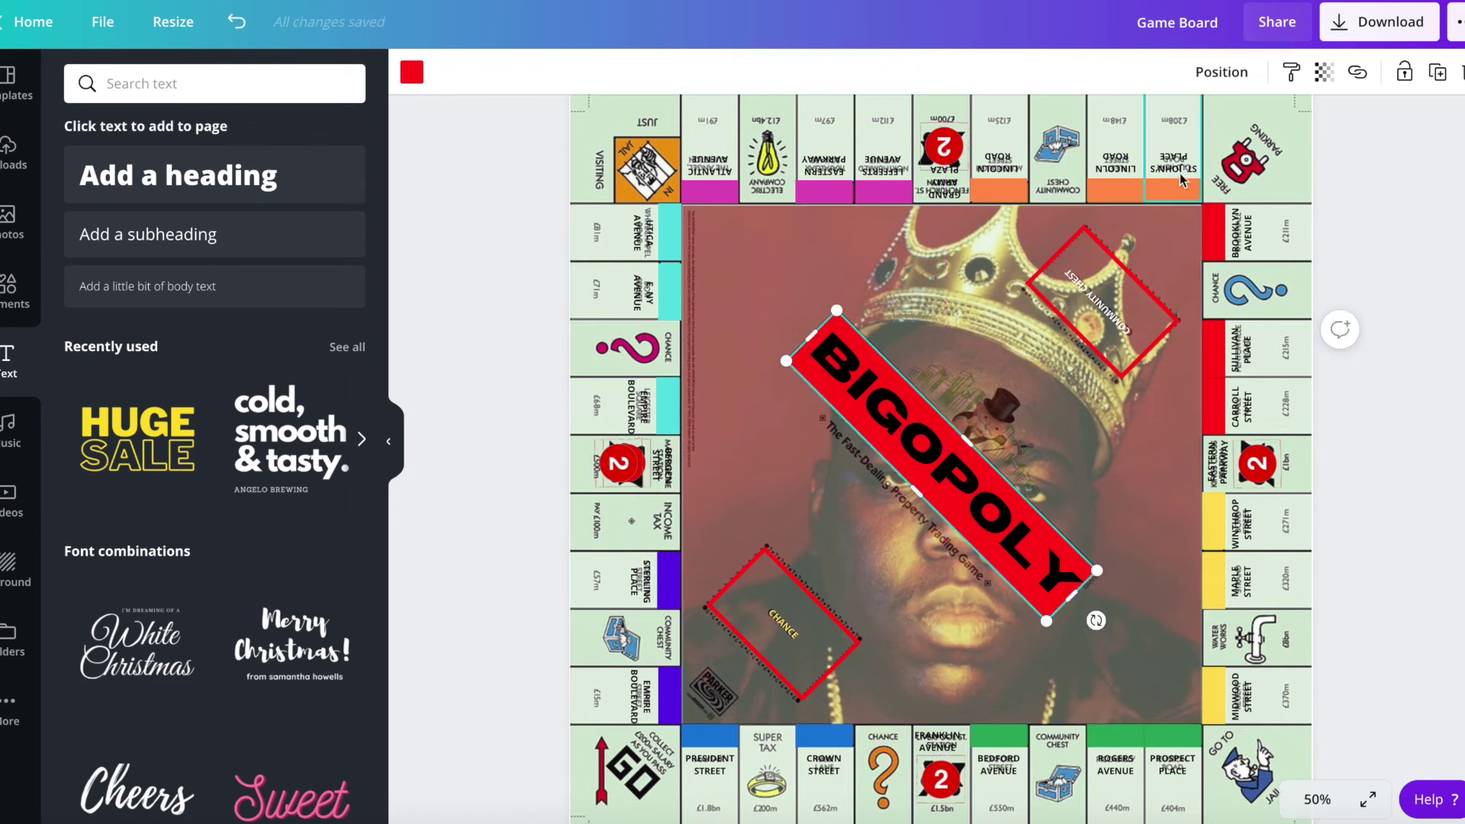
{"action": "left_click", "coordinate": [410, 73]}
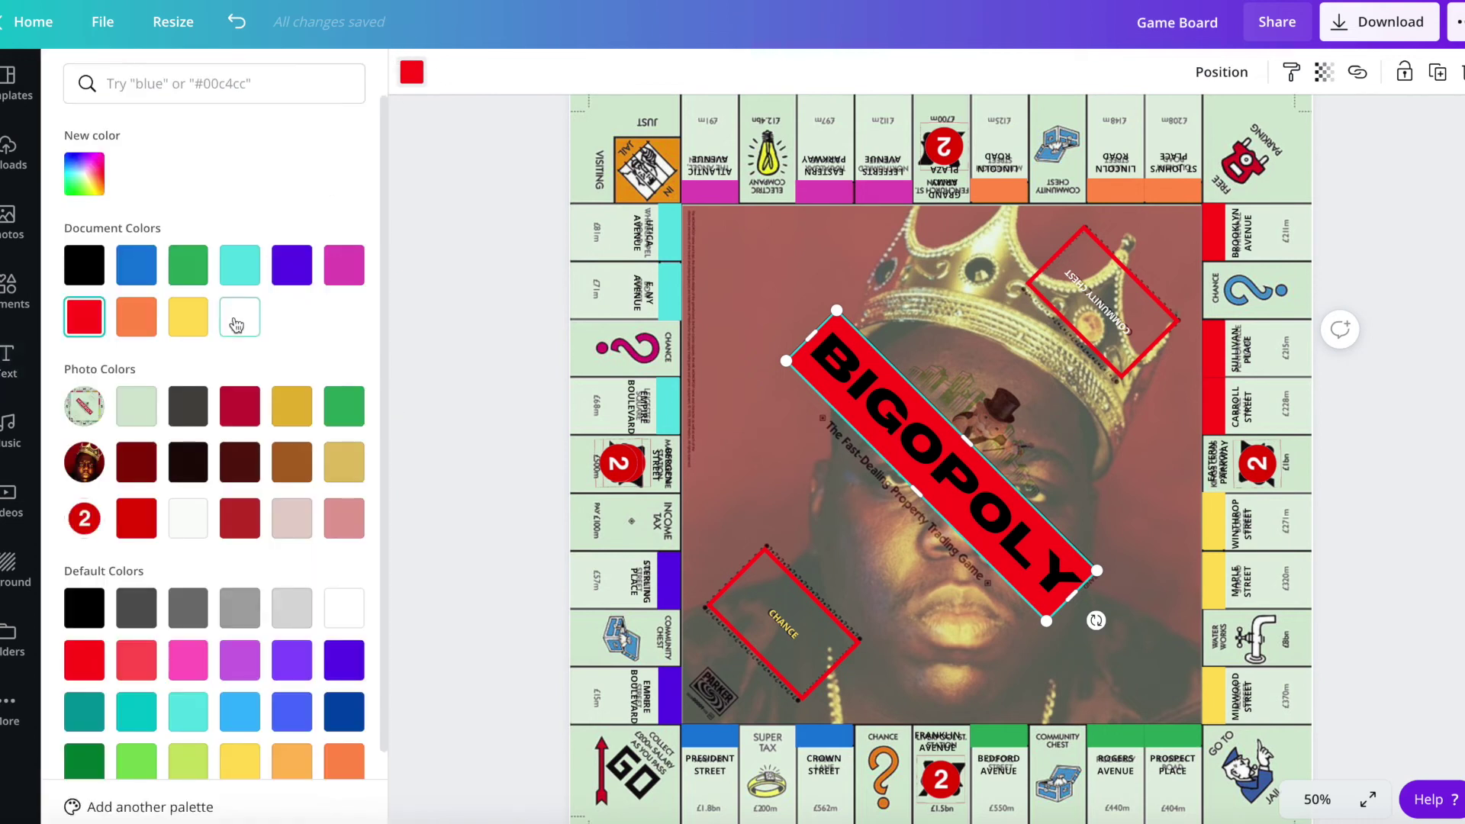
{"action": "left_click", "coordinate": [190, 318]}
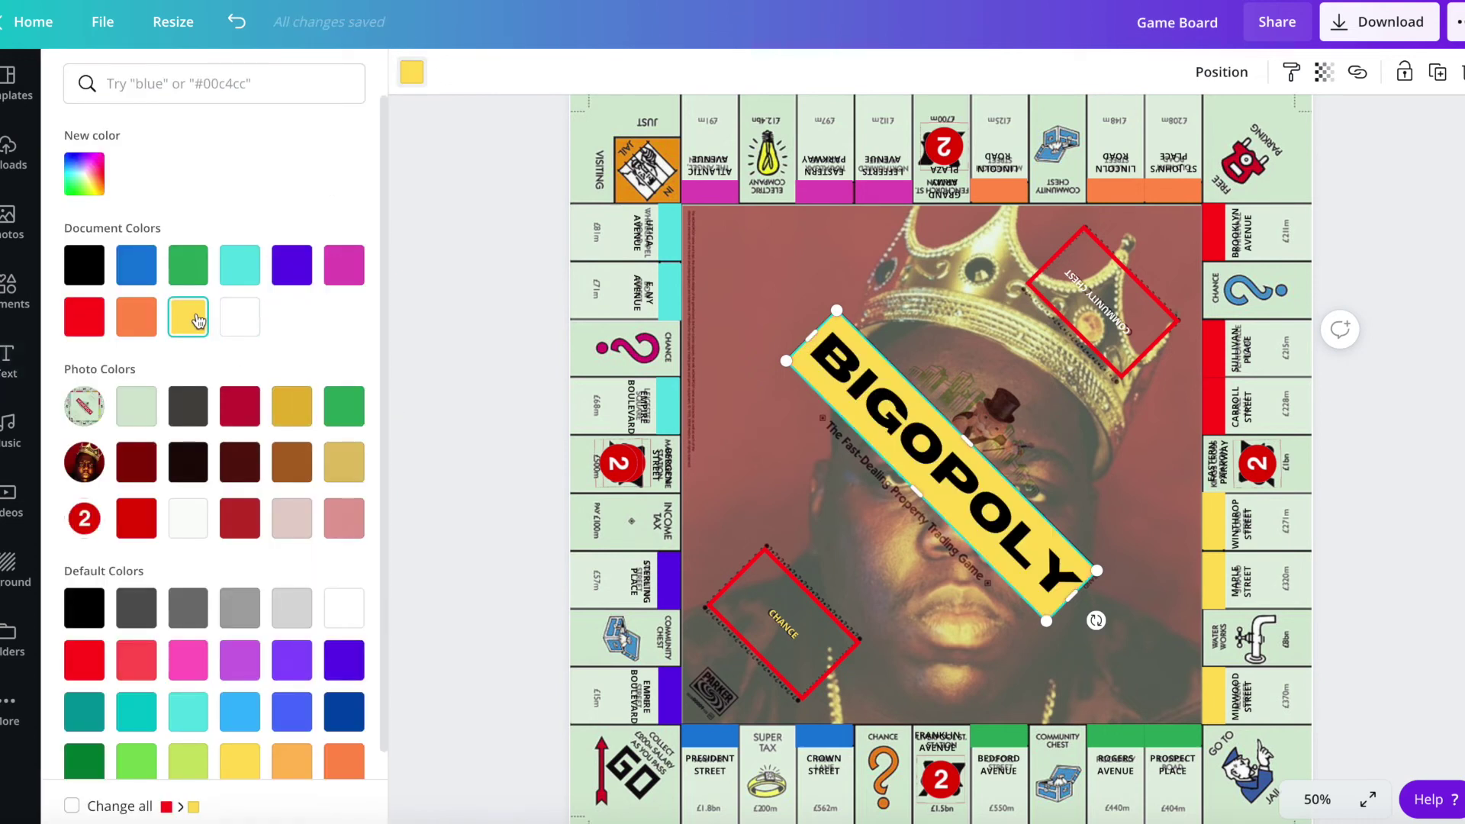
{"action": "left_click", "coordinate": [1323, 72]}
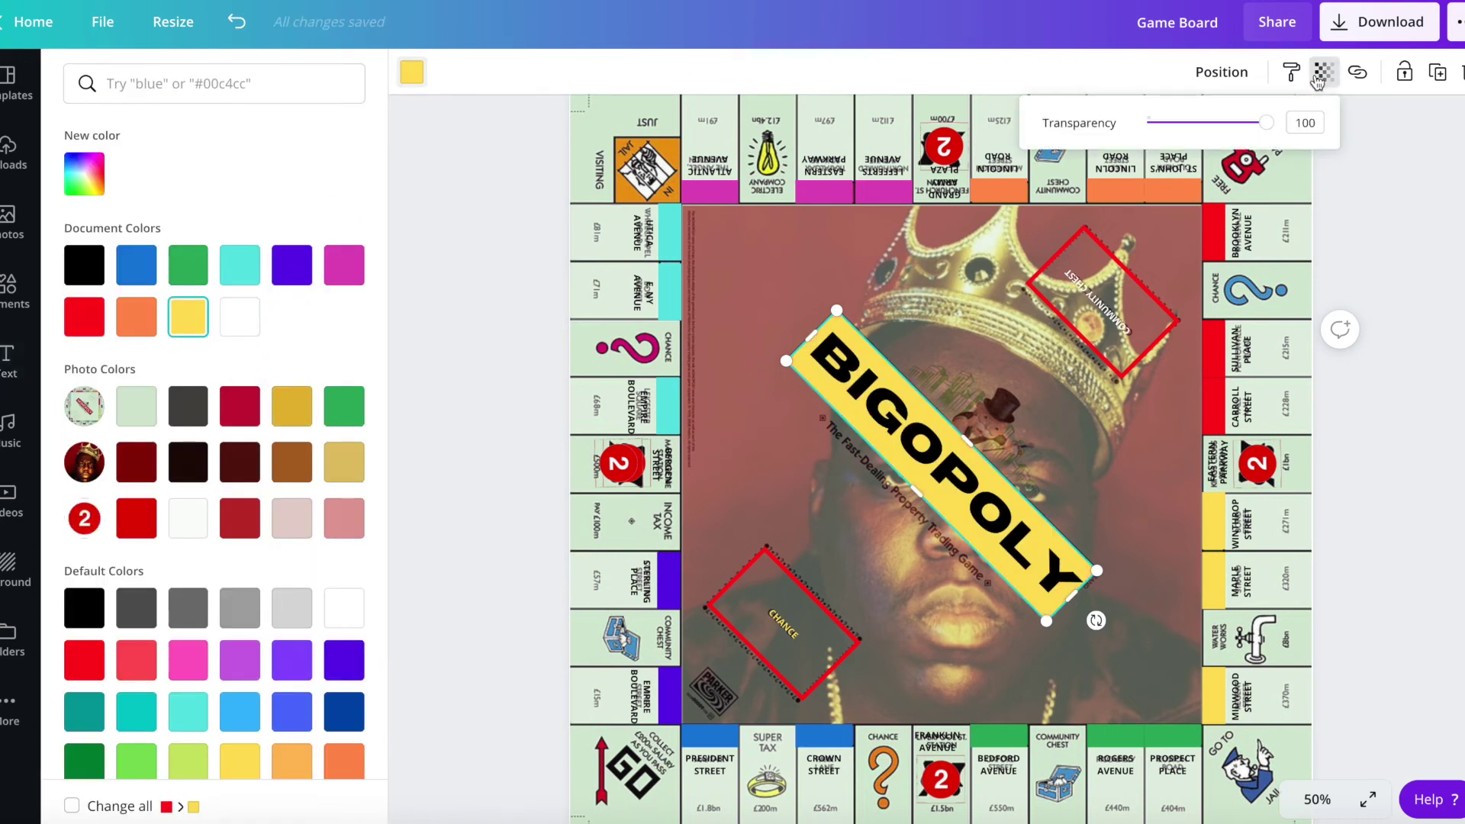
{"action": "left_click_drag", "start_coordinate": [1241, 115], "coordinate": [1220, 126]}
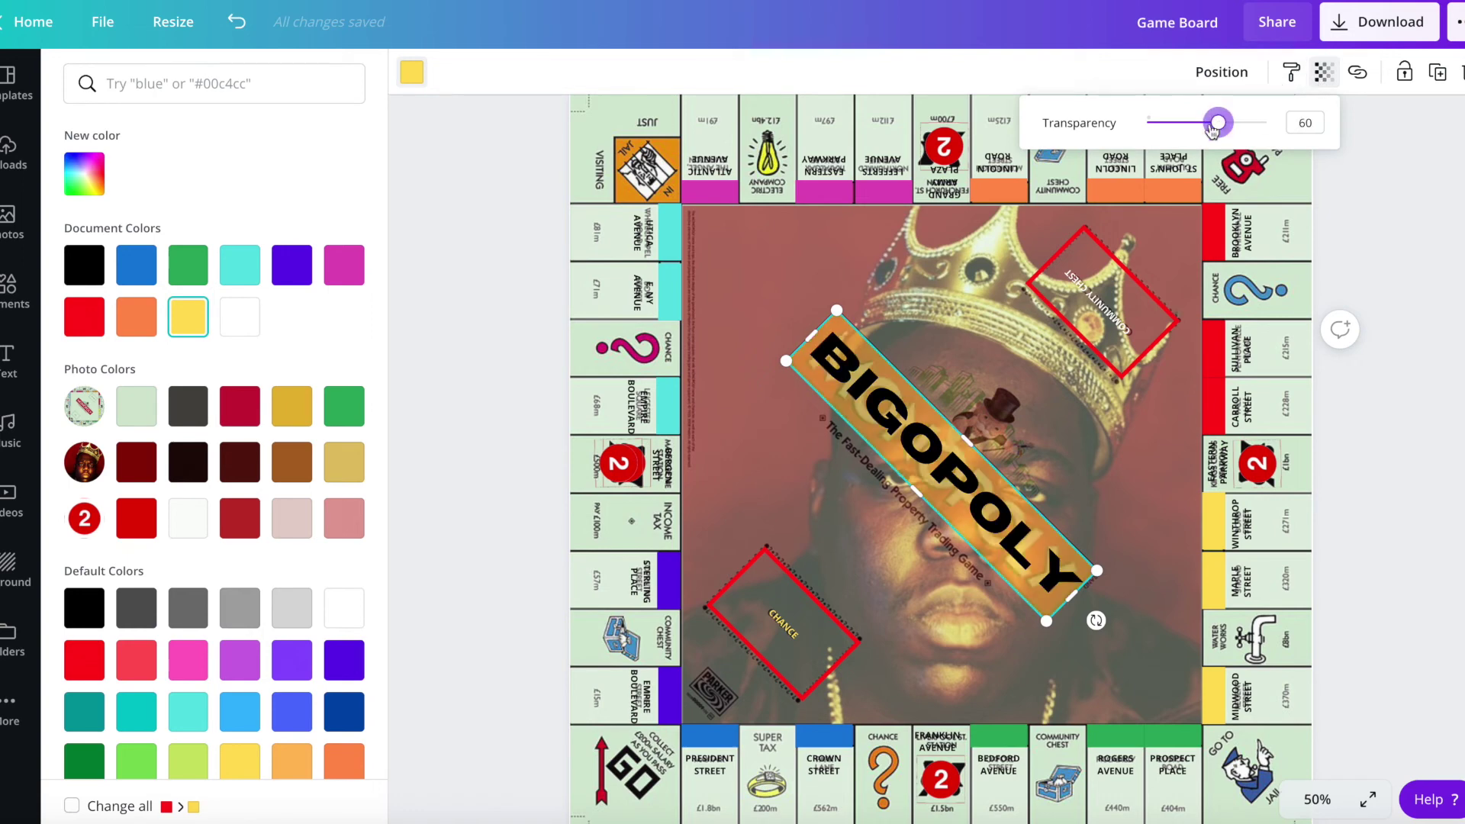
{"action": "left_click", "coordinate": [786, 440]}
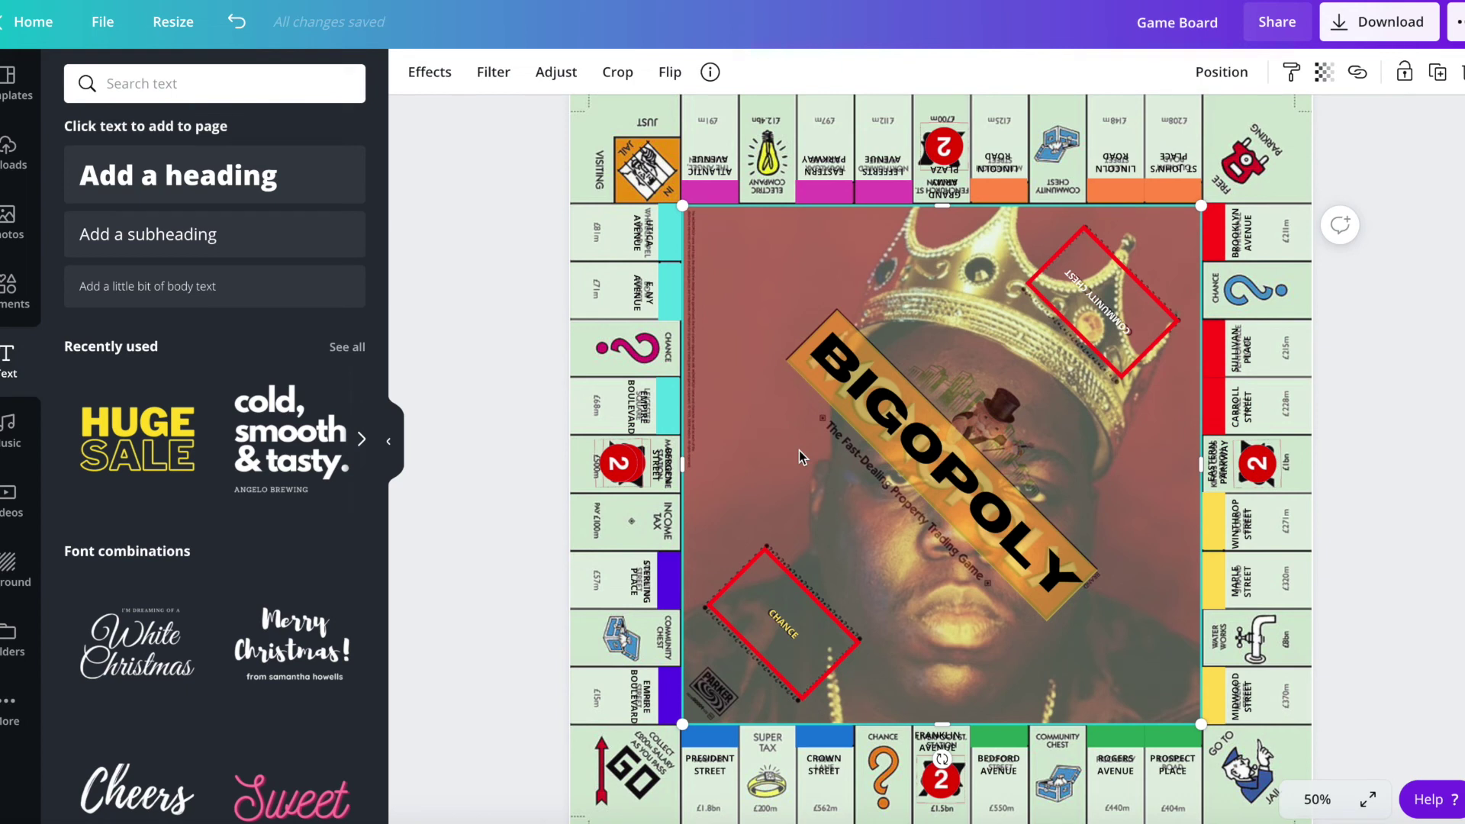
{"action": "left_click", "coordinate": [834, 400]}
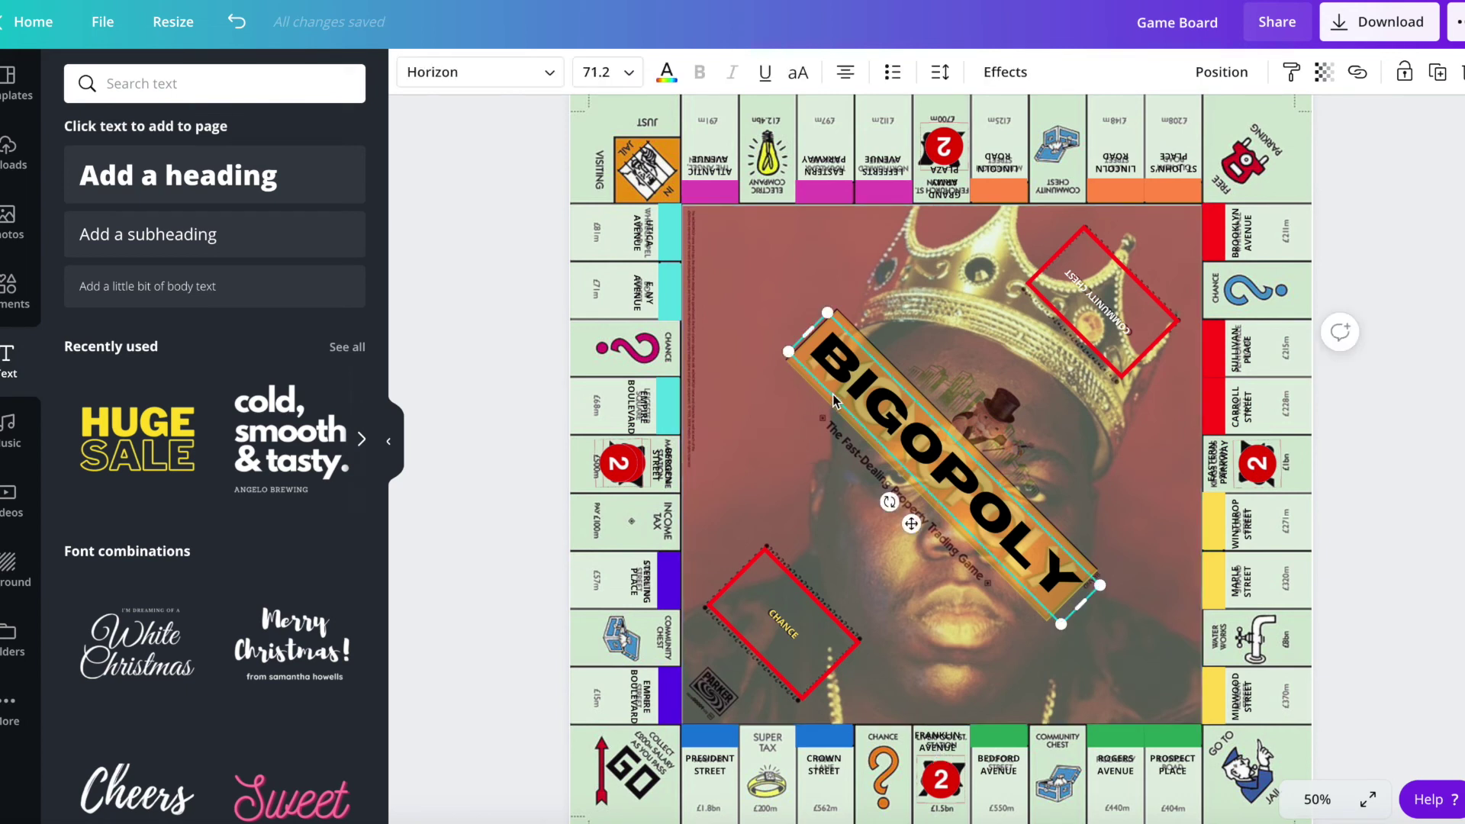
{"action": "left_click", "coordinate": [886, 357]}
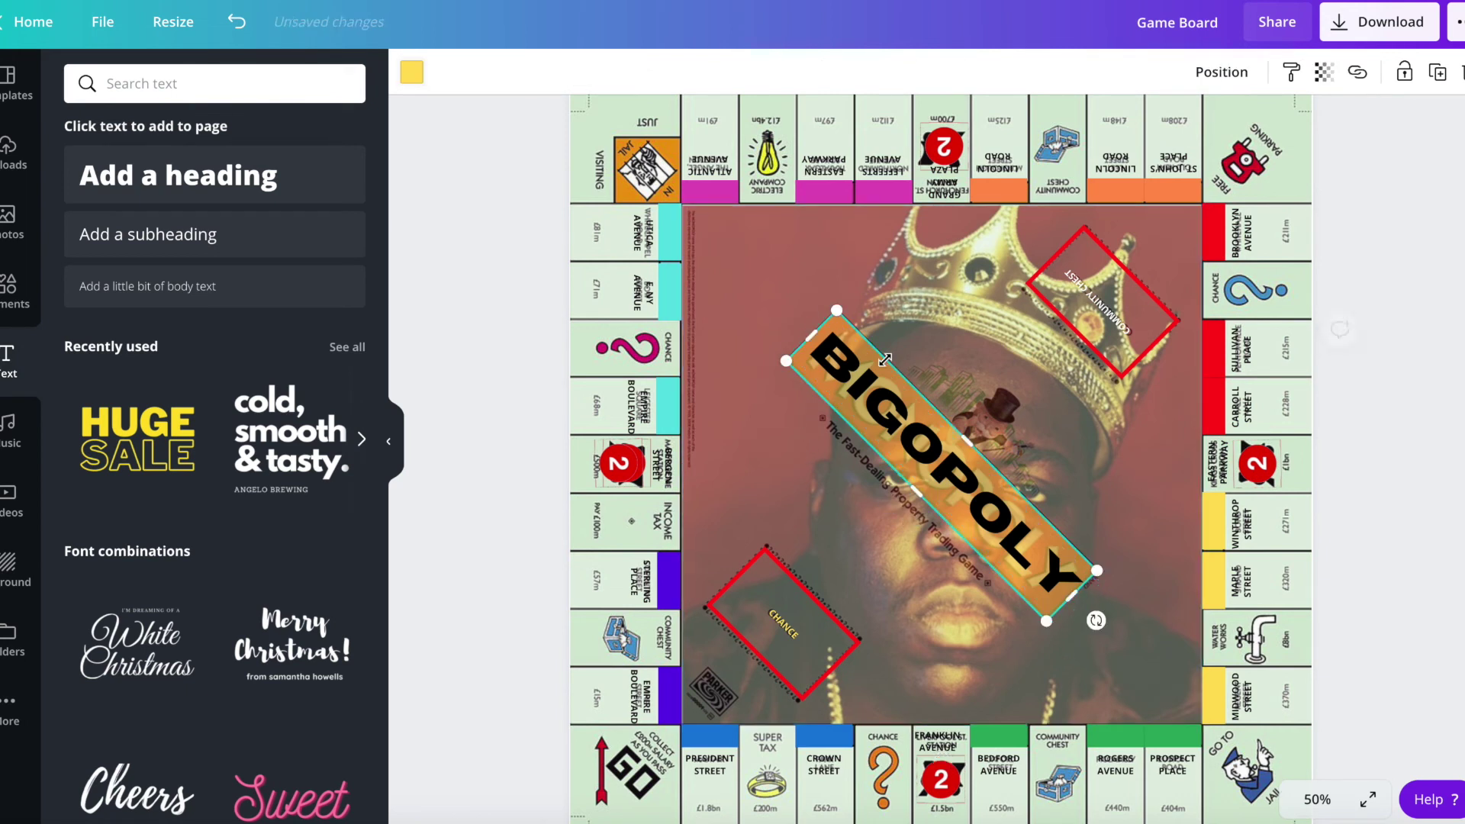
- Group banner and BIGOPOLY text, then move and tilt it toward the bottom-right
{"action": "left_click", "coordinate": [861, 384], "text": "shift"}
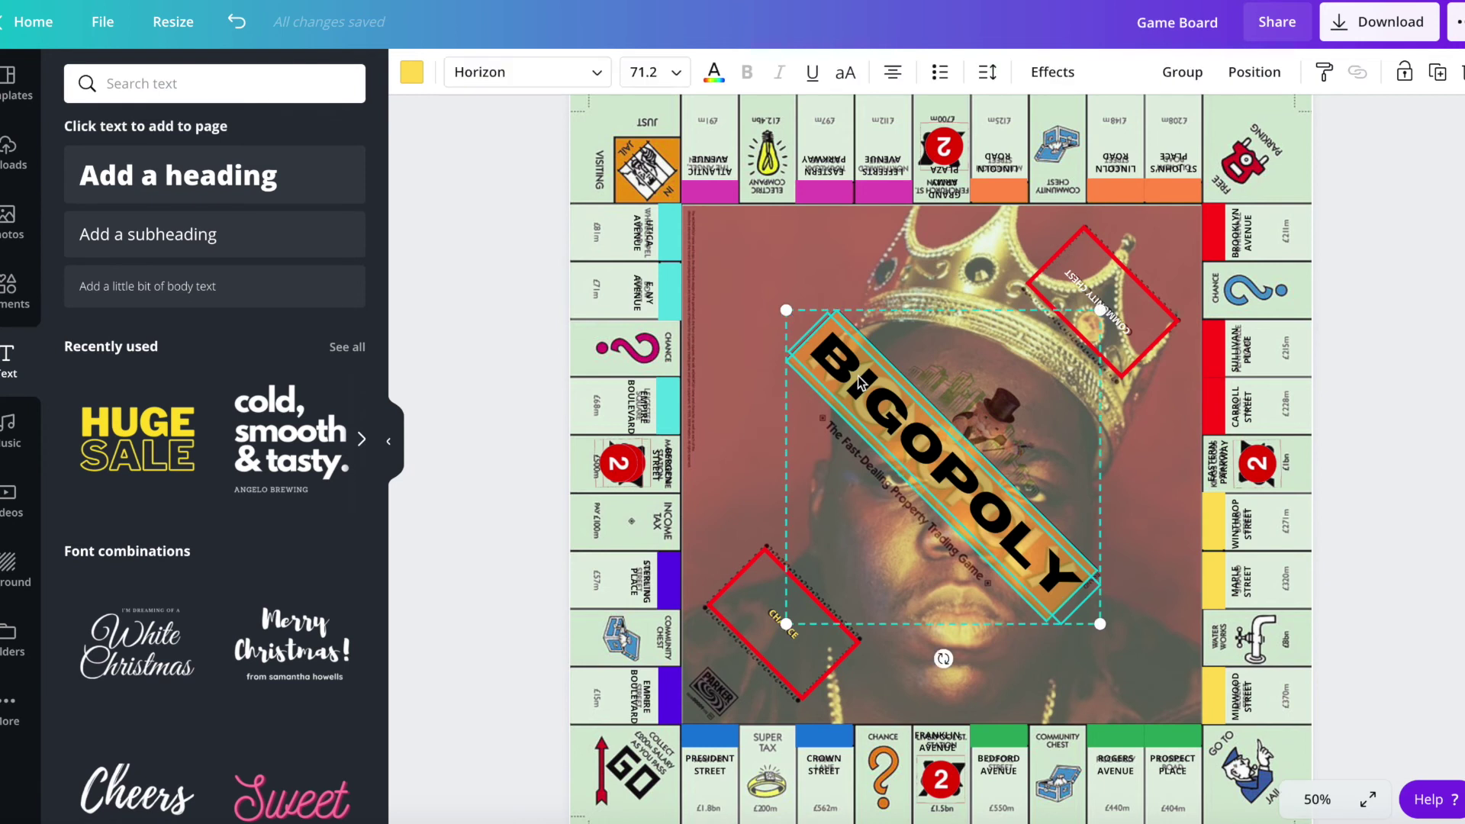
{"action": "key", "text": "ctrl+g"}
{"action": "left_click", "coordinate": [861, 384]}
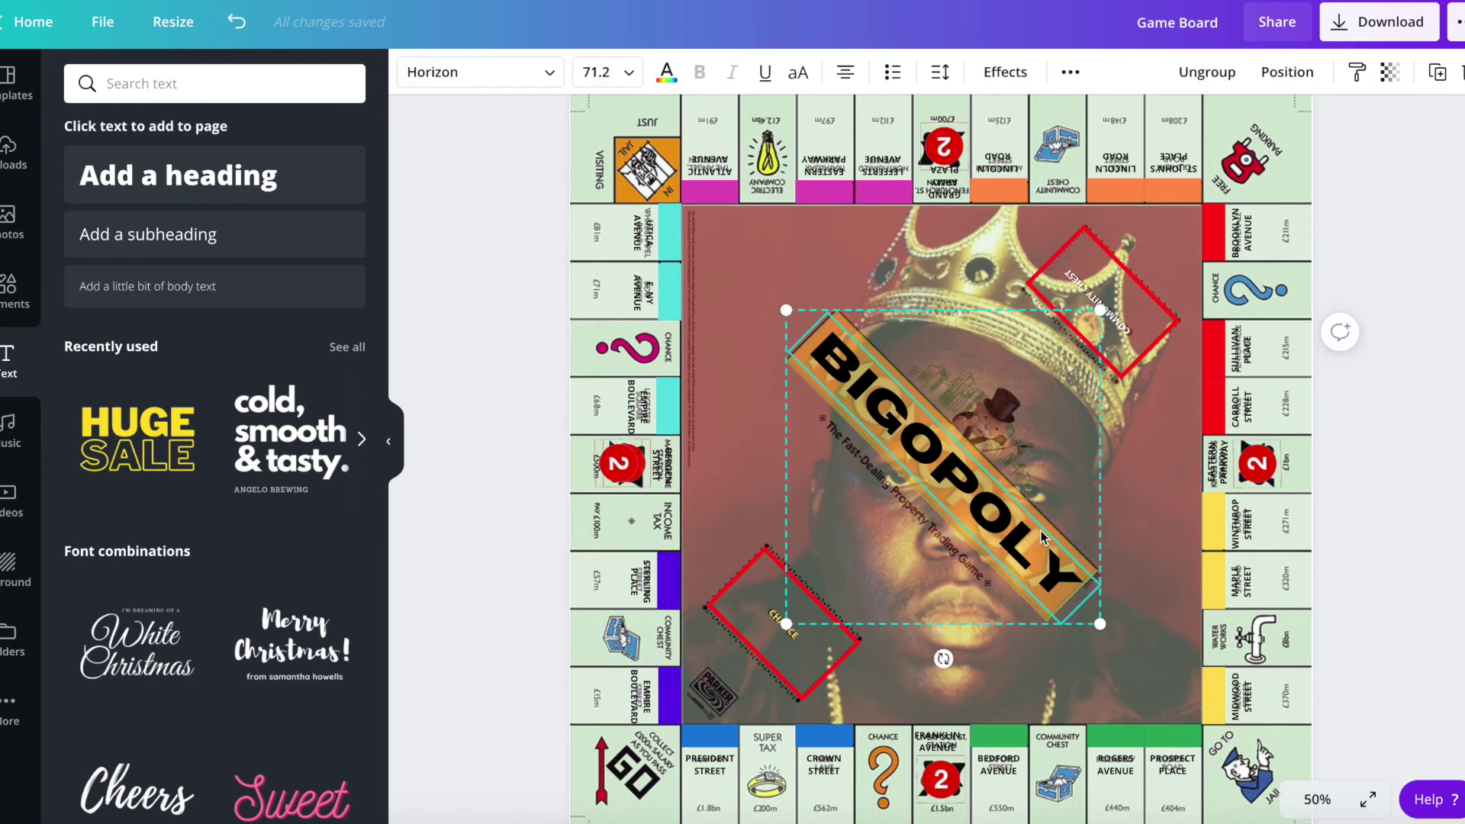
{"action": "left_click_drag", "start_coordinate": [1040, 531], "coordinate": [1098, 659]}
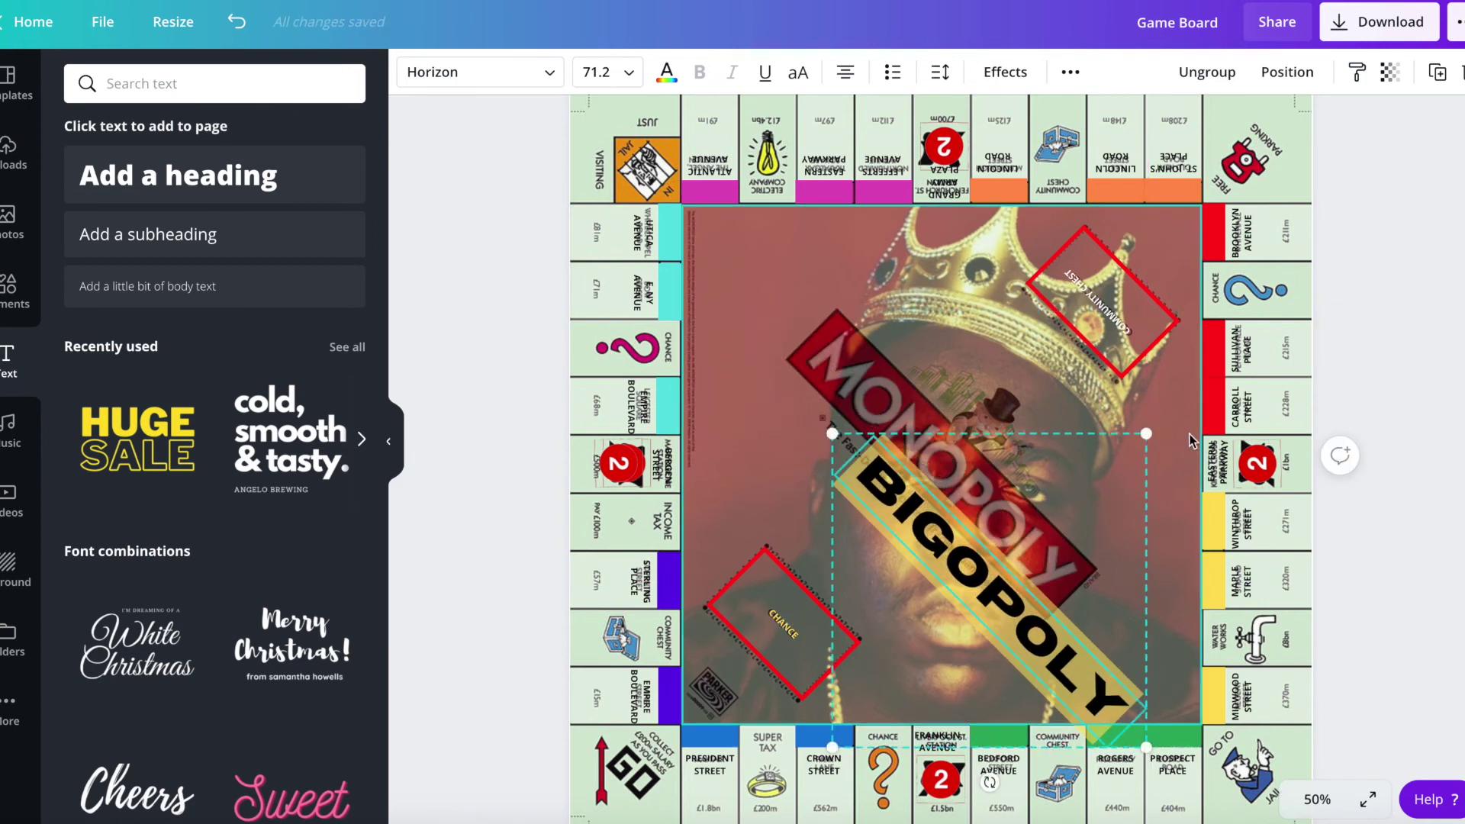
{"action": "left_click_drag", "start_coordinate": [1163, 433], "coordinate": [1177, 419]}
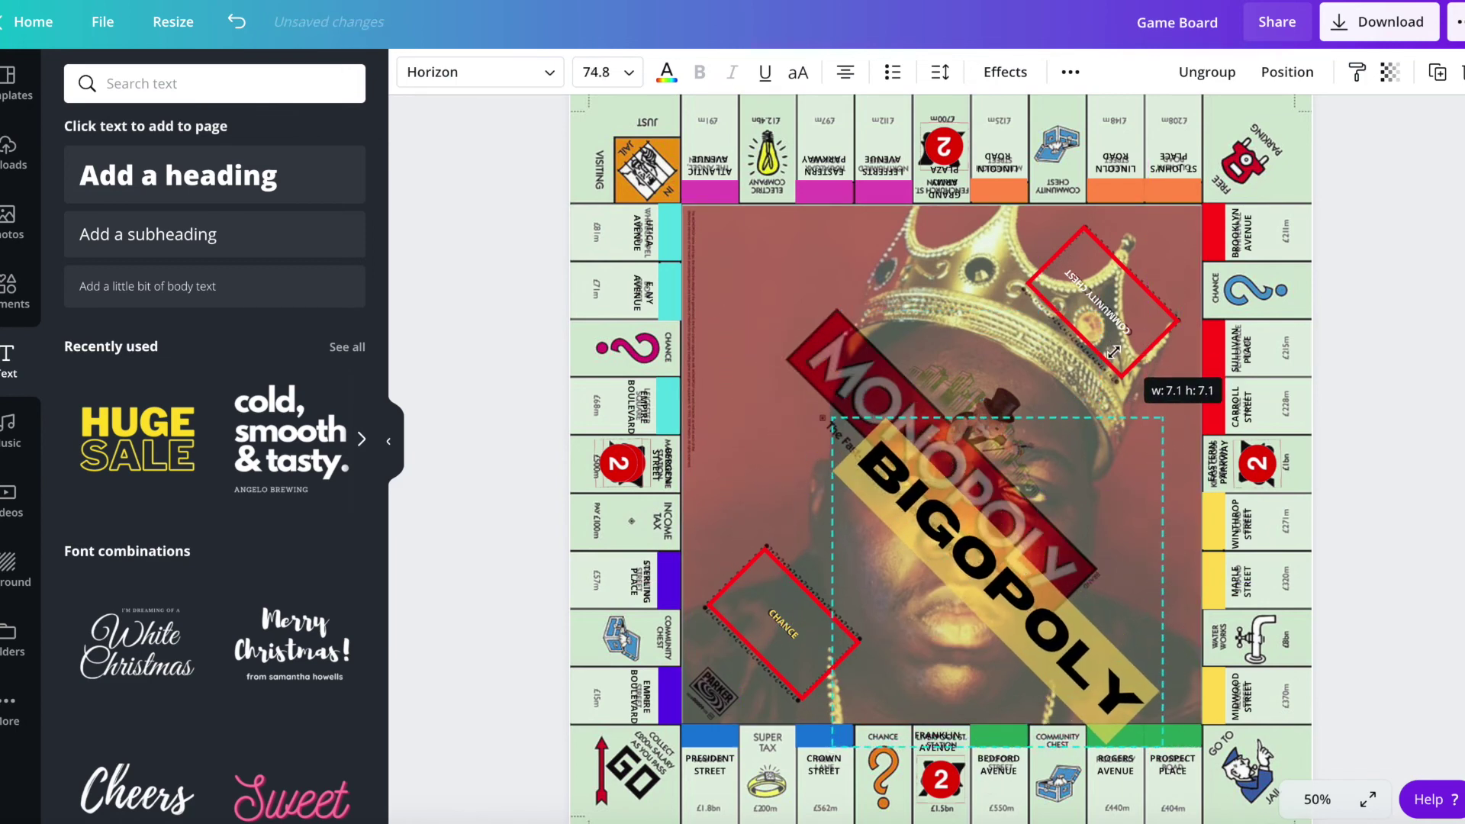
{"action": "left_click_drag", "start_coordinate": [960, 505], "coordinate": [961, 350]}
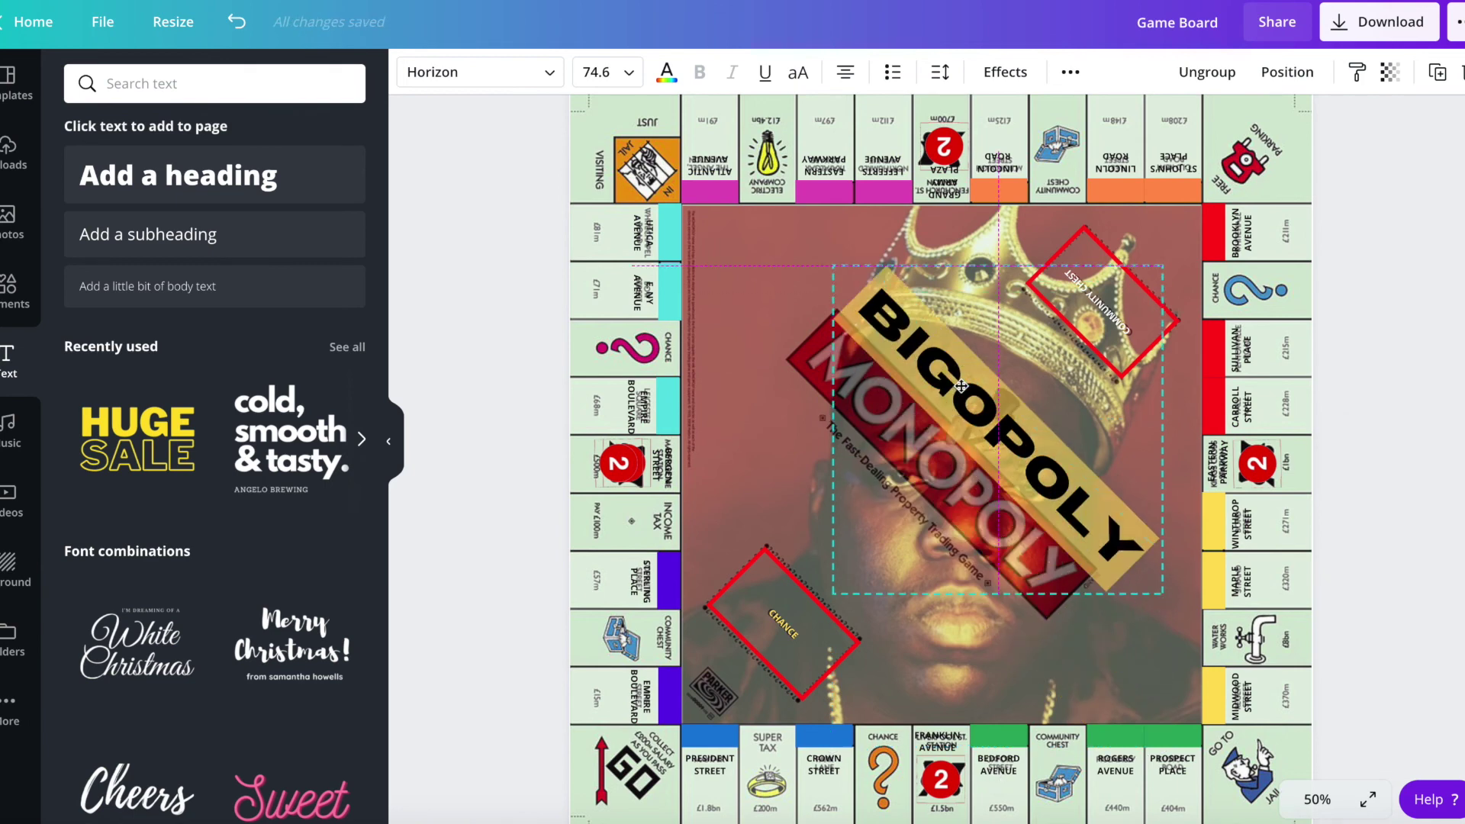
{"action": "mouse_move", "coordinate": [999, 629]}
{"action": "left_mouse_down"}
{"action": "mouse_move", "coordinate": [1101, 656]}
{"action": "mouse_move", "coordinate": [1151, 470]}
{"action": "mouse_move", "coordinate": [1111, 492]}
{"action": "mouse_move", "coordinate": [1109, 469]}
{"action": "left_mouse_up"}
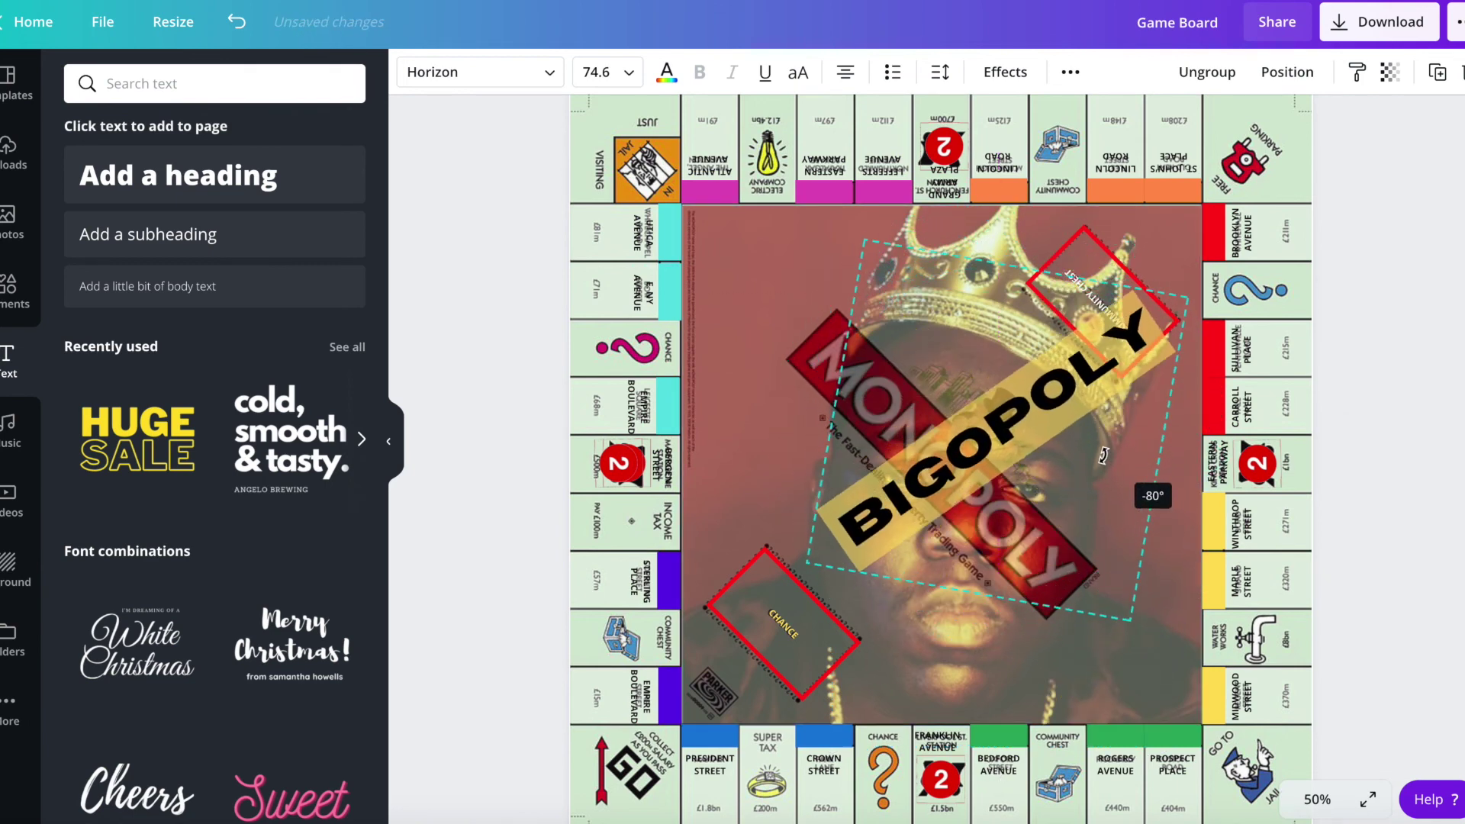
{"action": "mouse_move", "coordinate": [991, 424]}
{"action": "left_mouse_down"}
{"action": "mouse_move", "coordinate": [1051, 594]}
{"action": "mouse_move", "coordinate": [1014, 569]}
{"action": "left_mouse_up"}
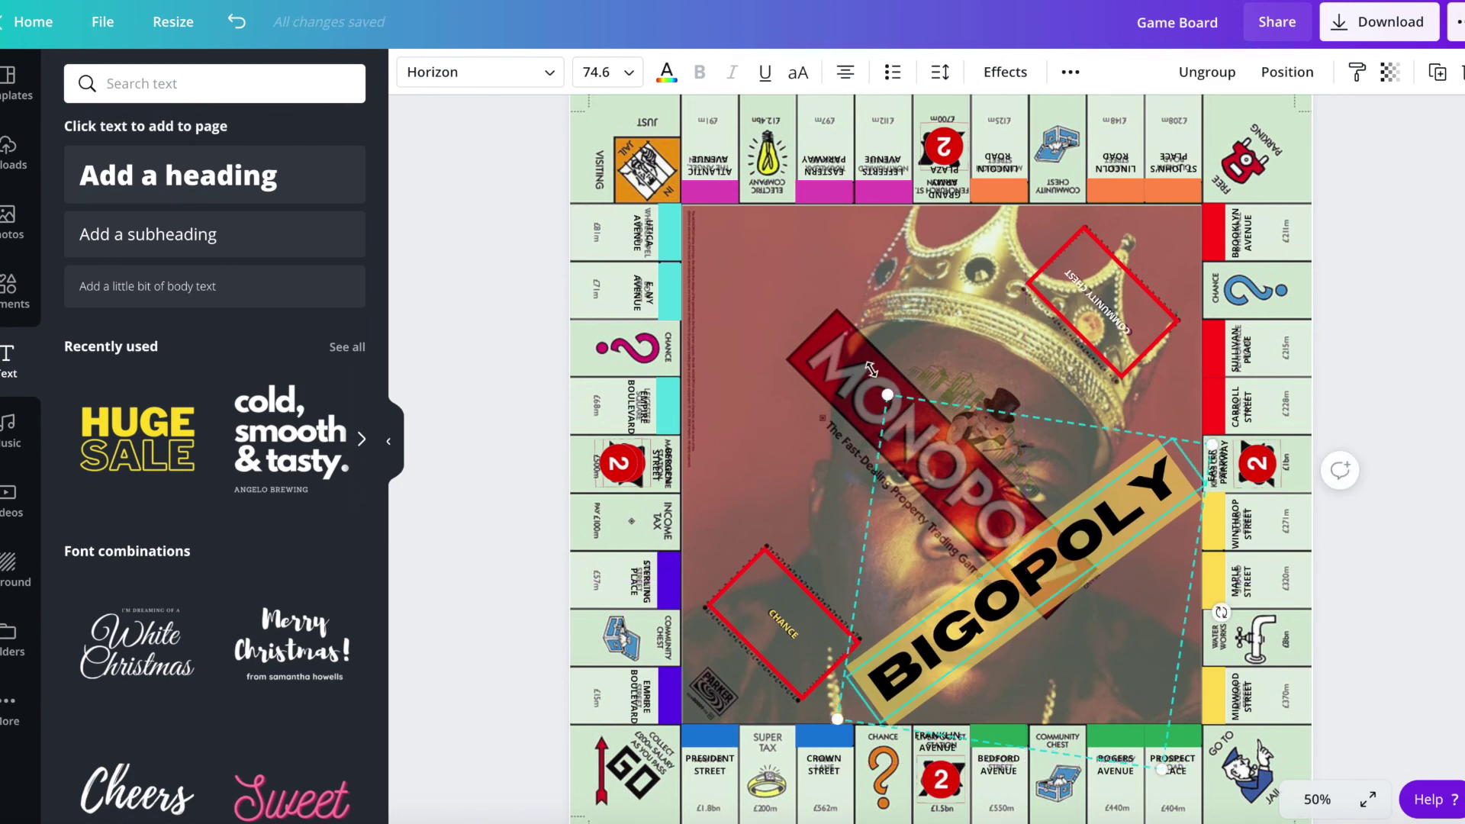
- Raise the background photo's transparency slider to 73
{"action": "left_click", "coordinate": [1416, 429]}
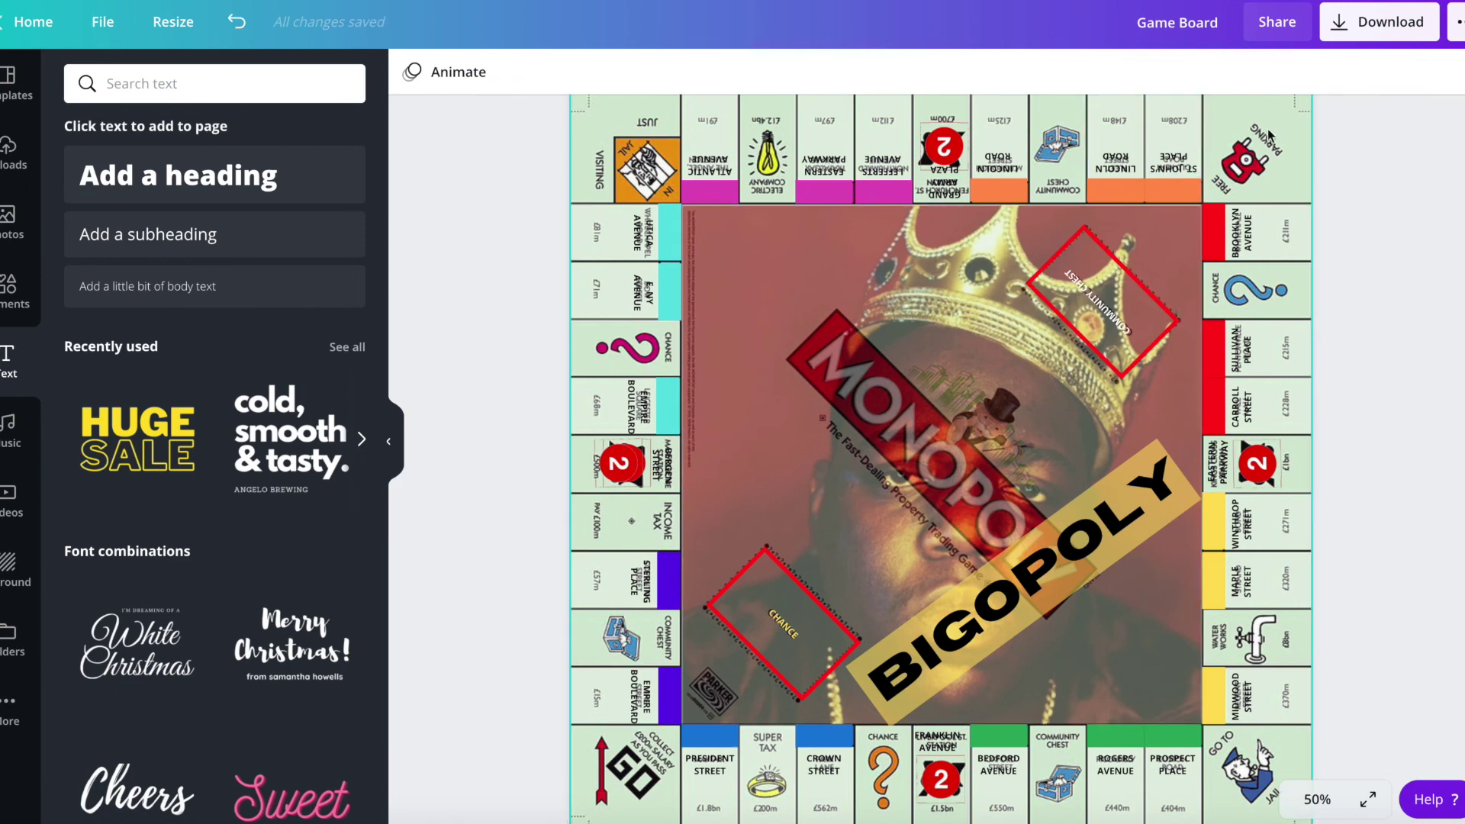
{"action": "left_click", "coordinate": [1157, 230]}
{"action": "left_click", "coordinate": [1325, 73]}
{"action": "left_click", "coordinate": [1236, 123]}
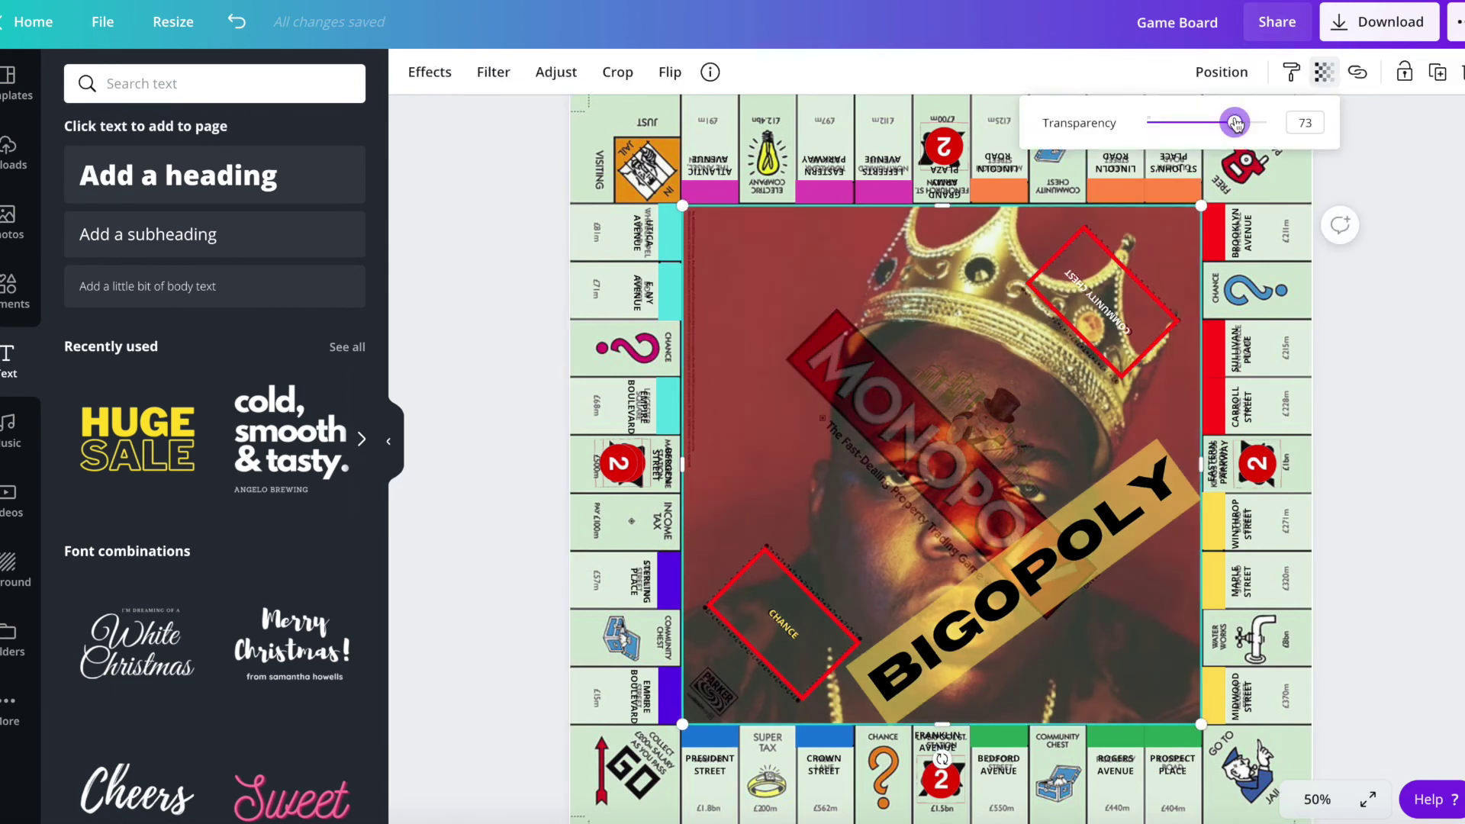
{"action": "left_click", "coordinate": [1439, 268]}
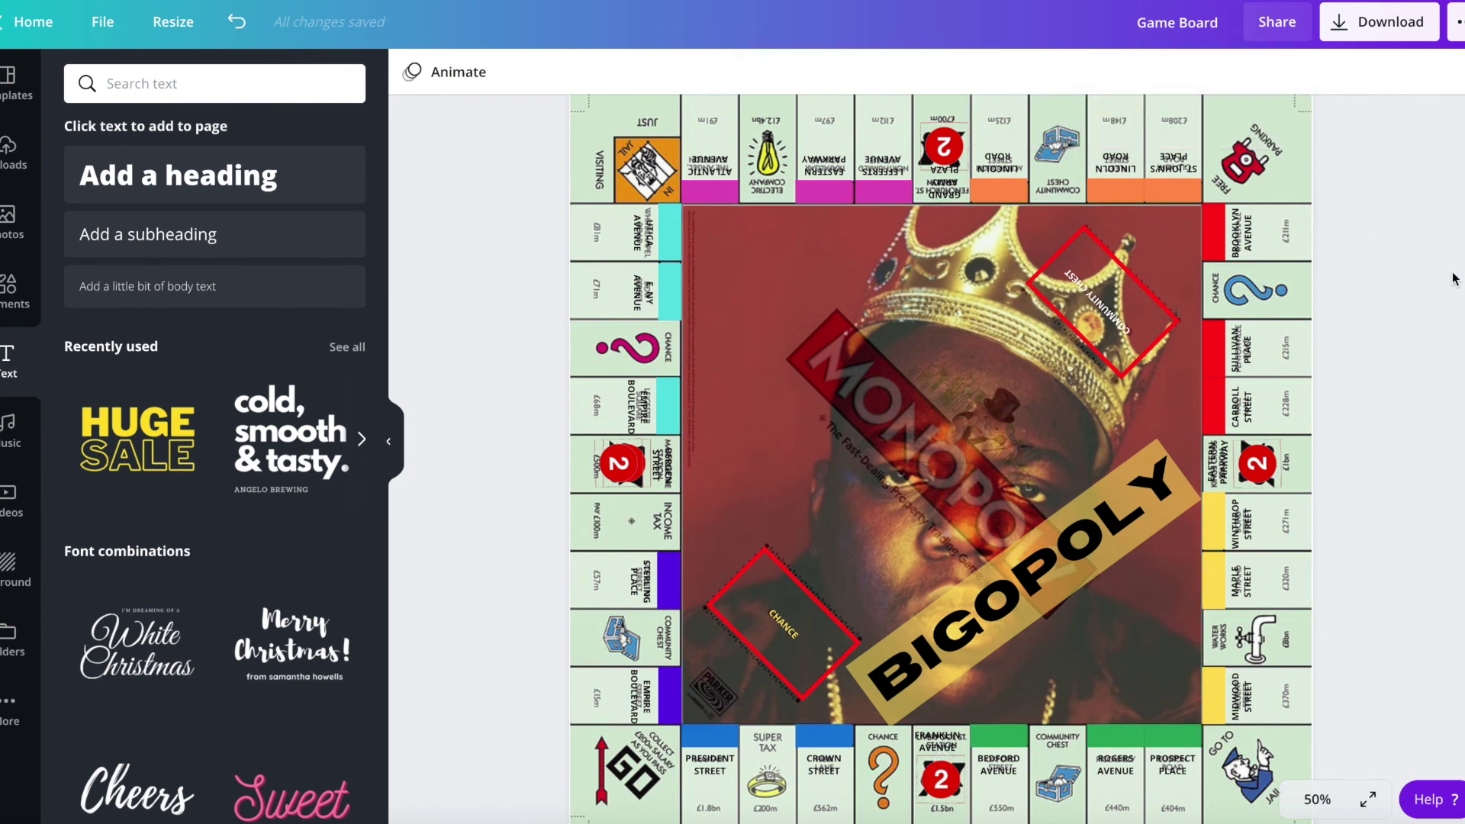
- Rotate the banner group steeper and shrink it into the bottom-right corner
{"action": "left_click", "coordinate": [1156, 486]}
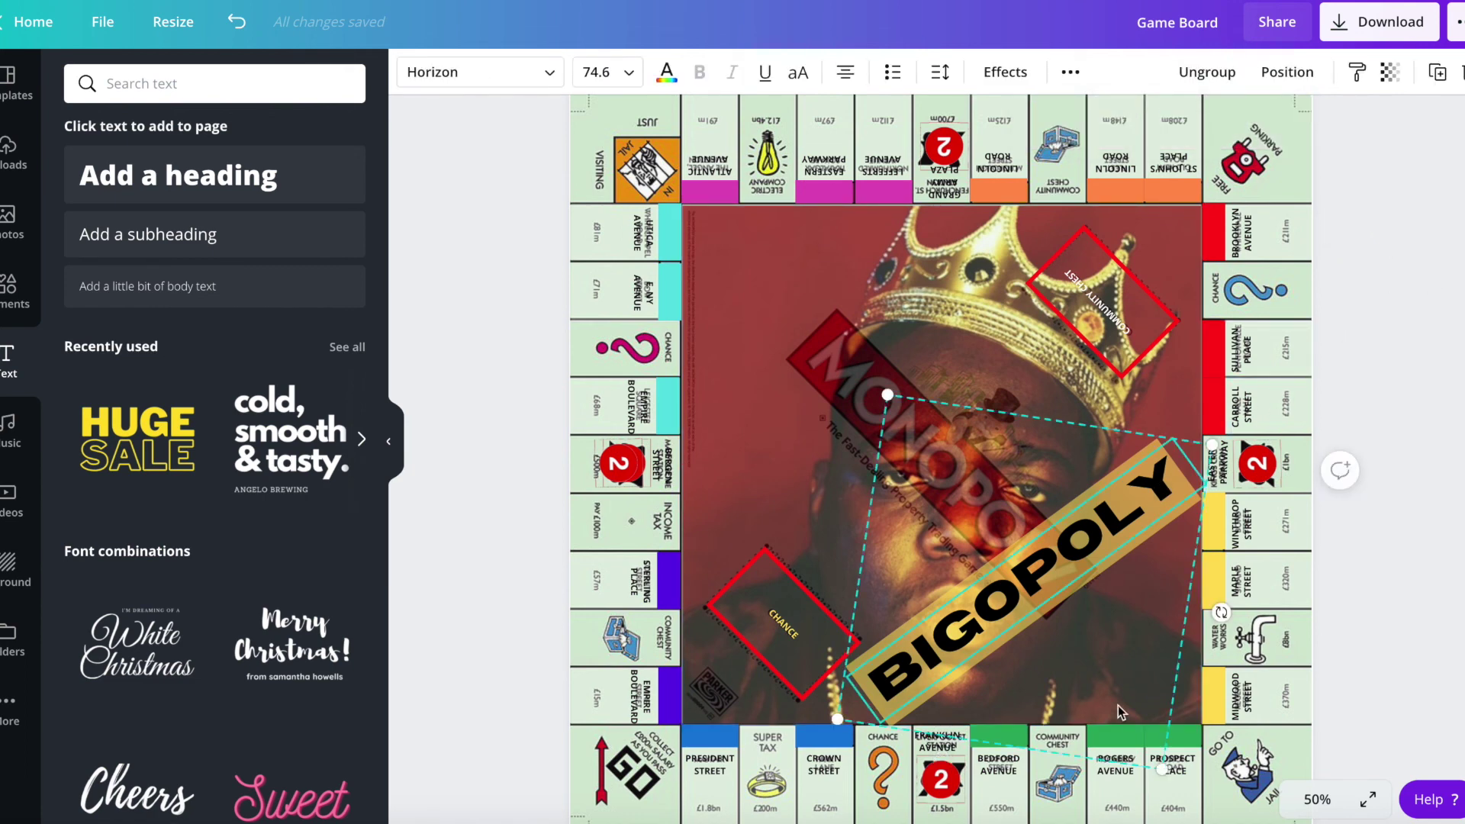
{"action": "left_click_drag", "start_coordinate": [1222, 612], "coordinate": [1259, 635]}
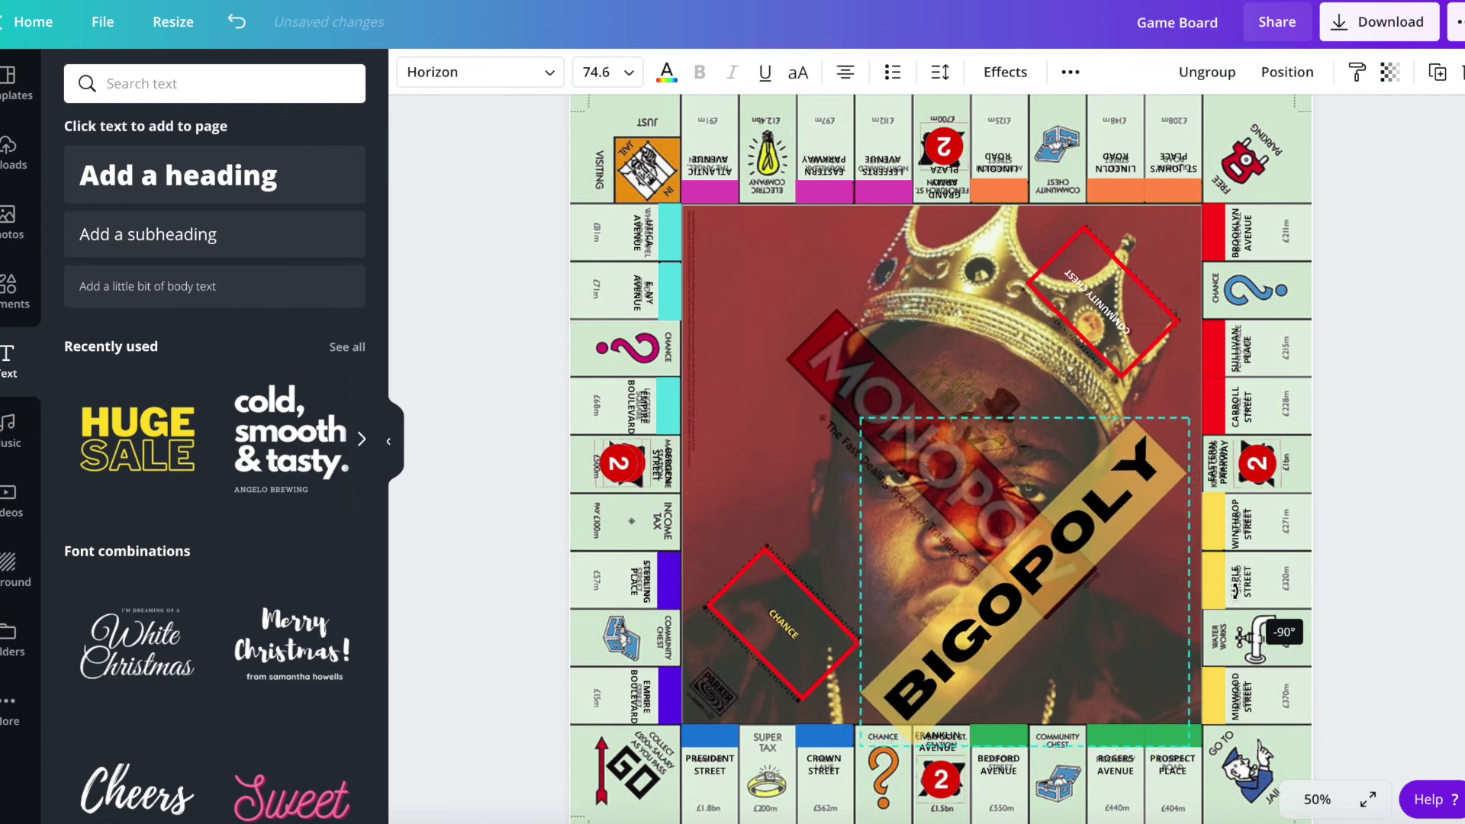
{"action": "left_click_drag", "start_coordinate": [1259, 635], "coordinate": [1274, 637]}
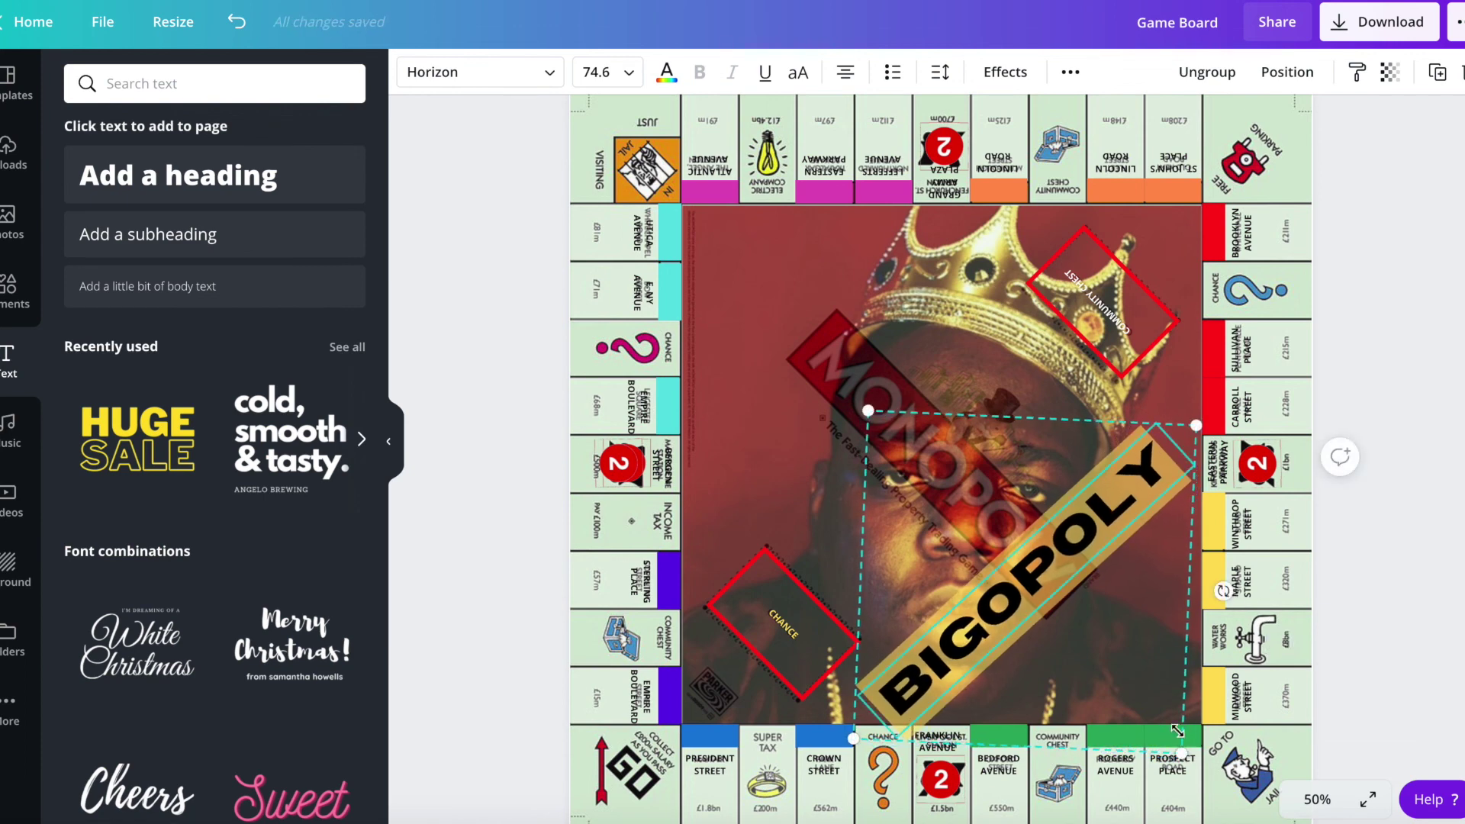
{"action": "left_click_drag", "start_coordinate": [1178, 731], "coordinate": [1165, 711]}
{"action": "mouse_move", "coordinate": [1137, 661]}
{"action": "left_mouse_down"}
{"action": "mouse_move", "coordinate": [1190, 688]}
{"action": "mouse_move", "coordinate": [1177, 672]}
{"action": "left_mouse_up"}
{"action": "left_click", "coordinate": [1448, 538]}
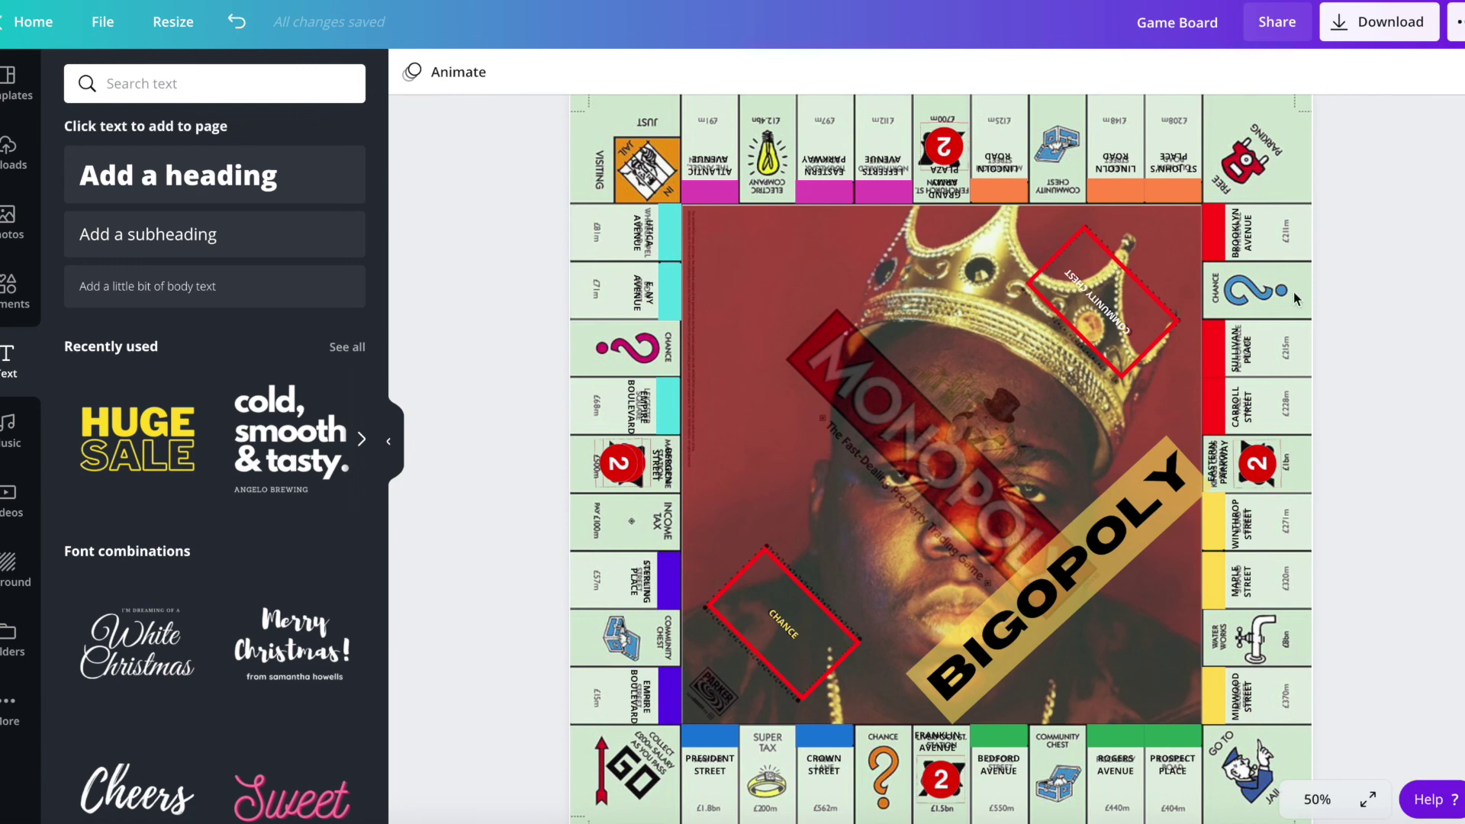
- Recolour the Community Chest outline gold
{"action": "left_click", "coordinate": [1140, 286]}
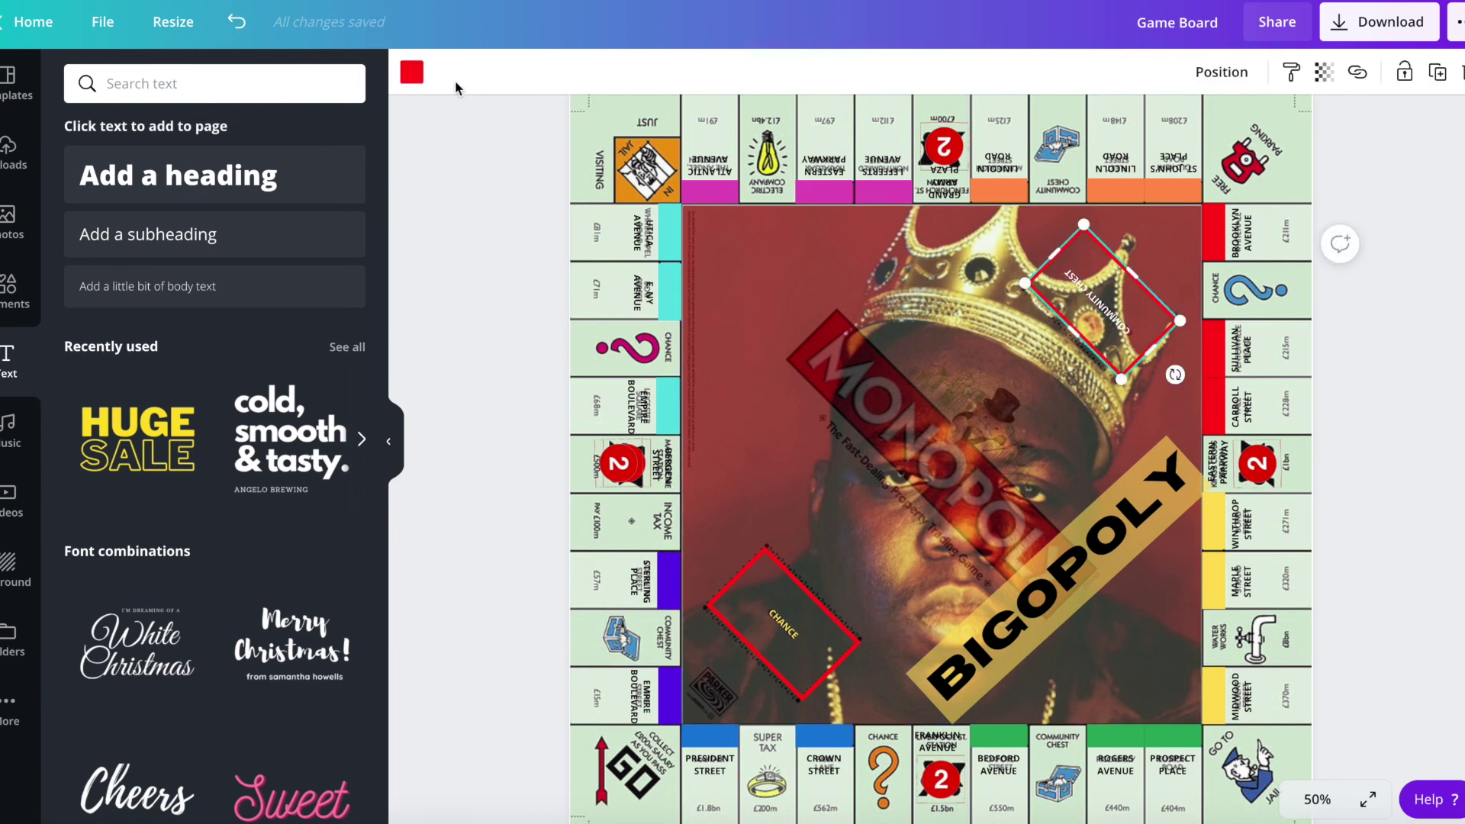
{"action": "left_click", "coordinate": [413, 72]}
{"action": "left_click", "coordinate": [295, 415]}
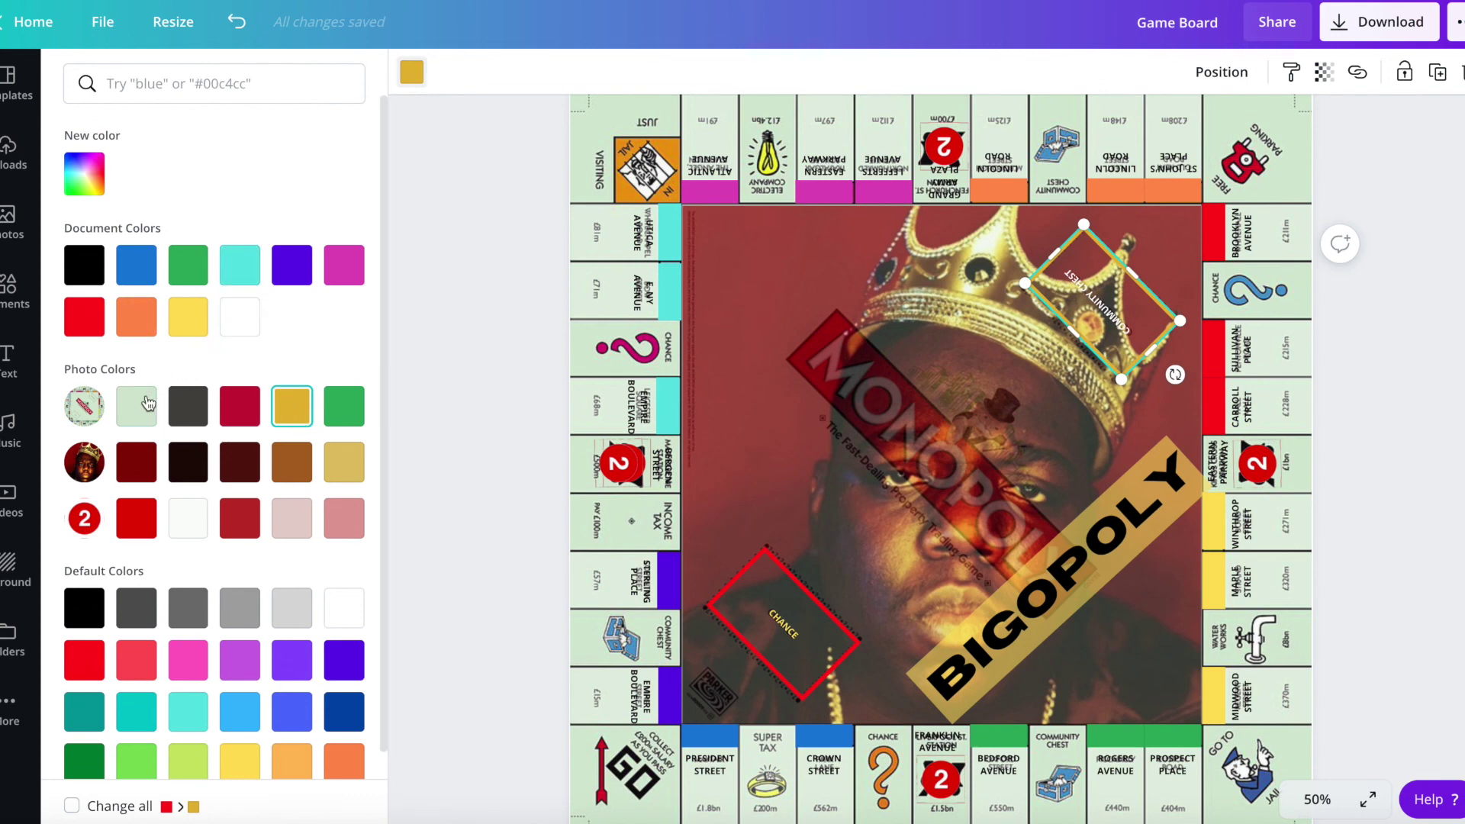
{"action": "left_click", "coordinate": [147, 458]}
{"action": "left_click", "coordinate": [293, 406]}
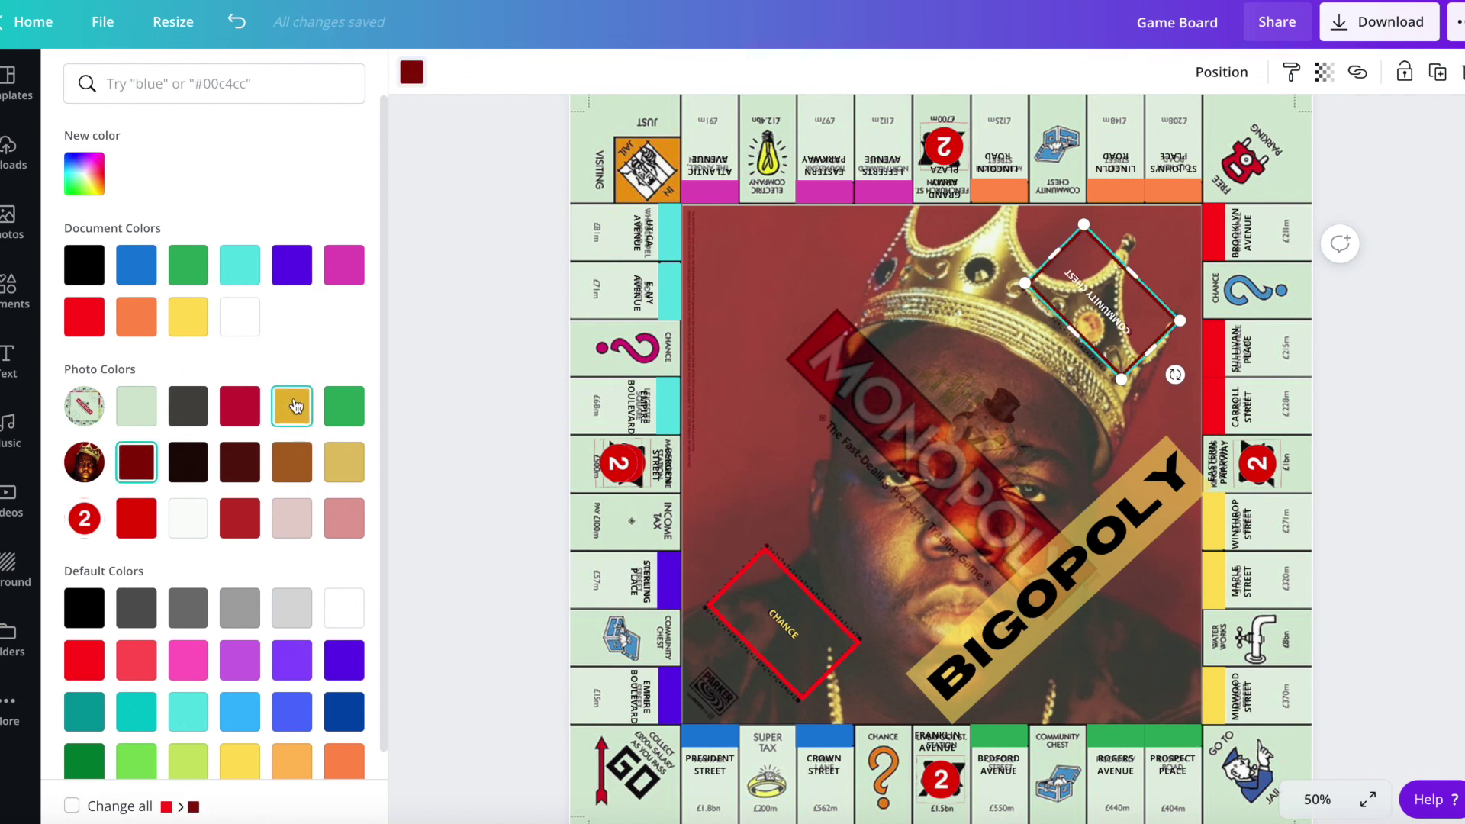
- Recolour the Chance outline gold
{"action": "left_click", "coordinate": [751, 569]}
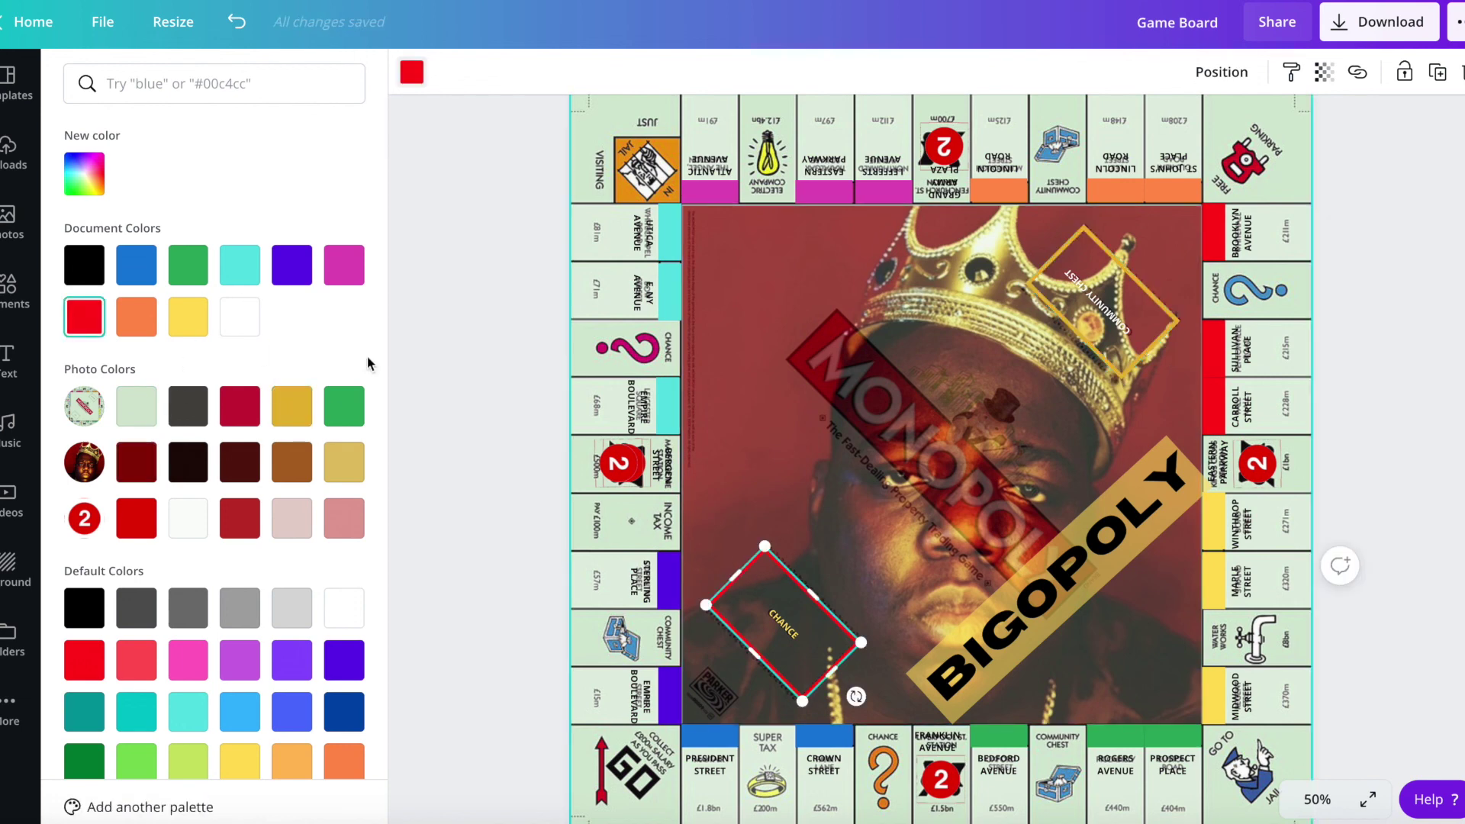
{"action": "left_click", "coordinate": [292, 406]}
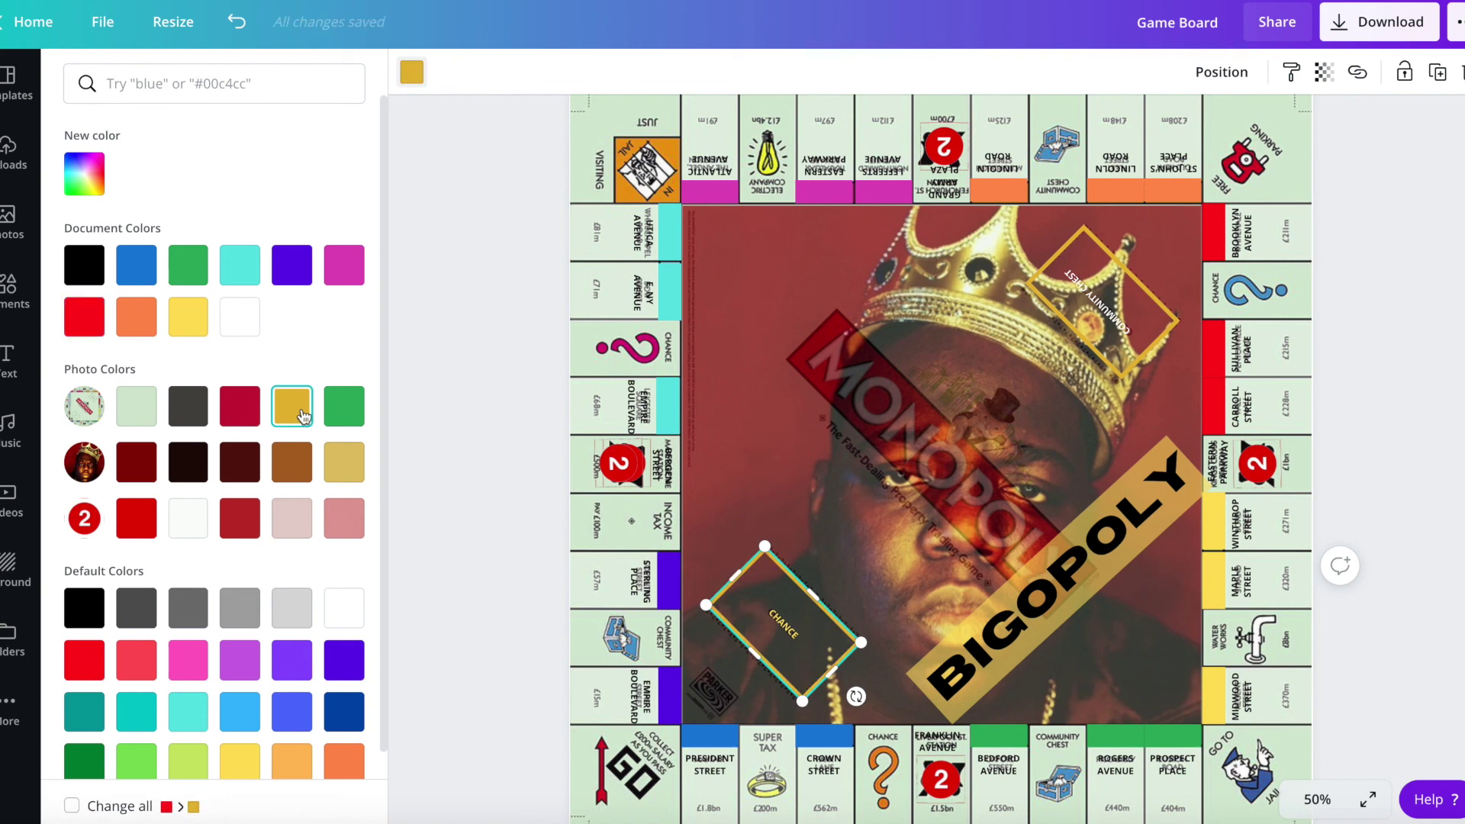
{"action": "left_click", "coordinate": [457, 338]}
{"action": "left_click", "coordinate": [1415, 311]}
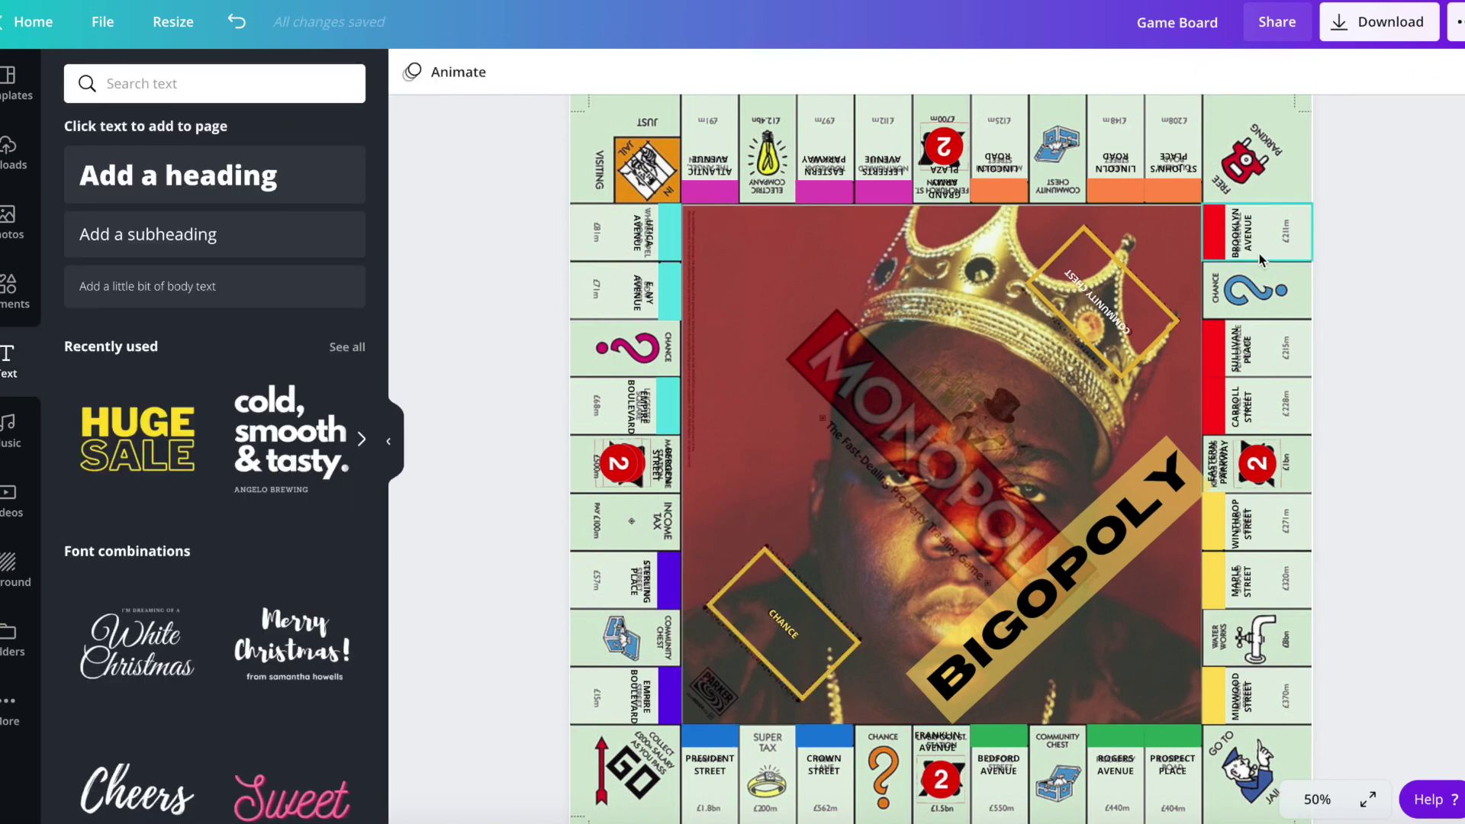